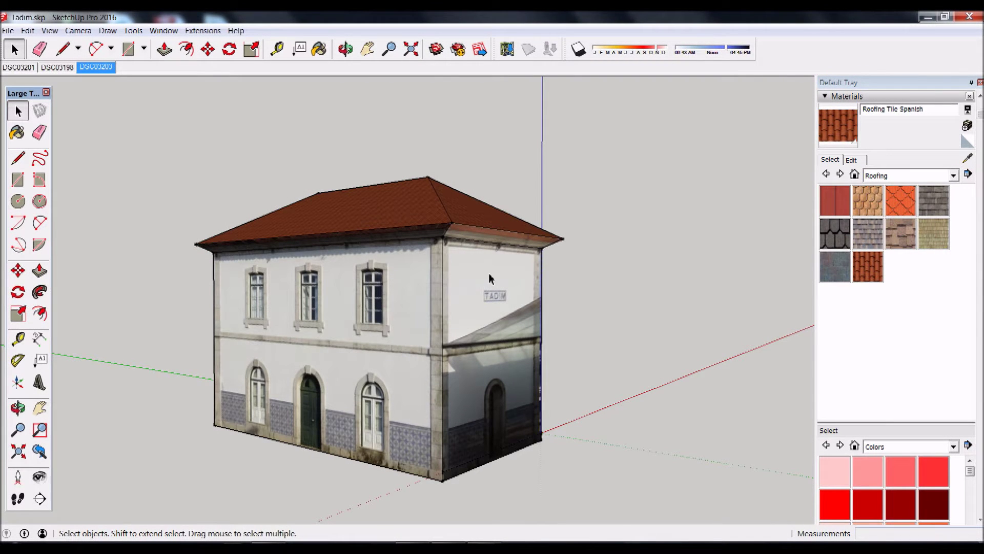
Orbit the Tadim station model to view its front, TADIM side and arcaded platform side.
{"action": "mouse_move", "coordinate": [347, 340]}
{"action": "middle_mouse_down"}
{"action": "mouse_move", "coordinate": [507, 340]}
{"action": "mouse_move", "coordinate": [406, 324]}
{"action": "middle_mouse_up"}
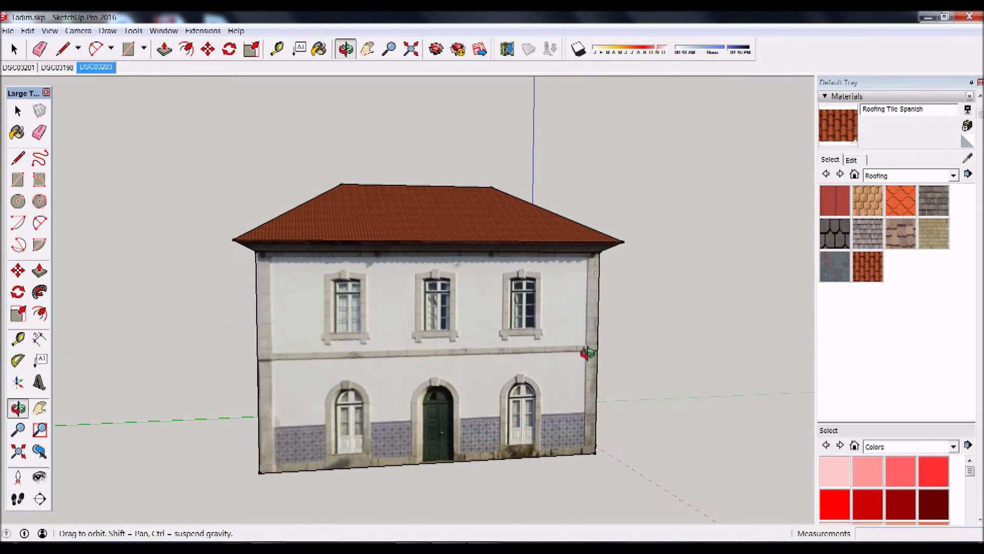
{"action": "mouse_move", "coordinate": [405, 324]}
{"action": "middle_mouse_down"}
{"action": "mouse_move", "coordinate": [341, 330]}
{"action": "mouse_move", "coordinate": [251, 378]}
{"action": "mouse_move", "coordinate": [500, 401]}
{"action": "mouse_move", "coordinate": [567, 354]}
{"action": "mouse_move", "coordinate": [409, 355]}
{"action": "mouse_move", "coordinate": [391, 345]}
{"action": "mouse_move", "coordinate": [388, 368]}
{"action": "middle_mouse_up"}
{"action": "mouse_move", "coordinate": [388, 368]}
{"action": "left_mouse_down"}
{"action": "mouse_move", "coordinate": [533, 322]}
{"action": "mouse_move", "coordinate": [405, 312]}
{"action": "left_mouse_up"}
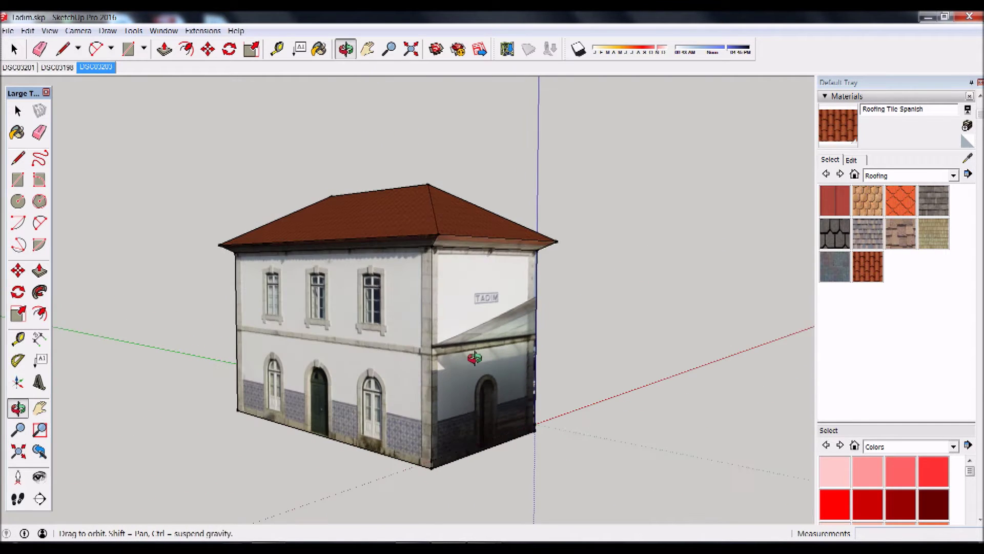
{"action": "key", "text": "space"}
{"action": "scroll", "coordinate": [398, 308], "scroll_direction": "up", "scroll_amount": 1}
{"action": "scroll", "coordinate": [398, 307], "scroll_direction": "up", "scroll_amount": 2}
{"action": "scroll", "coordinate": [399, 308], "scroll_direction": "up", "scroll_amount": 2}
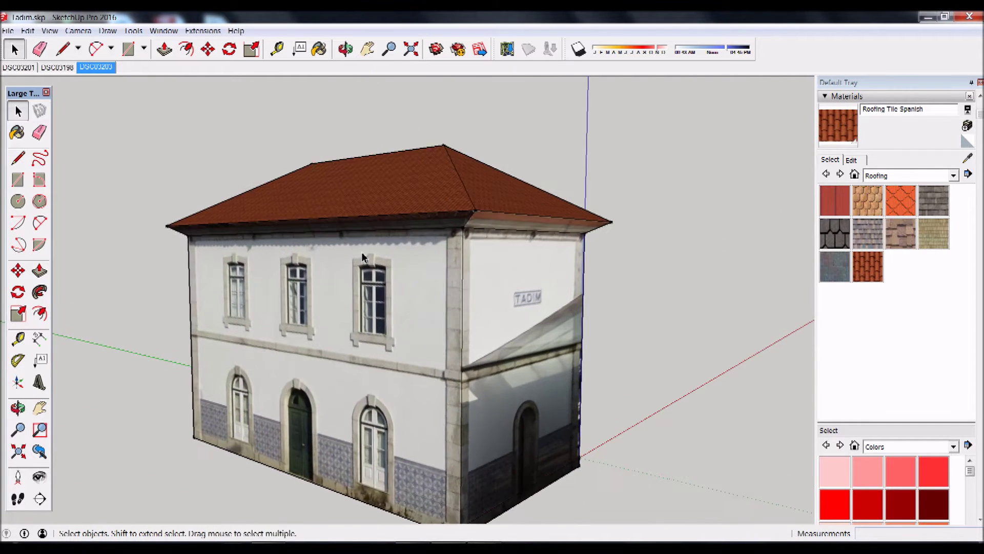
{"action": "scroll", "coordinate": [398, 308], "scroll_direction": "up", "scroll_amount": 1}
{"action": "scroll", "coordinate": [398, 307], "scroll_direction": "down", "scroll_amount": 1}
{"action": "key", "text": "o"}
{"action": "left_click_drag", "start_coordinate": [396, 311], "coordinate": [143, 259]}
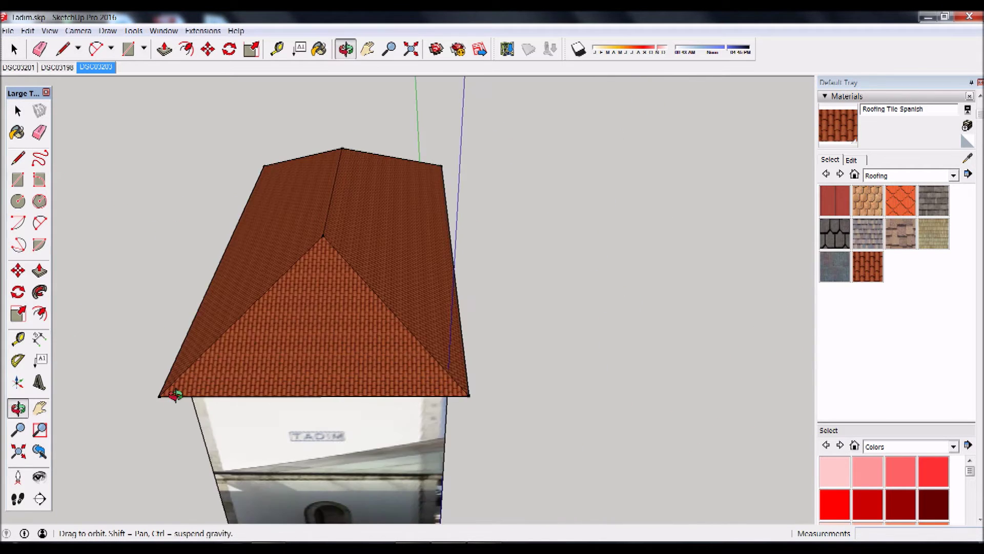
{"action": "key", "text": "space"}
{"action": "mouse_move", "coordinate": [143, 259]}
{"action": "middle_mouse_down"}
{"action": "mouse_move", "coordinate": [374, 355]}
{"action": "mouse_move", "coordinate": [331, 327]}
{"action": "middle_mouse_up"}
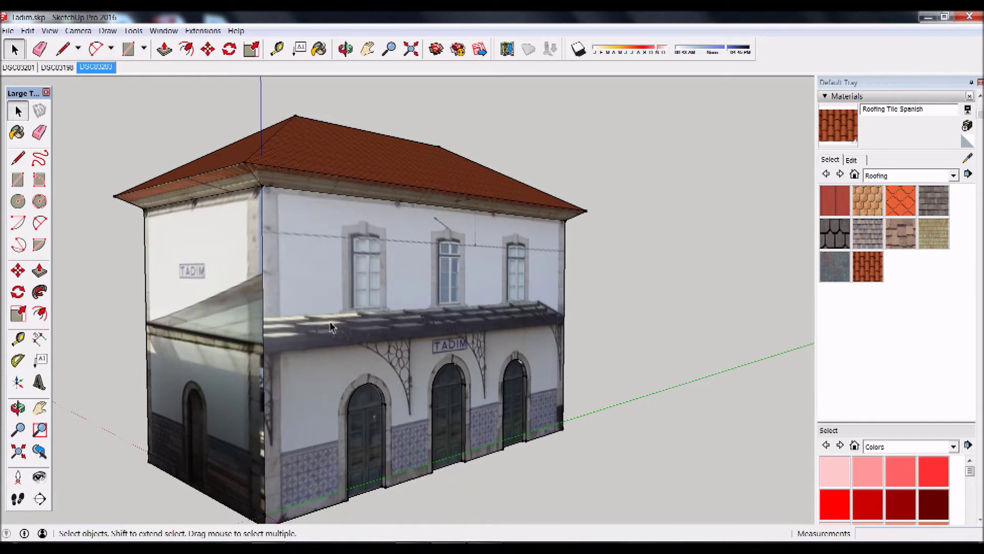
Start a new, empty untitled model.
{"action": "scroll", "coordinate": [146, 213], "scroll_direction": "down", "scroll_amount": 1}
{"action": "left_click", "coordinate": [7, 31]}
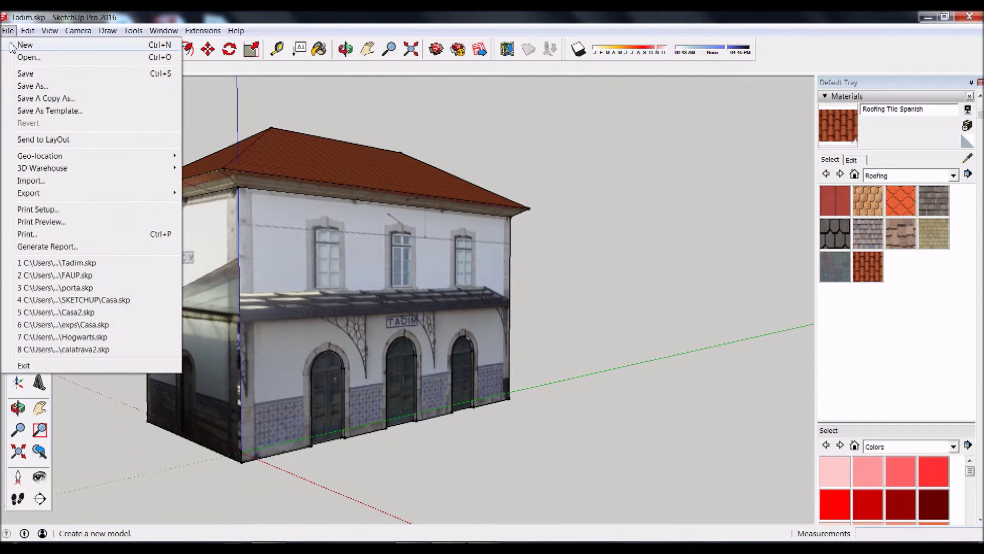
{"action": "left_click", "coordinate": [11, 46]}
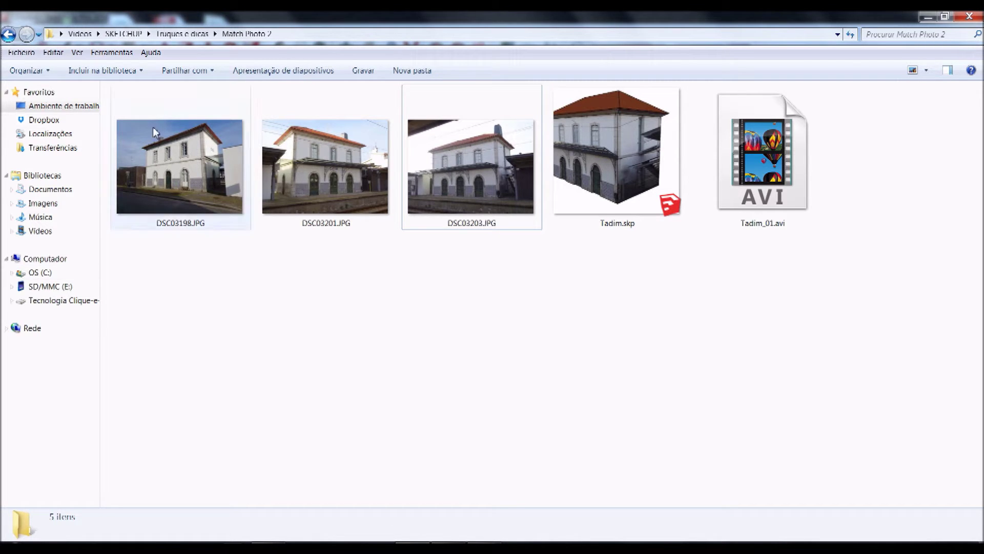
Preview the street-side station photo DSC03198.JPG from the Match Photo 2 folder.
{"action": "right_click", "coordinate": [160, 142]}
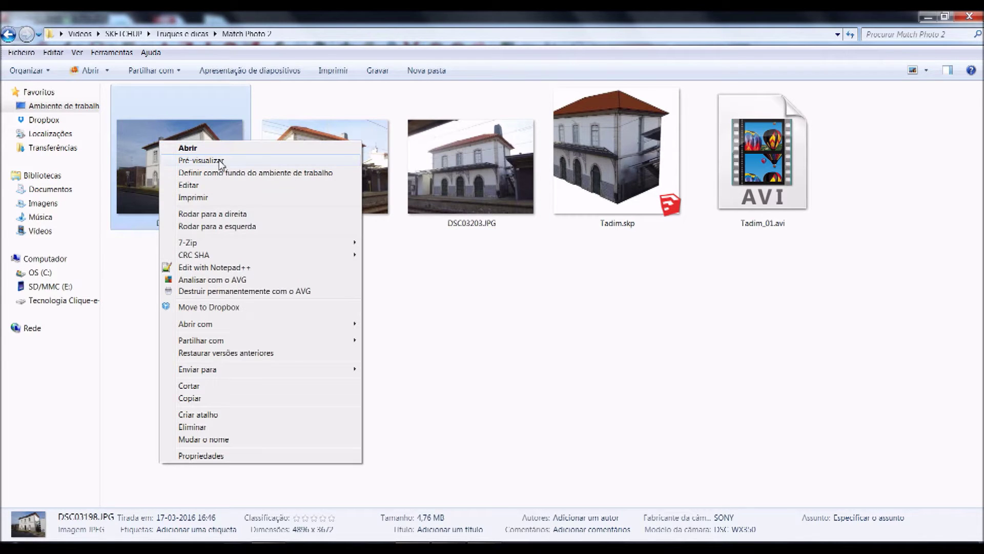
{"action": "left_click", "coordinate": [221, 163]}
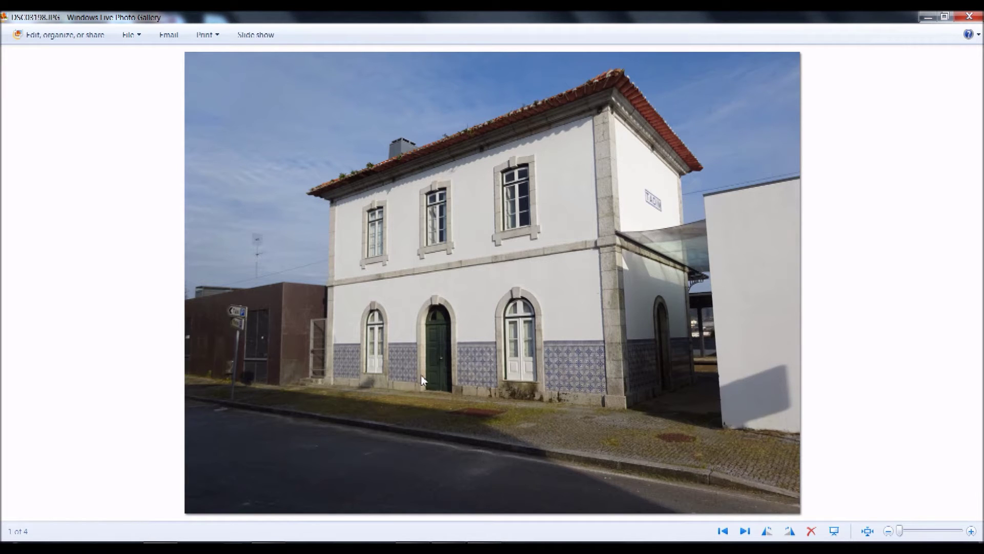
Browse the four station photos back and forth, ending on DSC03201.JPG (2 of 4).
{"action": "left_click", "coordinate": [745, 531]}
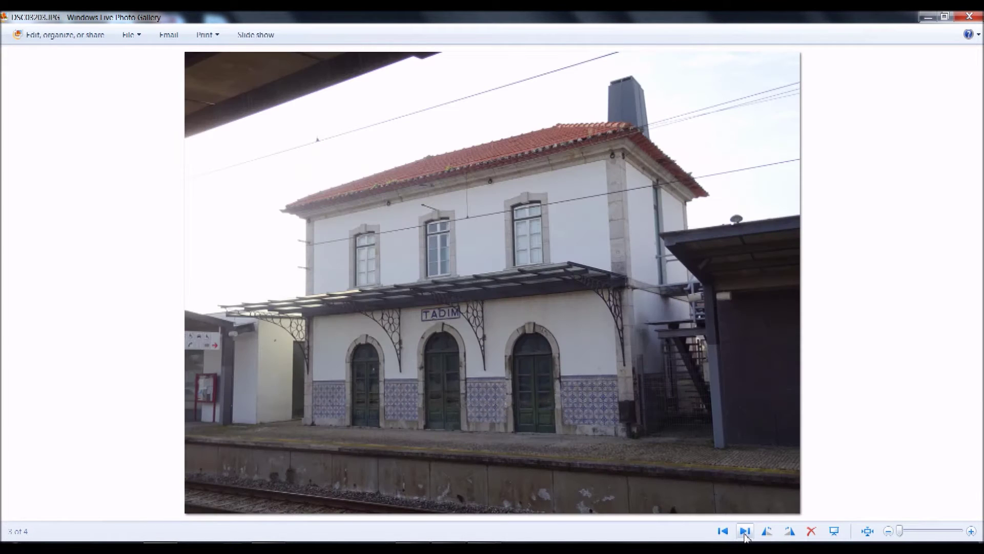
{"action": "left_click", "coordinate": [722, 532]}
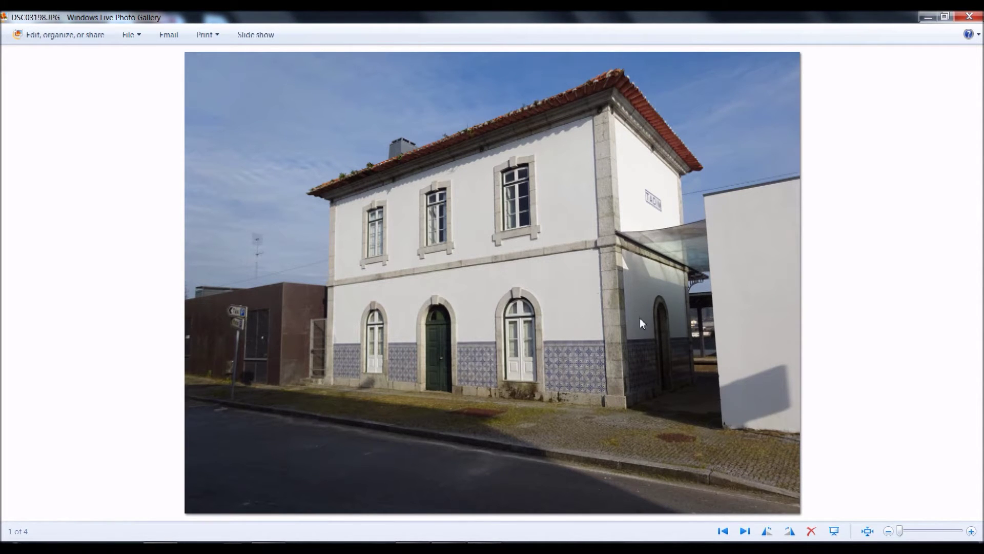
{"action": "left_click", "coordinate": [746, 532]}
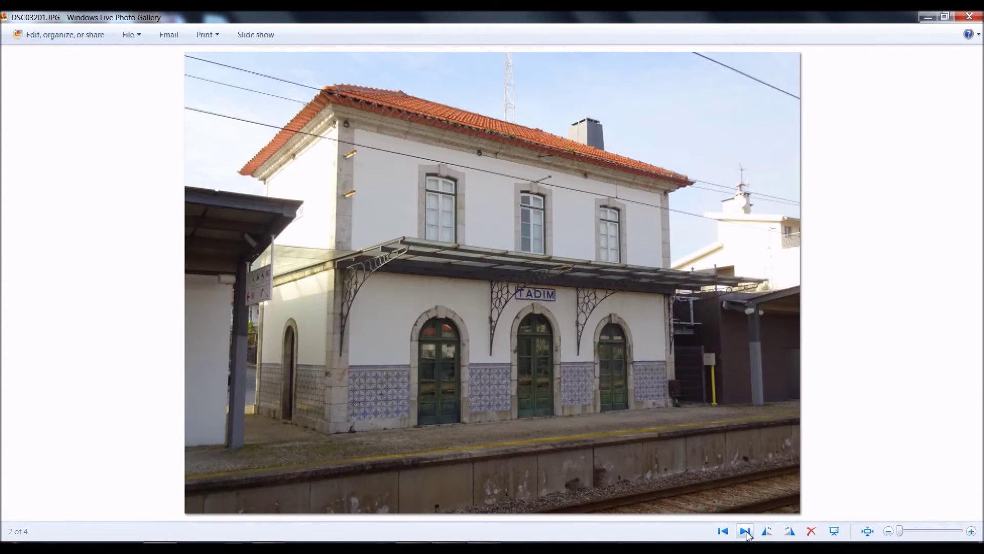
{"action": "left_click", "coordinate": [746, 532]}
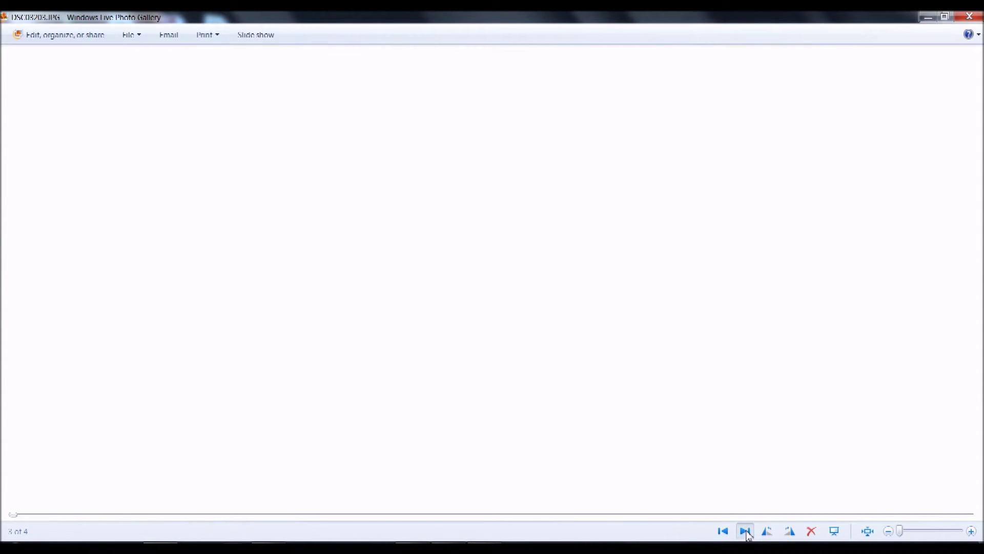
{"action": "left_click", "coordinate": [700, 531]}
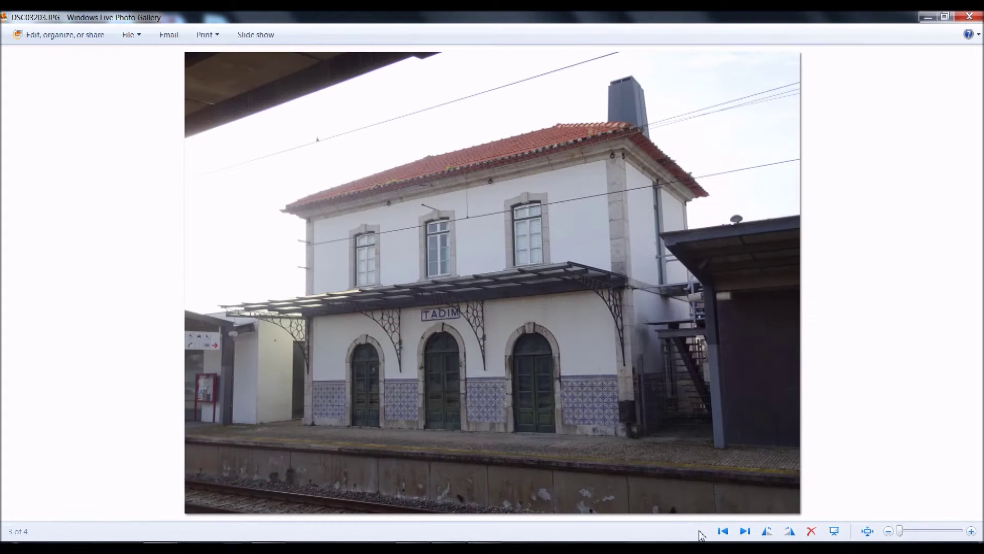
{"action": "left_click", "coordinate": [723, 532]}
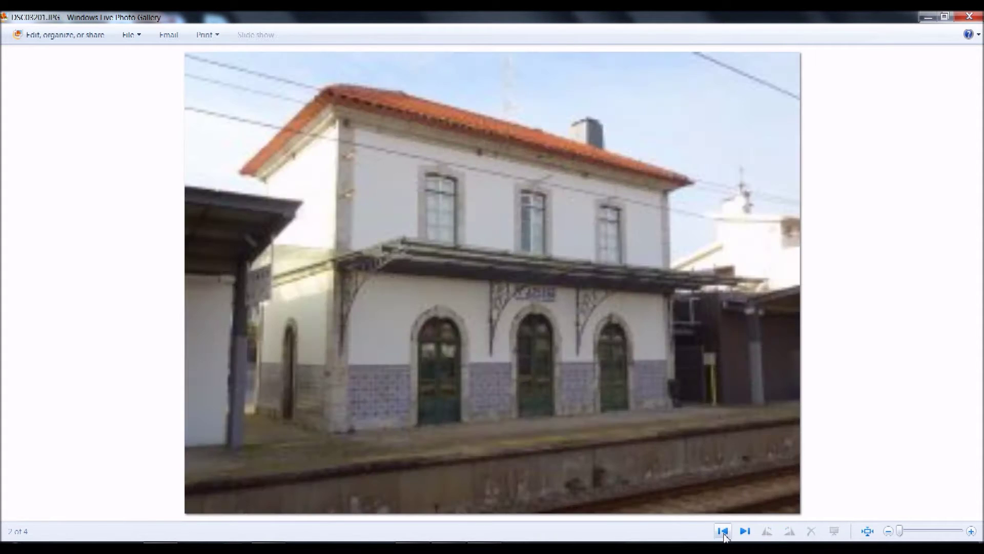
{"action": "left_click", "coordinate": [723, 531]}
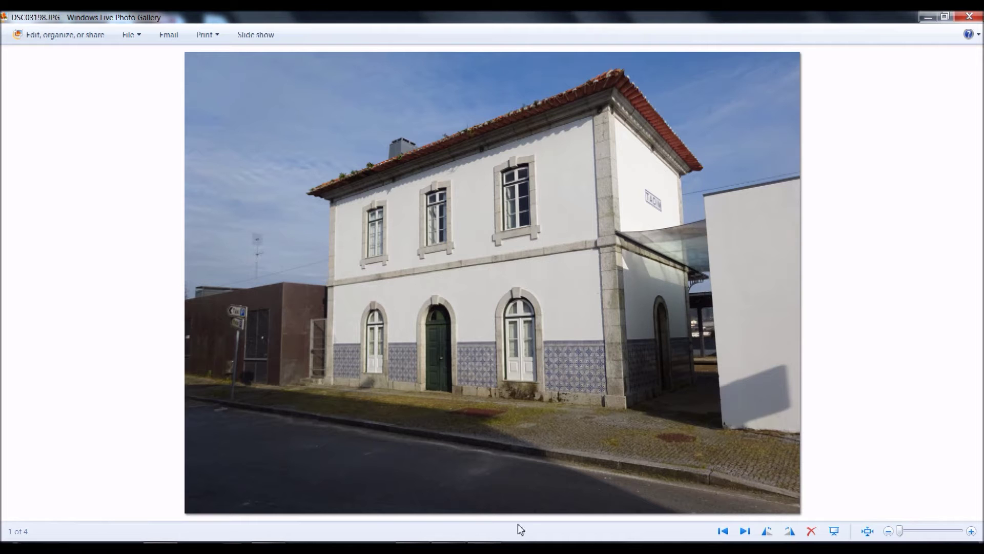
{"action": "left_click", "coordinate": [745, 531]}
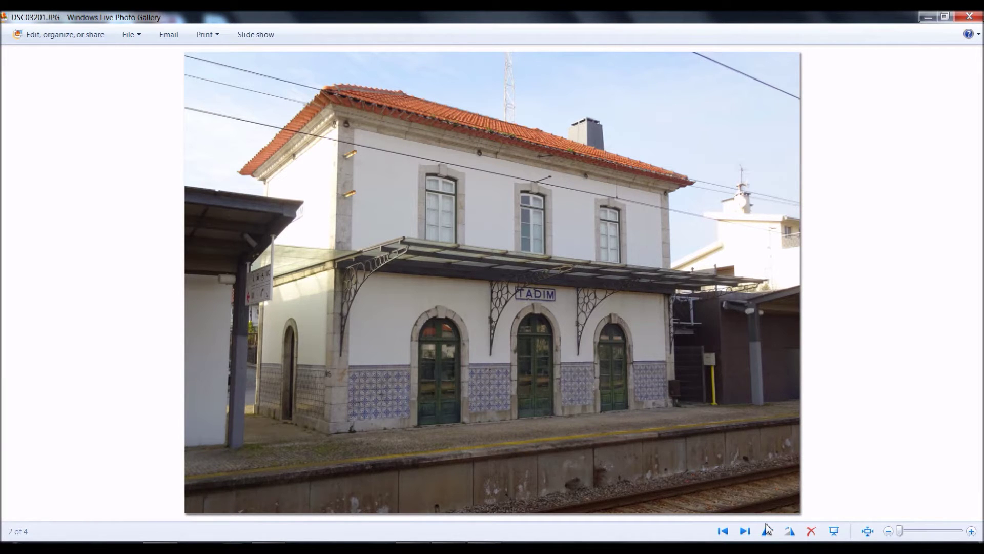
{"action": "left_click", "coordinate": [745, 530]}
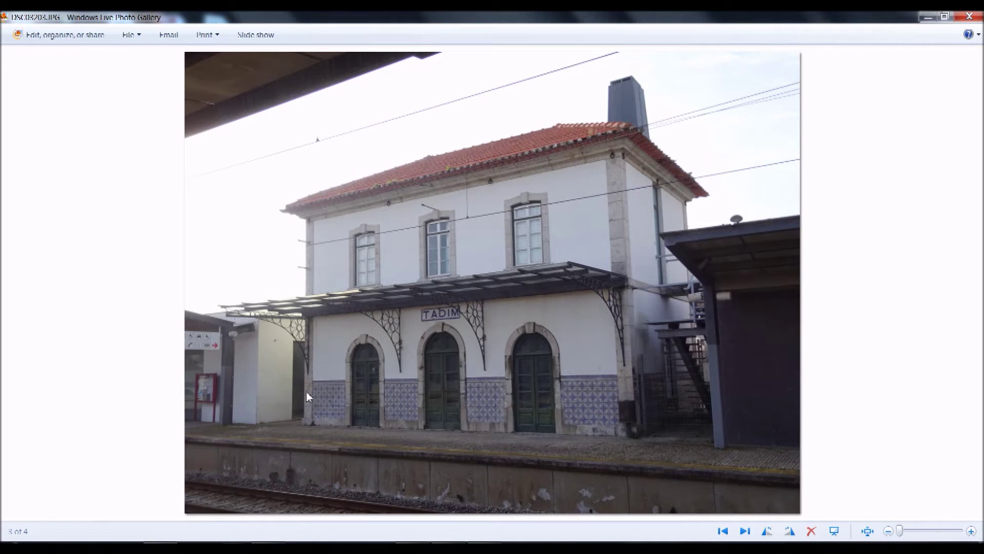
{"action": "left_click", "coordinate": [730, 532]}
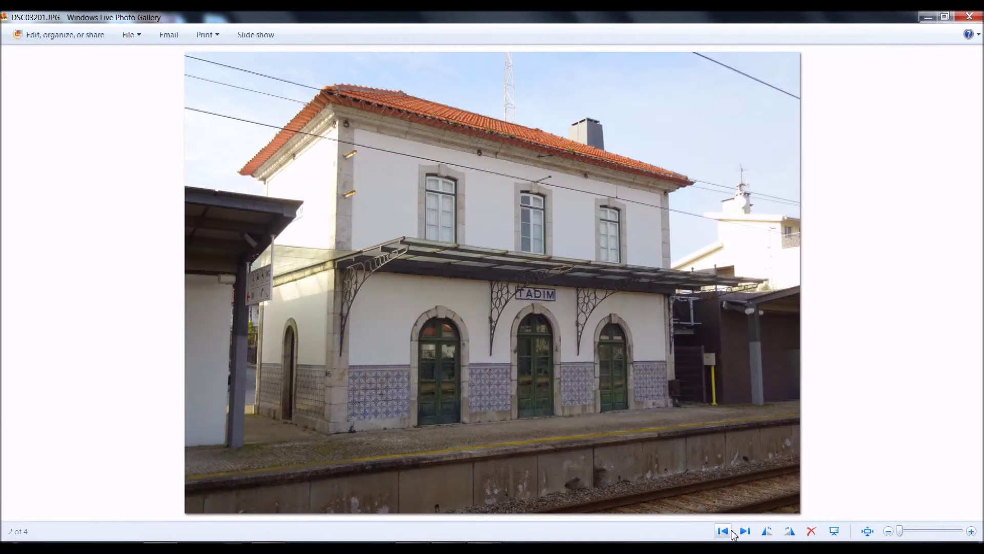
{"action": "left_click", "coordinate": [723, 531]}
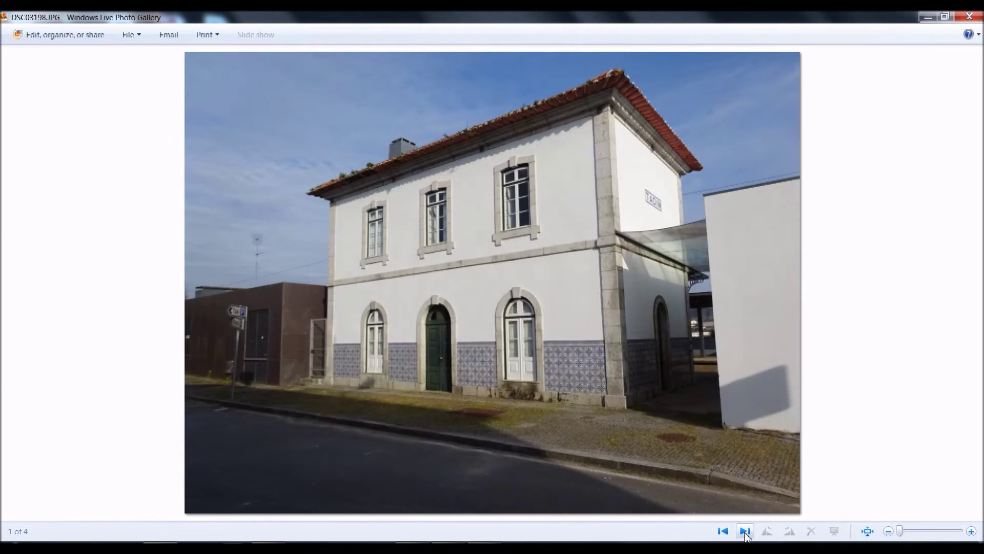
{"action": "left_click", "coordinate": [744, 531]}
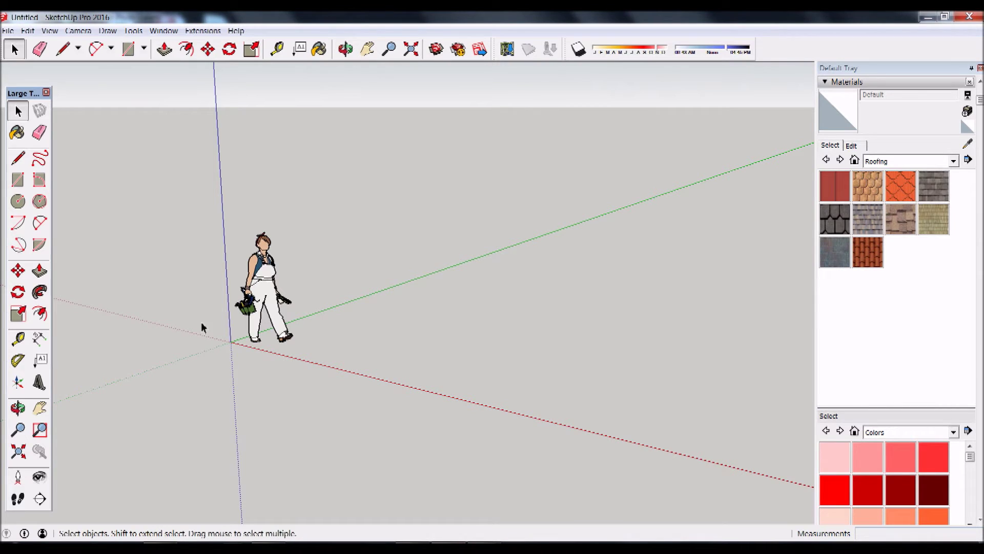
Delete the default person figure so the Untitled model is completely empty.
{"action": "left_click", "coordinate": [262, 279]}
{"action": "key", "text": "Delete"}
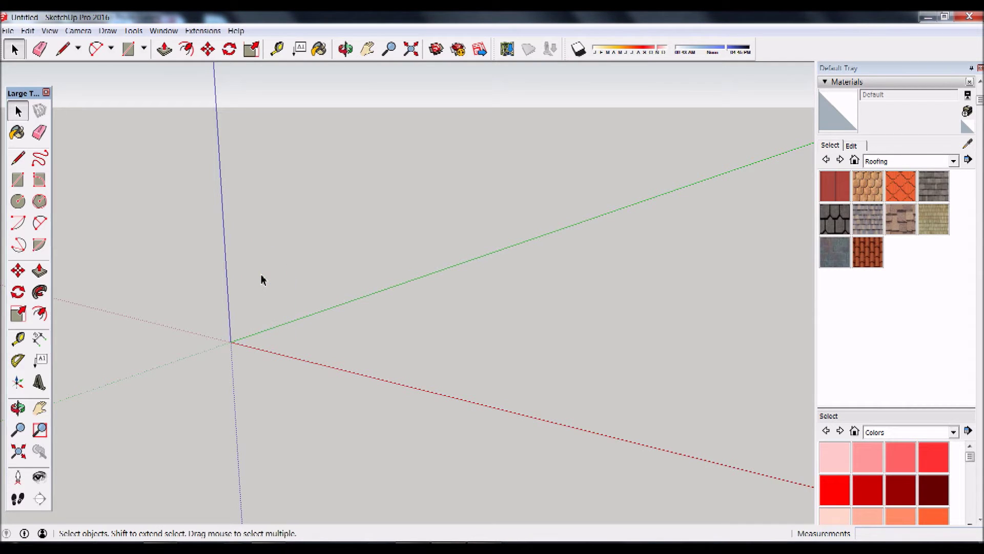
{"action": "left_click", "coordinate": [8, 31]}
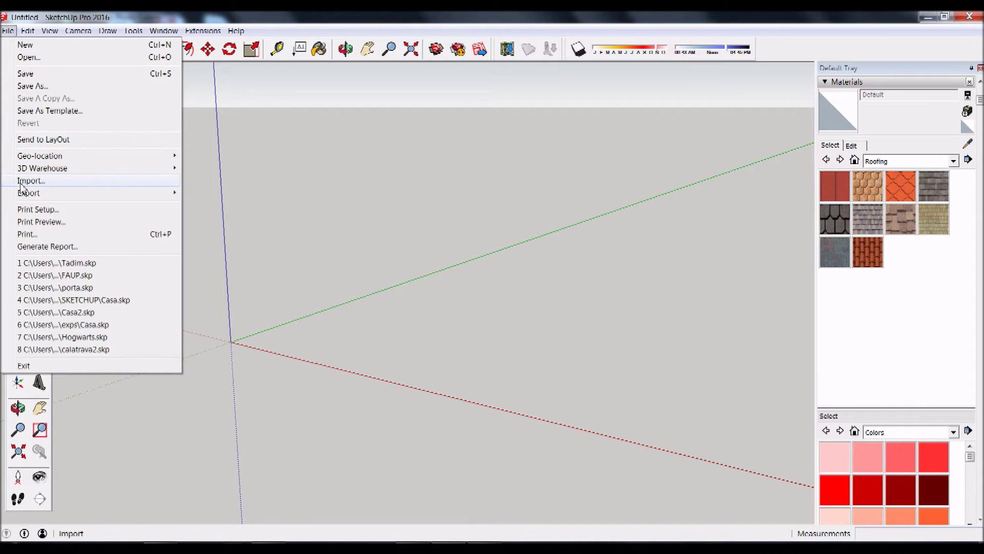
Import the station photo DSC03201.JPG as a New Matched Photo.
{"action": "left_click", "coordinate": [20, 182]}
{"action": "left_click", "coordinate": [323, 191]}
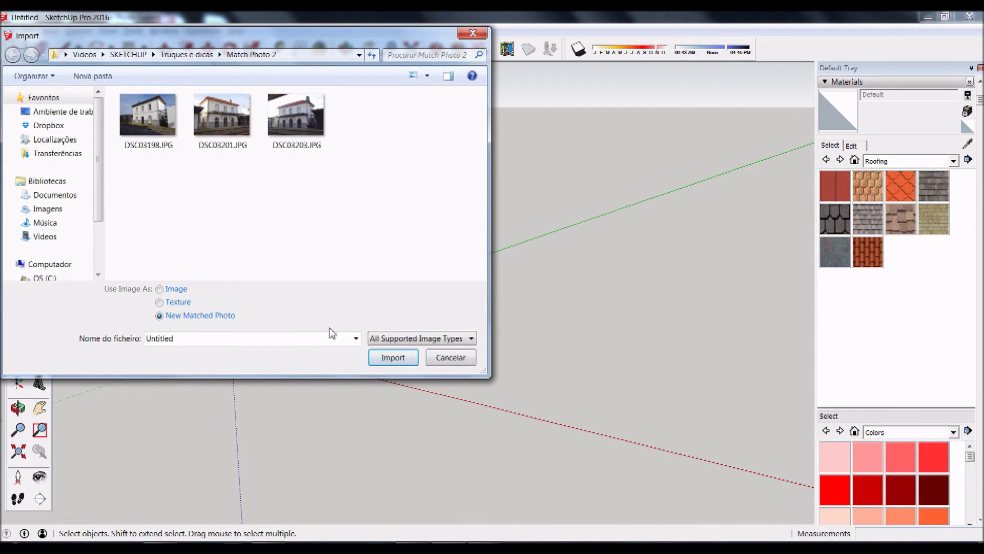
{"action": "left_click", "coordinate": [405, 339]}
{"action": "left_click", "coordinate": [399, 373]}
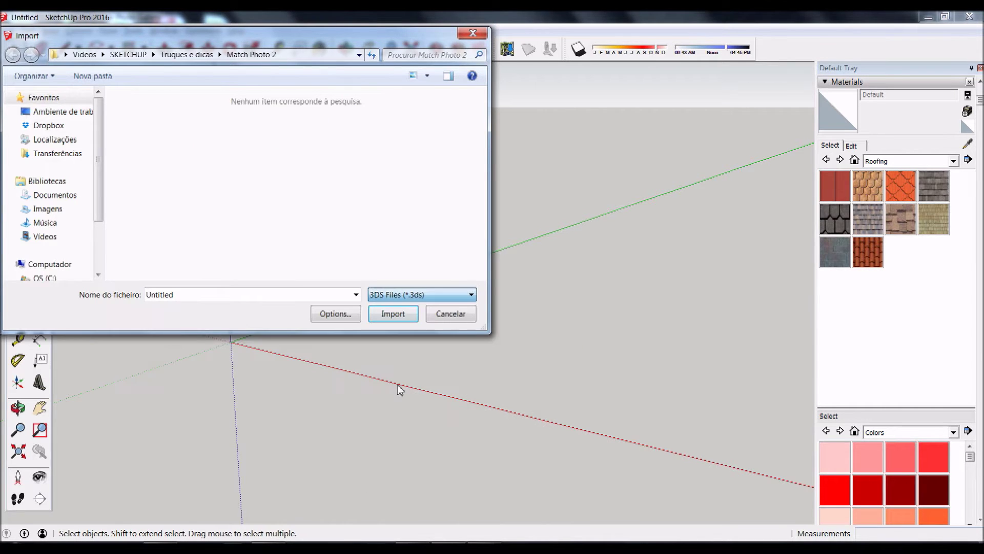
{"action": "left_click", "coordinate": [419, 297]}
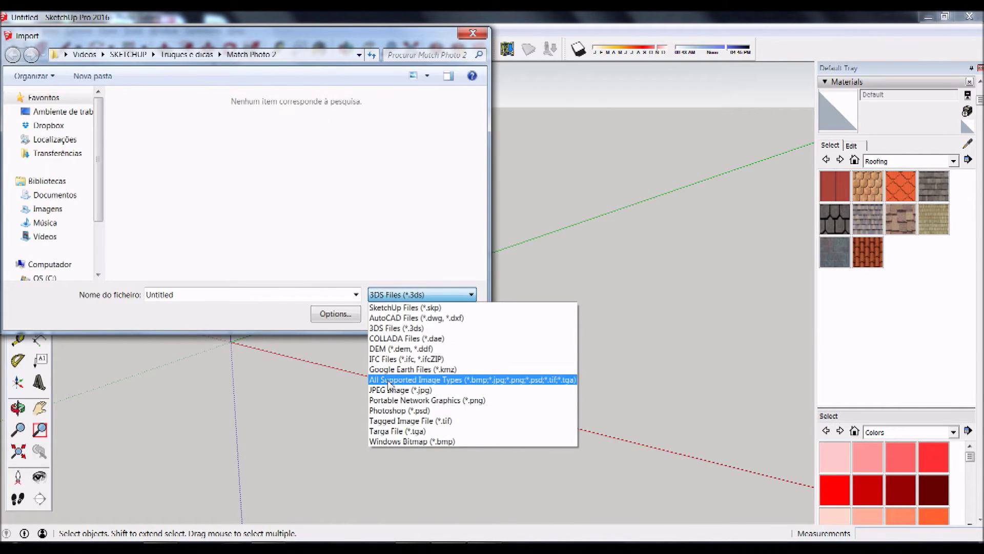
{"action": "left_click", "coordinate": [435, 380]}
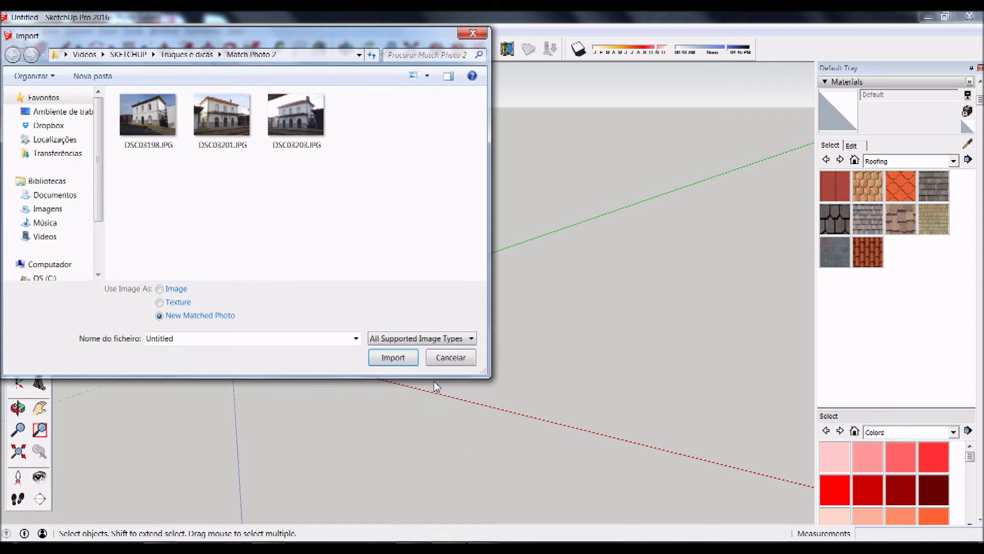
{"action": "left_click", "coordinate": [436, 338]}
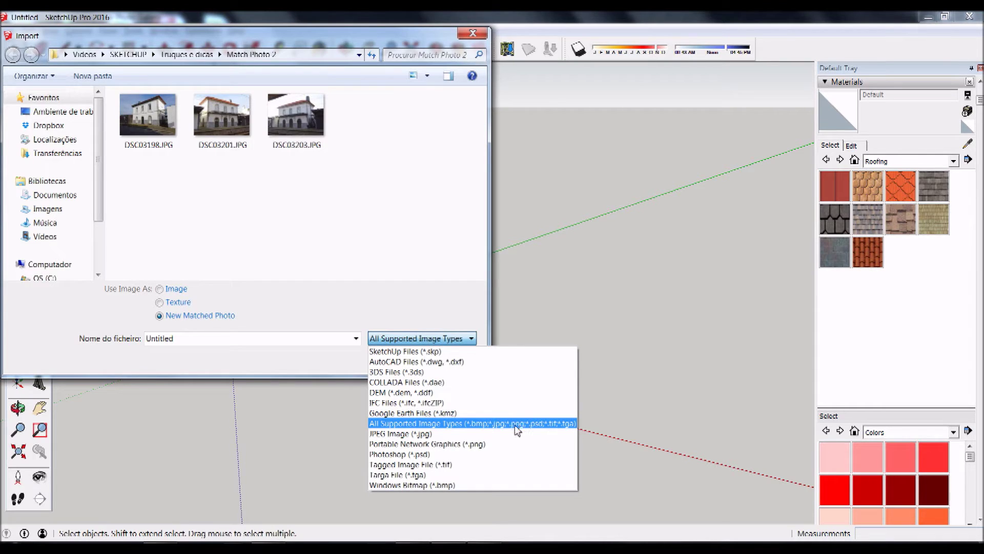
{"action": "left_click", "coordinate": [556, 426]}
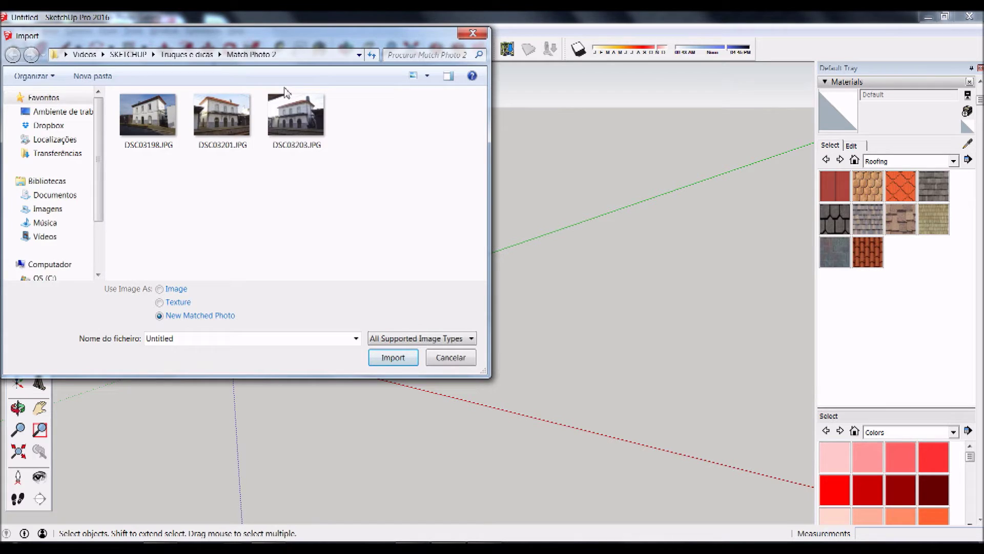
{"action": "left_click", "coordinate": [159, 289]}
{"action": "left_click", "coordinate": [160, 302]}
{"action": "left_click", "coordinate": [224, 107]}
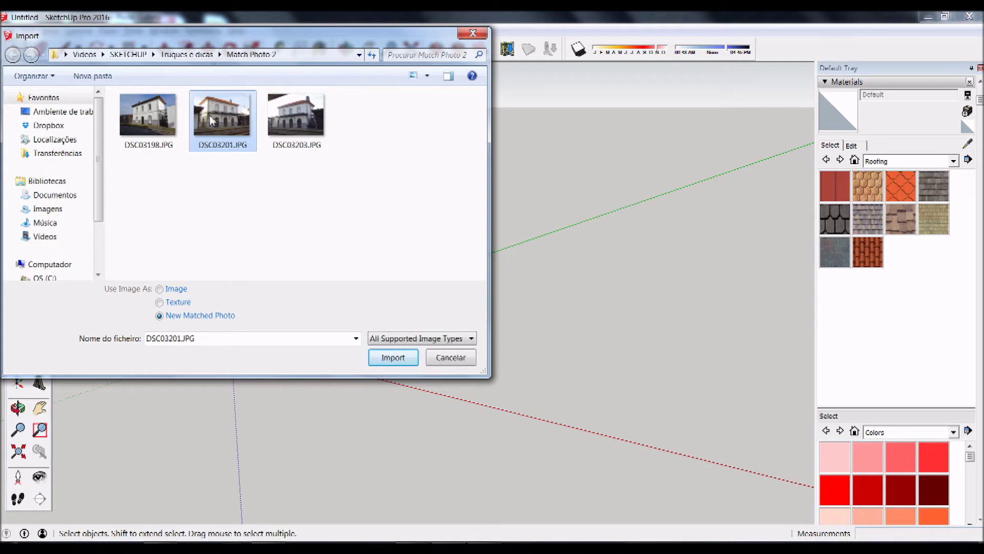
{"action": "left_click", "coordinate": [392, 357]}
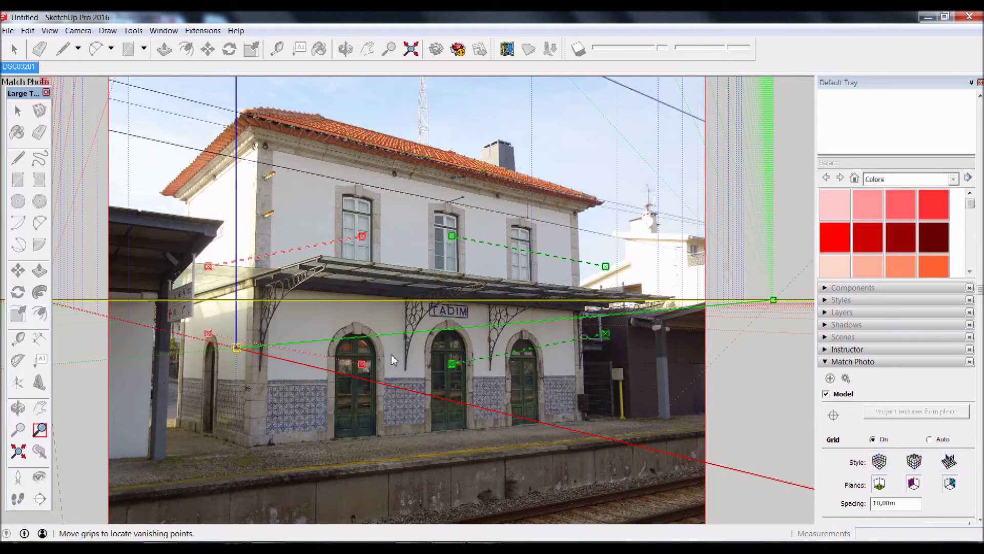
Align the upper red bar with the left roof eave and the lower red bar with the wall base.
{"action": "scroll", "coordinate": [298, 312], "scroll_direction": "down", "scroll_amount": 3}
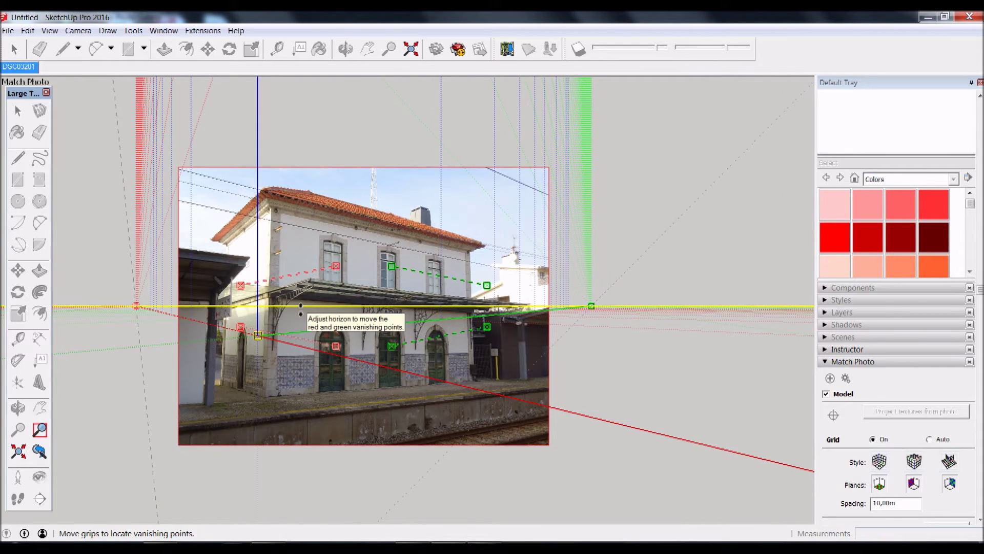
{"action": "scroll", "coordinate": [300, 274], "scroll_direction": "up", "scroll_amount": 2}
{"action": "scroll", "coordinate": [300, 274], "scroll_direction": "up", "scroll_amount": 1}
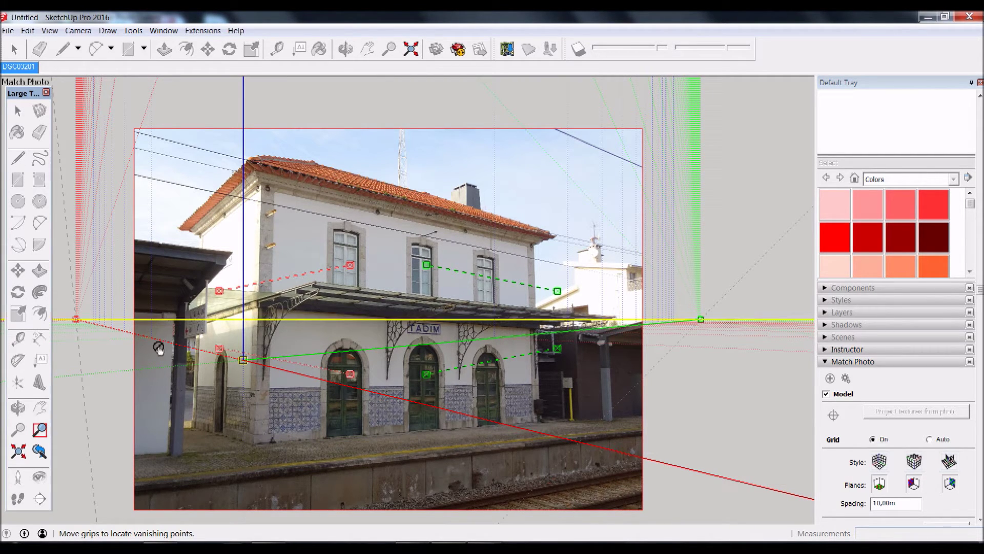
{"action": "left_click", "coordinate": [18, 407]}
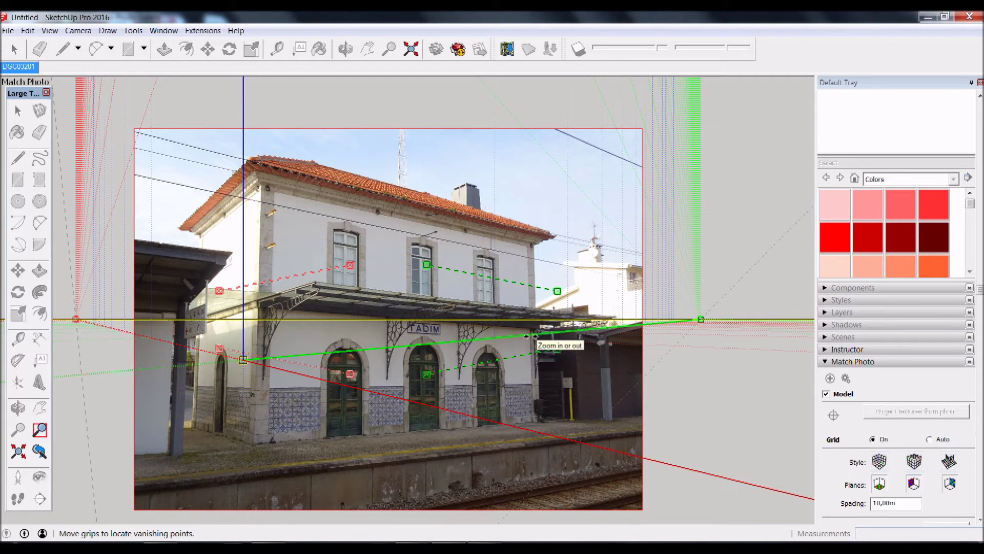
{"action": "left_click_drag", "start_coordinate": [255, 281], "coordinate": [350, 263]}
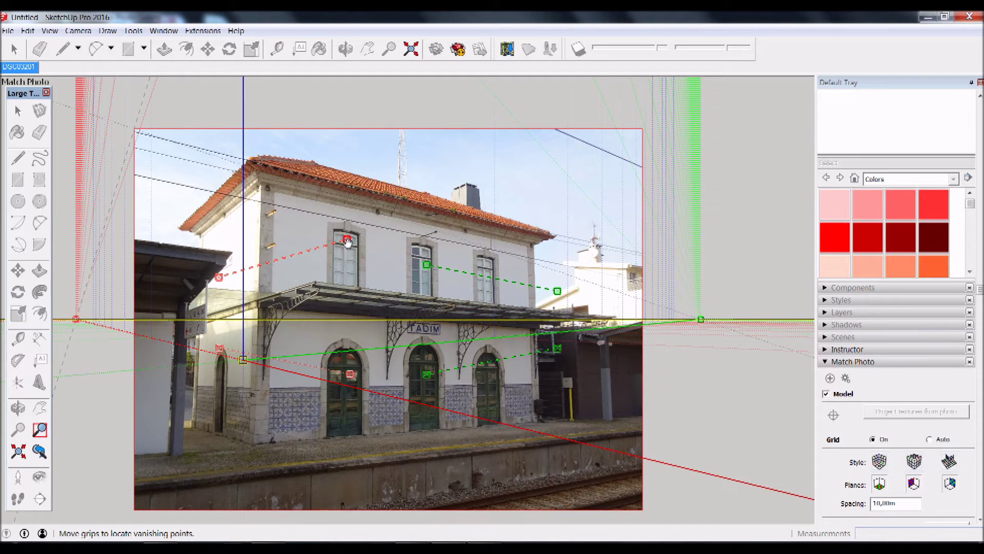
{"action": "left_click_drag", "start_coordinate": [347, 242], "coordinate": [347, 243]}
{"action": "left_click_drag", "start_coordinate": [257, 359], "coordinate": [202, 430]}
{"action": "mouse_move", "coordinate": [267, 267]}
{"action": "left_mouse_down"}
{"action": "mouse_move", "coordinate": [220, 222]}
{"action": "mouse_move", "coordinate": [196, 235]}
{"action": "left_mouse_up"}
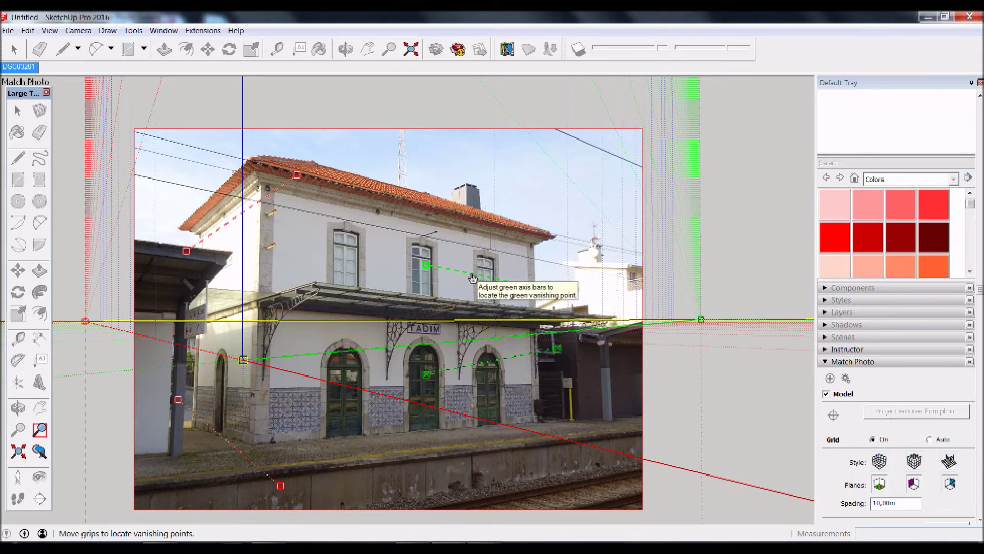
Align the green bars with the front eave and tiled base, and set the origin at the ground corner.
{"action": "left_click_drag", "start_coordinate": [472, 277], "coordinate": [405, 225]}
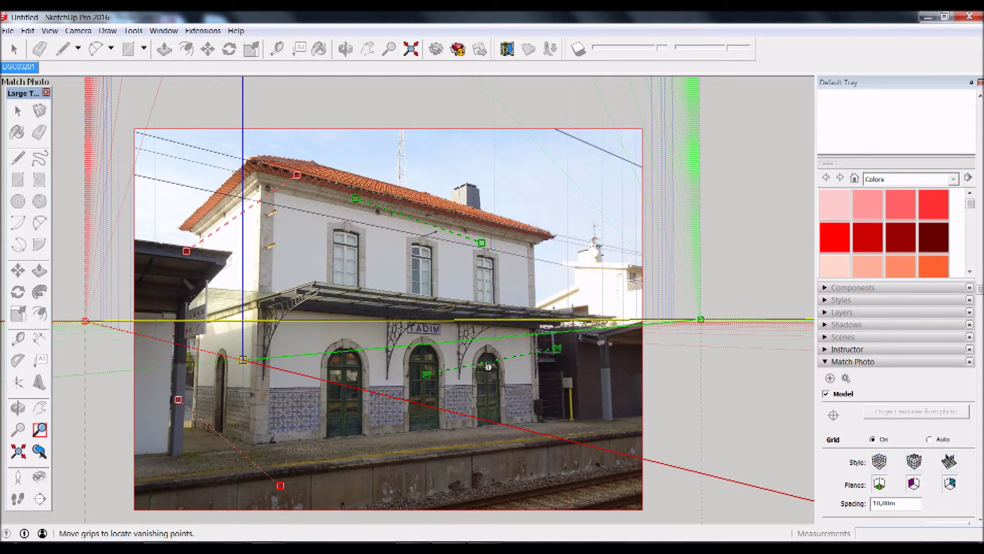
{"action": "left_click_drag", "start_coordinate": [463, 373], "coordinate": [280, 399]}
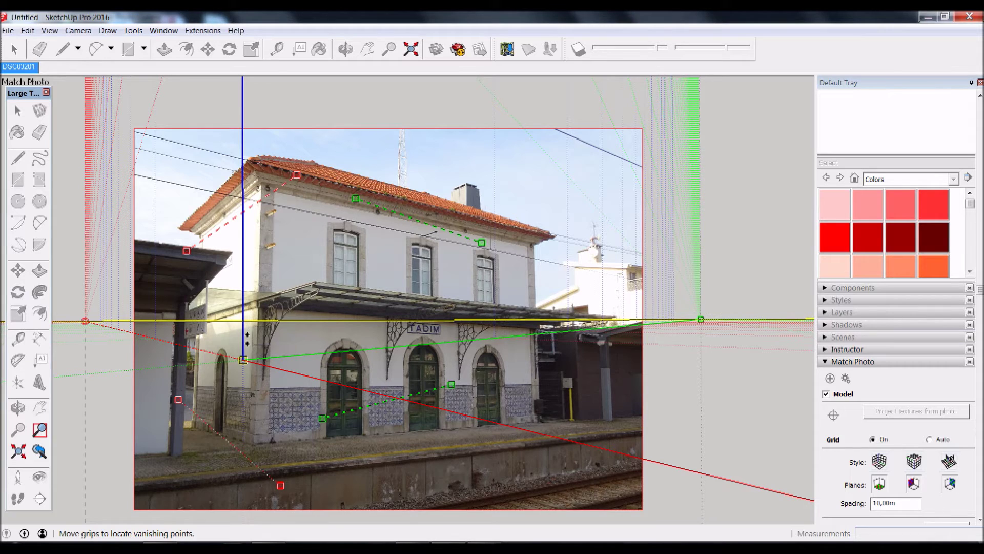
{"action": "left_click_drag", "start_coordinate": [243, 360], "coordinate": [255, 444]}
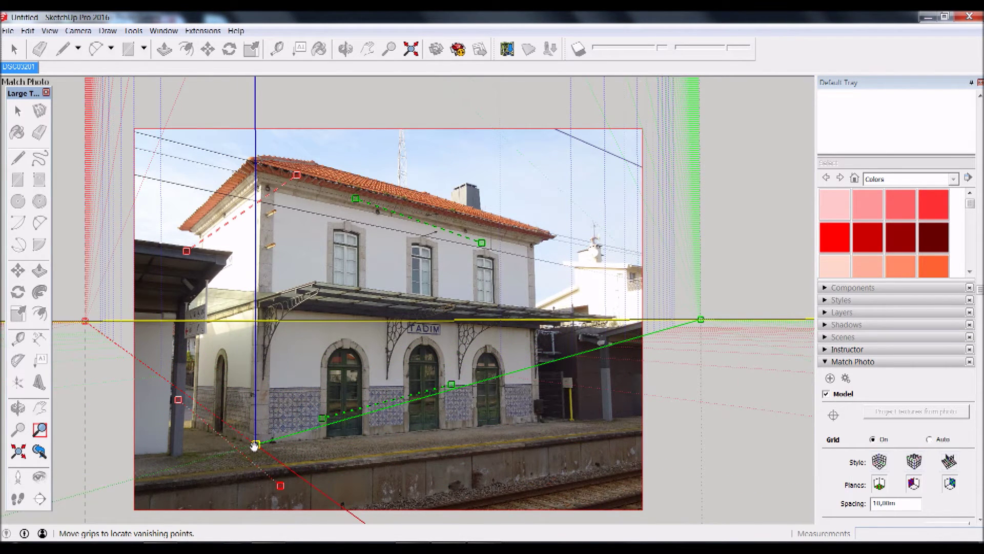
{"action": "left_click_drag", "start_coordinate": [255, 444], "coordinate": [254, 444]}
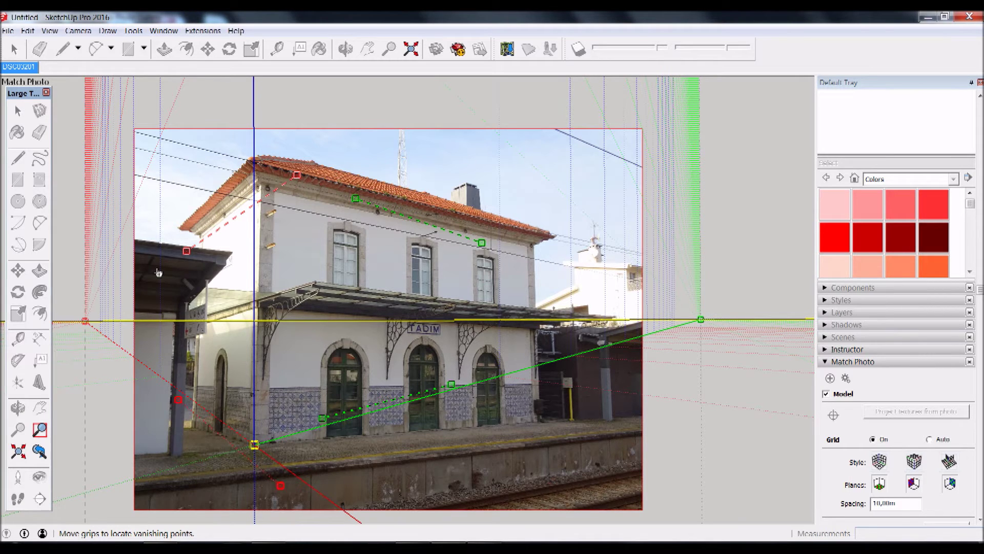
Adjust the red and green vanishing points along the horizon.
{"action": "scroll", "coordinate": [233, 273], "scroll_direction": "down", "scroll_amount": 2}
{"action": "scroll", "coordinate": [233, 274], "scroll_direction": "down", "scroll_amount": 3}
{"action": "scroll", "coordinate": [234, 274], "scroll_direction": "down", "scroll_amount": 3}
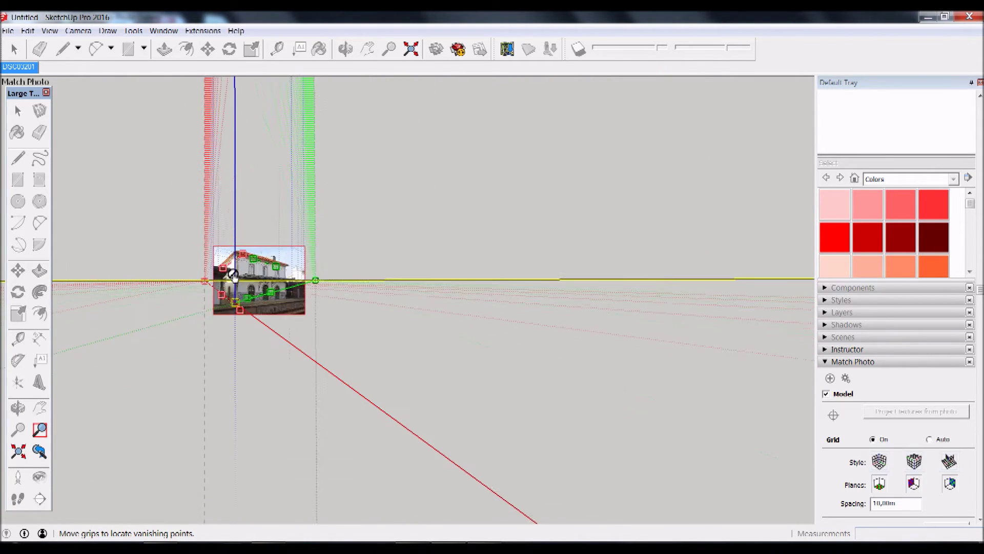
{"action": "scroll", "coordinate": [233, 275], "scroll_direction": "down", "scroll_amount": 3}
{"action": "scroll", "coordinate": [221, 122], "scroll_direction": "up", "scroll_amount": 3}
{"action": "scroll", "coordinate": [226, 165], "scroll_direction": "up", "scroll_amount": 1}
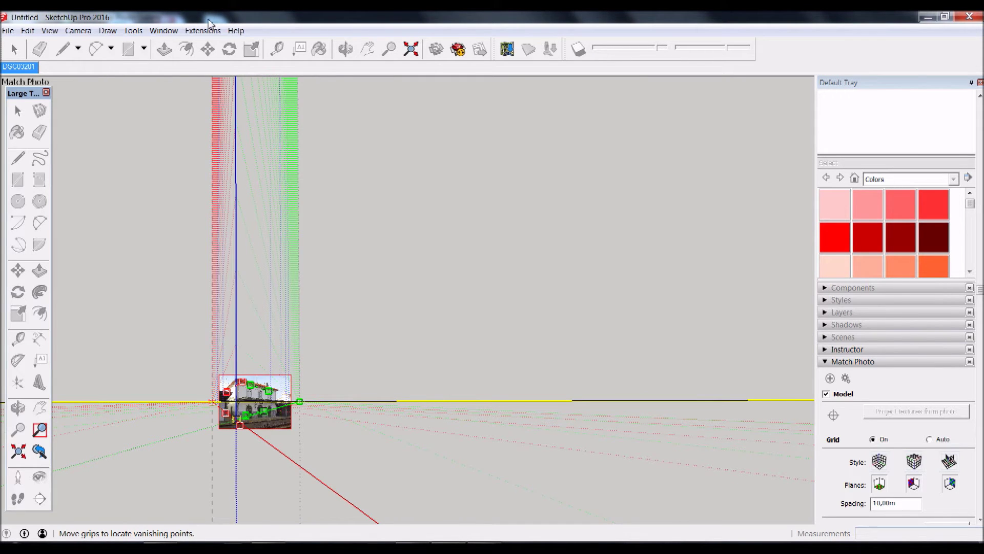
{"action": "scroll", "coordinate": [226, 513], "scroll_direction": "up", "scroll_amount": 1}
{"action": "scroll", "coordinate": [221, 521], "scroll_direction": "up", "scroll_amount": 2}
{"action": "scroll", "coordinate": [222, 520], "scroll_direction": "up", "scroll_amount": 2}
{"action": "scroll", "coordinate": [221, 520], "scroll_direction": "up", "scroll_amount": 1}
{"action": "scroll", "coordinate": [220, 520], "scroll_direction": "up", "scroll_amount": 2}
{"action": "scroll", "coordinate": [220, 515], "scroll_direction": "up", "scroll_amount": 1}
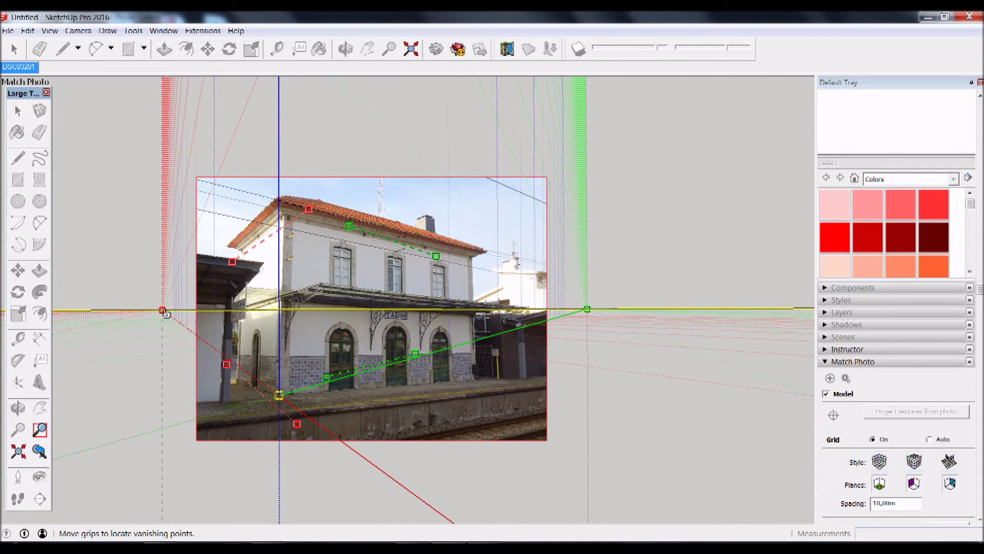
{"action": "mouse_move", "coordinate": [163, 311]}
{"action": "left_mouse_down"}
{"action": "mouse_move", "coordinate": [149, 310]}
{"action": "mouse_move", "coordinate": [171, 313]}
{"action": "mouse_move", "coordinate": [160, 311]}
{"action": "left_mouse_up"}
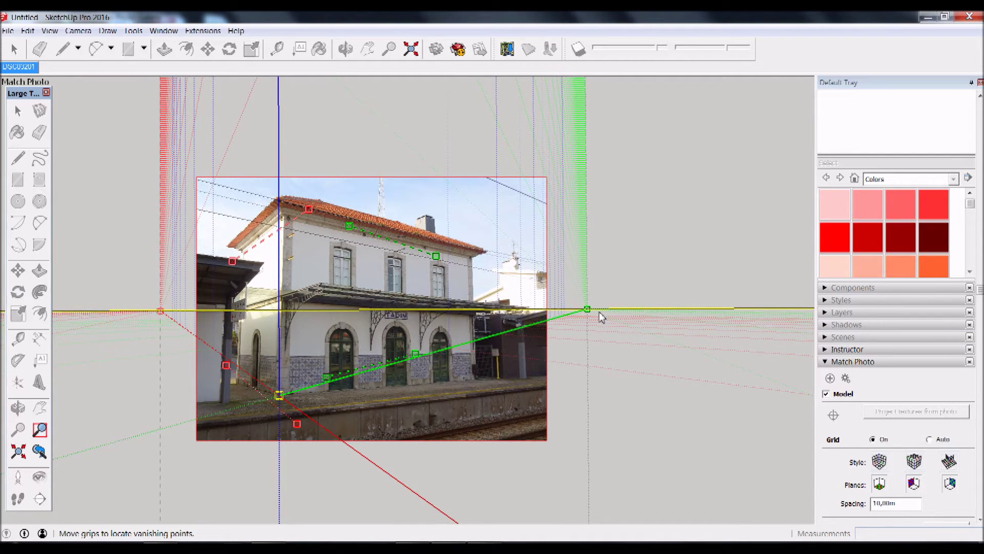
{"action": "left_click_drag", "start_coordinate": [589, 309], "coordinate": [600, 309]}
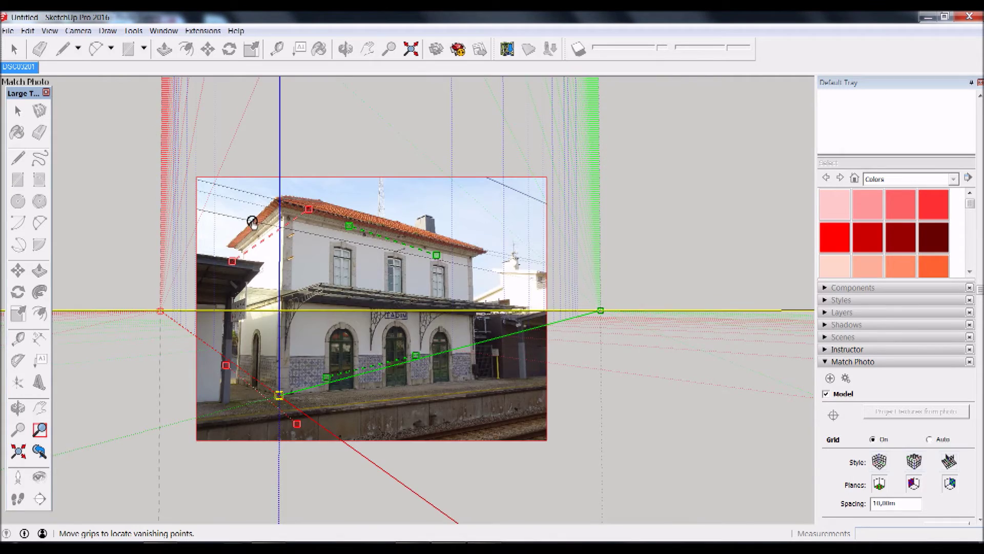
Zoom in and pin both ends of the upper red bar precisely onto the left roof eave.
{"action": "scroll", "coordinate": [253, 225], "scroll_direction": "up", "scroll_amount": 3}
{"action": "scroll", "coordinate": [216, 263], "scroll_direction": "up", "scroll_amount": 2}
{"action": "middle_click_drag", "start_coordinate": [169, 258], "coordinate": [271, 246], "text": "shift"}
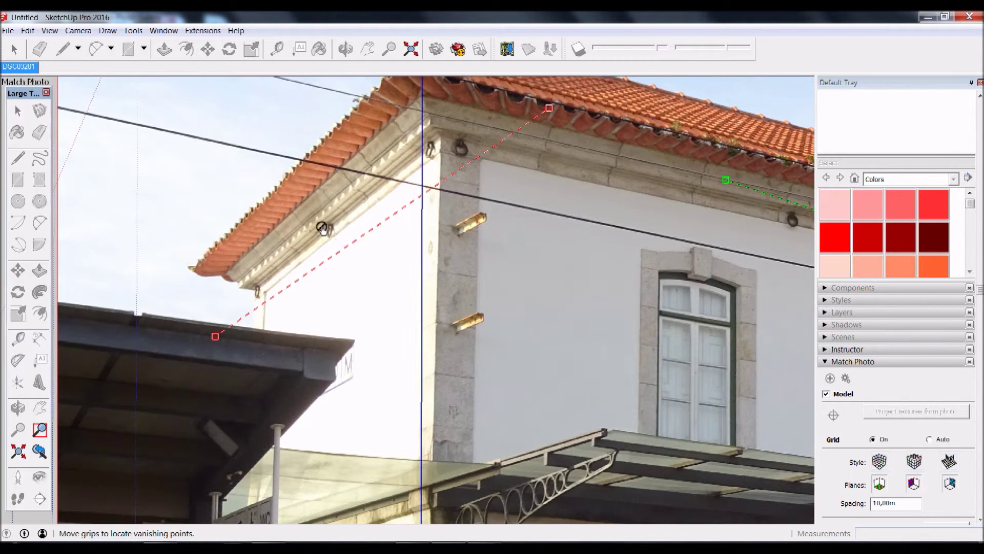
{"action": "scroll", "coordinate": [313, 205], "scroll_direction": "up", "scroll_amount": 2}
{"action": "scroll", "coordinate": [358, 195], "scroll_direction": "up", "scroll_amount": 1}
{"action": "scroll", "coordinate": [389, 180], "scroll_direction": "down", "scroll_amount": 2}
{"action": "mouse_move", "coordinate": [605, 87]}
{"action": "left_mouse_down"}
{"action": "mouse_move", "coordinate": [534, 99]}
{"action": "mouse_move", "coordinate": [463, 132]}
{"action": "mouse_move", "coordinate": [475, 136]}
{"action": "mouse_move", "coordinate": [457, 136]}
{"action": "mouse_move", "coordinate": [455, 153]}
{"action": "left_mouse_up"}
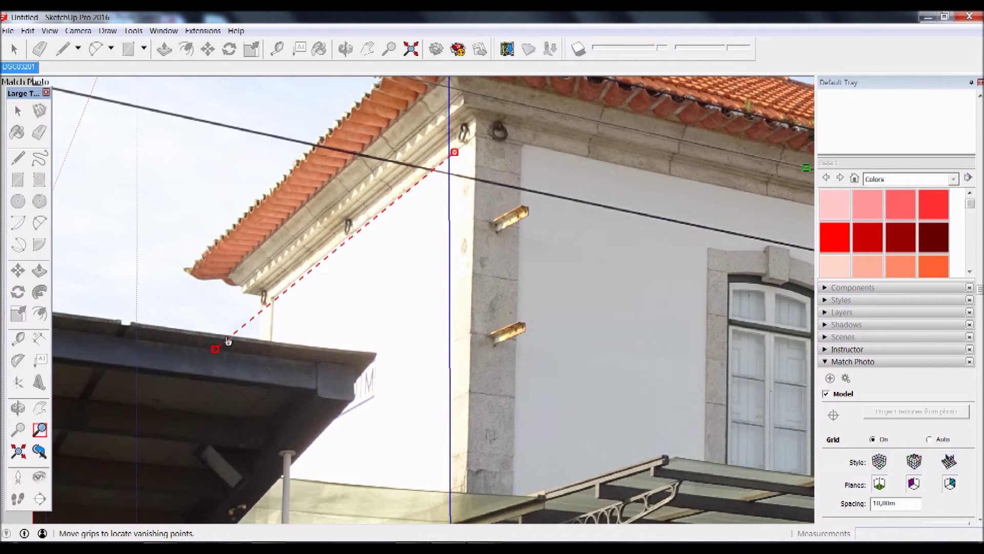
{"action": "left_click_drag", "start_coordinate": [216, 353], "coordinate": [275, 300]}
{"action": "scroll", "coordinate": [275, 299], "scroll_direction": "up", "scroll_amount": 2}
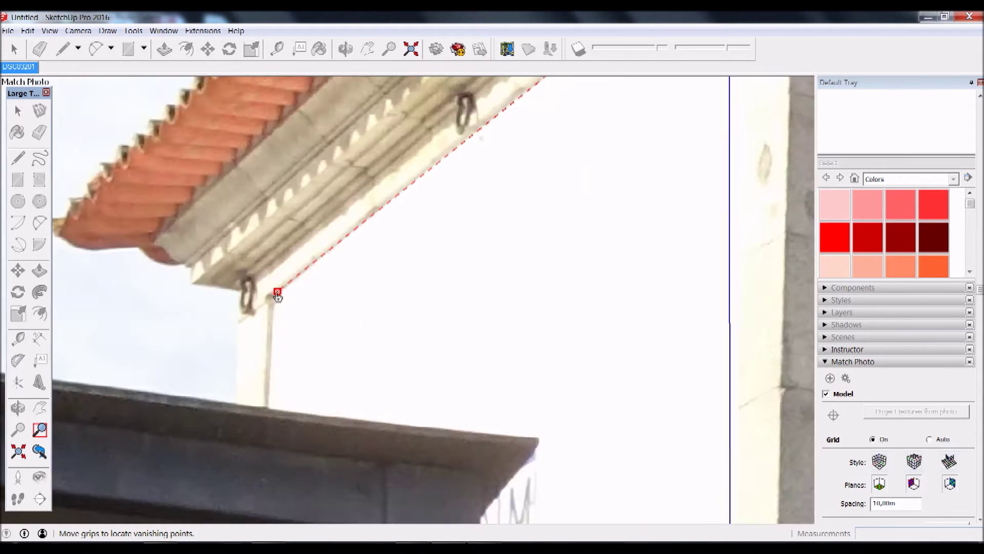
{"action": "scroll", "coordinate": [275, 299], "scroll_direction": "up", "scroll_amount": 3}
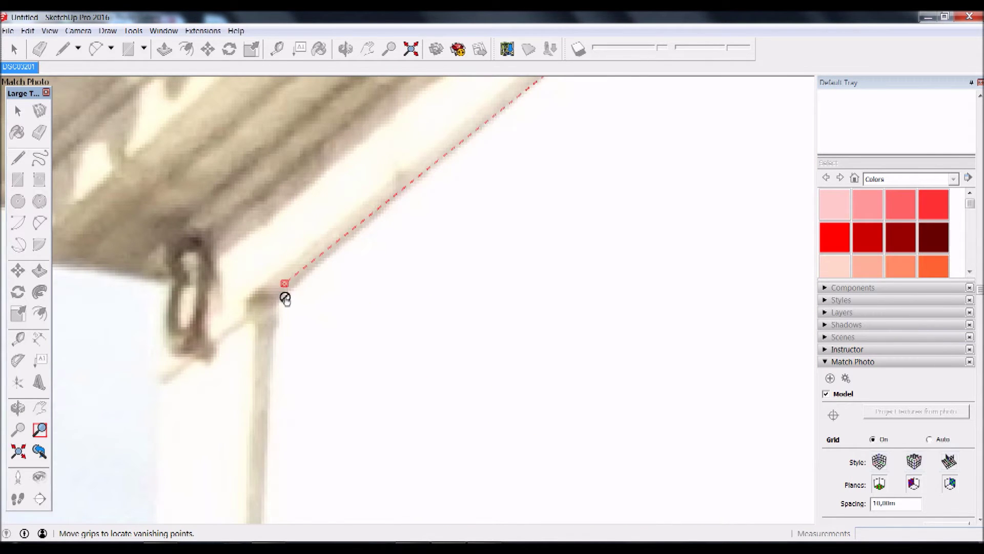
{"action": "left_click_drag", "start_coordinate": [287, 288], "coordinate": [283, 293]}
{"action": "scroll", "coordinate": [276, 316], "scroll_direction": "down", "scroll_amount": 3}
{"action": "scroll", "coordinate": [529, 156], "scroll_direction": "down", "scroll_amount": 1}
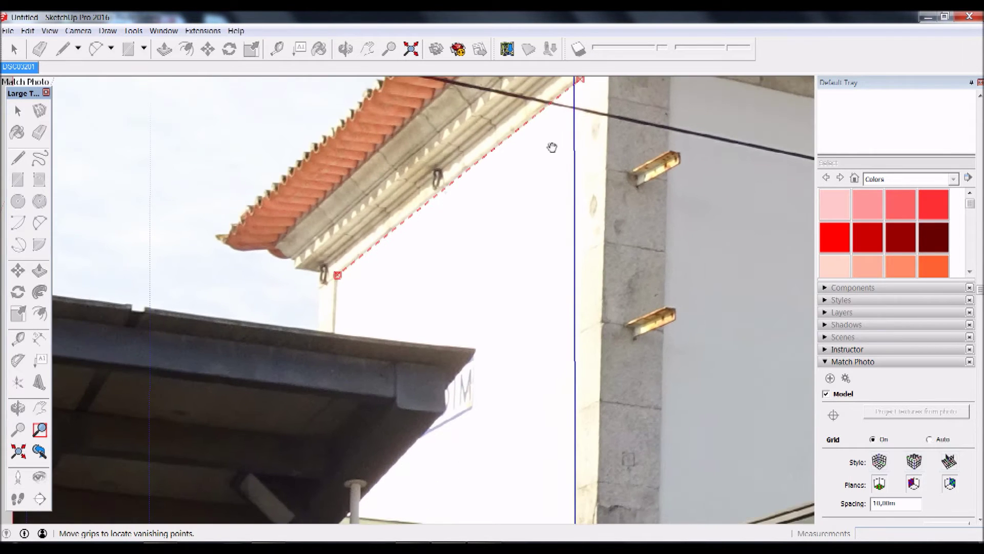
{"action": "scroll", "coordinate": [489, 233], "scroll_direction": "up", "scroll_amount": 2}
{"action": "scroll", "coordinate": [514, 191], "scroll_direction": "up", "scroll_amount": 1}
{"action": "scroll", "coordinate": [519, 191], "scroll_direction": "up", "scroll_amount": 2}
{"action": "scroll", "coordinate": [529, 173], "scroll_direction": "up", "scroll_amount": 2}
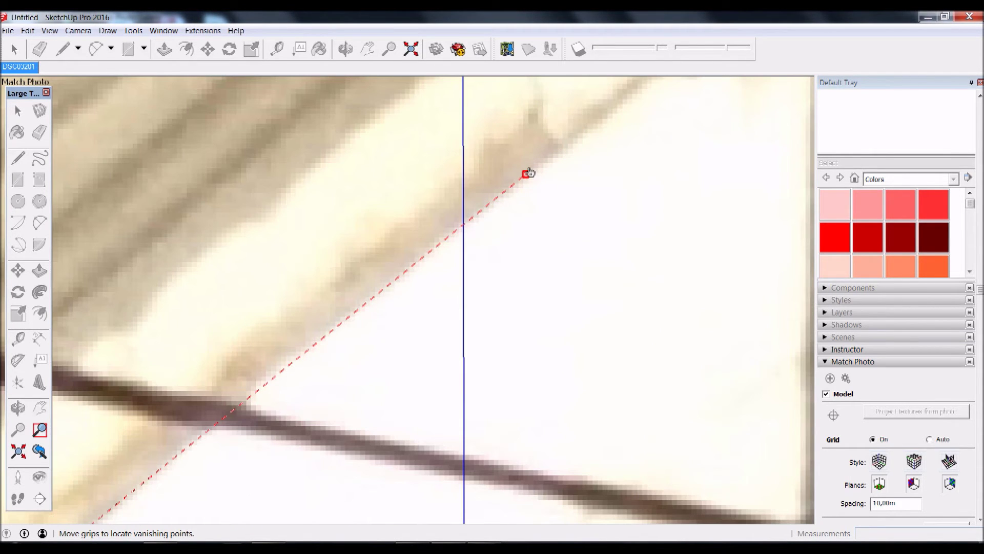
{"action": "scroll", "coordinate": [528, 177], "scroll_direction": "down", "scroll_amount": 1}
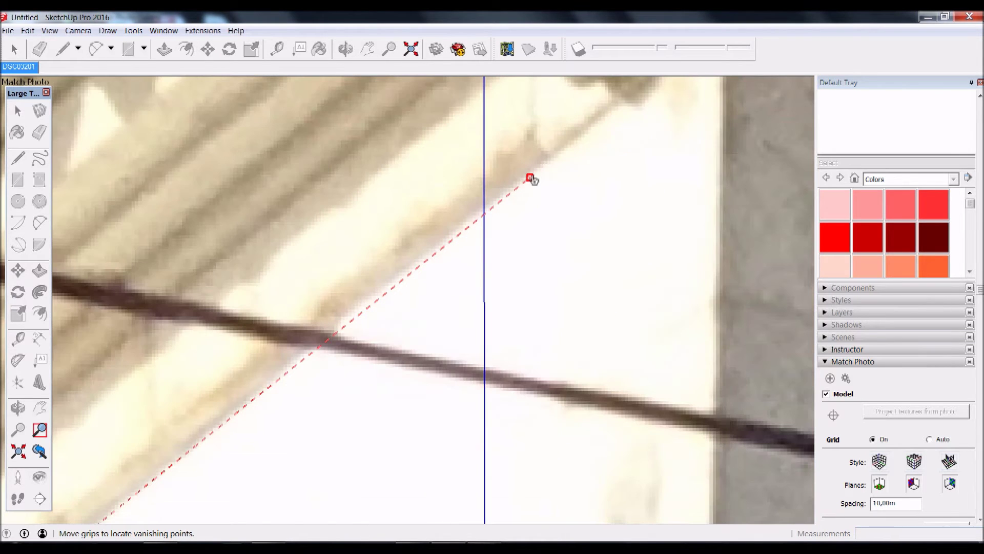
{"action": "scroll", "coordinate": [528, 174], "scroll_direction": "down", "scroll_amount": 2}
{"action": "scroll", "coordinate": [522, 181], "scroll_direction": "down", "scroll_amount": 2}
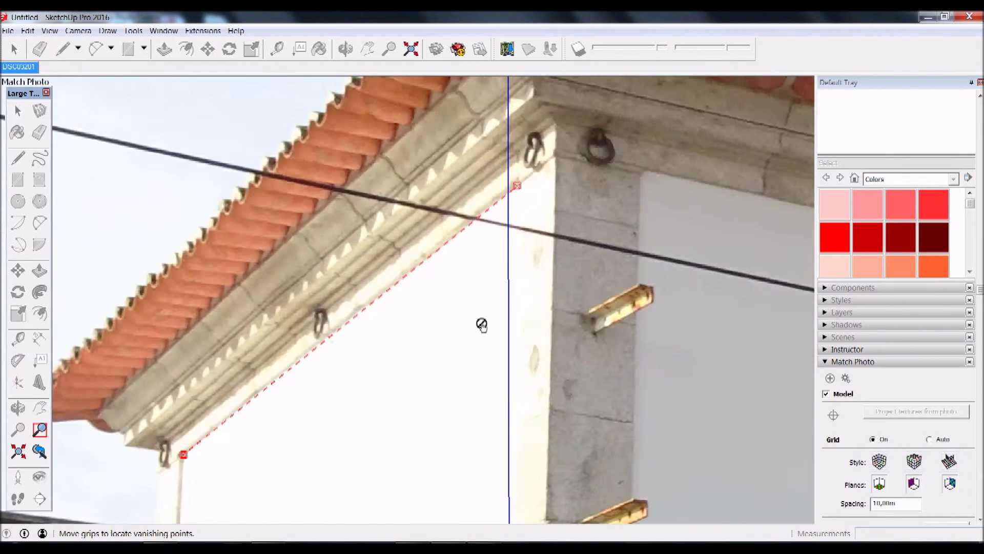
{"action": "scroll", "coordinate": [526, 138], "scroll_direction": "down", "scroll_amount": 1}
{"action": "middle_click_drag", "start_coordinate": [526, 137], "coordinate": [548, 335], "text": "shift"}
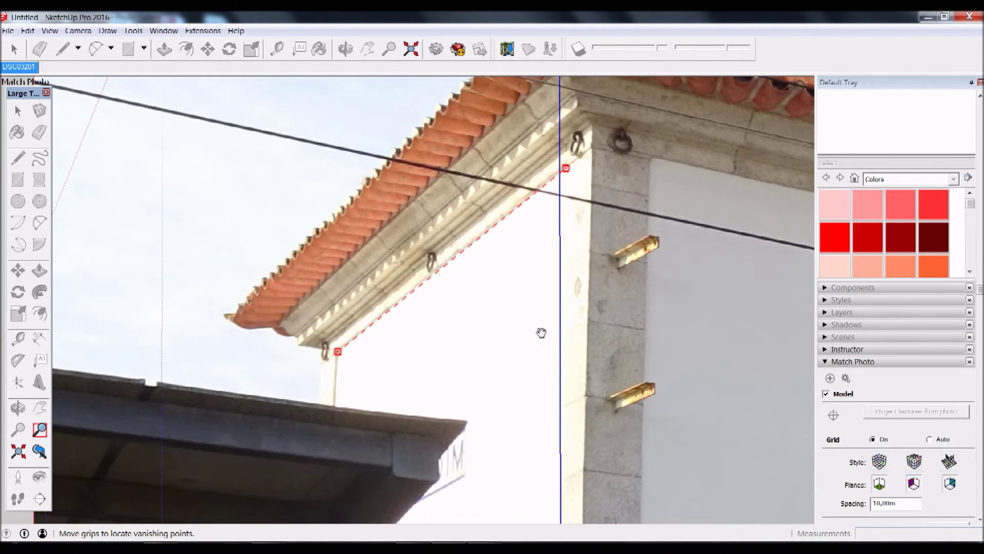
{"action": "middle_click_drag", "start_coordinate": [528, 472], "coordinate": [564, 154], "text": "shift"}
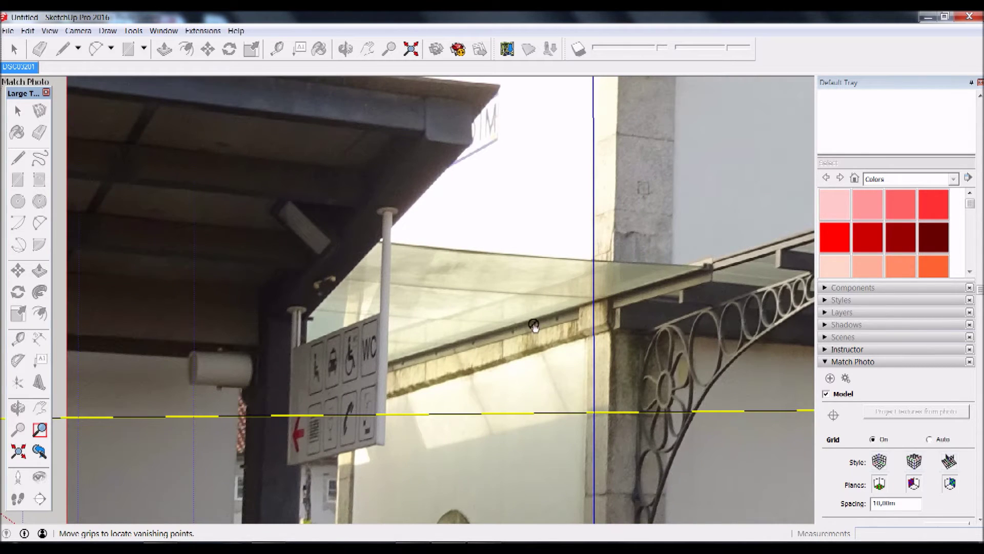
{"action": "middle_click_drag", "start_coordinate": [516, 343], "coordinate": [520, 102], "text": "shift"}
{"action": "middle_click_drag", "start_coordinate": [522, 301], "coordinate": [522, 164], "text": "shift"}
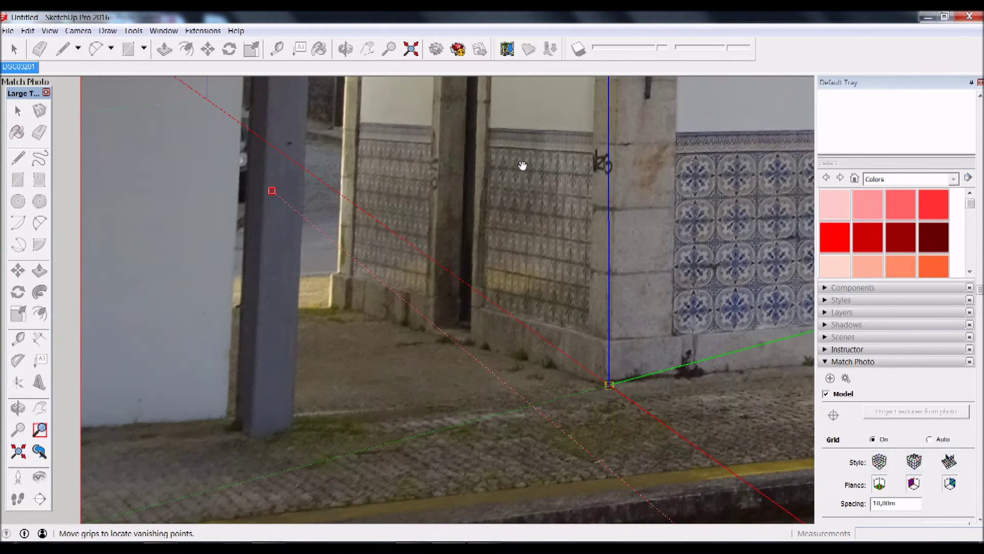
Align the lower red line with the left wall.
{"action": "scroll", "coordinate": [515, 233], "scroll_direction": "down", "scroll_amount": 3}
{"action": "scroll", "coordinate": [517, 238], "scroll_direction": "down", "scroll_amount": 2}
{"action": "scroll", "coordinate": [520, 276], "scroll_direction": "down", "scroll_amount": 2}
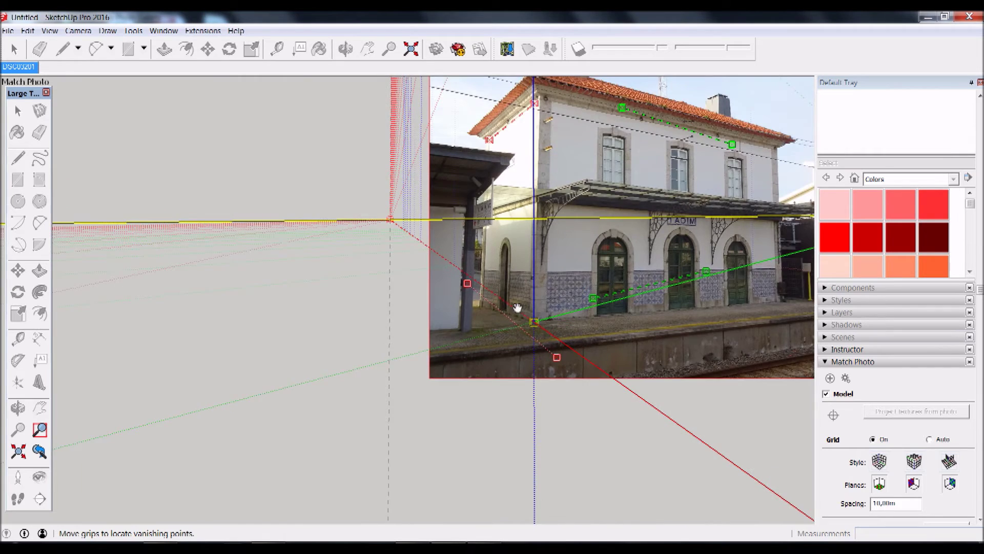
{"action": "scroll", "coordinate": [518, 318], "scroll_direction": "down", "scroll_amount": 2}
{"action": "middle_click_drag", "start_coordinate": [514, 325], "coordinate": [513, 289], "text": "shift"}
{"action": "scroll", "coordinate": [480, 235], "scroll_direction": "up", "scroll_amount": 2}
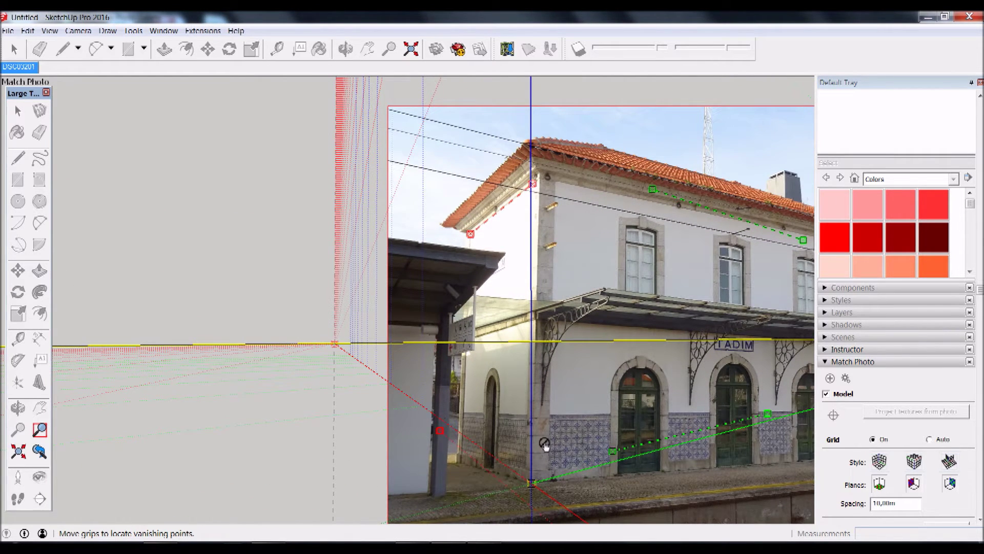
{"action": "middle_click_drag", "start_coordinate": [544, 445], "coordinate": [540, 306], "text": "shift"}
{"action": "left_click_drag", "start_coordinate": [558, 392], "coordinate": [527, 281]}
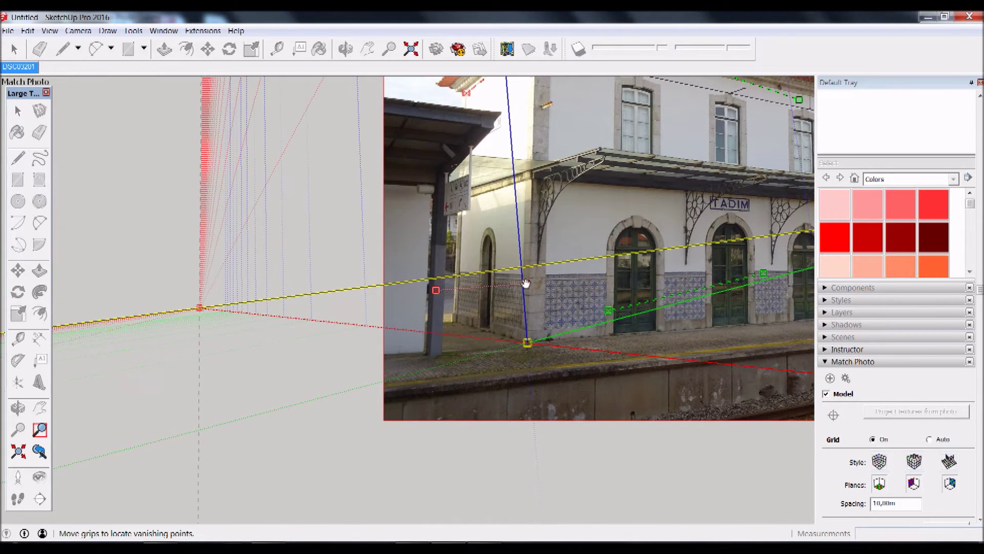
{"action": "scroll", "coordinate": [475, 281], "scroll_direction": "up", "scroll_amount": 2}
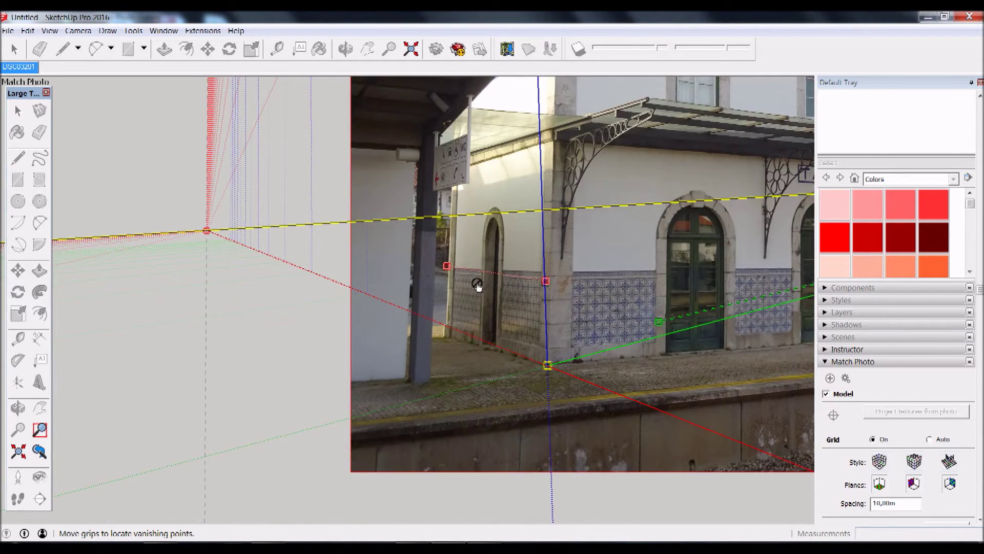
{"action": "scroll", "coordinate": [470, 285], "scroll_direction": "up", "scroll_amount": 2}
{"action": "scroll", "coordinate": [469, 275], "scroll_direction": "up", "scroll_amount": 2}
{"action": "scroll", "coordinate": [468, 276], "scroll_direction": "up", "scroll_amount": 2}
{"action": "scroll", "coordinate": [451, 261], "scroll_direction": "up", "scroll_amount": 1}
Pin the red line's ends to the wall corner and the tile band's top edge.
{"action": "left_click_drag", "start_coordinate": [379, 221], "coordinate": [415, 234]}
{"action": "scroll", "coordinate": [427, 248], "scroll_direction": "down", "scroll_amount": 2}
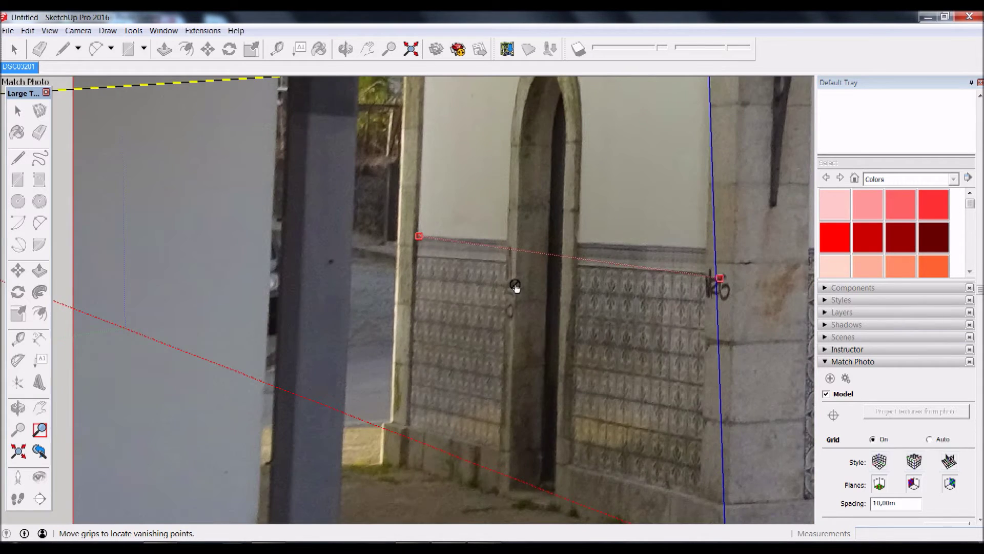
{"action": "scroll", "coordinate": [514, 284], "scroll_direction": "down", "scroll_amount": 2}
{"action": "left_click_drag", "start_coordinate": [626, 271], "coordinate": [616, 250]}
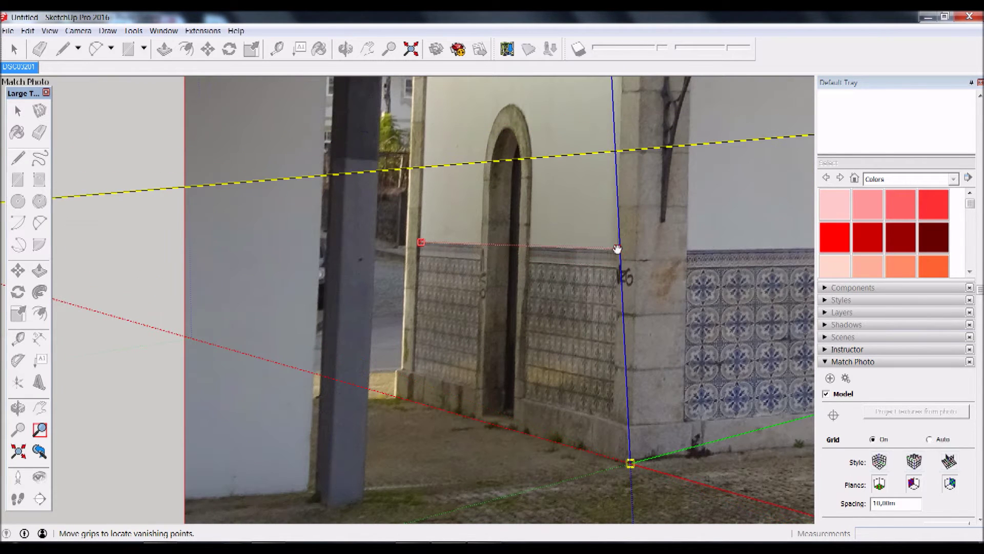
{"action": "scroll", "coordinate": [615, 251], "scroll_direction": "up", "scroll_amount": 2}
{"action": "scroll", "coordinate": [619, 253], "scroll_direction": "up", "scroll_amount": 2}
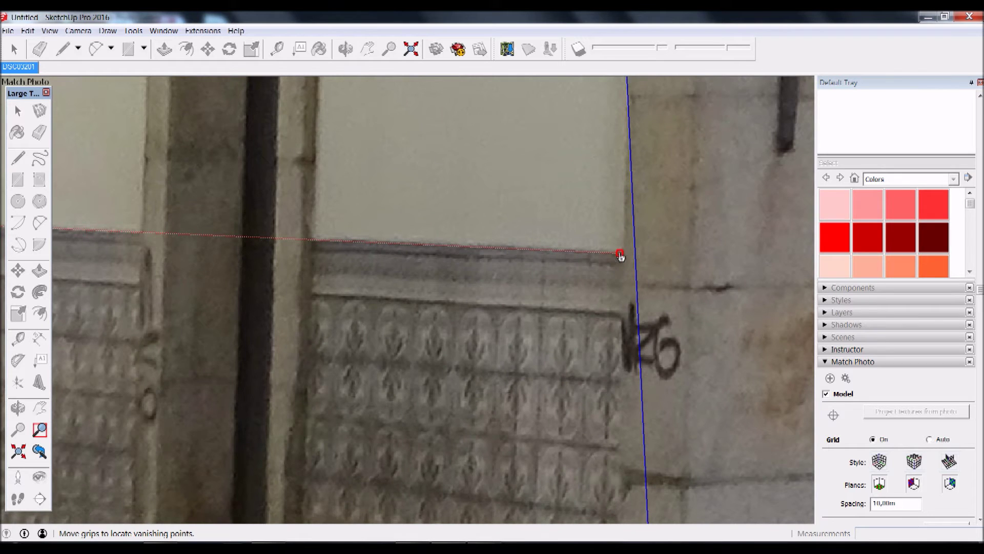
{"action": "scroll", "coordinate": [242, 253], "scroll_direction": "down", "scroll_amount": 2}
{"action": "scroll", "coordinate": [121, 237], "scroll_direction": "down", "scroll_amount": 2}
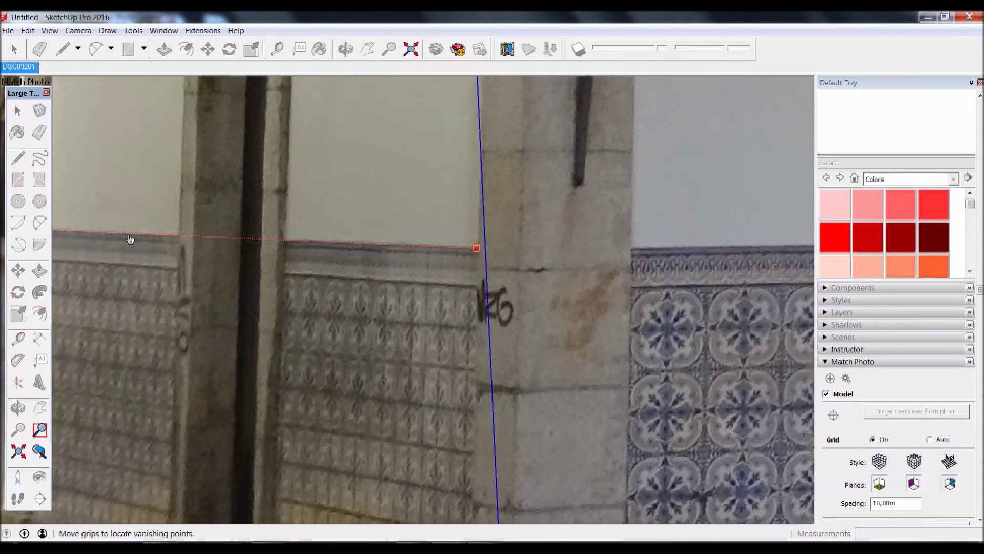
{"action": "middle_click_drag", "start_coordinate": [121, 237], "coordinate": [369, 259]}
{"action": "scroll", "coordinate": [312, 261], "scroll_direction": "up", "scroll_amount": 2}
{"action": "scroll", "coordinate": [312, 261], "scroll_direction": "up", "scroll_amount": 2}
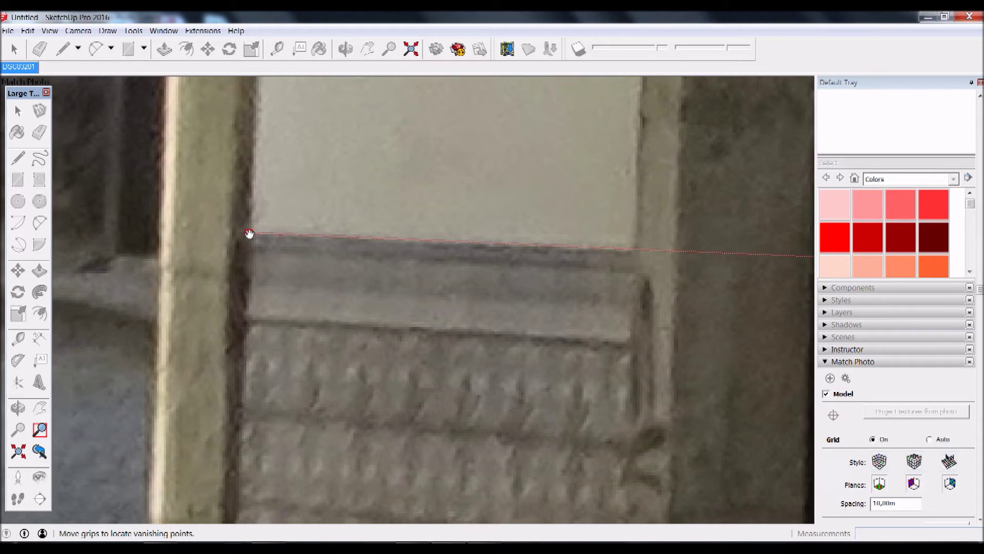
{"action": "scroll", "coordinate": [261, 246], "scroll_direction": "down", "scroll_amount": 2}
{"action": "scroll", "coordinate": [263, 247], "scroll_direction": "down", "scroll_amount": 2}
{"action": "scroll", "coordinate": [262, 247], "scroll_direction": "down", "scroll_amount": 2}
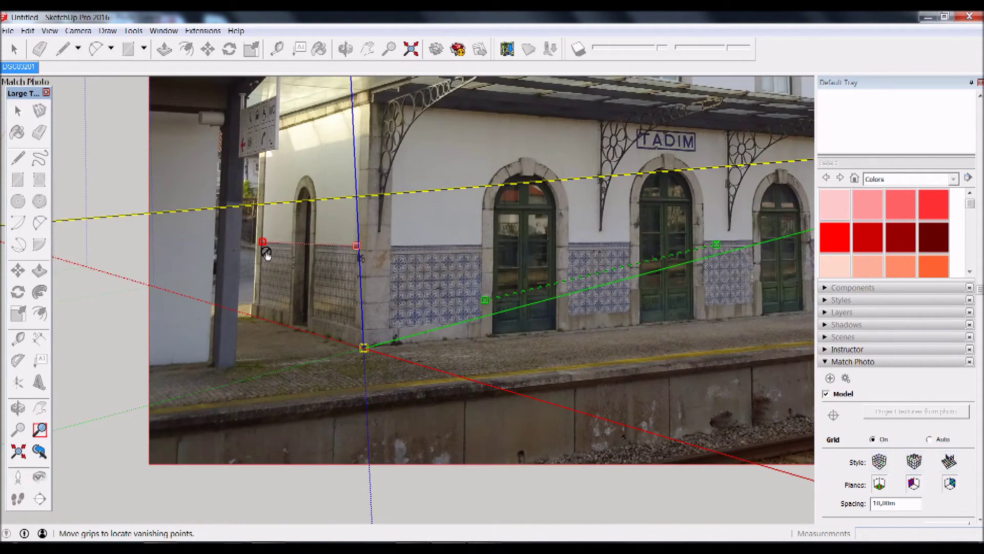
{"action": "scroll", "coordinate": [358, 270], "scroll_direction": "down", "scroll_amount": 1}
{"action": "middle_click_drag", "start_coordinate": [357, 270], "coordinate": [359, 328]}
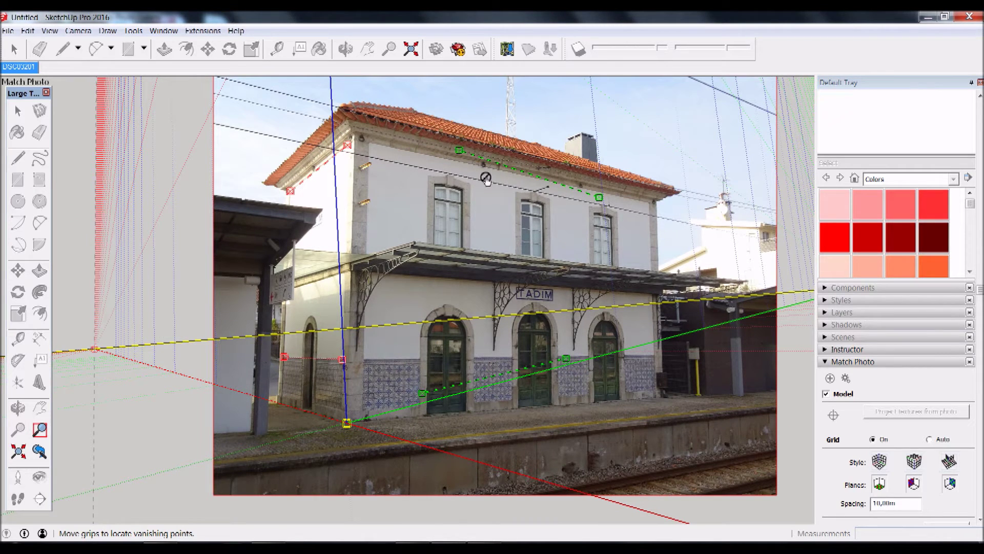
Drag the upper green line's grips along the front façade's eave, from the left corner rightward.
{"action": "left_click_drag", "start_coordinate": [459, 150], "coordinate": [405, 154]}
{"action": "left_click_drag", "start_coordinate": [602, 200], "coordinate": [671, 214]}
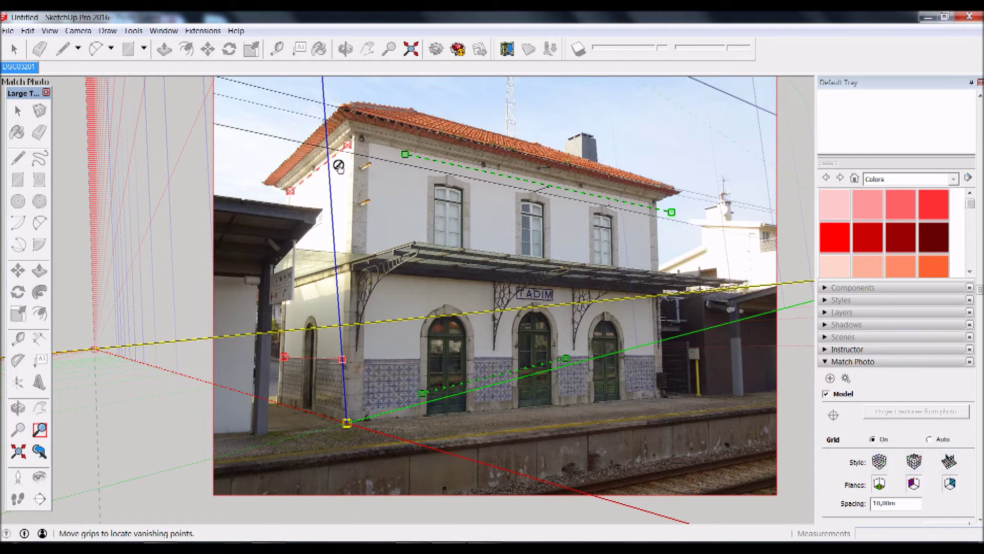
{"action": "mouse_move", "coordinate": [405, 154]}
{"action": "left_mouse_down"}
{"action": "mouse_move", "coordinate": [653, 214]}
{"action": "mouse_move", "coordinate": [648, 206]}
{"action": "left_mouse_up"}
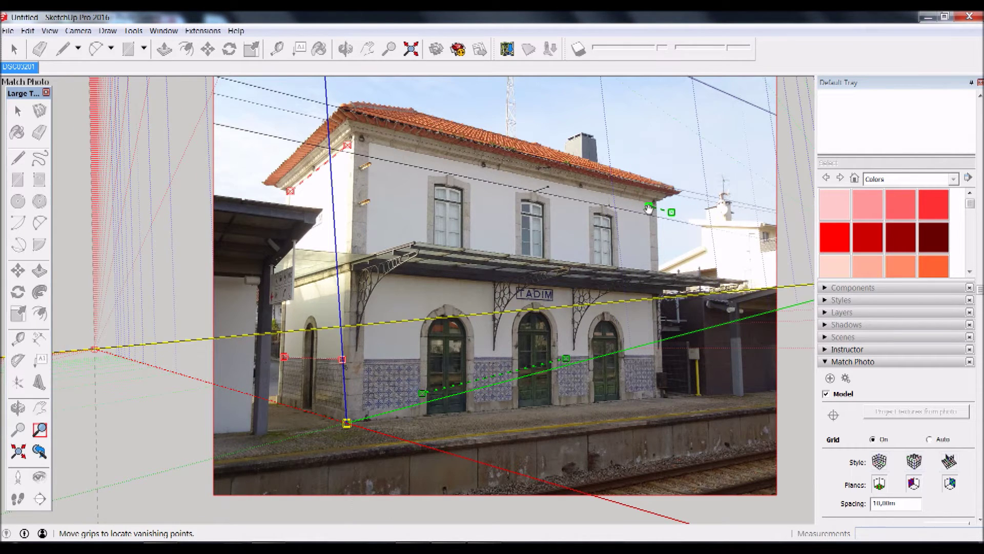
{"action": "left_click_drag", "start_coordinate": [648, 206], "coordinate": [366, 145]}
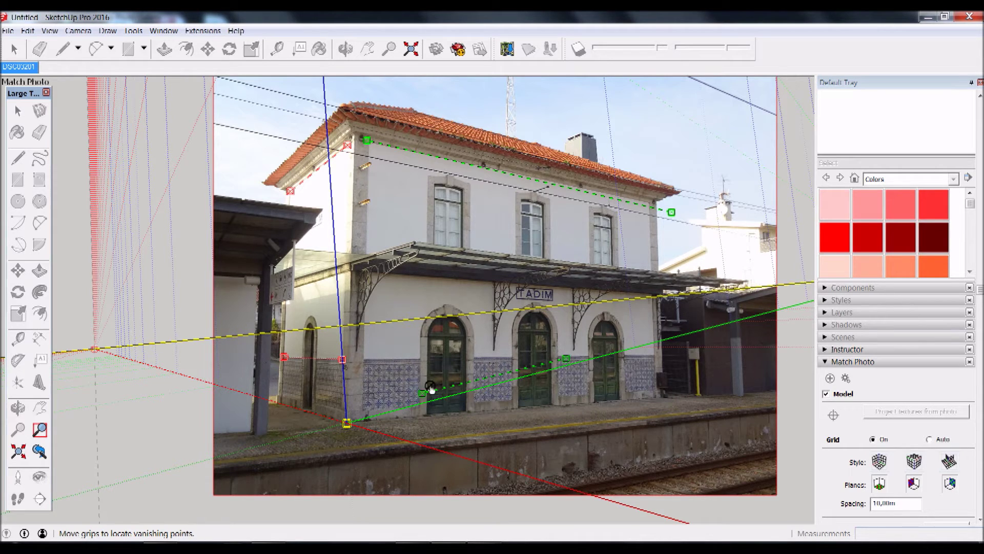
Align the lower green vanishing line with the façade base, then lift its left end onto the tile band's top.
{"action": "left_click_drag", "start_coordinate": [429, 398], "coordinate": [412, 421]}
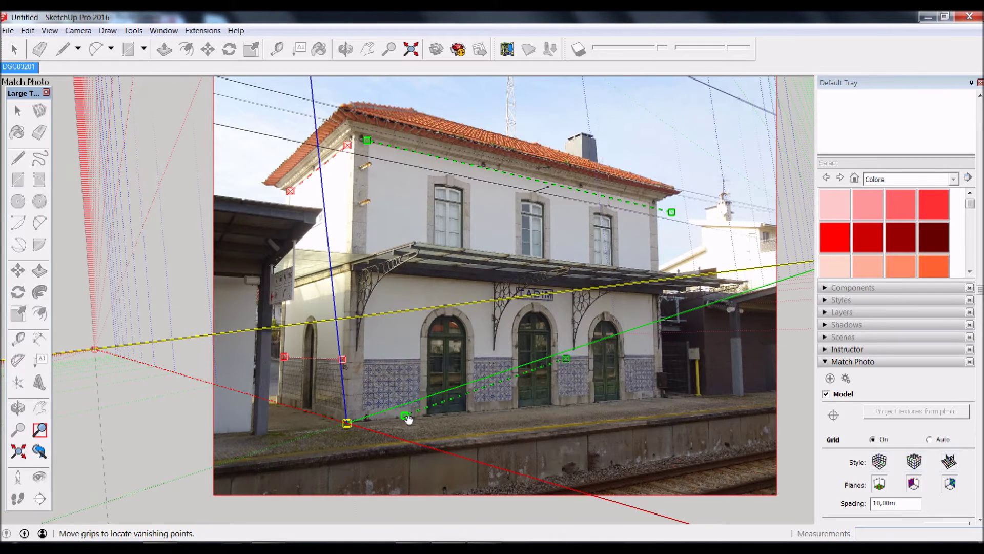
{"action": "left_click_drag", "start_coordinate": [567, 362], "coordinate": [650, 398]}
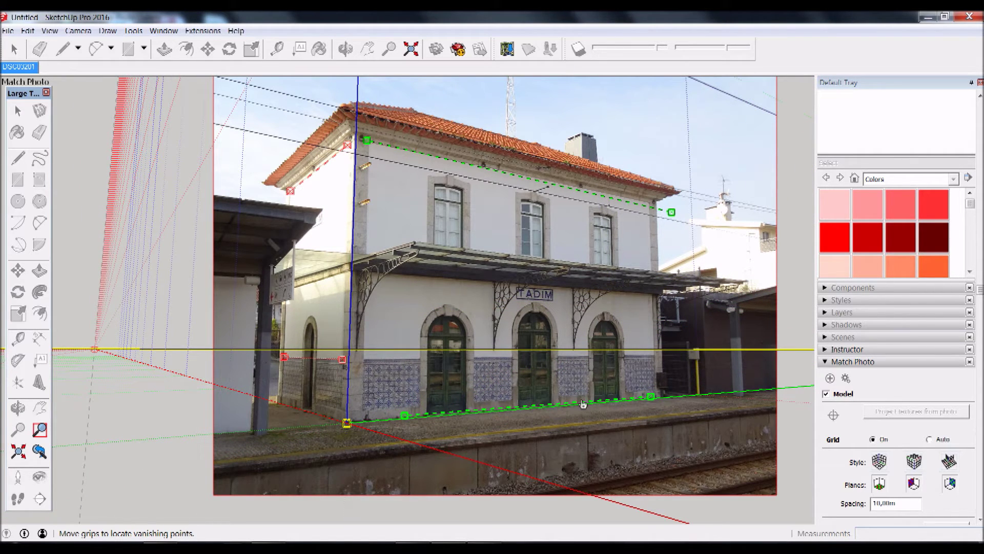
{"action": "scroll", "coordinate": [647, 398], "scroll_direction": "up", "scroll_amount": 3}
{"action": "scroll", "coordinate": [647, 399], "scroll_direction": "up", "scroll_amount": 3}
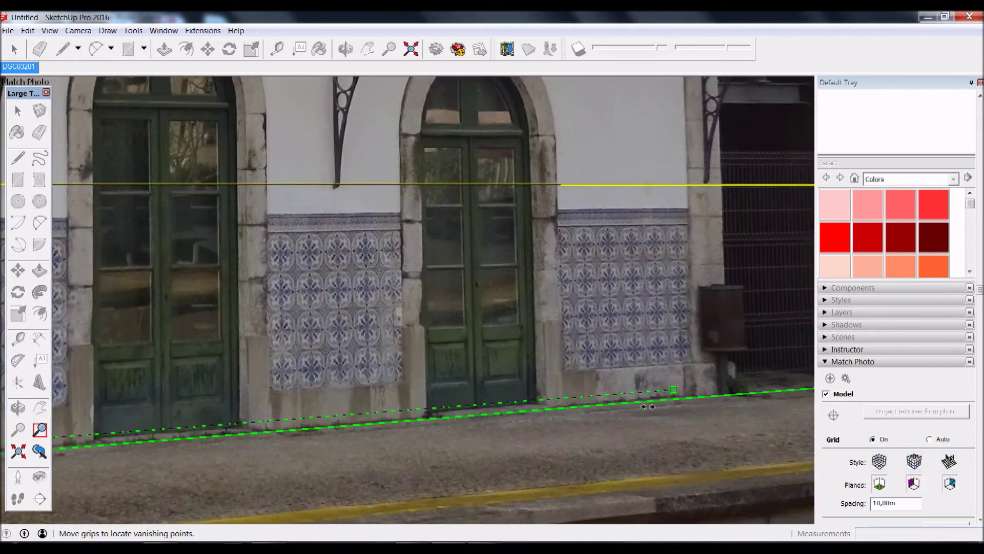
{"action": "scroll", "coordinate": [647, 400], "scroll_direction": "up", "scroll_amount": 1}
{"action": "scroll", "coordinate": [645, 402], "scroll_direction": "down", "scroll_amount": 2}
{"action": "scroll", "coordinate": [645, 402], "scroll_direction": "down", "scroll_amount": 2}
{"action": "scroll", "coordinate": [367, 356], "scroll_direction": "down", "scroll_amount": 2}
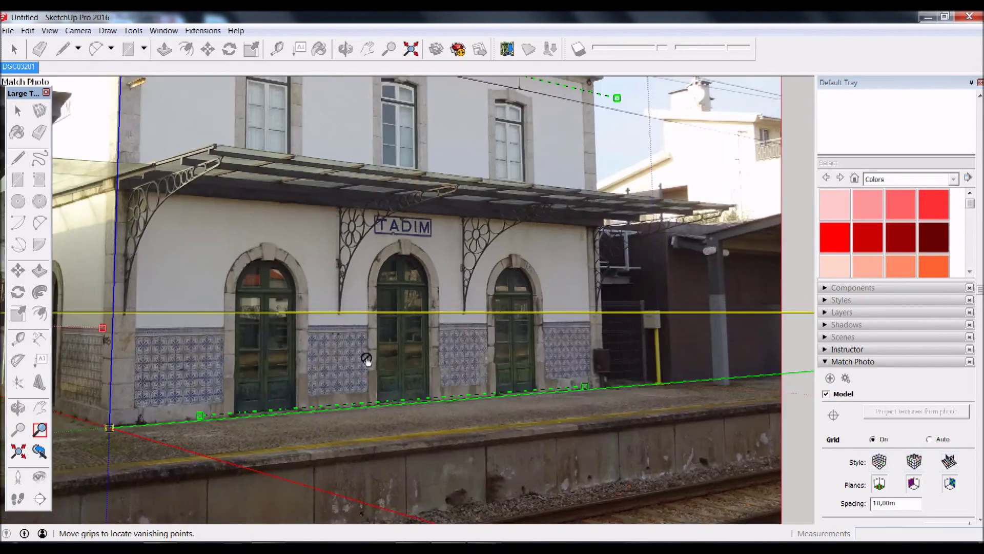
{"action": "scroll", "coordinate": [187, 414], "scroll_direction": "up", "scroll_amount": 3}
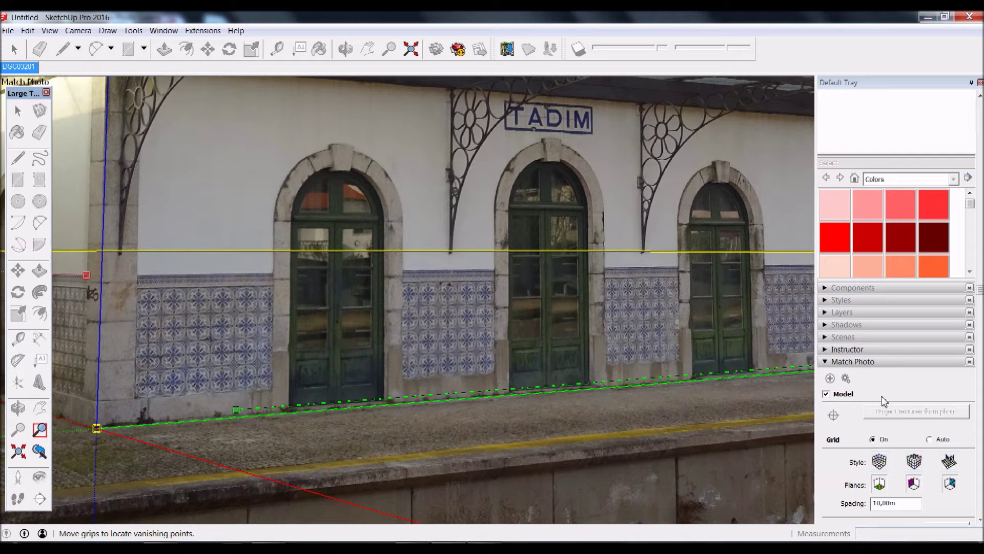
{"action": "scroll", "coordinate": [567, 384], "scroll_direction": "down", "scroll_amount": 2}
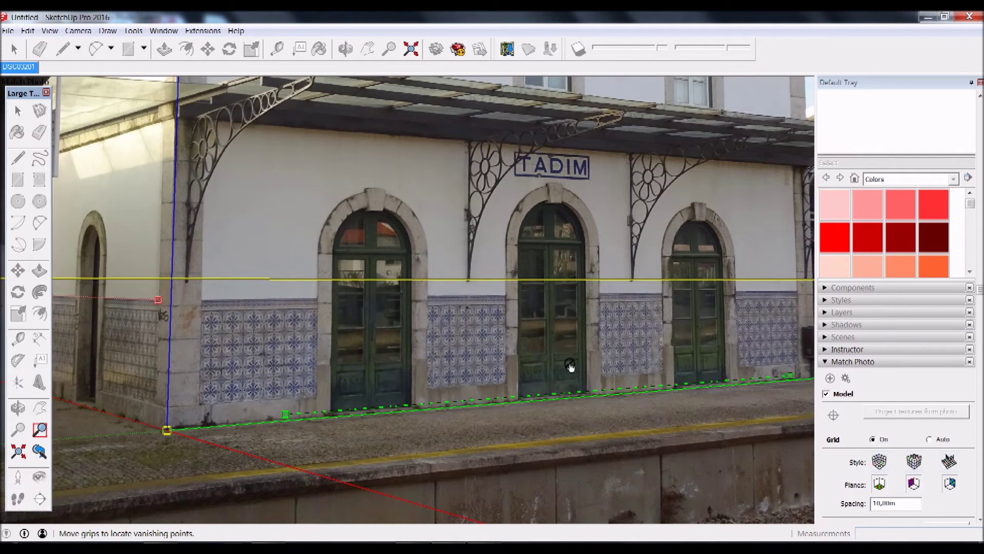
{"action": "middle_click_drag", "start_coordinate": [652, 336], "coordinate": [301, 362]}
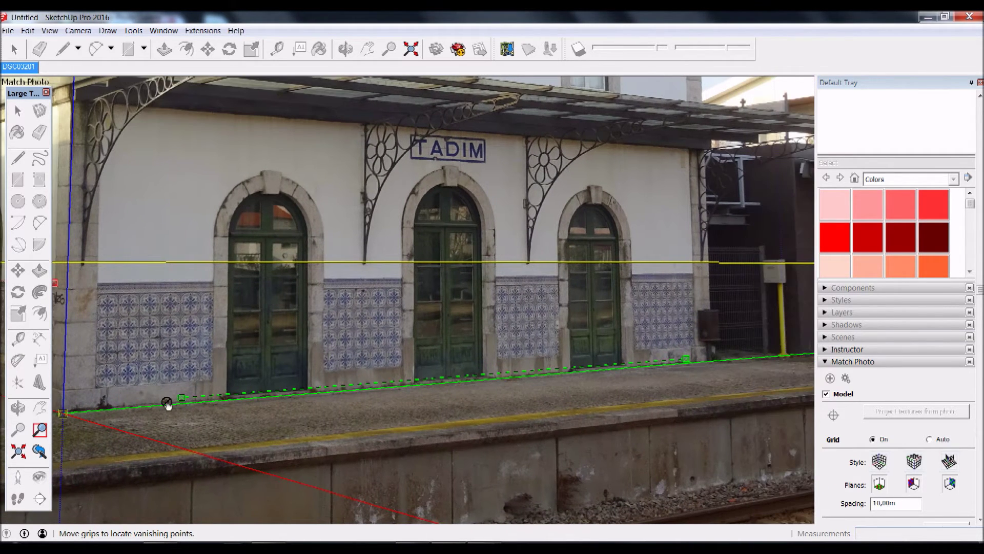
{"action": "mouse_move", "coordinate": [183, 400]}
{"action": "left_mouse_down"}
{"action": "mouse_move", "coordinate": [129, 301]}
{"action": "mouse_move", "coordinate": [128, 280]}
{"action": "left_mouse_up"}
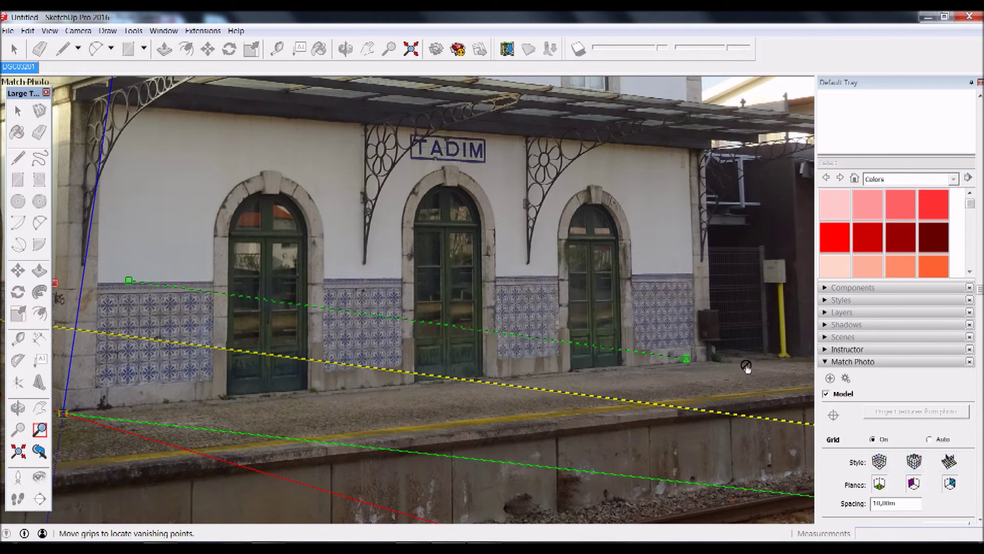
Place both ends of the lower green vanishing line on the tile band's top edge.
{"action": "mouse_move", "coordinate": [689, 361]}
{"action": "left_mouse_down"}
{"action": "mouse_move", "coordinate": [683, 281]}
{"action": "mouse_move", "coordinate": [696, 274]}
{"action": "left_mouse_up"}
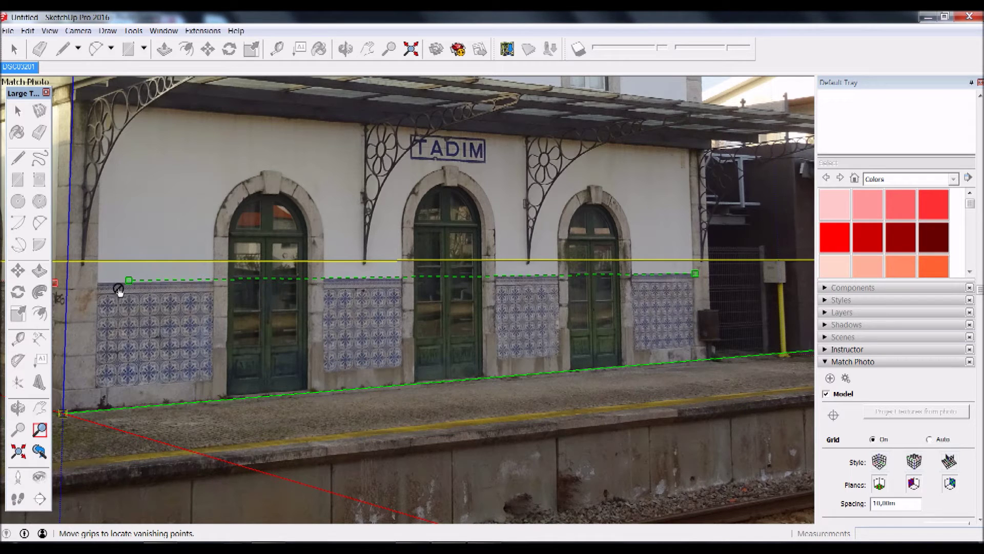
{"action": "left_click_drag", "start_coordinate": [128, 282], "coordinate": [84, 277]}
{"action": "scroll", "coordinate": [93, 286], "scroll_direction": "up", "scroll_amount": 3}
{"action": "scroll", "coordinate": [93, 281], "scroll_direction": "up", "scroll_amount": 3}
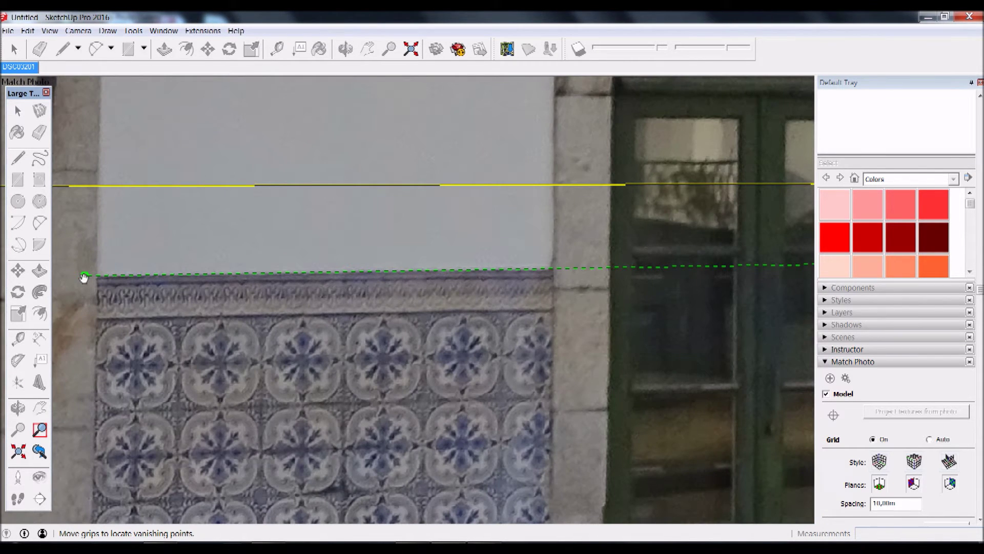
{"action": "scroll", "coordinate": [84, 277], "scroll_direction": "down", "scroll_amount": 3}
{"action": "scroll", "coordinate": [97, 287], "scroll_direction": "down", "scroll_amount": 3}
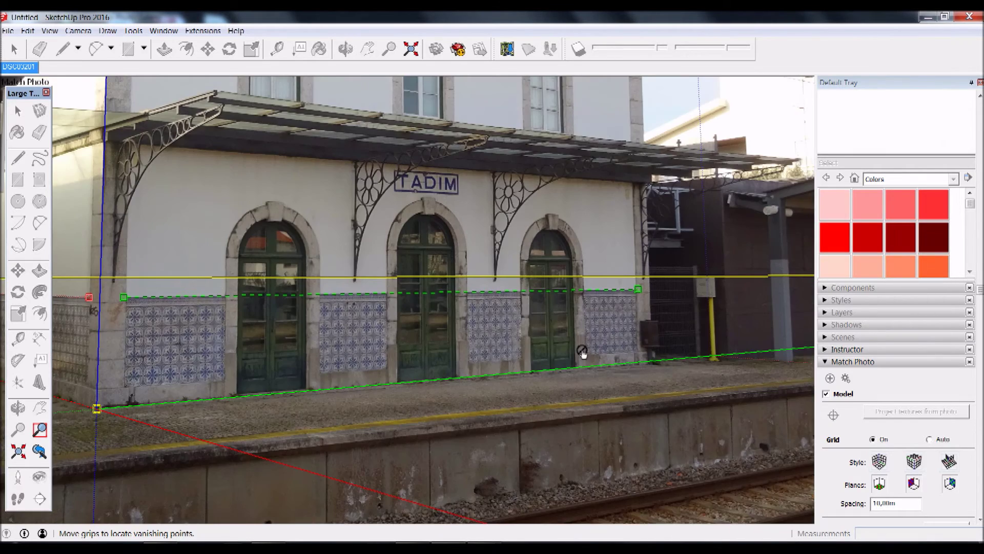
{"action": "scroll", "coordinate": [651, 292], "scroll_direction": "up", "scroll_amount": 3}
{"action": "scroll", "coordinate": [633, 271], "scroll_direction": "up", "scroll_amount": 3}
{"action": "scroll", "coordinate": [633, 270], "scroll_direction": "up", "scroll_amount": 3}
{"action": "left_click_drag", "start_coordinate": [605, 285], "coordinate": [600, 286]}
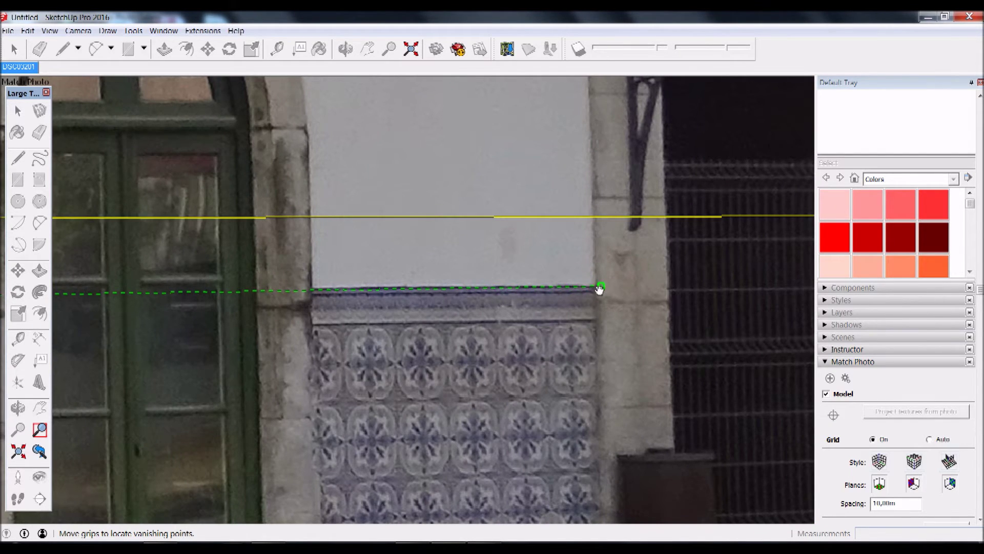
Snap the upper green vanishing line's end to the right eave corner.
{"action": "scroll", "coordinate": [595, 302], "scroll_direction": "down", "scroll_amount": 3}
{"action": "scroll", "coordinate": [418, 314], "scroll_direction": "down", "scroll_amount": 3}
{"action": "scroll", "coordinate": [409, 336], "scroll_direction": "down", "scroll_amount": 1}
{"action": "scroll", "coordinate": [417, 204], "scroll_direction": "down", "scroll_amount": 2}
{"action": "scroll", "coordinate": [416, 204], "scroll_direction": "up", "scroll_amount": 2}
{"action": "scroll", "coordinate": [417, 190], "scroll_direction": "up", "scroll_amount": 1}
{"action": "scroll", "coordinate": [512, 267], "scroll_direction": "up", "scroll_amount": 1}
{"action": "scroll", "coordinate": [511, 272], "scroll_direction": "up", "scroll_amount": 1}
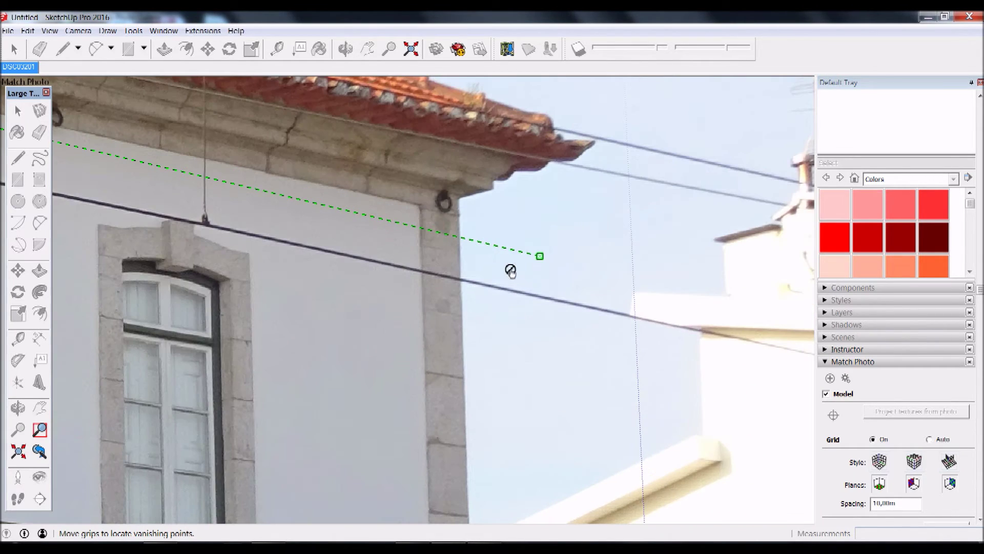
{"action": "mouse_move", "coordinate": [540, 262]}
{"action": "left_mouse_down"}
{"action": "mouse_move", "coordinate": [468, 237]}
{"action": "mouse_move", "coordinate": [426, 209]}
{"action": "left_mouse_up"}
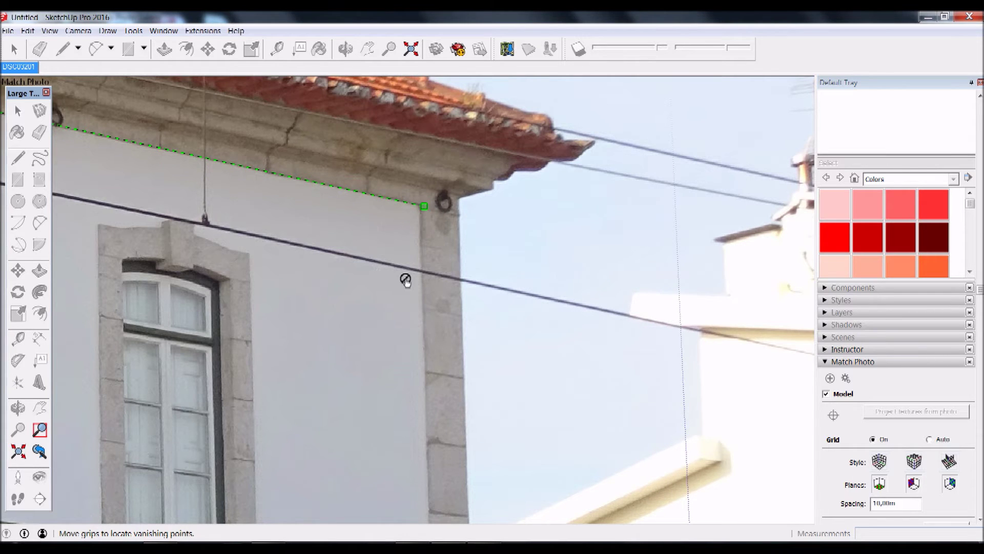
Zoom in and nudge the upper green line's end exactly onto the eave corner.
{"action": "scroll", "coordinate": [405, 280], "scroll_direction": "down", "scroll_amount": 3}
{"action": "scroll", "coordinate": [359, 236], "scroll_direction": "up", "scroll_amount": 3}
{"action": "scroll", "coordinate": [354, 231], "scroll_direction": "up", "scroll_amount": 1}
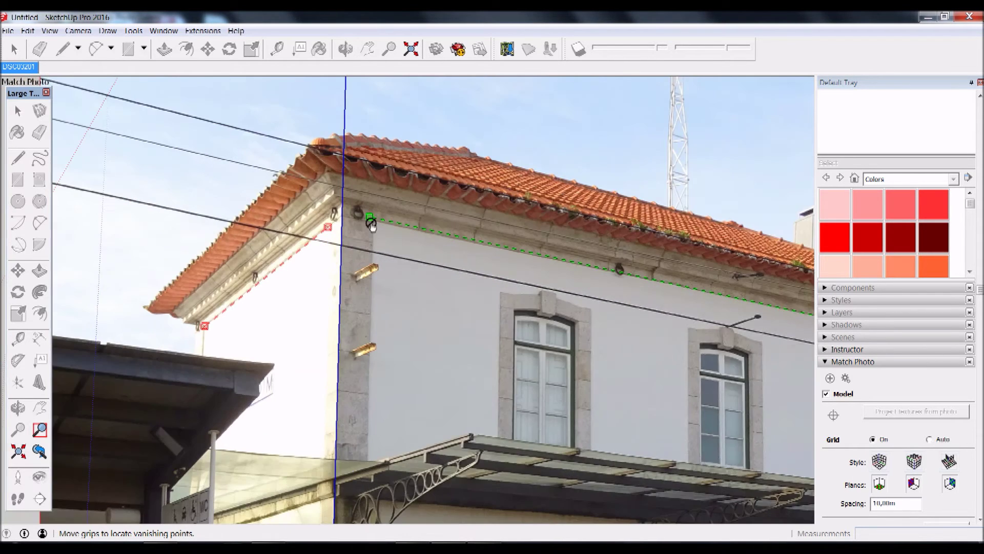
{"action": "scroll", "coordinate": [370, 223], "scroll_direction": "up", "scroll_amount": 2}
{"action": "scroll", "coordinate": [366, 223], "scroll_direction": "up", "scroll_amount": 2}
{"action": "left_click_drag", "start_coordinate": [364, 228], "coordinate": [364, 229]}
Pan and zoom over the tiled façade and whole building to check the alignment.
{"action": "scroll", "coordinate": [366, 231], "scroll_direction": "down", "scroll_amount": 3}
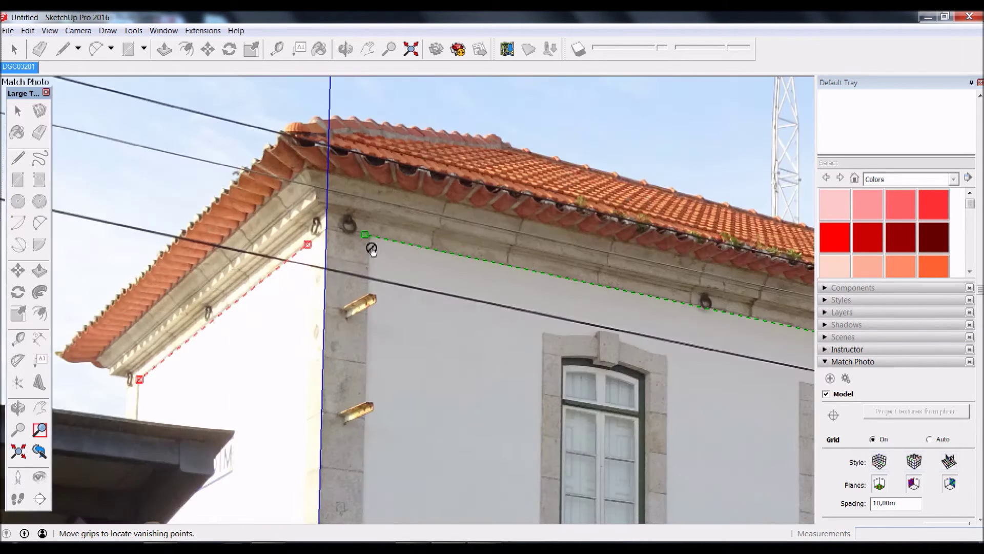
{"action": "scroll", "coordinate": [451, 274], "scroll_direction": "down", "scroll_amount": 1}
{"action": "middle_click_drag", "start_coordinate": [510, 462], "coordinate": [468, 191], "text": "shift"}
{"action": "scroll", "coordinate": [464, 345], "scroll_direction": "up", "scroll_amount": 2}
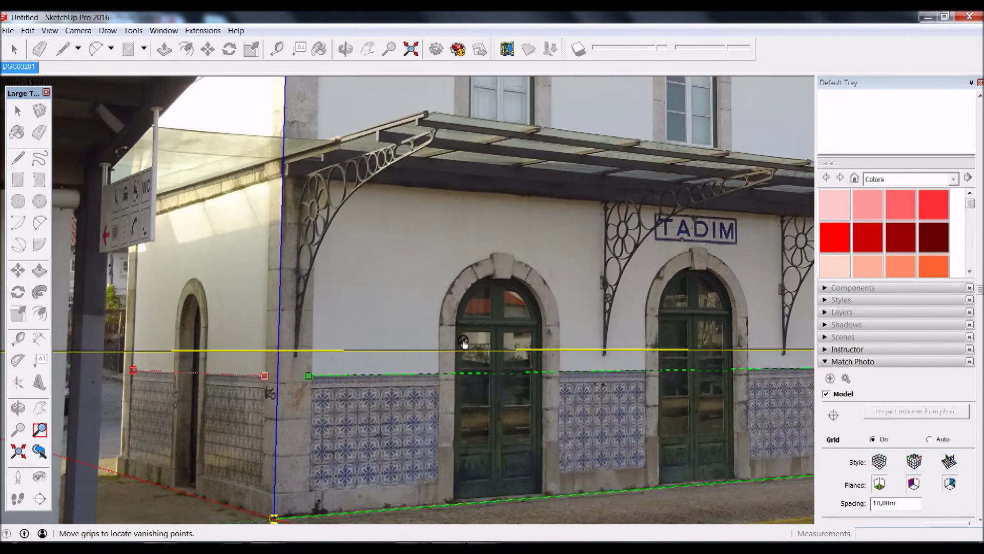
{"action": "scroll", "coordinate": [301, 387], "scroll_direction": "up", "scroll_amount": 2}
{"action": "scroll", "coordinate": [338, 357], "scroll_direction": "up", "scroll_amount": 1}
{"action": "scroll", "coordinate": [349, 328], "scroll_direction": "down", "scroll_amount": 2}
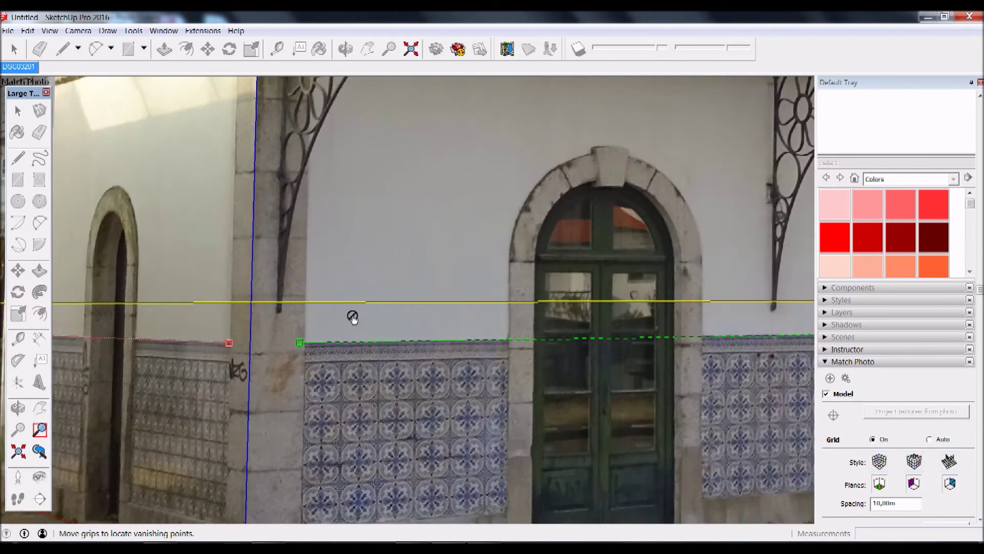
{"action": "scroll", "coordinate": [369, 287], "scroll_direction": "down", "scroll_amount": 3}
{"action": "scroll", "coordinate": [392, 249], "scroll_direction": "down", "scroll_amount": 1}
{"action": "scroll", "coordinate": [392, 250], "scroll_direction": "down", "scroll_amount": 1}
{"action": "middle_click_drag", "start_coordinate": [392, 249], "coordinate": [385, 322], "text": "shift"}
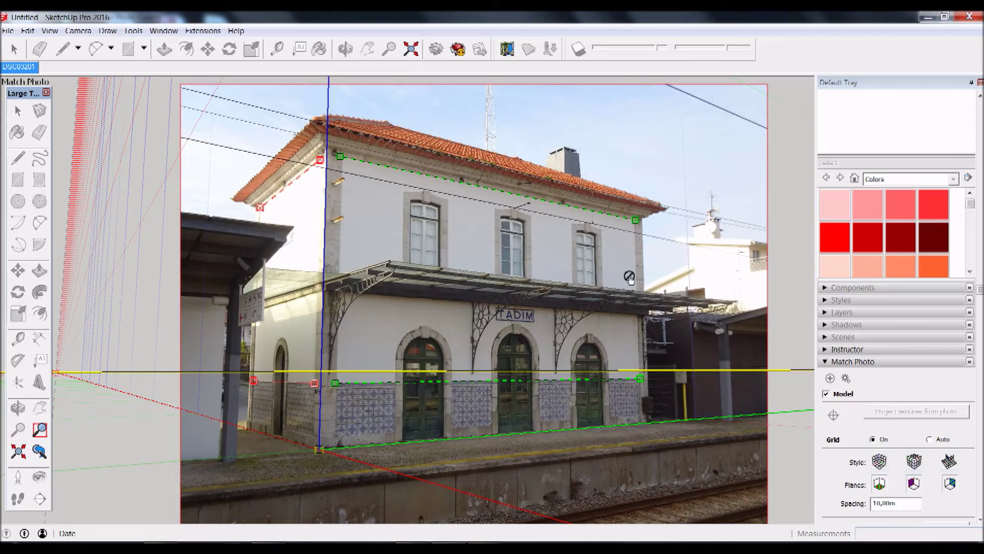
Recentre on the station photo and finish the DSC03201.JPG Match Photo edit.
{"action": "scroll", "coordinate": [323, 454], "scroll_direction": "up", "scroll_amount": 1}
{"action": "scroll", "coordinate": [321, 446], "scroll_direction": "up", "scroll_amount": 2}
{"action": "scroll", "coordinate": [320, 441], "scroll_direction": "up", "scroll_amount": 2}
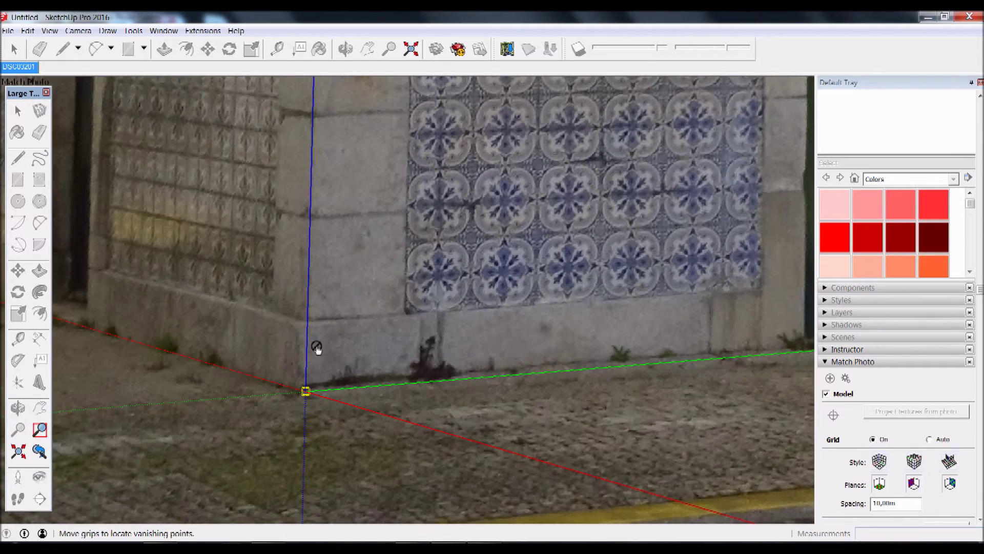
{"action": "scroll", "coordinate": [314, 351], "scroll_direction": "down", "scroll_amount": 1}
{"action": "scroll", "coordinate": [317, 369], "scroll_direction": "down", "scroll_amount": 1}
{"action": "scroll", "coordinate": [317, 366], "scroll_direction": "down", "scroll_amount": 2}
{"action": "scroll", "coordinate": [320, 354], "scroll_direction": "down", "scroll_amount": 1}
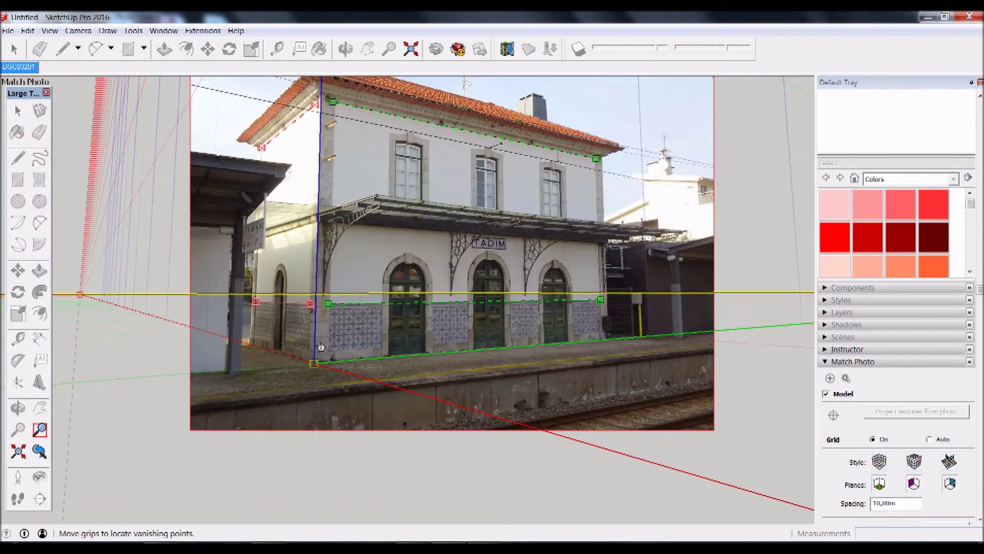
{"action": "middle_click_drag", "start_coordinate": [390, 218], "coordinate": [390, 277]}
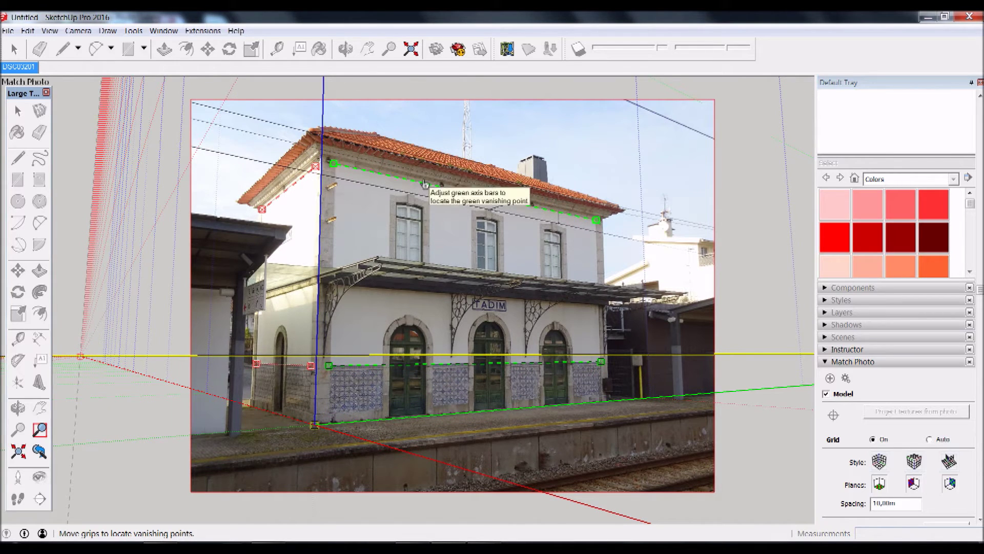
{"action": "middle_click_drag", "start_coordinate": [428, 218], "coordinate": [385, 211]}
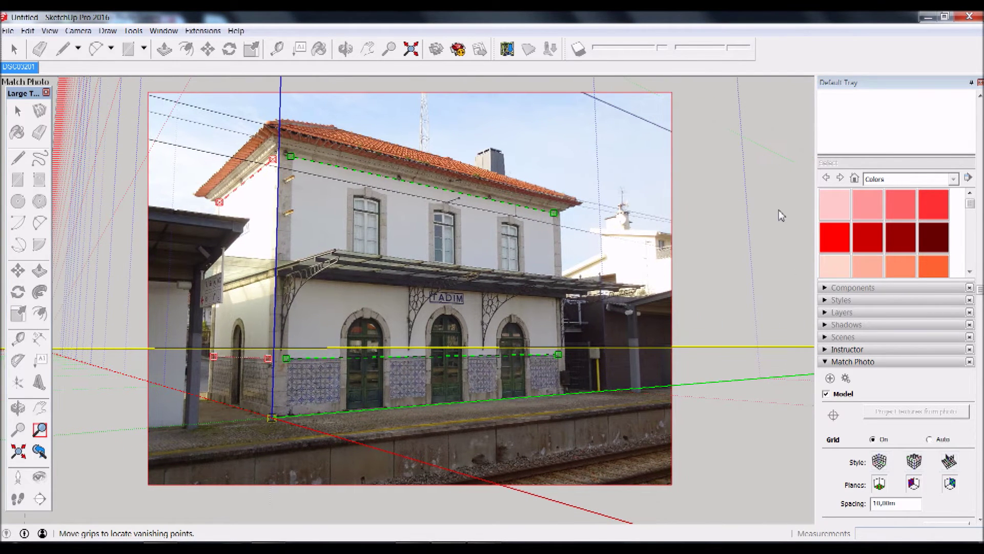
{"action": "left_click", "coordinate": [734, 214]}
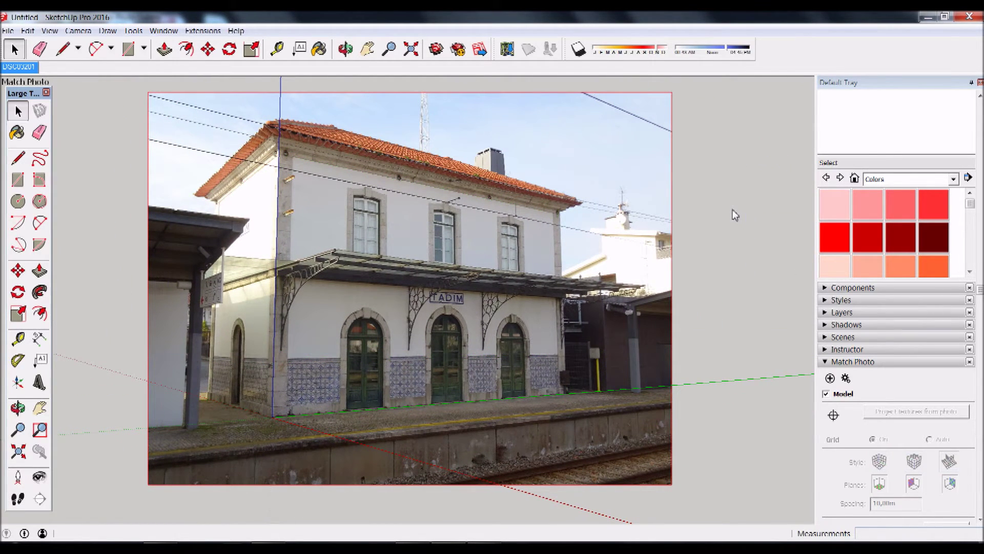
{"action": "scroll", "coordinate": [615, 233], "scroll_direction": "down", "scroll_amount": 5}
{"action": "scroll", "coordinate": [615, 236], "scroll_direction": "down", "scroll_amount": 1}
{"action": "scroll", "coordinate": [306, 234], "scroll_direction": "down", "scroll_amount": 1}
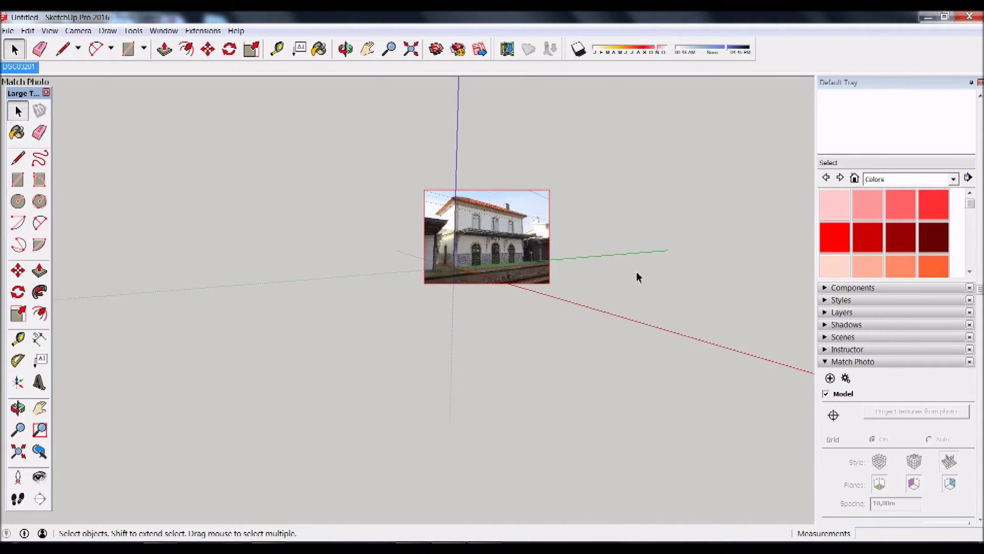
Orbit around the model, then restore the DSC03201 matched-photo scene and pick the Line tool.
{"action": "scroll", "coordinate": [518, 210], "scroll_direction": "up", "scroll_amount": 1}
{"action": "scroll", "coordinate": [516, 210], "scroll_direction": "up", "scroll_amount": 2}
{"action": "mouse_move", "coordinate": [411, 209]}
{"action": "middle_mouse_down"}
{"action": "mouse_move", "coordinate": [562, 180]}
{"action": "mouse_move", "coordinate": [446, 143]}
{"action": "middle_mouse_up"}
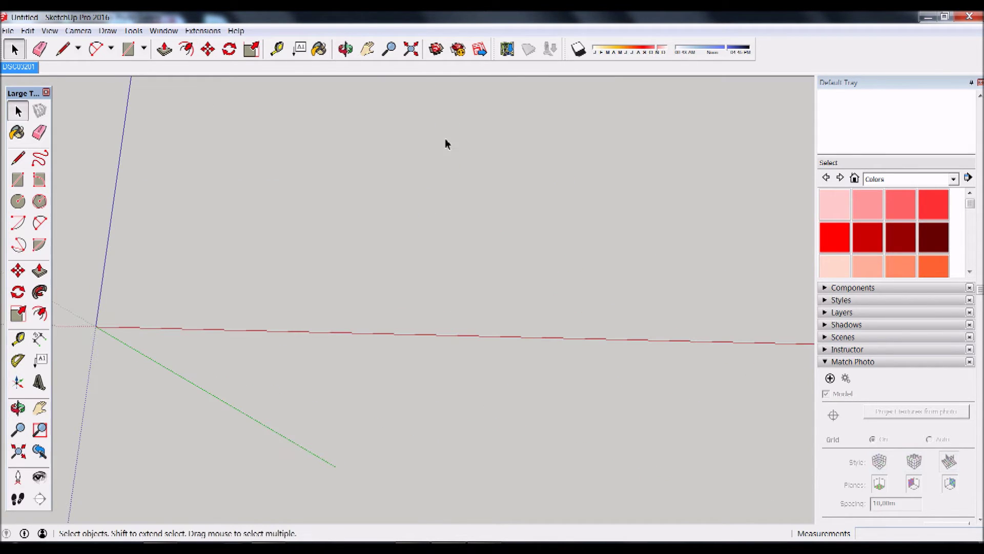
{"action": "mouse_move", "coordinate": [172, 171]}
{"action": "middle_mouse_down"}
{"action": "mouse_move", "coordinate": [249, 182]}
{"action": "mouse_move", "coordinate": [123, 180]}
{"action": "mouse_move", "coordinate": [118, 201]}
{"action": "middle_mouse_up"}
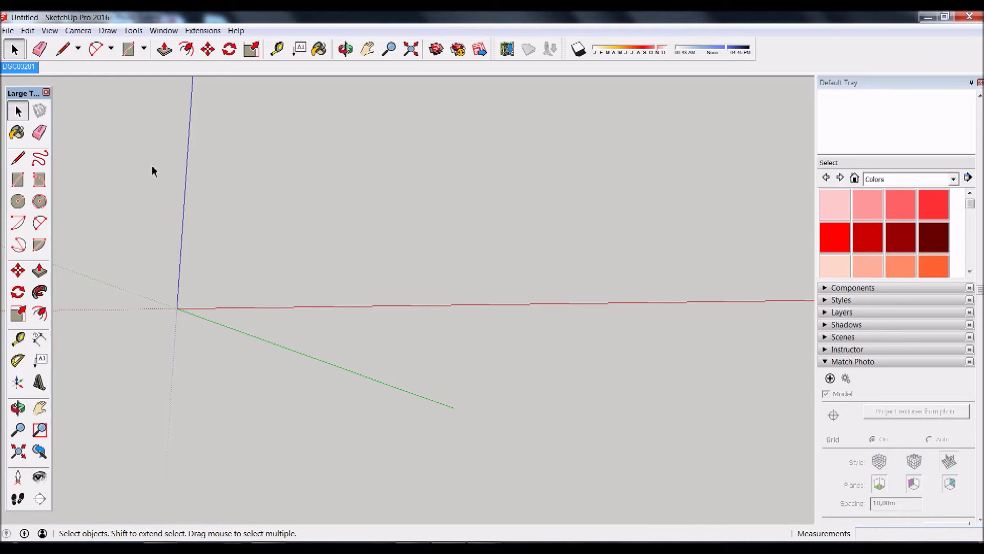
{"action": "left_click", "coordinate": [15, 70]}
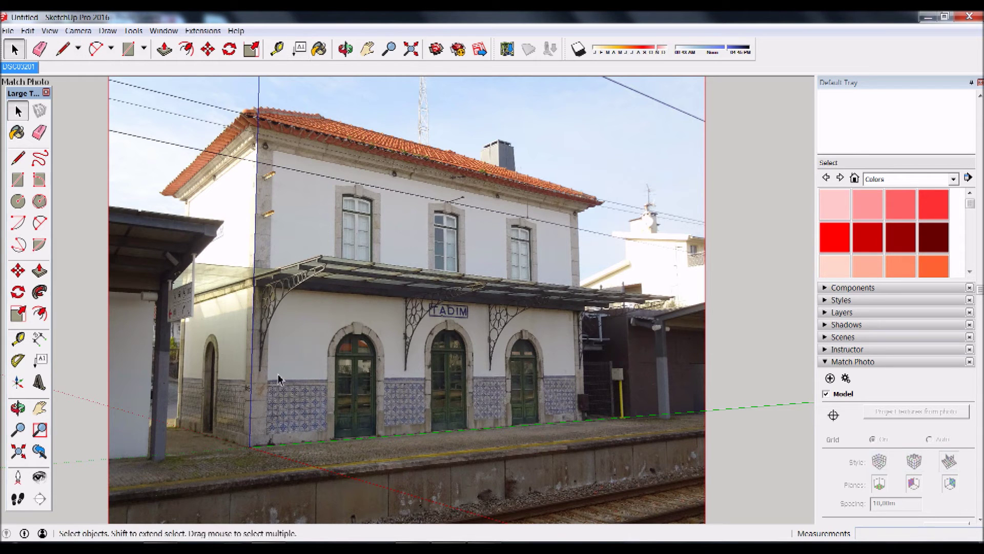
{"action": "left_click", "coordinate": [18, 161]}
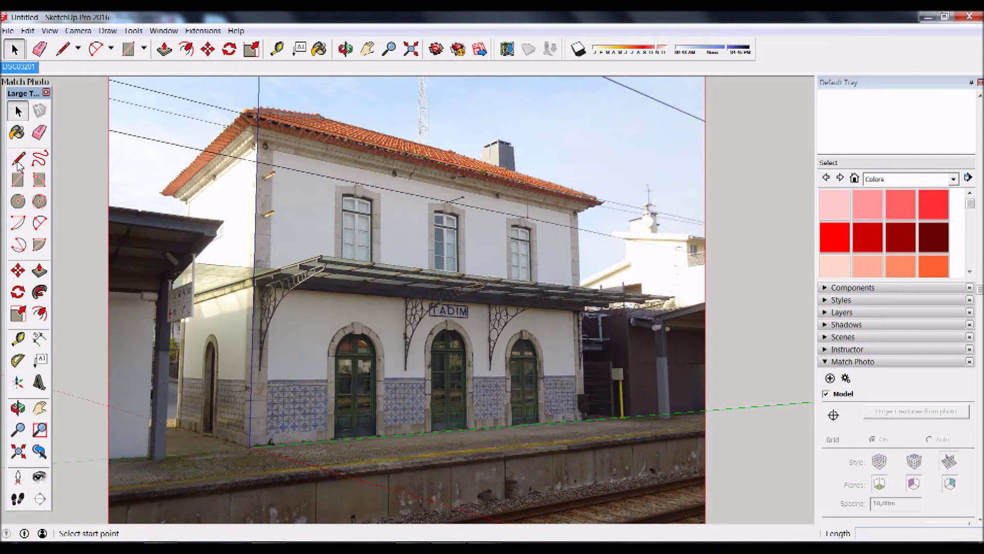
Trace the front wall's four corners over the photo to form a single four-sided face.
{"action": "left_click", "coordinate": [250, 446]}
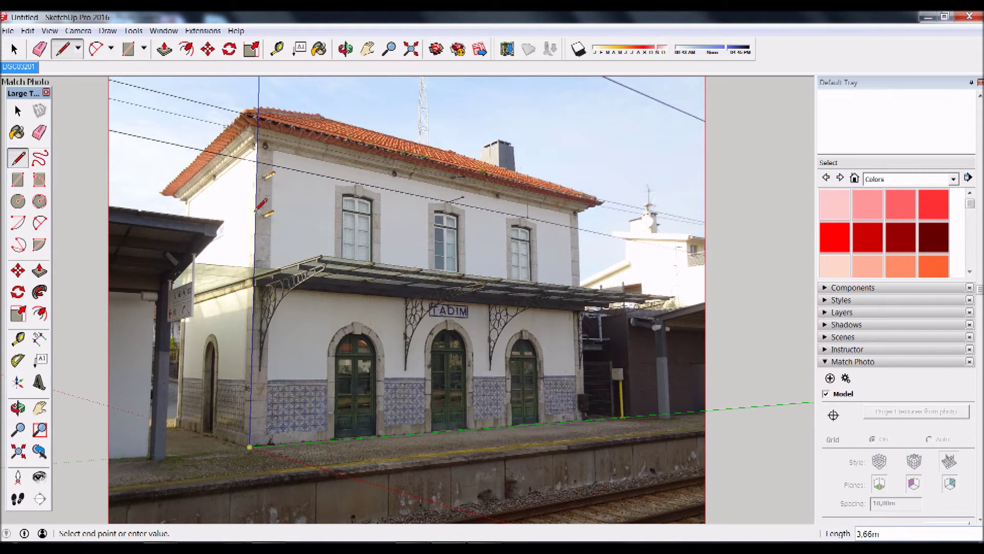
{"action": "left_click", "coordinate": [258, 144]}
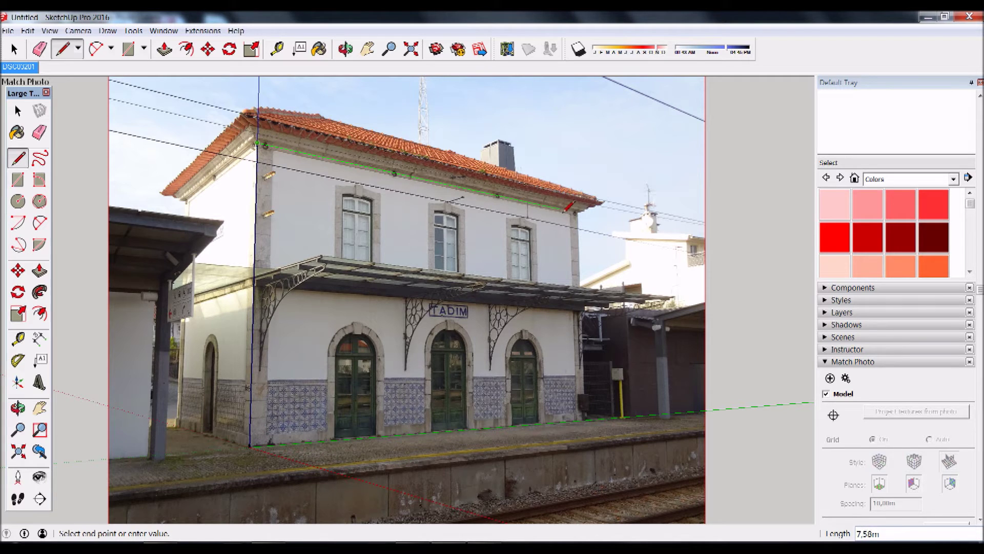
{"action": "left_click", "coordinate": [577, 212]}
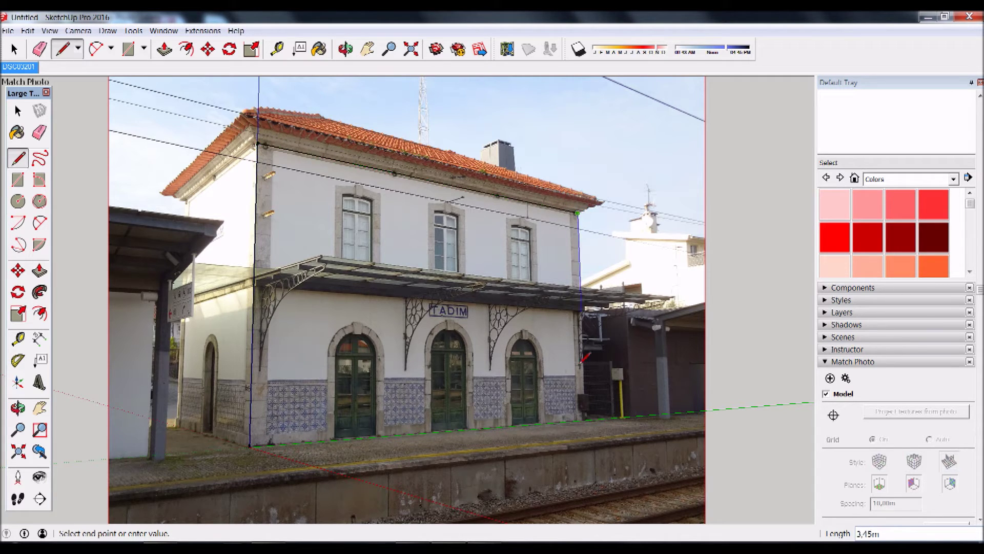
{"action": "left_click", "coordinate": [584, 420]}
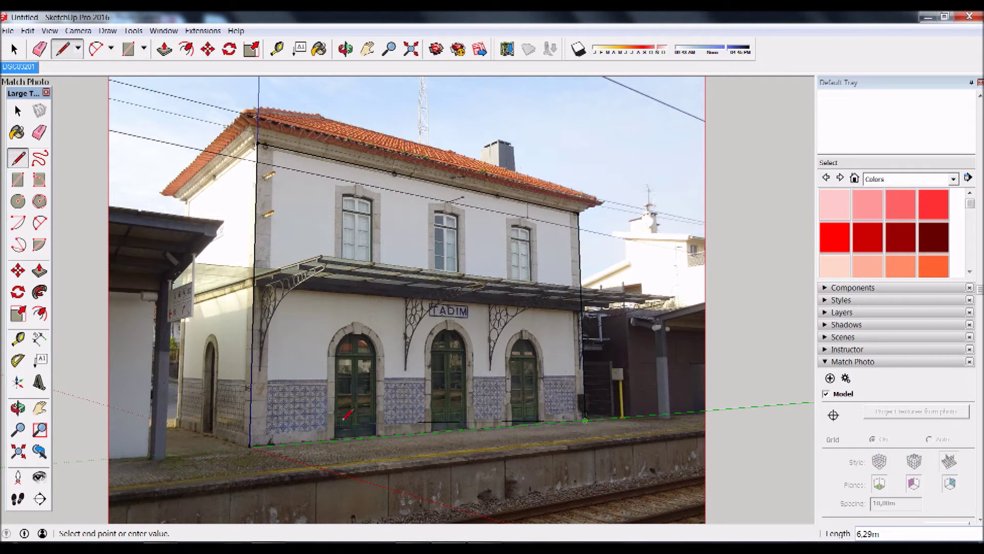
{"action": "left_click", "coordinate": [250, 446]}
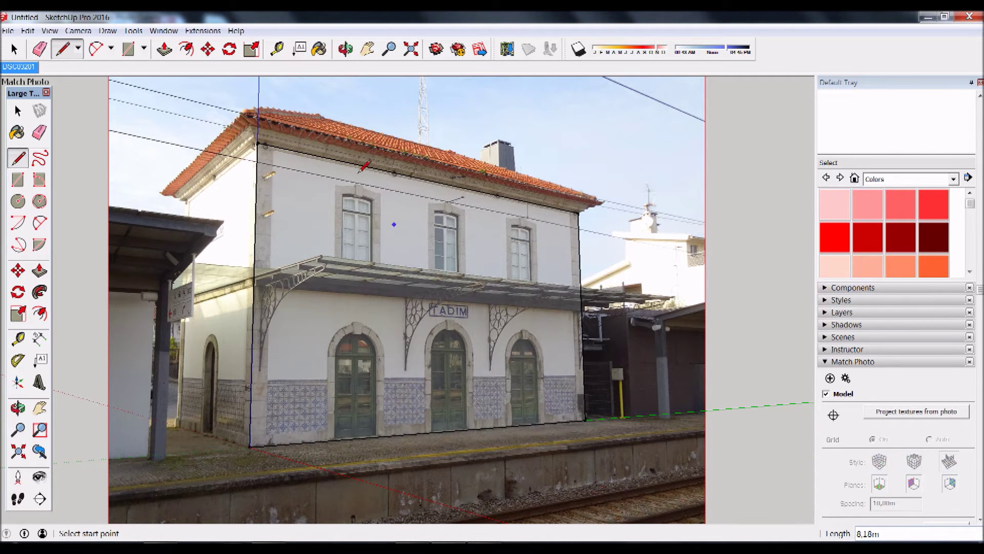
Orbit to check the new face in 3D, then return to the DSC03201 scene.
{"action": "key", "text": "o"}
{"action": "mouse_move", "coordinate": [303, 150]}
{"action": "left_mouse_down"}
{"action": "mouse_move", "coordinate": [278, 351]}
{"action": "mouse_move", "coordinate": [387, 395]}
{"action": "mouse_move", "coordinate": [626, 340]}
{"action": "mouse_move", "coordinate": [470, 364]}
{"action": "mouse_move", "coordinate": [323, 285]}
{"action": "left_mouse_up"}
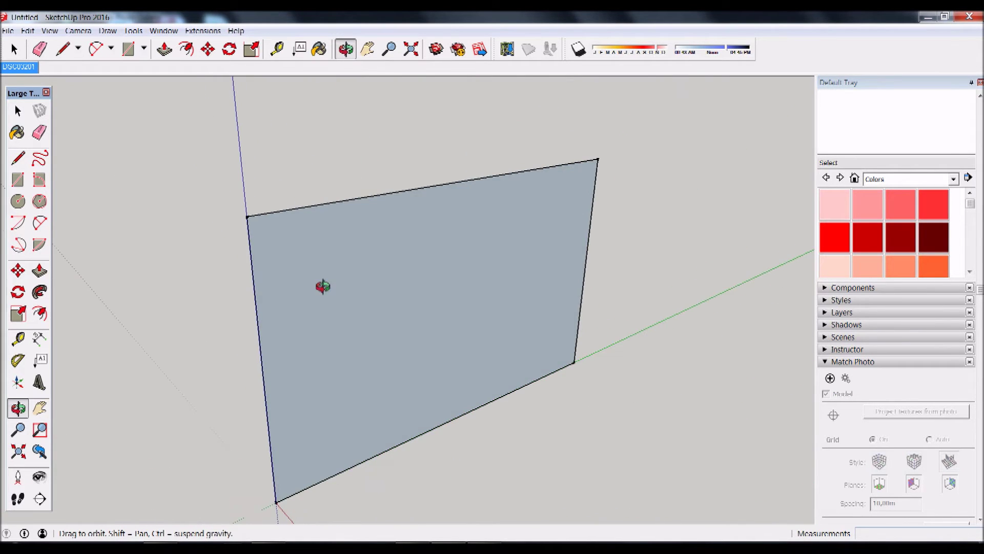
{"action": "key", "text": "l"}
{"action": "left_click", "coordinate": [23, 66]}
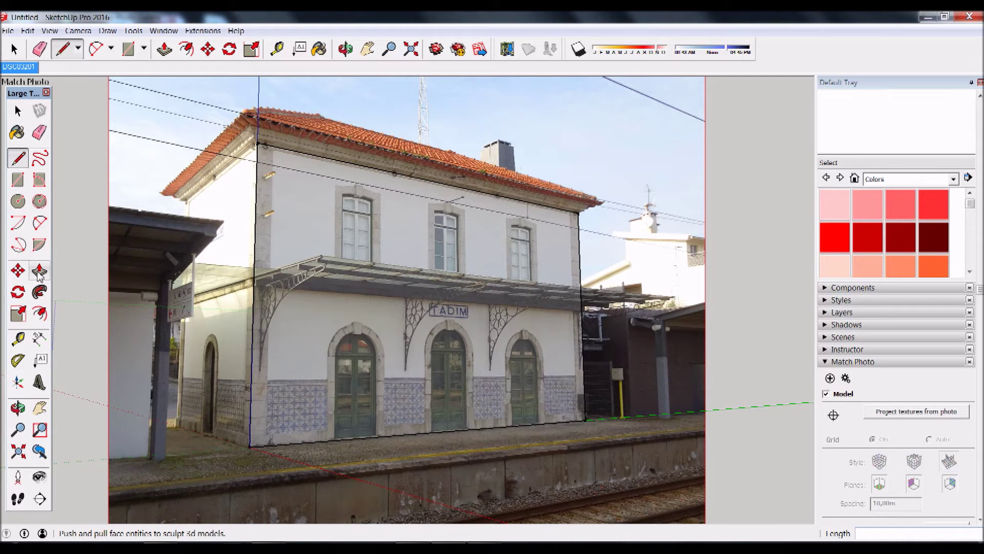
{"action": "left_click", "coordinate": [38, 272]}
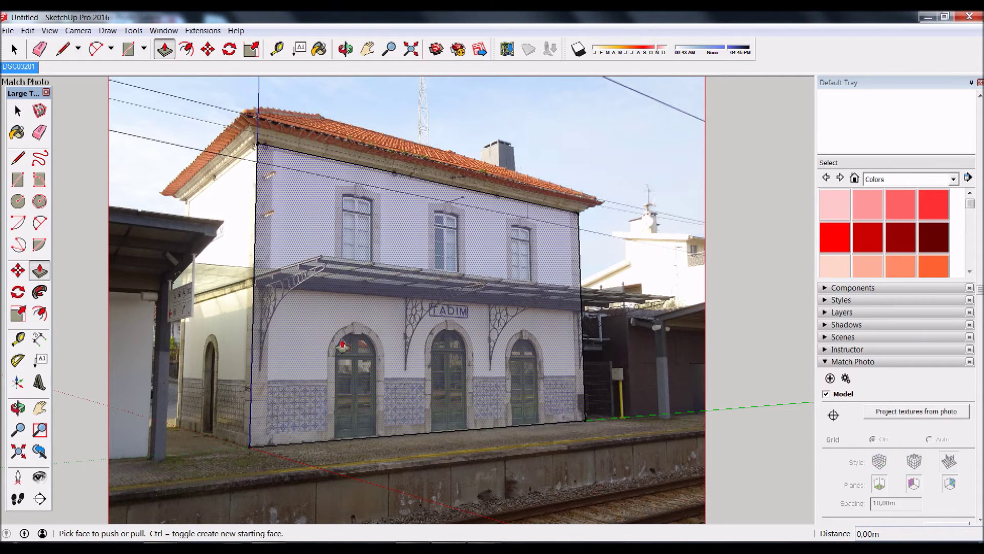
Push/Pull the front-wall face 4,36m back to the gable wall, check it, and restore the DSC03201 scene.
{"action": "left_click_drag", "start_coordinate": [343, 347], "coordinate": [248, 327]}
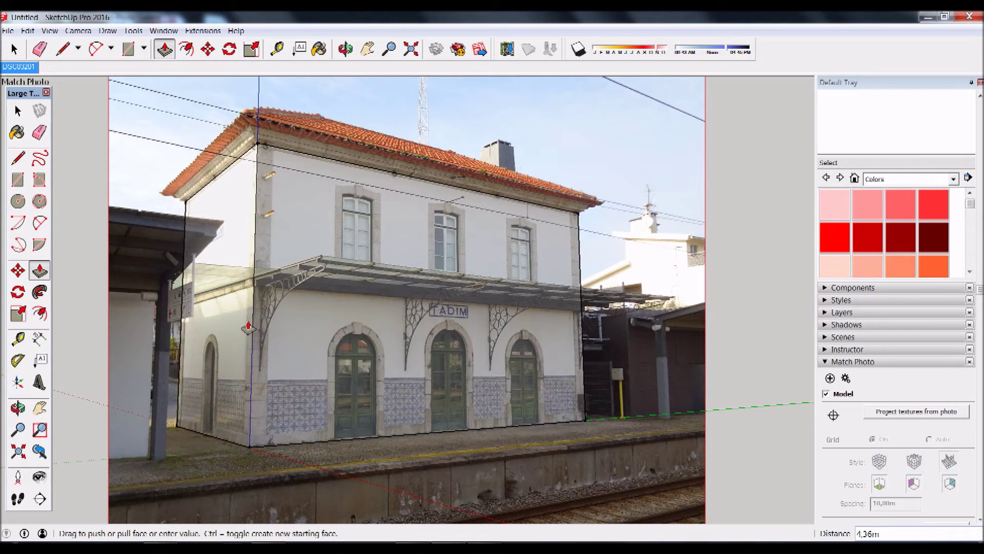
{"action": "left_click", "coordinate": [248, 327]}
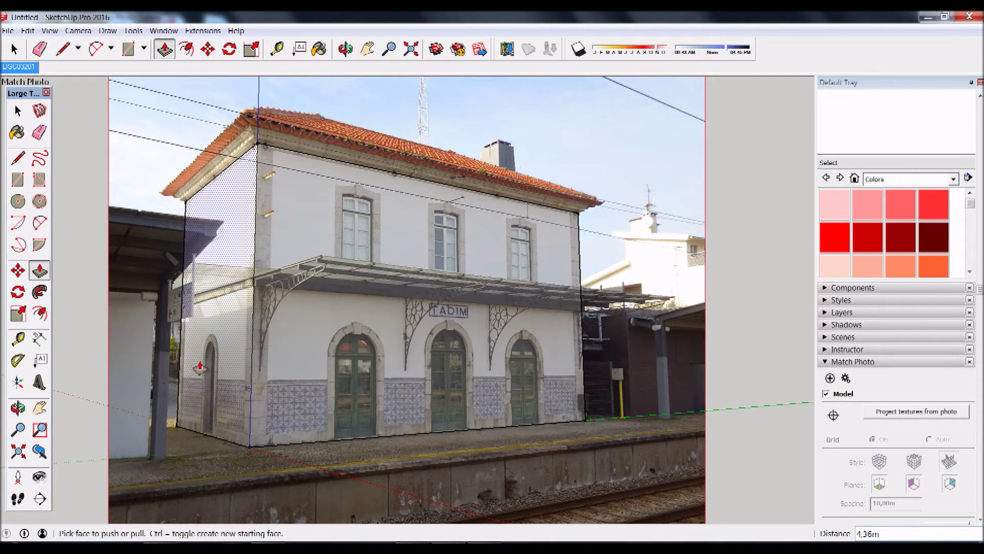
{"action": "key", "text": "o"}
{"action": "mouse_move", "coordinate": [358, 336]}
{"action": "left_mouse_down"}
{"action": "mouse_move", "coordinate": [549, 497]}
{"action": "mouse_move", "coordinate": [685, 382]}
{"action": "mouse_move", "coordinate": [404, 402]}
{"action": "mouse_move", "coordinate": [299, 346]}
{"action": "left_mouse_up"}
{"action": "key", "text": "p"}
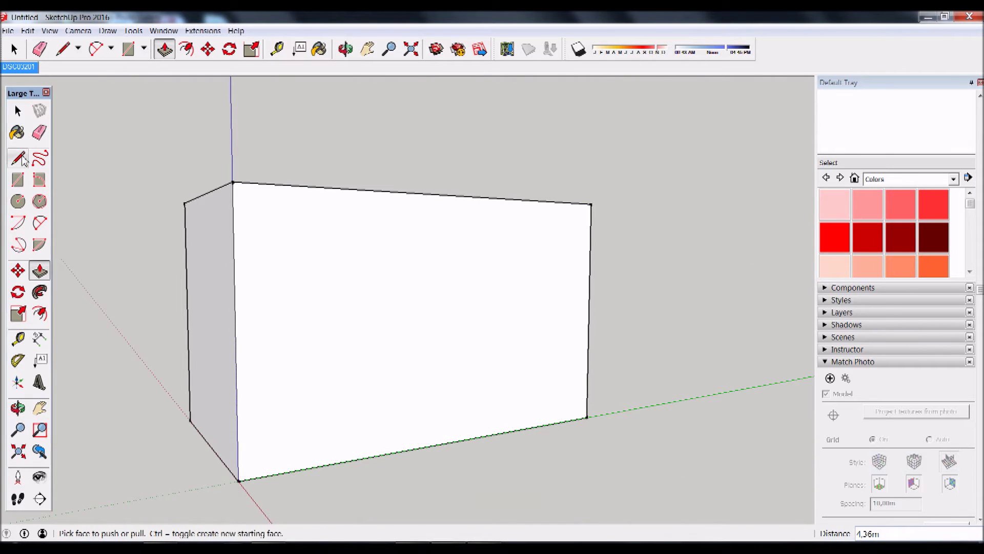
{"action": "left_click", "coordinate": [29, 68]}
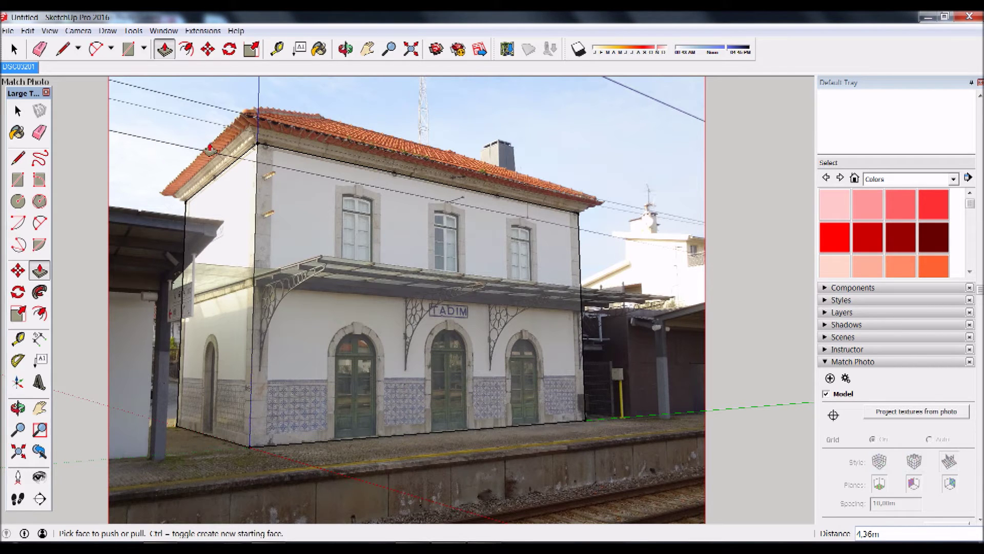
{"action": "scroll", "coordinate": [231, 154], "scroll_direction": "up", "scroll_amount": 1}
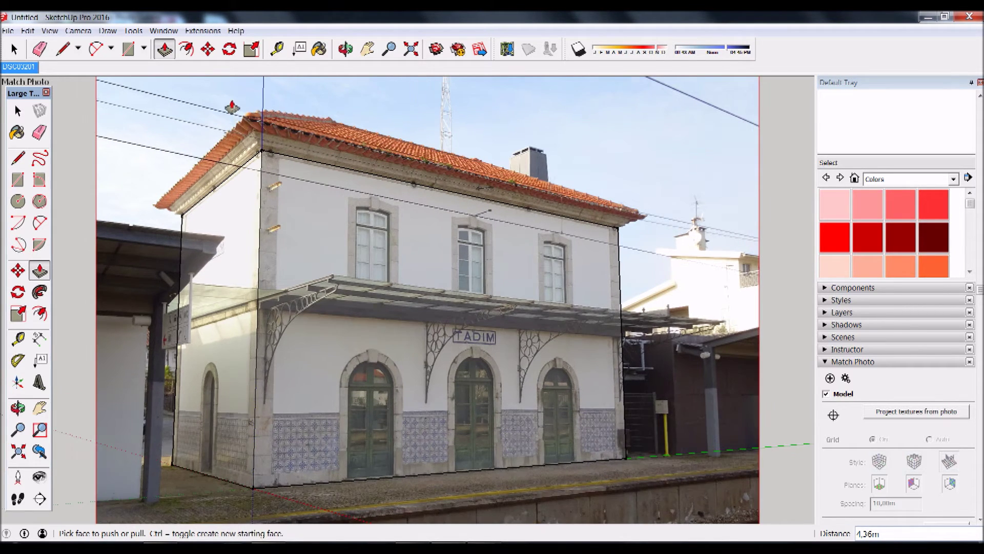
Draw a triangular eave profile from the wall's roof corner out to the eave tip.
{"action": "scroll", "coordinate": [256, 154], "scroll_direction": "up", "scroll_amount": 1}
{"action": "scroll", "coordinate": [270, 154], "scroll_direction": "down", "scroll_amount": 1}
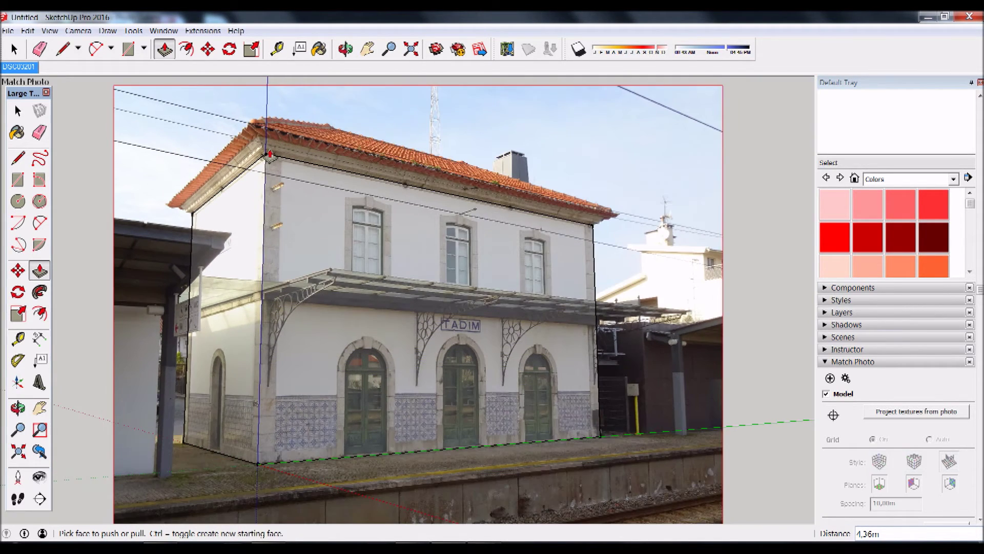
{"action": "scroll", "coordinate": [275, 131], "scroll_direction": "up", "scroll_amount": 3}
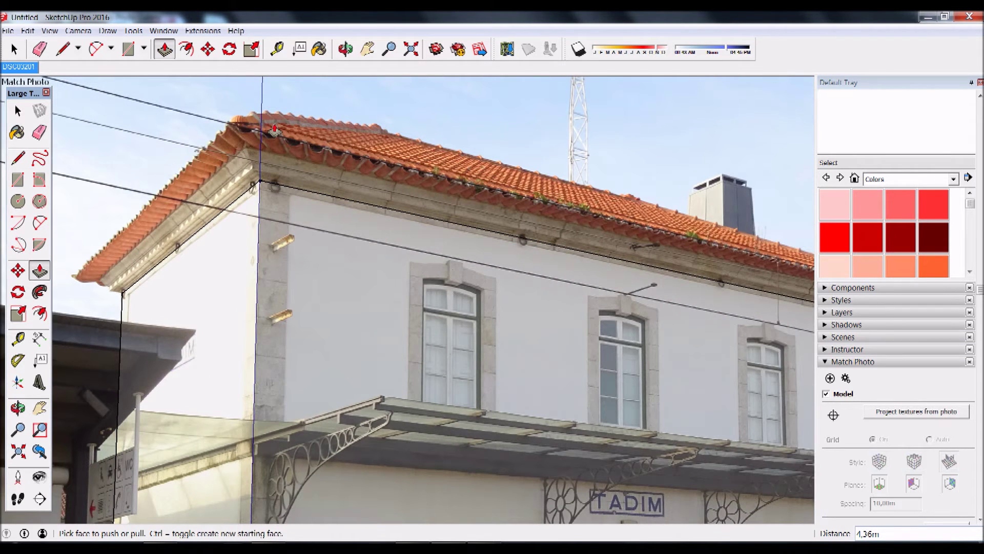
{"action": "scroll", "coordinate": [274, 130], "scroll_direction": "up", "scroll_amount": 1}
{"action": "scroll", "coordinate": [275, 130], "scroll_direction": "up", "scroll_amount": 1}
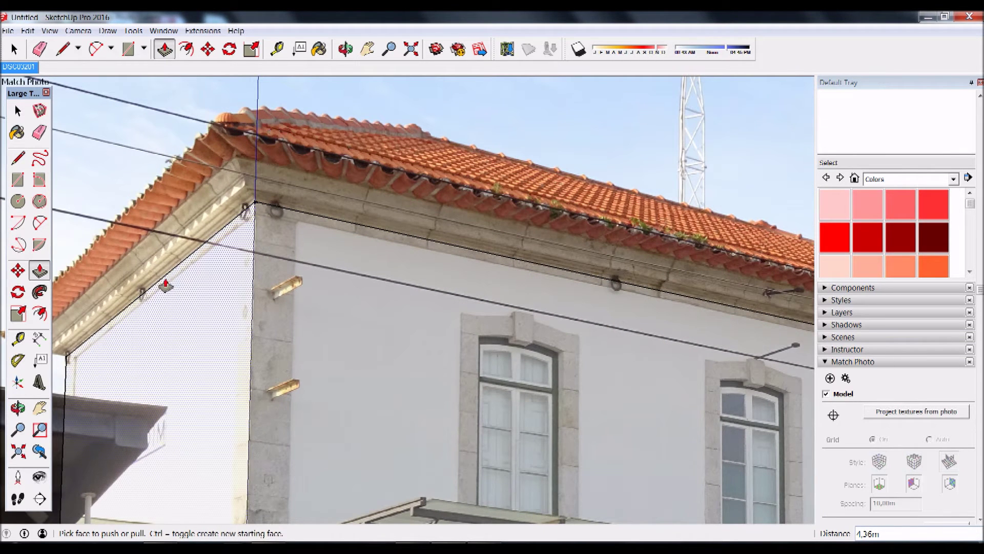
{"action": "left_click", "coordinate": [18, 159]}
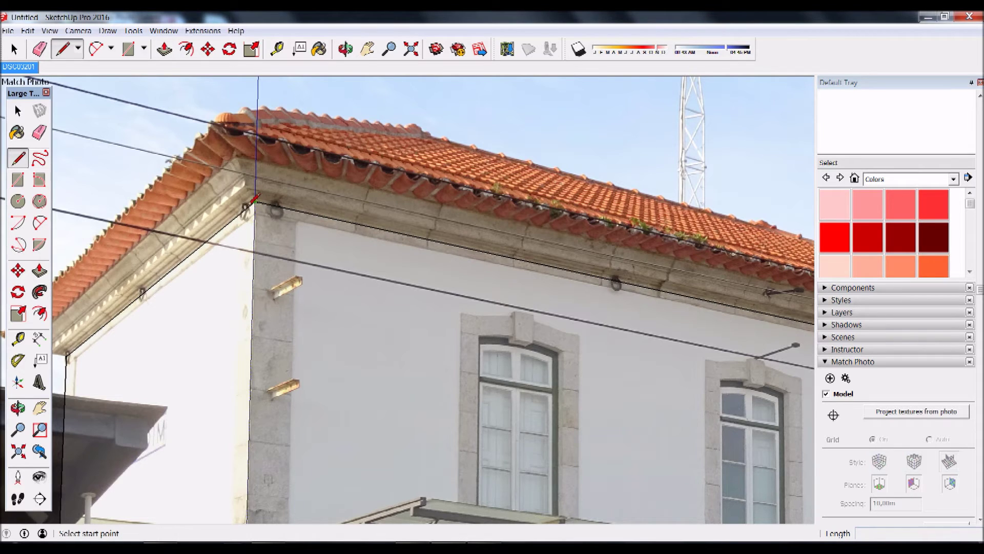
{"action": "left_click", "coordinate": [254, 200]}
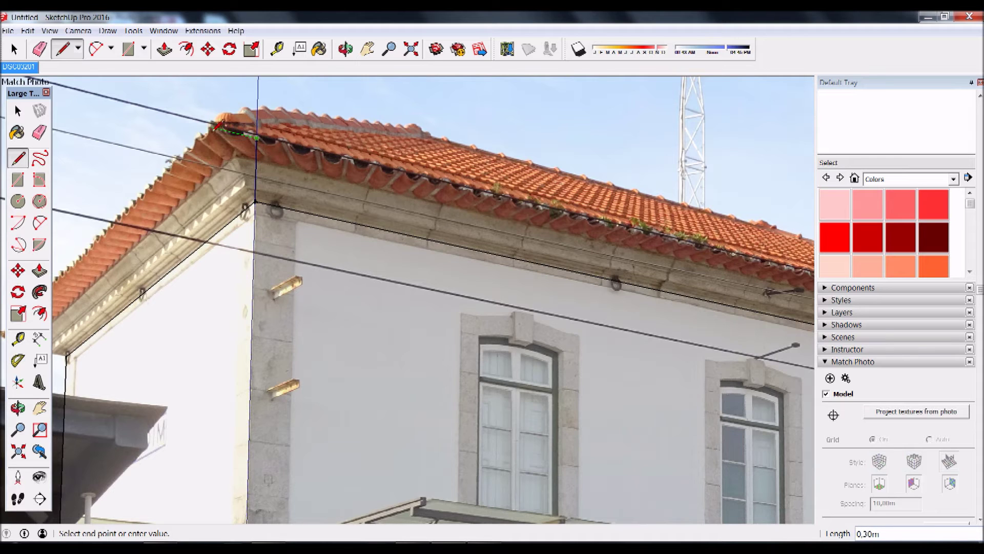
{"action": "left_click", "coordinate": [213, 125]}
{"action": "left_click", "coordinate": [255, 201]}
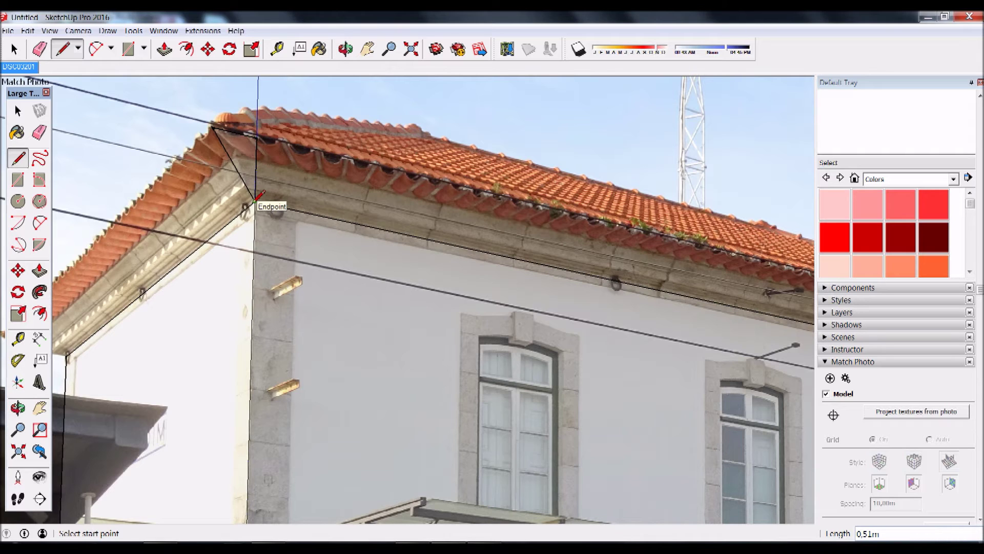
Orbit to inspect the new roof edges, then return to the DSC03201 scene.
{"action": "key", "text": "o"}
{"action": "mouse_move", "coordinate": [256, 198]}
{"action": "left_mouse_down"}
{"action": "mouse_move", "coordinate": [497, 324]}
{"action": "mouse_move", "coordinate": [400, 312]}
{"action": "mouse_move", "coordinate": [277, 264]}
{"action": "mouse_move", "coordinate": [292, 285]}
{"action": "mouse_move", "coordinate": [420, 334]}
{"action": "mouse_move", "coordinate": [347, 331]}
{"action": "mouse_move", "coordinate": [295, 314]}
{"action": "left_mouse_up"}
{"action": "key", "text": "l"}
{"action": "mouse_move", "coordinate": [317, 382]}
{"action": "middle_mouse_down"}
{"action": "mouse_move", "coordinate": [435, 430]}
{"action": "mouse_move", "coordinate": [351, 417]}
{"action": "middle_mouse_up"}
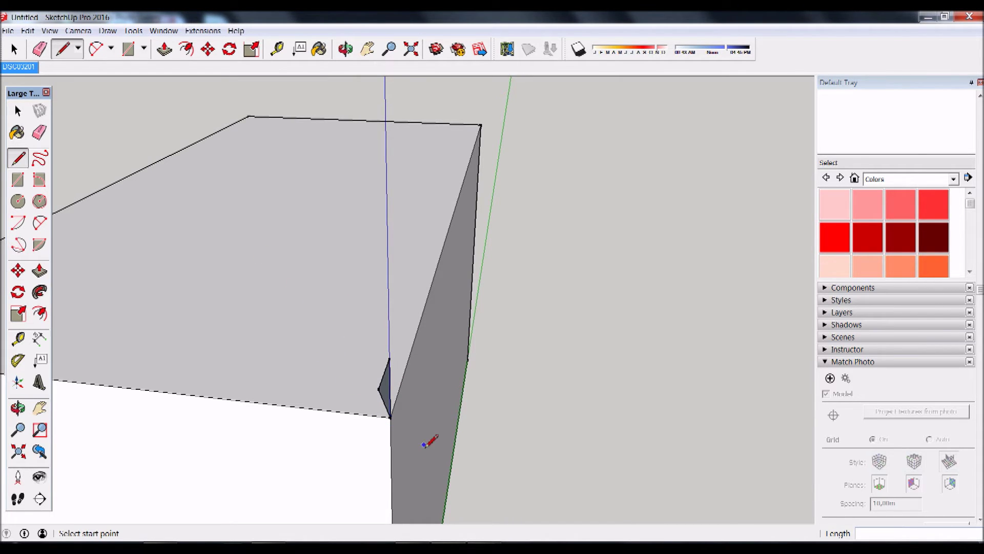
{"action": "left_click", "coordinate": [15, 67]}
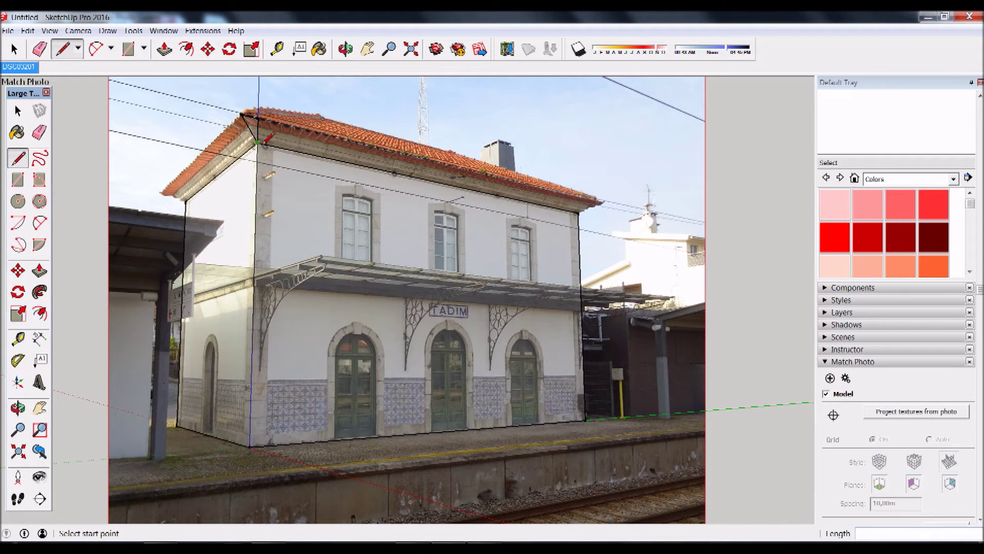
Select the box's top face and sweep the corner triangle profile around it with Follow Me.
{"action": "mouse_move", "coordinate": [286, 164]}
{"action": "middle_mouse_down"}
{"action": "mouse_move", "coordinate": [450, 476]}
{"action": "mouse_move", "coordinate": [351, 428]}
{"action": "mouse_move", "coordinate": [336, 224]}
{"action": "middle_mouse_up"}
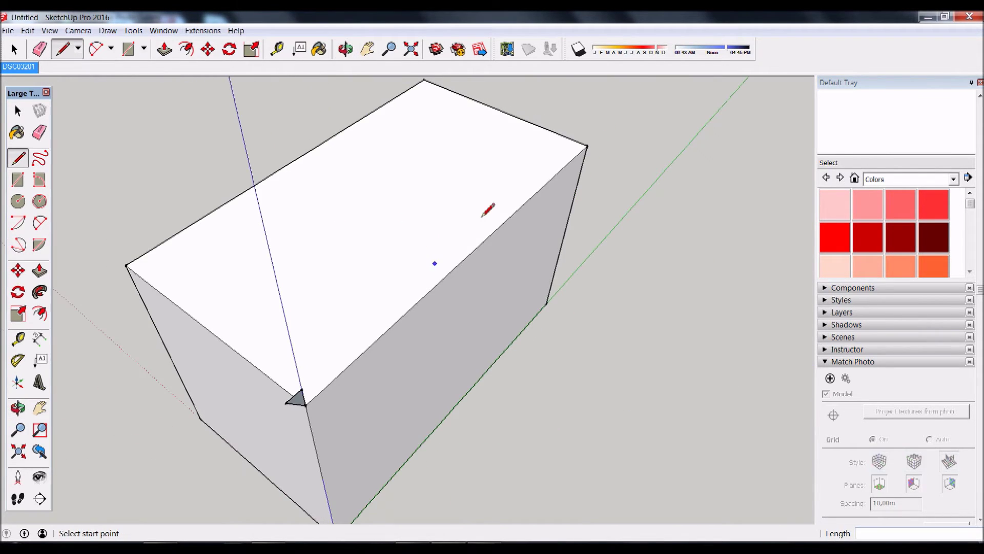
{"action": "middle_click_drag", "start_coordinate": [395, 293], "coordinate": [369, 286]}
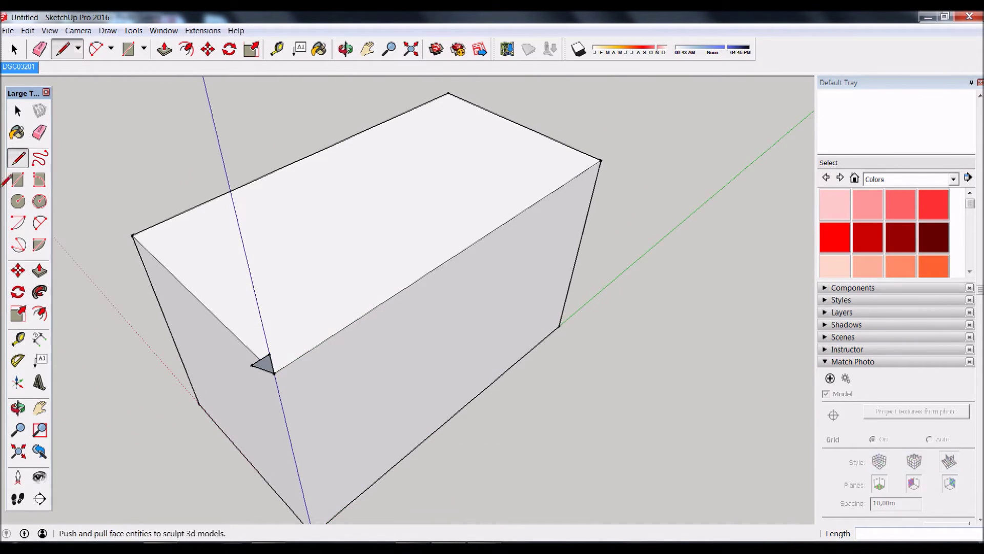
{"action": "left_click", "coordinate": [18, 111]}
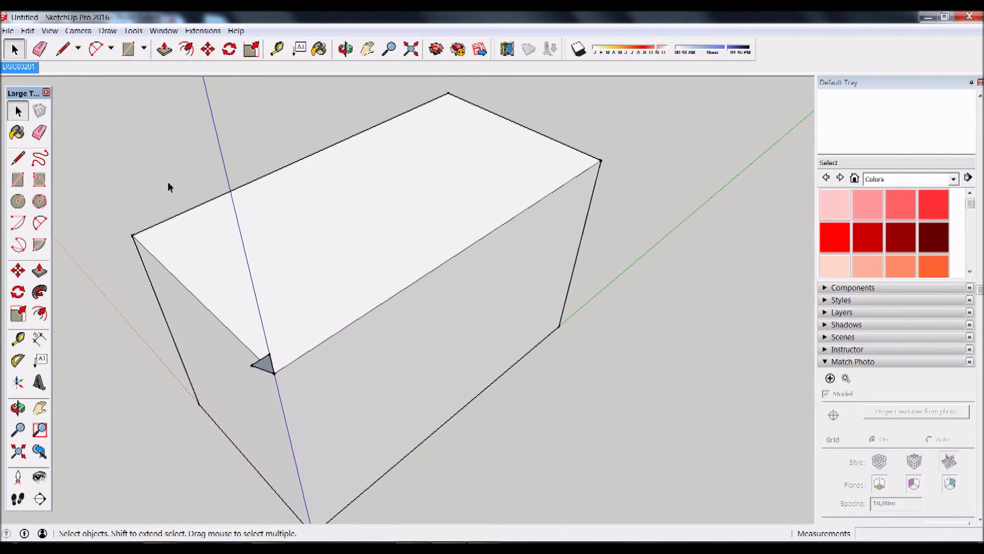
{"action": "left_click", "coordinate": [380, 246]}
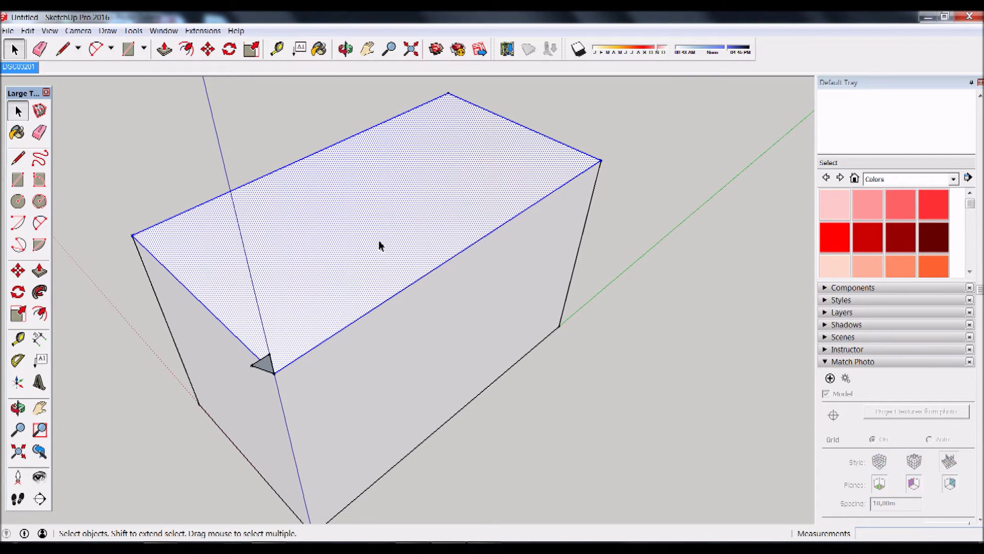
{"action": "left_click", "coordinate": [37, 295]}
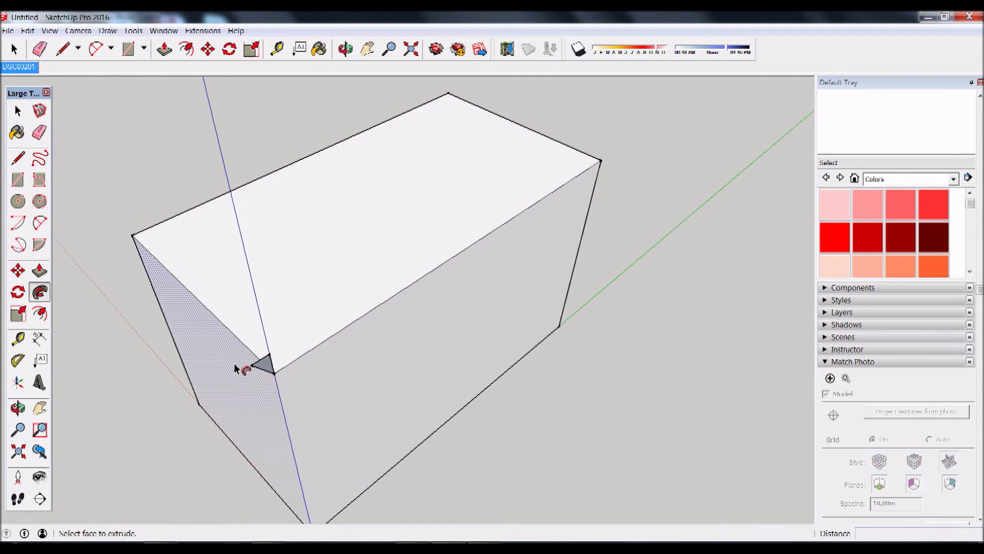
{"action": "left_click", "coordinate": [265, 368]}
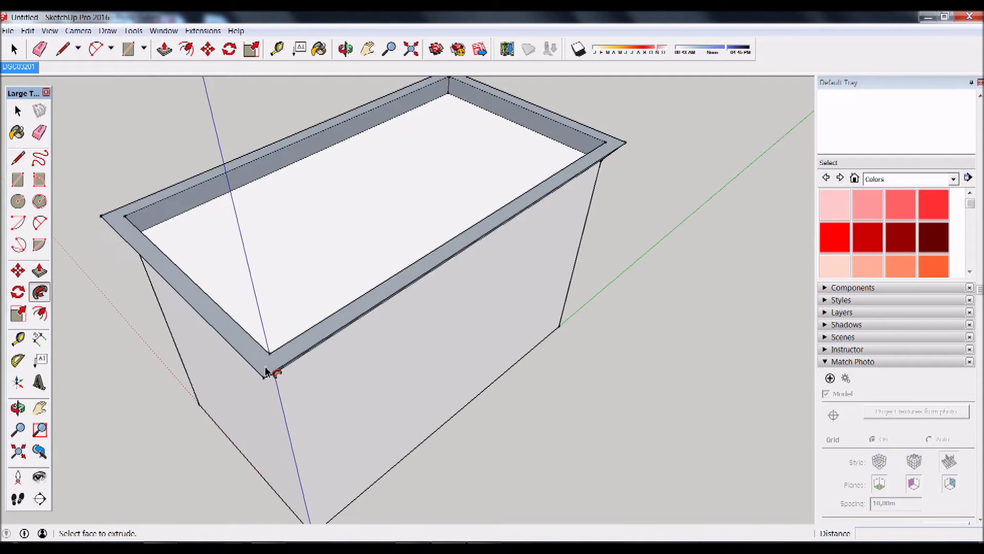
{"action": "mouse_move", "coordinate": [334, 356]}
{"action": "middle_mouse_down"}
{"action": "mouse_move", "coordinate": [314, 184]}
{"action": "mouse_move", "coordinate": [235, 320]}
{"action": "mouse_move", "coordinate": [263, 352]}
{"action": "mouse_move", "coordinate": [125, 288]}
{"action": "mouse_move", "coordinate": [114, 254]}
{"action": "mouse_move", "coordinate": [167, 312]}
{"action": "mouse_move", "coordinate": [314, 356]}
{"action": "middle_mouse_up"}
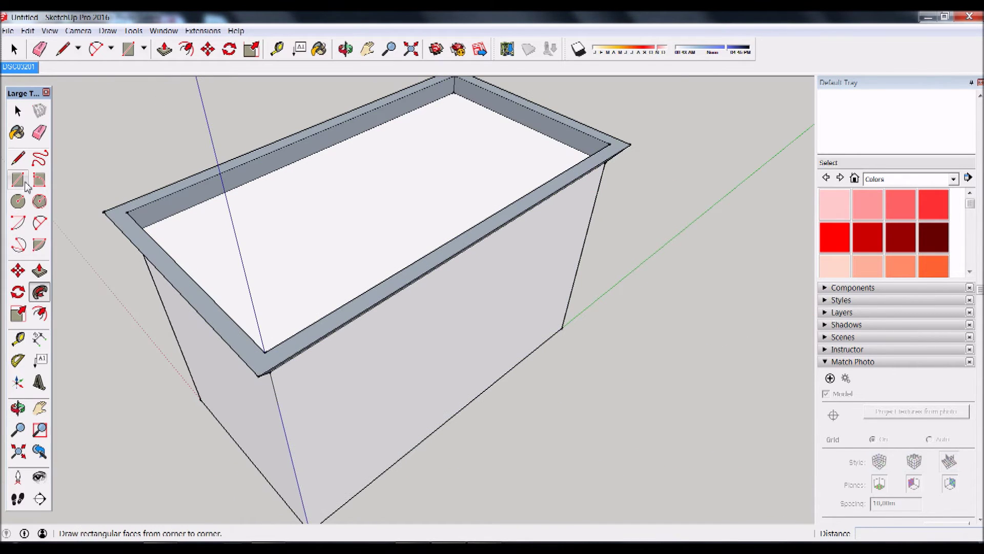
{"action": "left_click", "coordinate": [39, 270]}
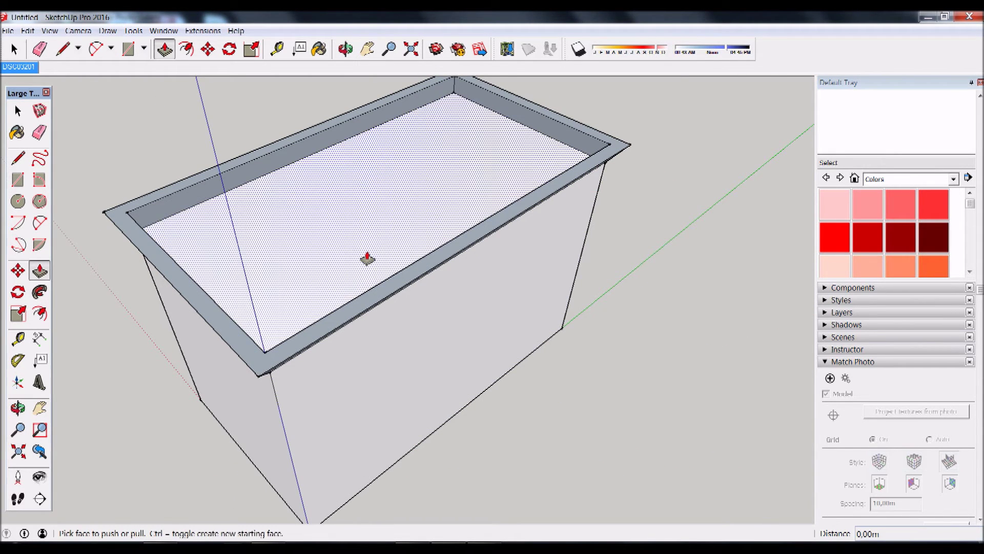
Test-pull the top face back to rim level, then erase the four inner rim edges.
{"action": "left_click_drag", "start_coordinate": [333, 243], "coordinate": [132, 217]}
{"action": "mouse_move", "coordinate": [161, 233]}
{"action": "middle_mouse_down"}
{"action": "mouse_move", "coordinate": [292, 234]}
{"action": "mouse_move", "coordinate": [229, 252]}
{"action": "middle_mouse_up"}
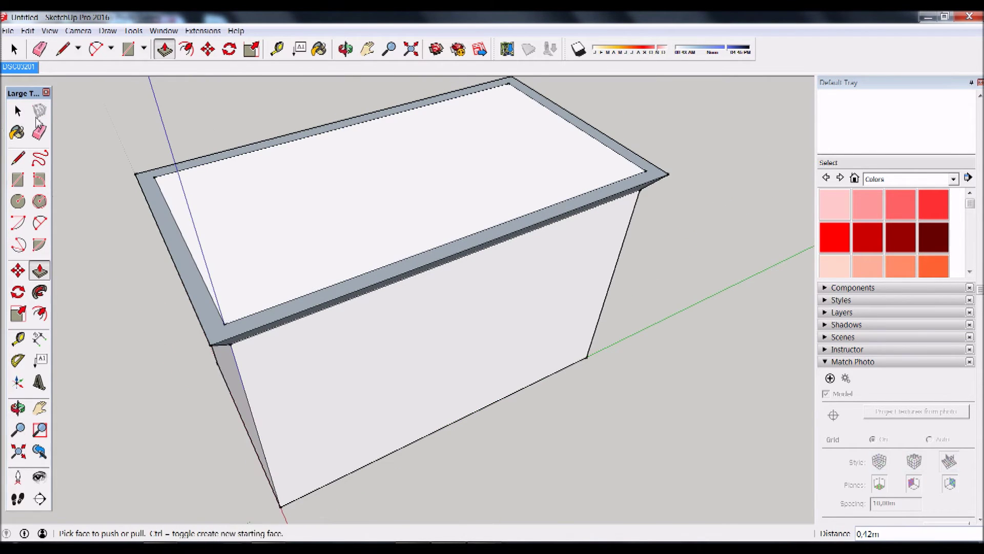
{"action": "left_click", "coordinate": [39, 132]}
{"action": "left_click", "coordinate": [163, 195]}
{"action": "left_click", "coordinate": [164, 173]}
{"action": "left_click", "coordinate": [349, 283]}
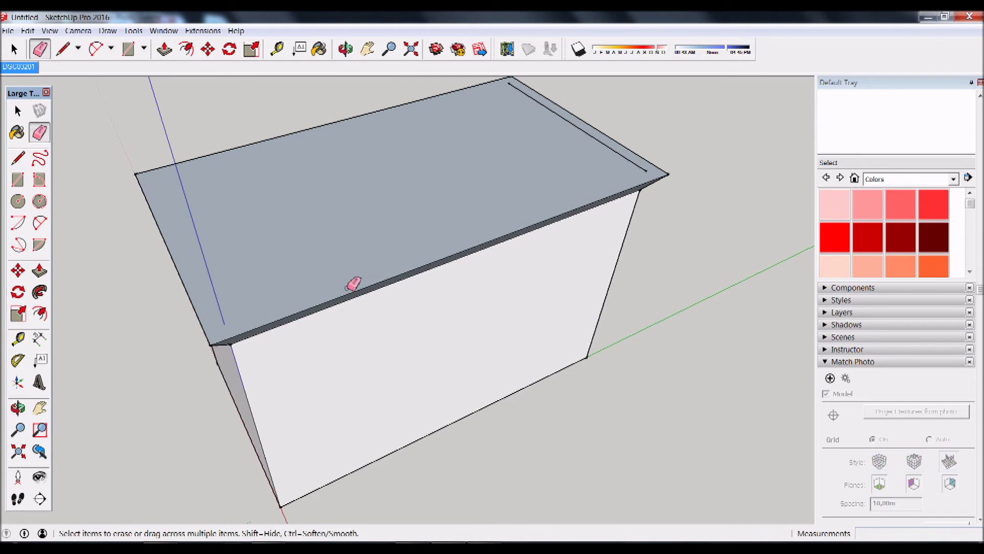
{"action": "left_click", "coordinate": [624, 157]}
Orbit and zoom around the roof to inspect the merged flat top face.
{"action": "scroll", "coordinate": [647, 177], "scroll_direction": "up", "scroll_amount": 3}
{"action": "scroll", "coordinate": [647, 174], "scroll_direction": "up", "scroll_amount": 1}
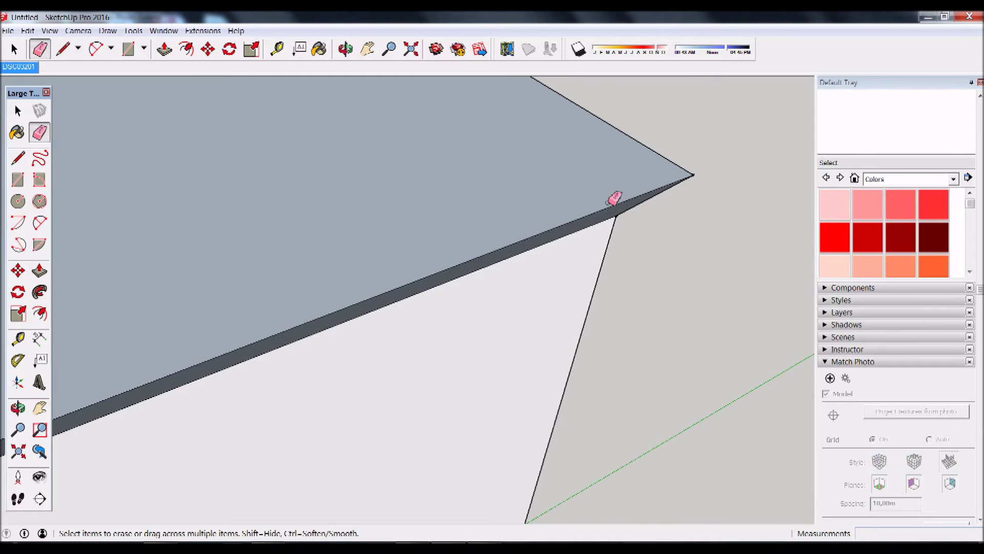
{"action": "scroll", "coordinate": [615, 198], "scroll_direction": "down", "scroll_amount": 4}
{"action": "scroll", "coordinate": [463, 102], "scroll_direction": "up", "scroll_amount": 2}
{"action": "scroll", "coordinate": [466, 101], "scroll_direction": "up", "scroll_amount": 2}
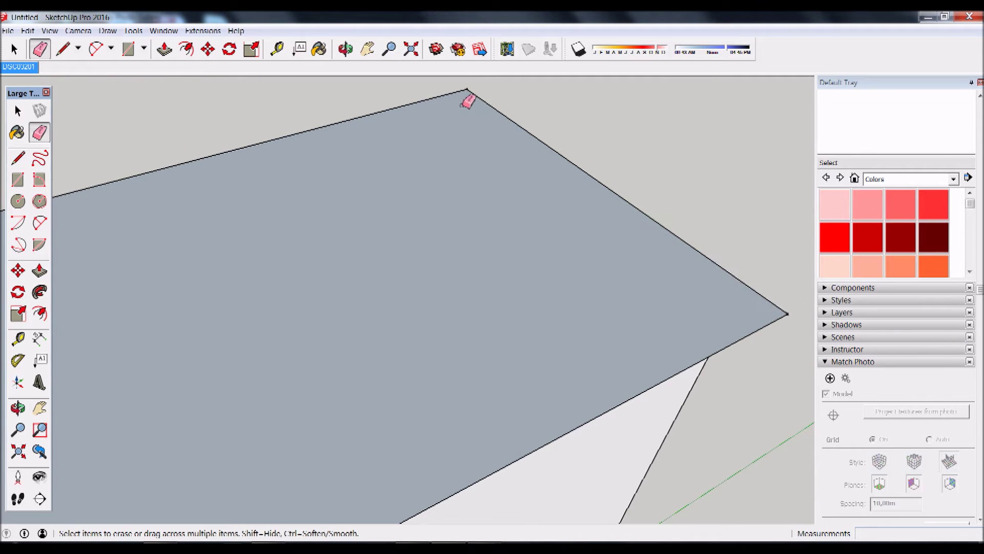
{"action": "scroll", "coordinate": [398, 162], "scroll_direction": "down", "scroll_amount": 3}
{"action": "mouse_move", "coordinate": [211, 208]}
{"action": "middle_mouse_down"}
{"action": "mouse_move", "coordinate": [132, 246]}
{"action": "mouse_move", "coordinate": [218, 241]}
{"action": "middle_mouse_up"}
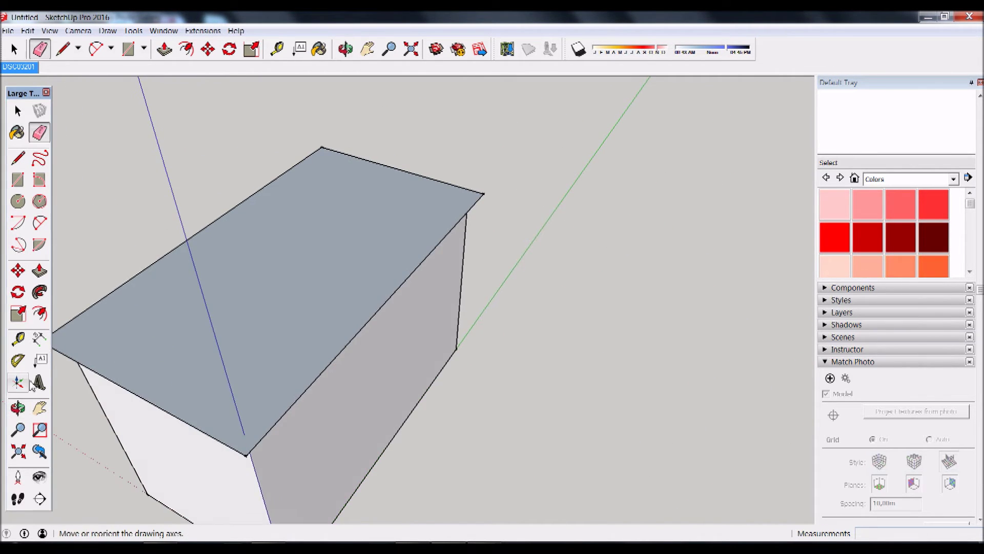
{"action": "scroll", "coordinate": [92, 323], "scroll_direction": "up", "scroll_amount": 3}
{"action": "scroll", "coordinate": [256, 351], "scroll_direction": "down", "scroll_amount": 2}
{"action": "middle_click_drag", "start_coordinate": [256, 351], "coordinate": [358, 410]}
{"action": "scroll", "coordinate": [453, 458], "scroll_direction": "up", "scroll_amount": 3}
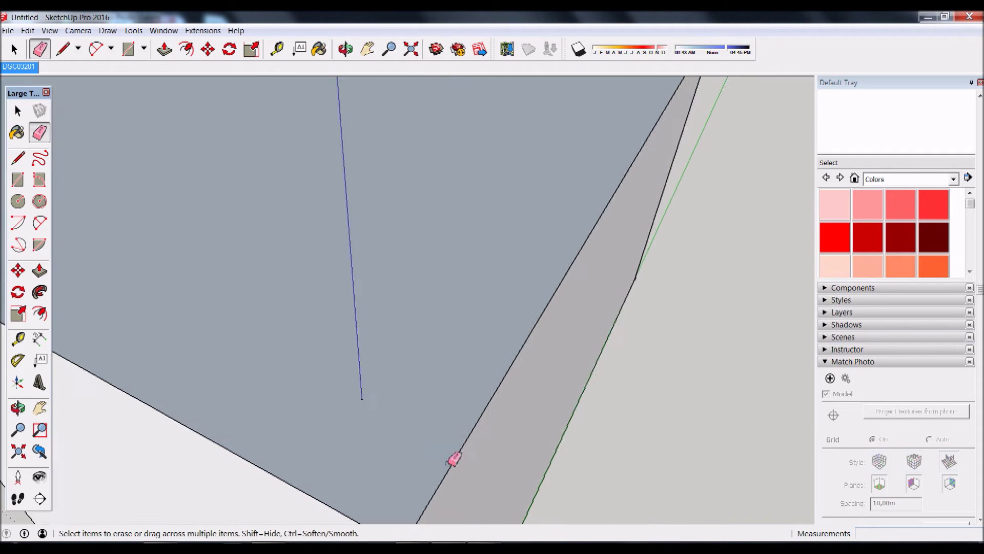
{"action": "middle_click_drag", "start_coordinate": [453, 460], "coordinate": [410, 430]}
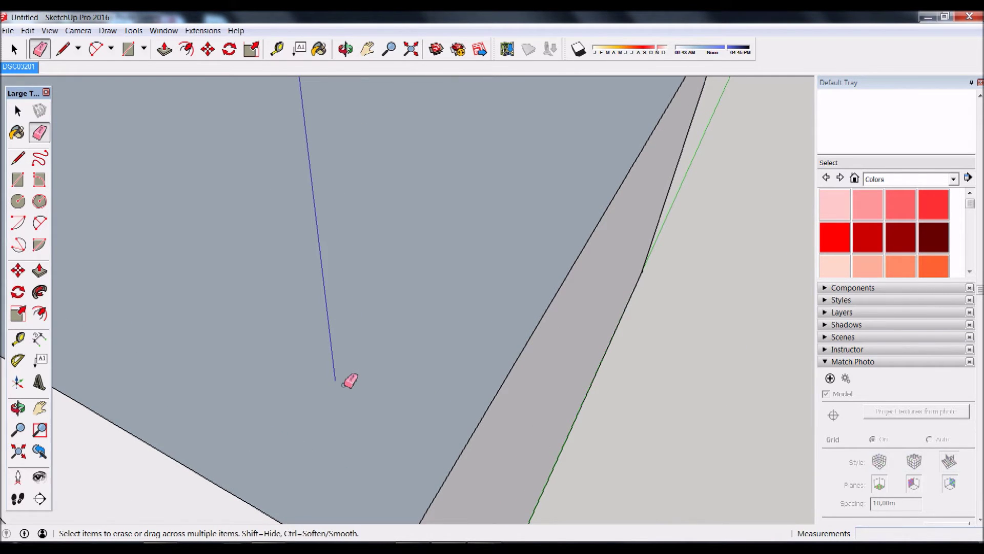
Zoom Extents on the whole block, orbit to the front, and return to the DSC03201 scene.
{"action": "scroll", "coordinate": [353, 377], "scroll_direction": "down", "scroll_amount": 3}
{"action": "scroll", "coordinate": [351, 362], "scroll_direction": "down", "scroll_amount": 2}
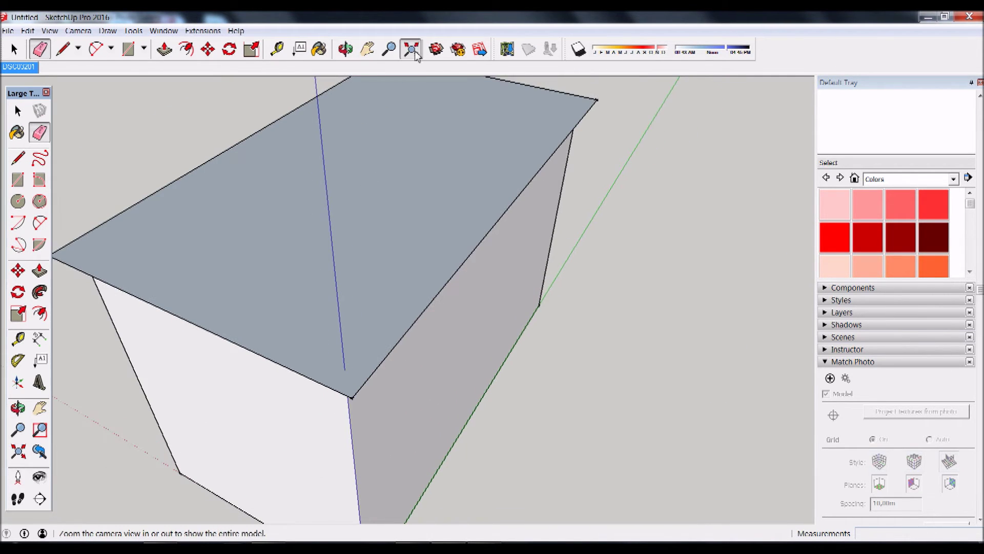
{"action": "left_click", "coordinate": [411, 49]}
{"action": "middle_click_drag", "start_coordinate": [471, 339], "coordinate": [380, 257]}
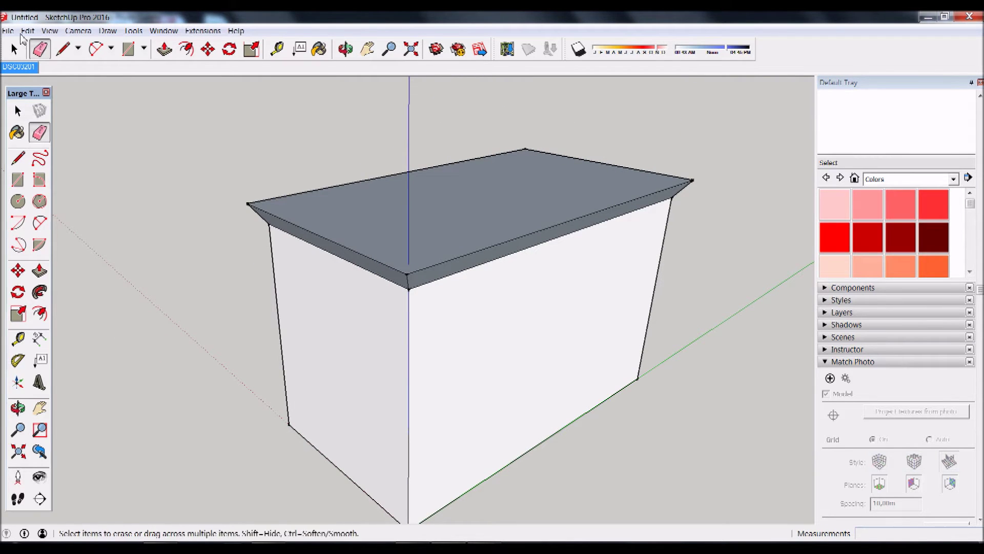
{"action": "left_click", "coordinate": [20, 68]}
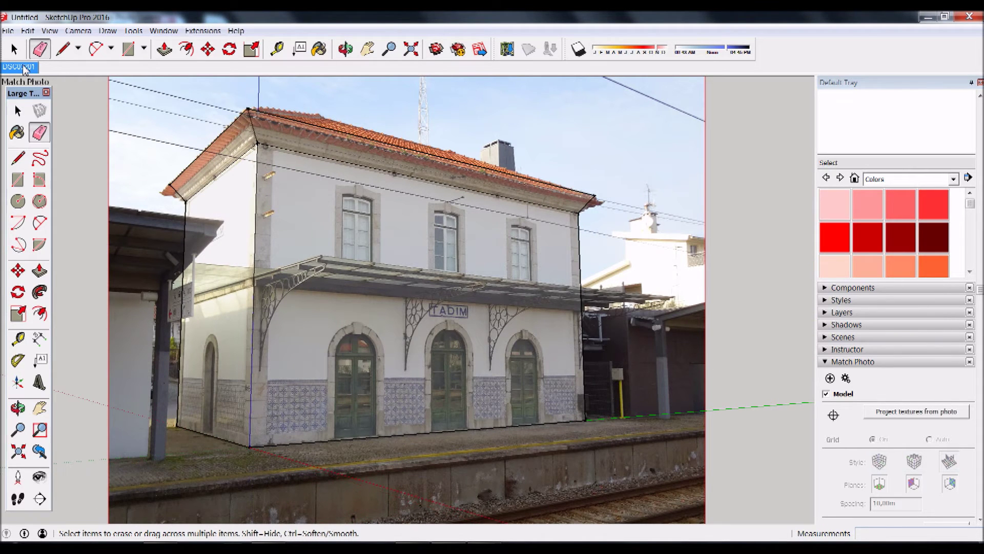
Orbit down onto the box and select the roof face with its edges.
{"action": "scroll", "coordinate": [165, 193], "scroll_direction": "up", "scroll_amount": 1}
{"action": "scroll", "coordinate": [165, 193], "scroll_direction": "up", "scroll_amount": 4}
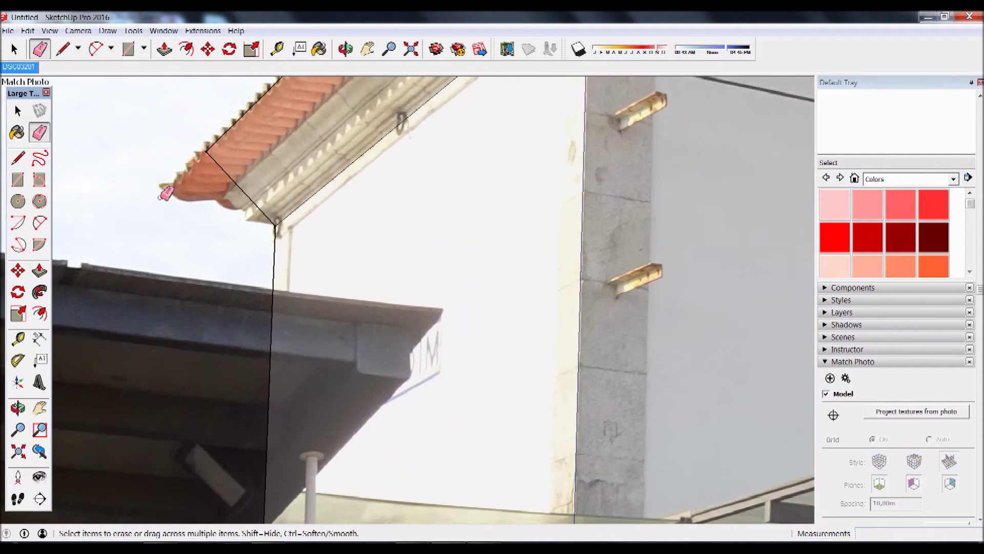
{"action": "scroll", "coordinate": [165, 193], "scroll_direction": "down", "scroll_amount": 1}
{"action": "scroll", "coordinate": [166, 193], "scroll_direction": "down", "scroll_amount": 1}
{"action": "scroll", "coordinate": [167, 193], "scroll_direction": "down", "scroll_amount": 2}
{"action": "scroll", "coordinate": [167, 192], "scroll_direction": "down", "scroll_amount": 1}
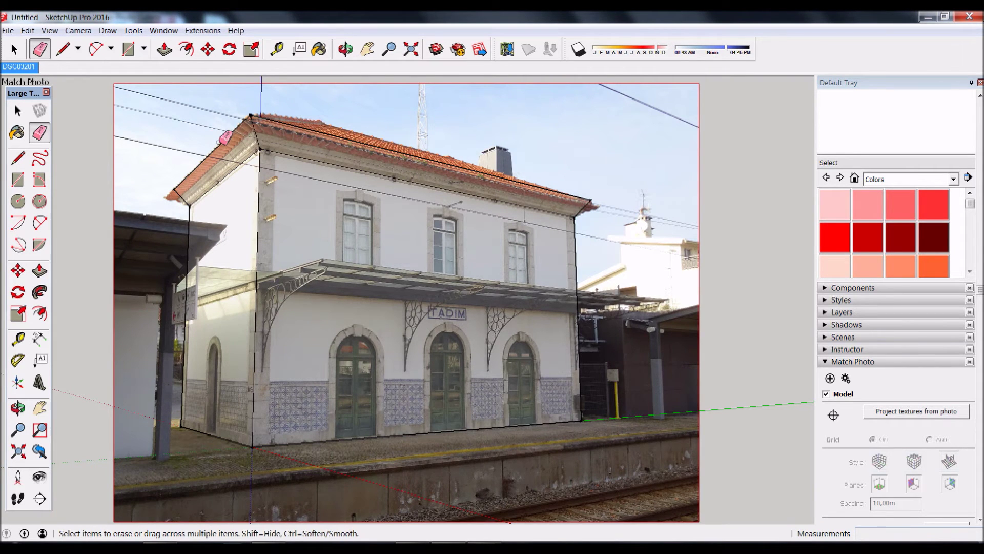
{"action": "key", "text": "o"}
{"action": "mouse_move", "coordinate": [281, 158]}
{"action": "left_mouse_down"}
{"action": "mouse_move", "coordinate": [301, 307]}
{"action": "mouse_move", "coordinate": [321, 363]}
{"action": "mouse_move", "coordinate": [314, 341]}
{"action": "mouse_move", "coordinate": [325, 314]}
{"action": "mouse_move", "coordinate": [319, 325]}
{"action": "left_mouse_up"}
{"action": "key", "text": "e"}
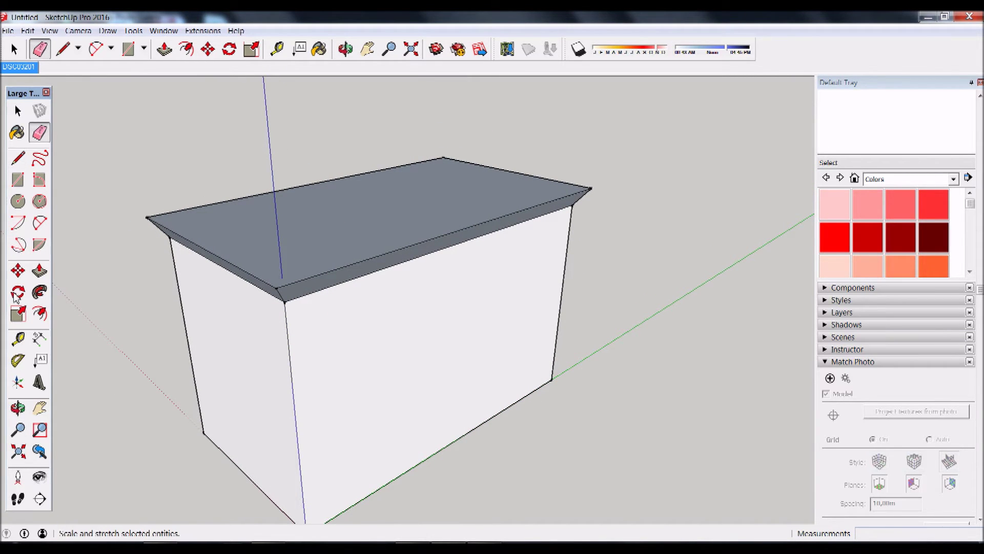
{"action": "left_click", "coordinate": [18, 110]}
{"action": "double_click", "coordinate": [302, 229]}
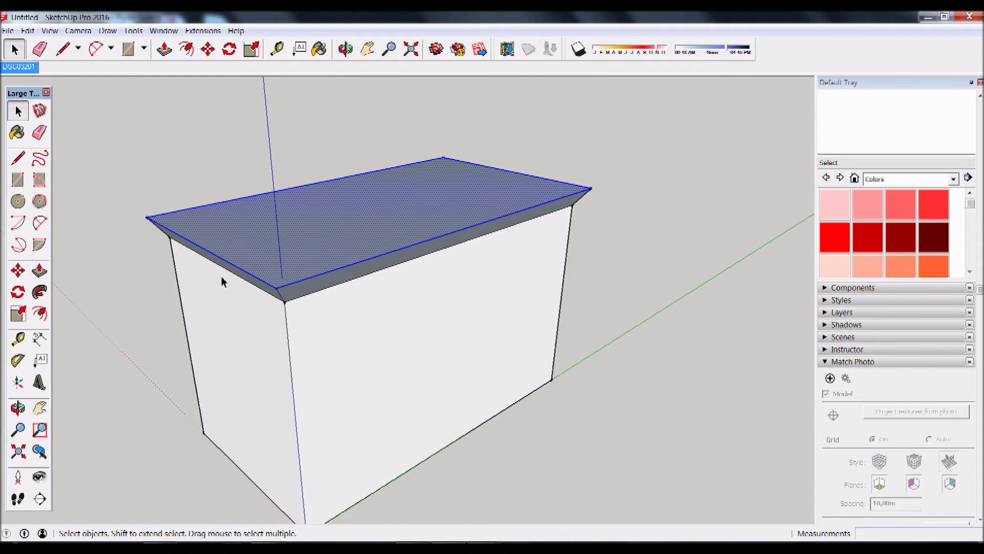
Scale the roof about its centre to about 1.10, then return to the DSC03201 photo view.
{"action": "left_click", "coordinate": [19, 320]}
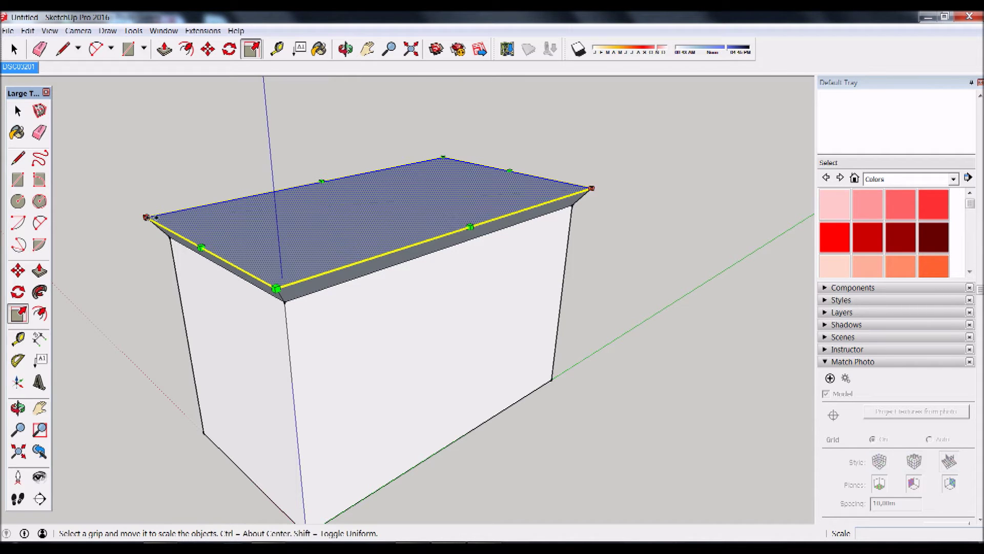
{"action": "mouse_move", "coordinate": [147, 217]}
{"action": "left_mouse_down"}
{"action": "mouse_move", "coordinate": [108, 212]}
{"action": "mouse_move", "coordinate": [123, 223]}
{"action": "left_mouse_up"}
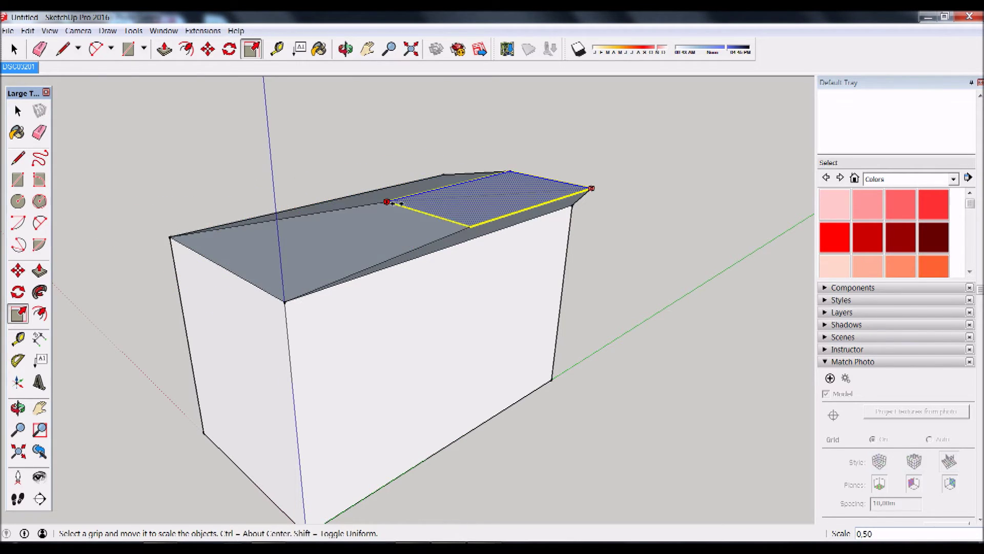
{"action": "mouse_move", "coordinate": [202, 222]}
{"action": "left_mouse_down"}
{"action": "mouse_move", "coordinate": [94, 241]}
{"action": "mouse_move", "coordinate": [134, 241]}
{"action": "left_mouse_up"}
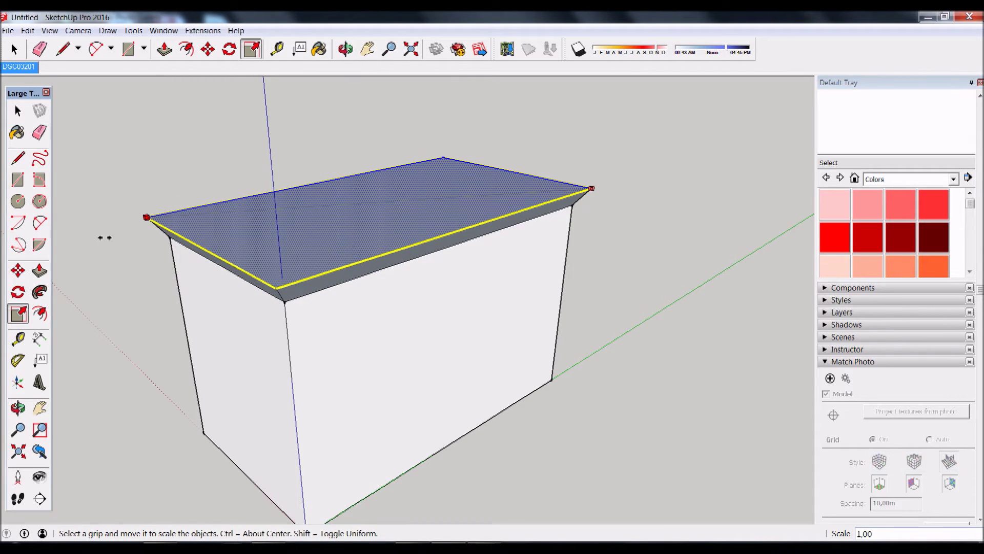
{"action": "key", "text": "ctrl"}
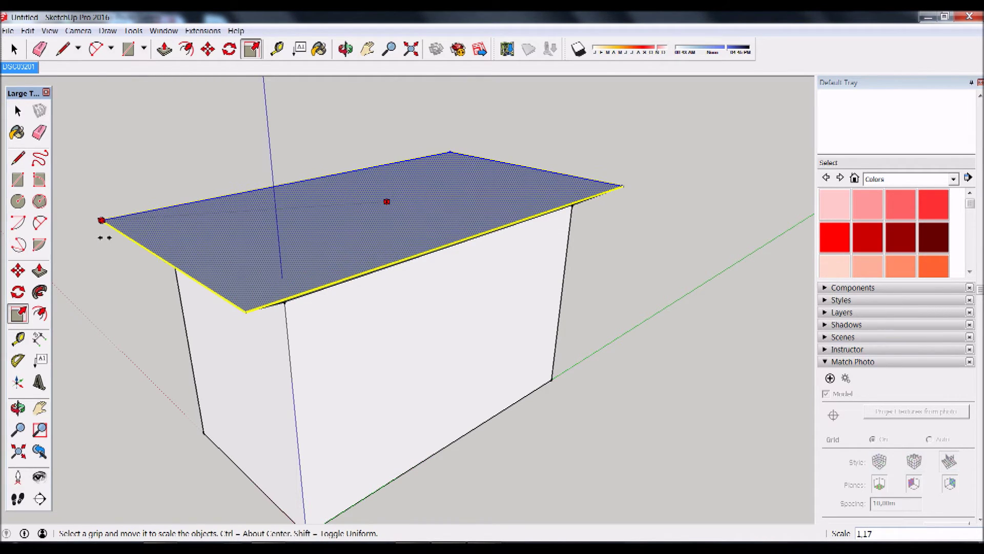
{"action": "key", "text": "Escape"}
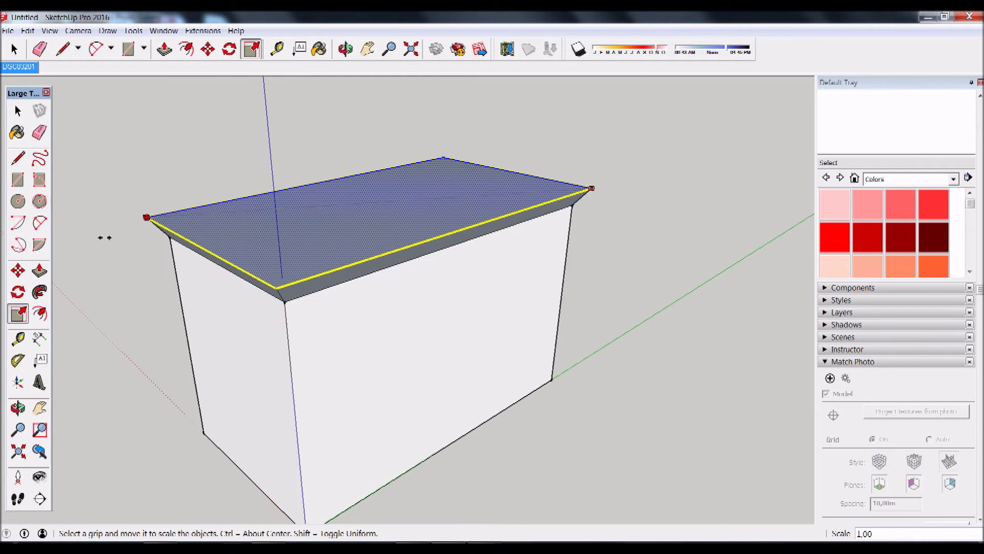
{"action": "key", "text": "ctrl"}
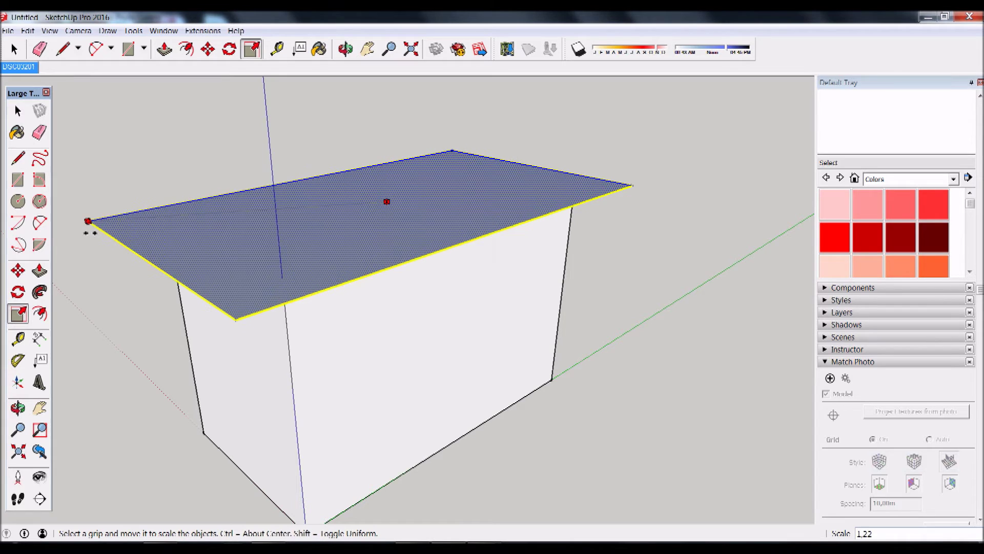
{"action": "mouse_move", "coordinate": [105, 237]}
{"action": "left_mouse_down"}
{"action": "mouse_move", "coordinate": [121, 234]}
{"action": "mouse_move", "coordinate": [127, 217]}
{"action": "mouse_move", "coordinate": [88, 217]}
{"action": "mouse_move", "coordinate": [394, 266]}
{"action": "mouse_move", "coordinate": [112, 228]}
{"action": "mouse_move", "coordinate": [51, 131]}
{"action": "mouse_move", "coordinate": [97, 165]}
{"action": "mouse_move", "coordinate": [71, 110]}
{"action": "mouse_move", "coordinate": [22, 68]}
{"action": "left_mouse_up"}
{"action": "left_click", "coordinate": [22, 67]}
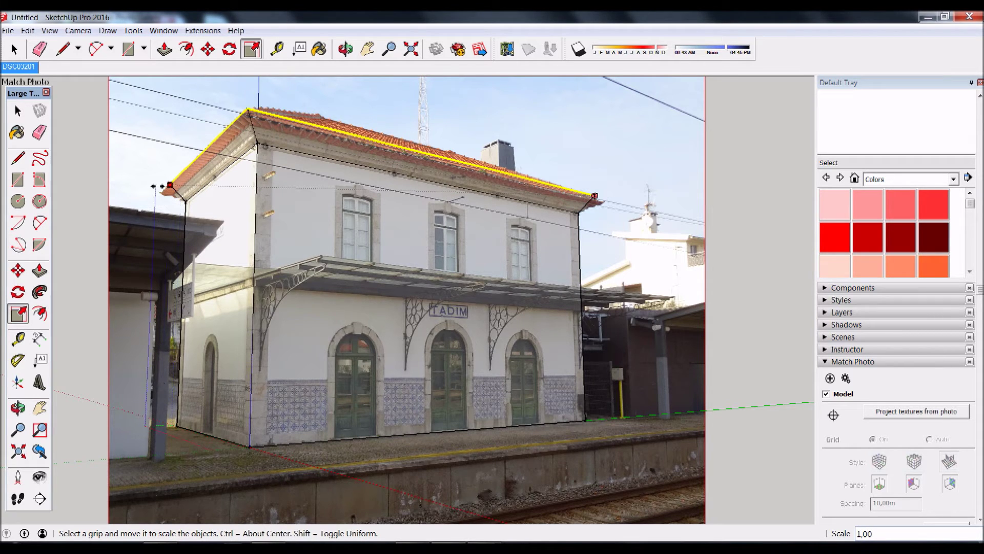
Enlarge the box by scale 1.11 so its top outline meets the photo's roof eaves.
{"action": "left_click_drag", "start_coordinate": [167, 185], "coordinate": [141, 184]}
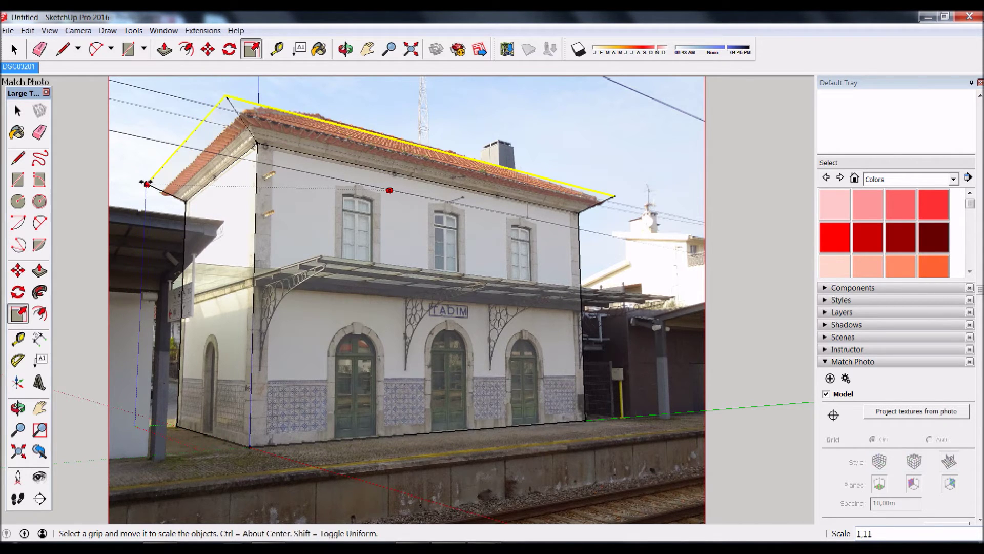
{"action": "left_click_drag", "start_coordinate": [141, 183], "coordinate": [145, 182]}
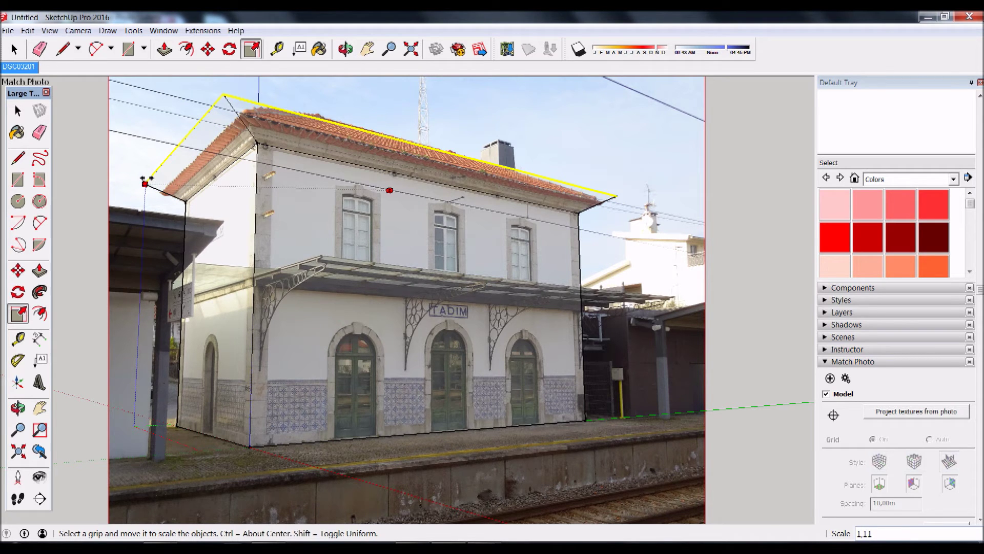
{"action": "left_click", "coordinate": [145, 182]}
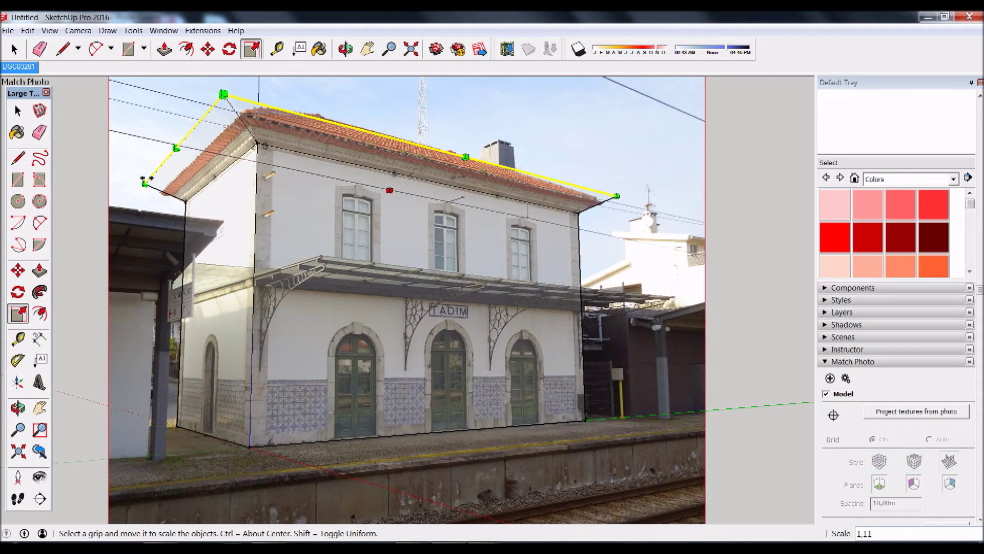
{"action": "scroll", "coordinate": [245, 139], "scroll_direction": "up", "scroll_amount": 3}
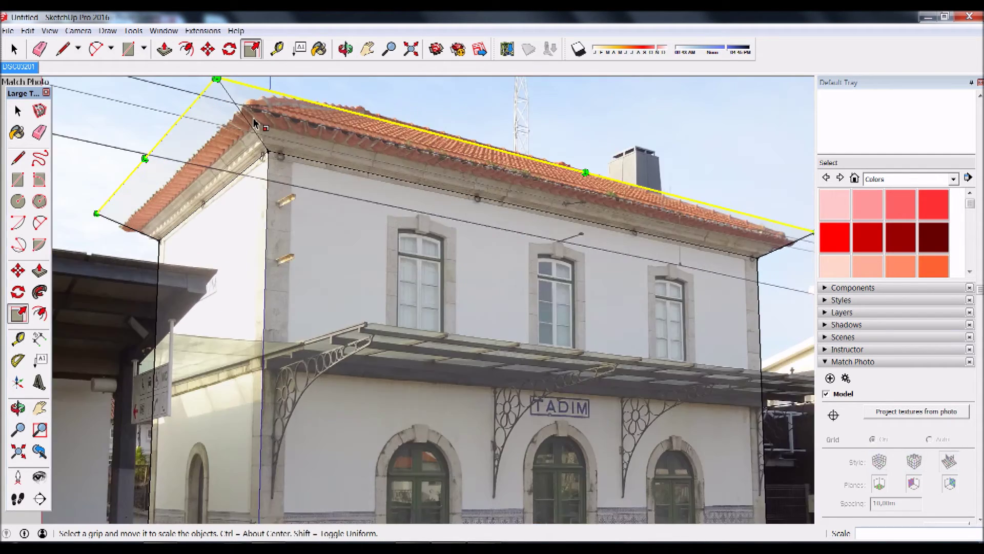
{"action": "scroll", "coordinate": [252, 144], "scroll_direction": "up", "scroll_amount": 3}
{"action": "scroll", "coordinate": [252, 143], "scroll_direction": "down", "scroll_amount": 3}
{"action": "scroll", "coordinate": [252, 145], "scroll_direction": "down", "scroll_amount": 2}
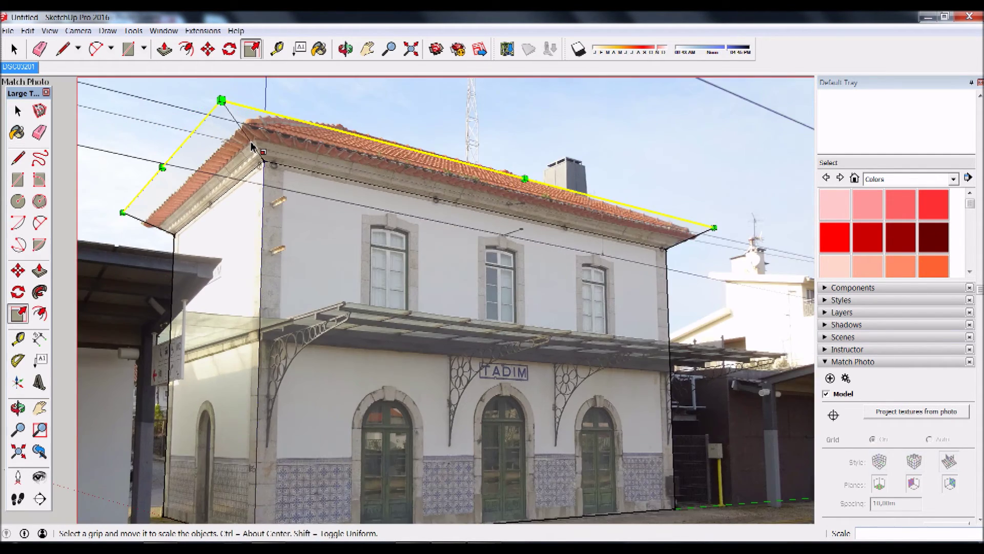
{"action": "scroll", "coordinate": [251, 145], "scroll_direction": "up", "scroll_amount": 5}
{"action": "scroll", "coordinate": [251, 145], "scroll_direction": "down", "scroll_amount": 2}
{"action": "scroll", "coordinate": [251, 145], "scroll_direction": "down", "scroll_amount": 1}
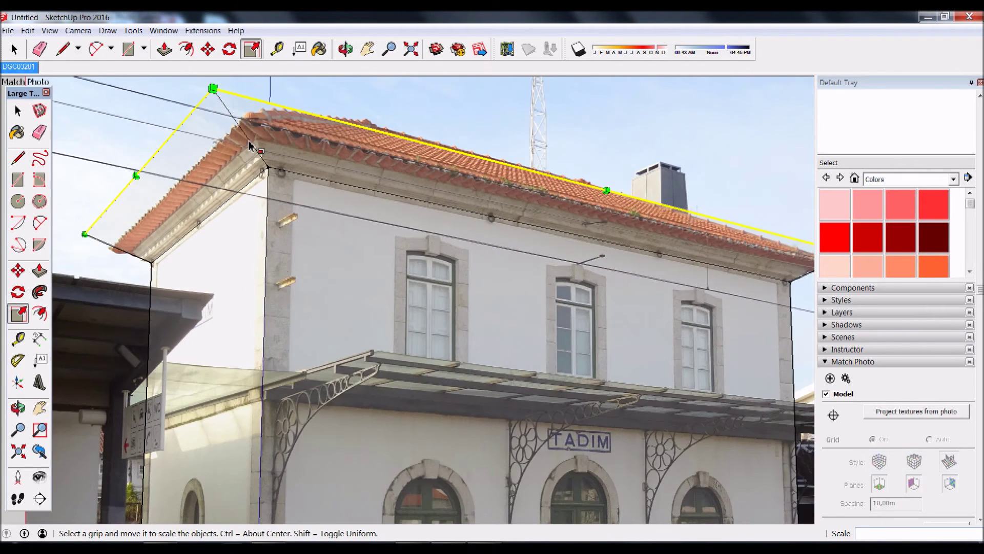
{"action": "scroll", "coordinate": [248, 137], "scroll_direction": "up", "scroll_amount": 2}
{"action": "scroll", "coordinate": [247, 134], "scroll_direction": "up", "scroll_amount": 1}
{"action": "scroll", "coordinate": [247, 134], "scroll_direction": "down", "scroll_amount": 1}
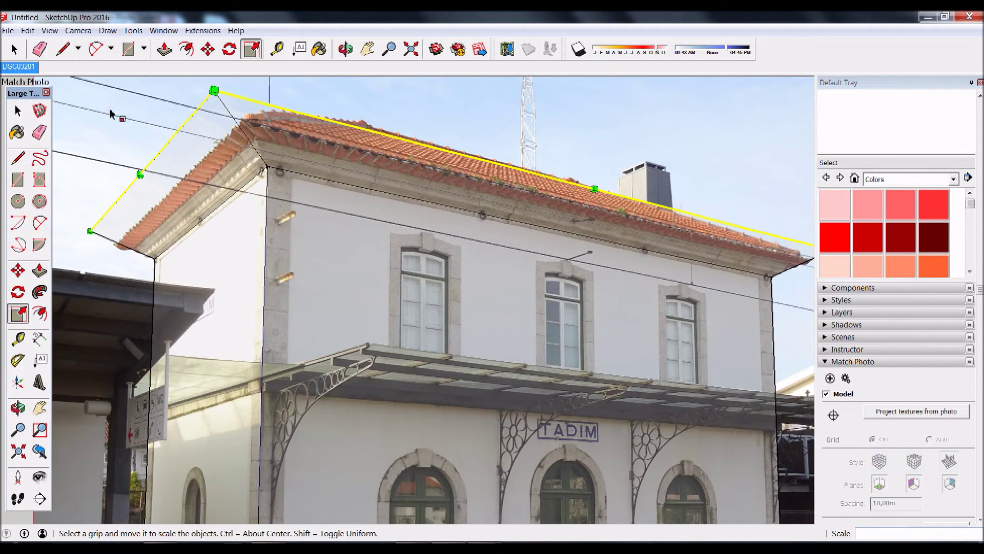
{"action": "left_click", "coordinate": [17, 111]}
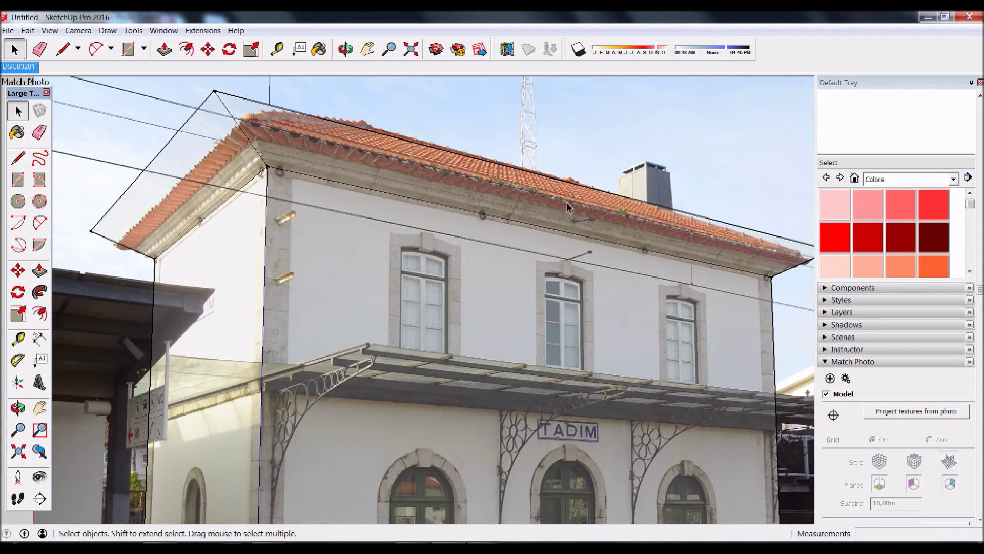
{"action": "left_click", "coordinate": [18, 158]}
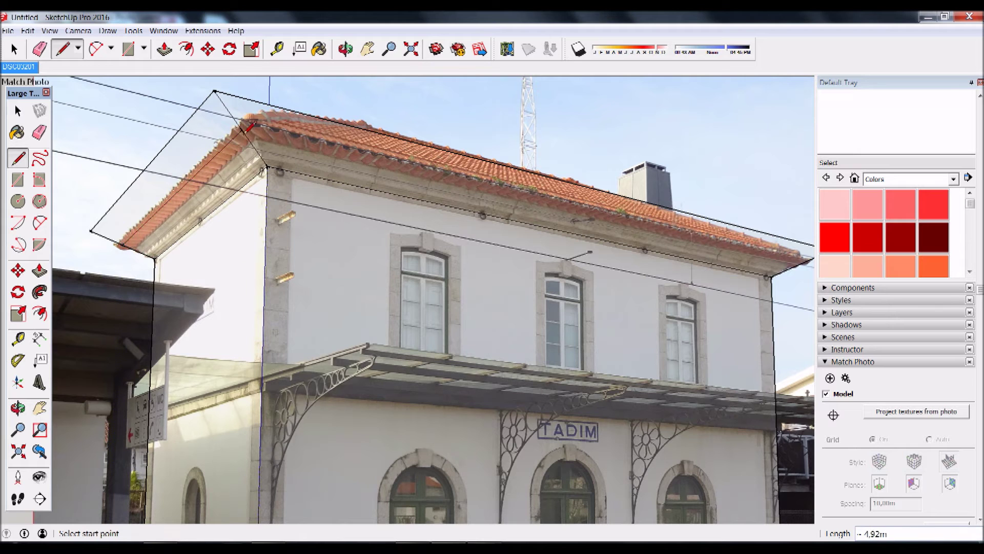
Draw three roof edge lines from the eave corners, orbiting around the box.
{"action": "scroll", "coordinate": [267, 144], "scroll_direction": "down", "scroll_amount": 2}
{"action": "left_click", "coordinate": [246, 134]}
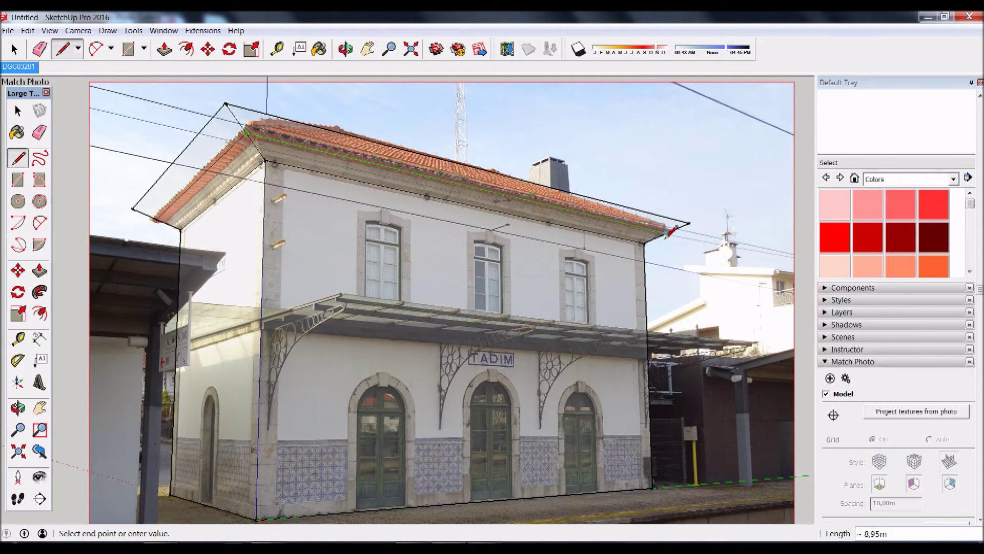
{"action": "left_click", "coordinate": [666, 233]}
{"action": "mouse_move", "coordinate": [666, 234]}
{"action": "middle_mouse_down"}
{"action": "mouse_move", "coordinate": [663, 256]}
{"action": "mouse_move", "coordinate": [630, 220]}
{"action": "mouse_move", "coordinate": [253, 248]}
{"action": "mouse_move", "coordinate": [224, 340]}
{"action": "middle_mouse_up"}
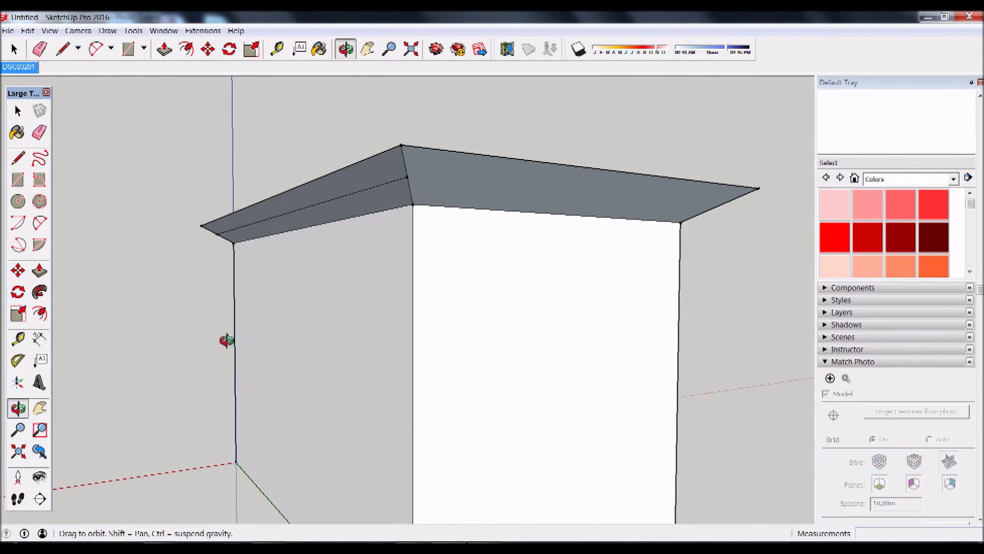
{"action": "left_click", "coordinate": [399, 183]}
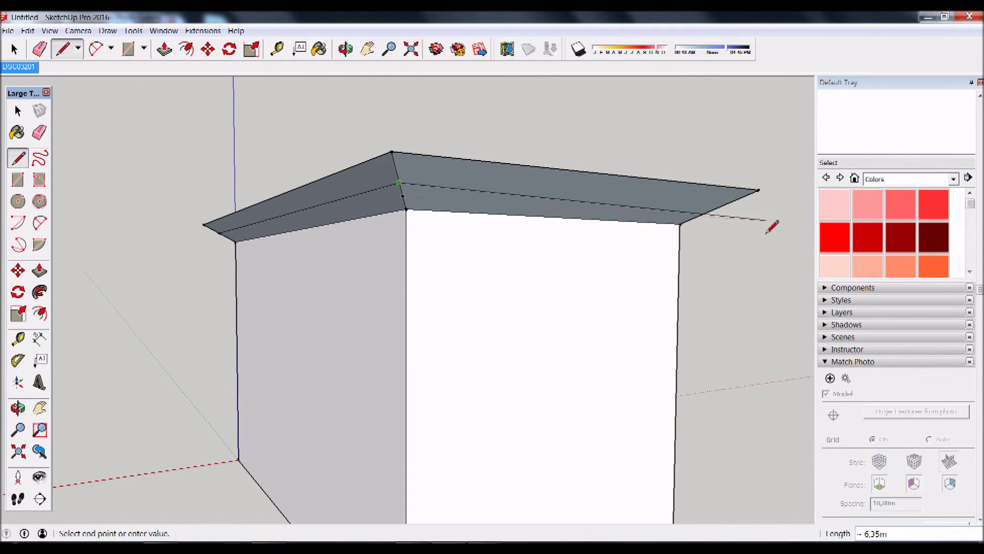
{"action": "left_click", "coordinate": [718, 208]}
{"action": "mouse_move", "coordinate": [705, 216]}
{"action": "middle_mouse_down"}
{"action": "mouse_move", "coordinate": [253, 205]}
{"action": "mouse_move", "coordinate": [182, 230]}
{"action": "mouse_move", "coordinate": [275, 209]}
{"action": "middle_mouse_up"}
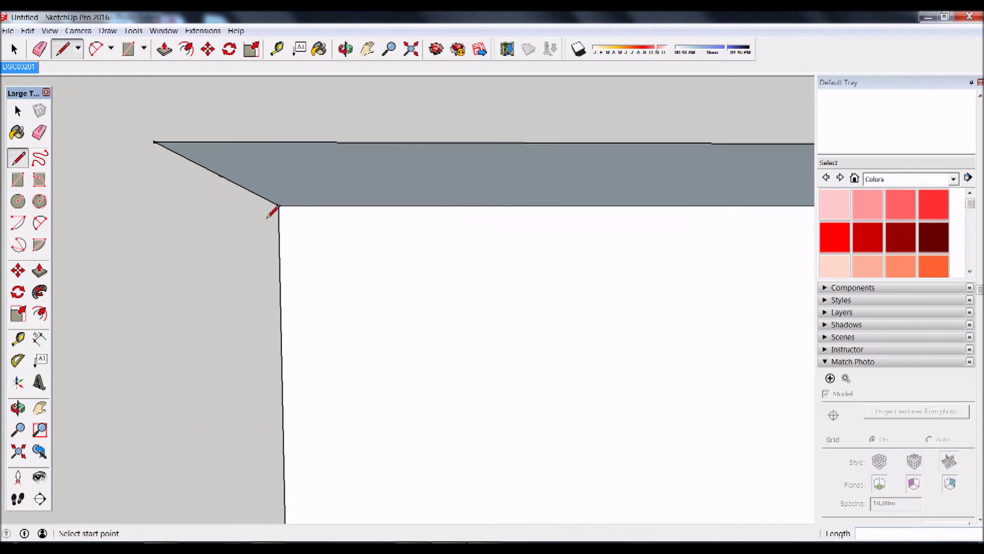
{"action": "left_click", "coordinate": [278, 205]}
{"action": "scroll", "coordinate": [512, 230], "scroll_direction": "down", "scroll_amount": 3}
{"action": "middle_click_drag", "start_coordinate": [714, 253], "coordinate": [784, 214]}
{"action": "left_click", "coordinate": [774, 200]}
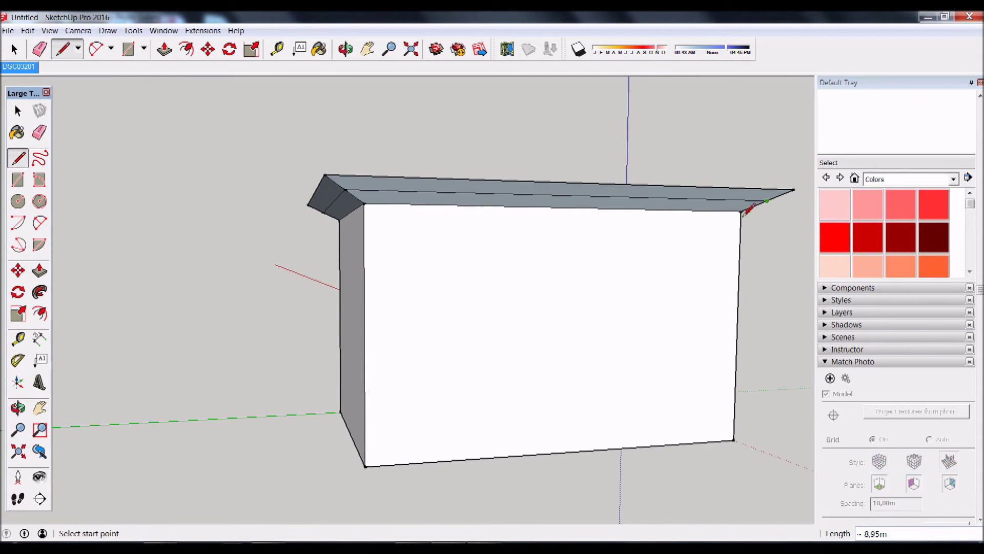
{"action": "mouse_move", "coordinate": [451, 164]}
{"action": "middle_mouse_down"}
{"action": "mouse_move", "coordinate": [617, 214]}
{"action": "mouse_move", "coordinate": [655, 176]}
{"action": "mouse_move", "coordinate": [623, 253]}
{"action": "mouse_move", "coordinate": [687, 224]}
{"action": "mouse_move", "coordinate": [404, 237]}
{"action": "middle_mouse_up"}
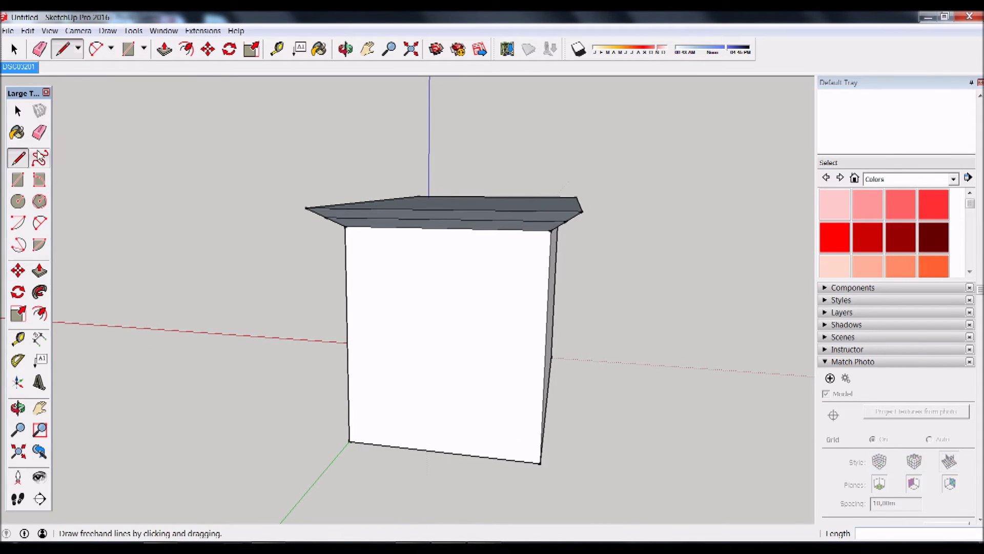
Erase the roof's top edge and end face, then return to the DSC03201 matched view.
{"action": "left_click", "coordinate": [39, 133]}
{"action": "left_click", "coordinate": [315, 208]}
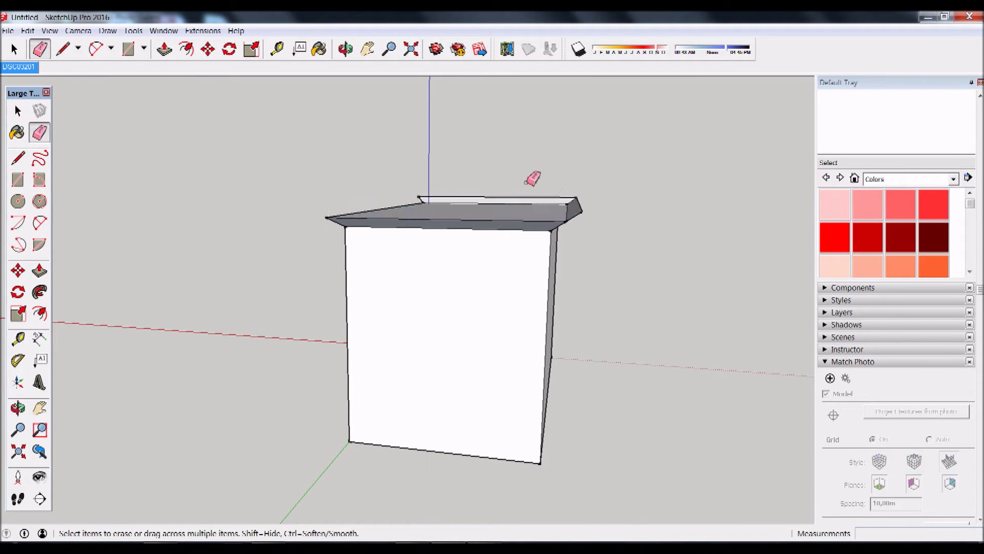
{"action": "scroll", "coordinate": [564, 200], "scroll_direction": "up", "scroll_amount": 3}
{"action": "scroll", "coordinate": [592, 215], "scroll_direction": "up", "scroll_amount": 2}
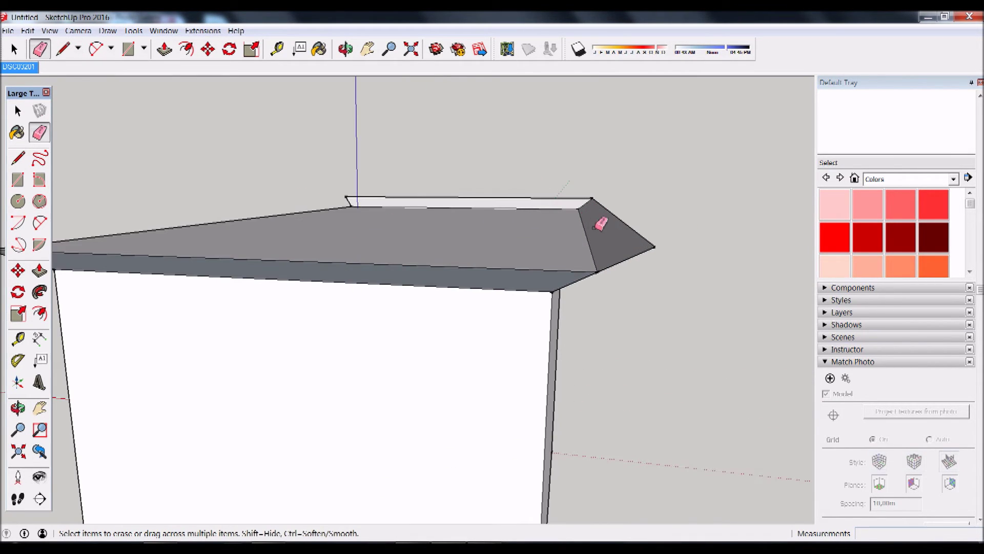
{"action": "left_click", "coordinate": [590, 198]}
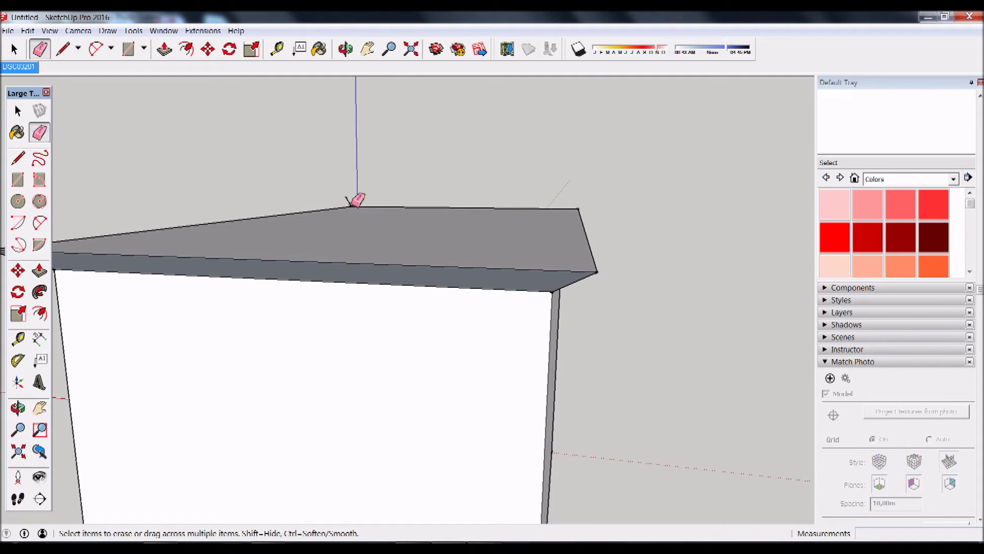
{"action": "mouse_move", "coordinate": [363, 209]}
{"action": "middle_mouse_down"}
{"action": "mouse_move", "coordinate": [597, 270]}
{"action": "mouse_move", "coordinate": [279, 273]}
{"action": "mouse_move", "coordinate": [335, 286]}
{"action": "middle_mouse_up"}
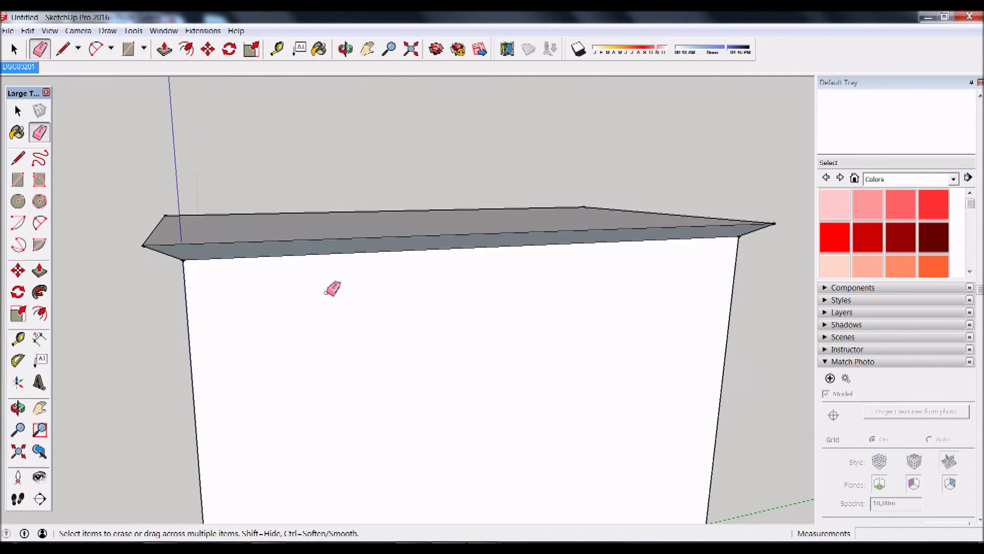
{"action": "left_click", "coordinate": [22, 71]}
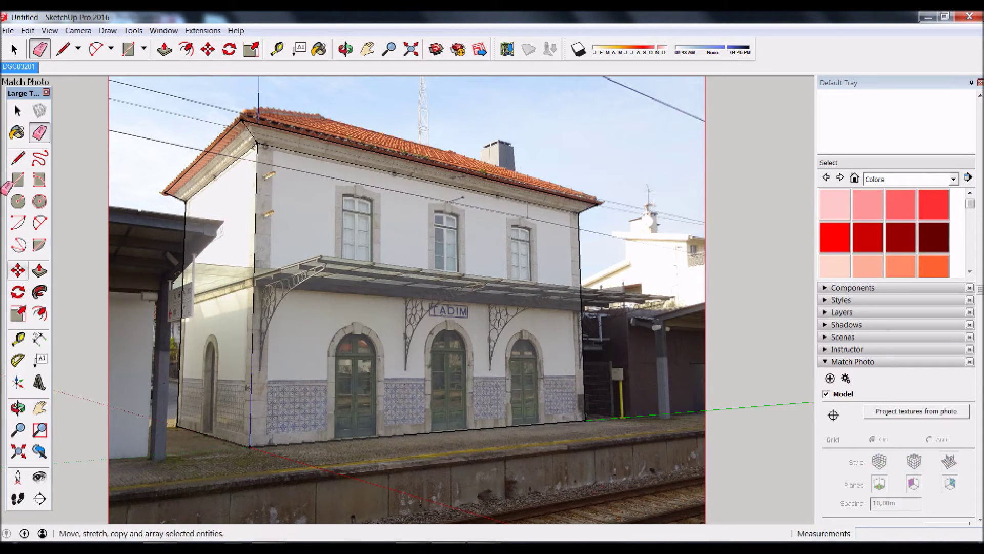
Project the photo onto the selected front facade and check the texture from another angle.
{"action": "left_click", "coordinate": [17, 111]}
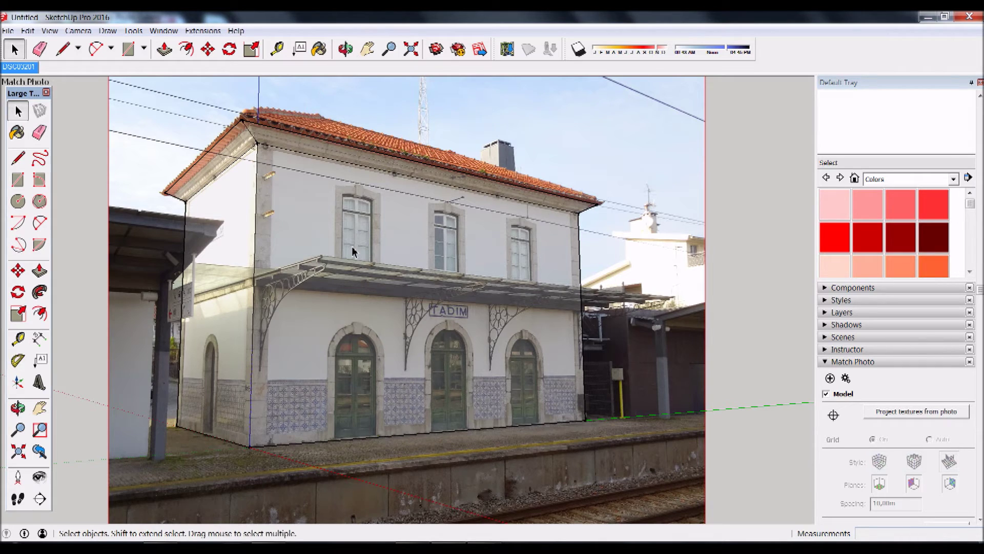
{"action": "left_click", "coordinate": [352, 251]}
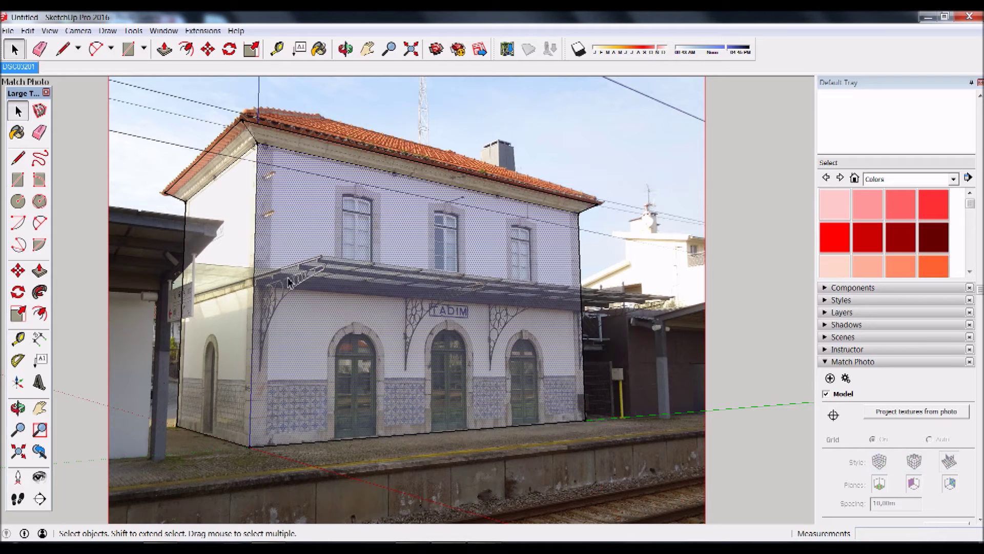
{"action": "double_click", "coordinate": [398, 247]}
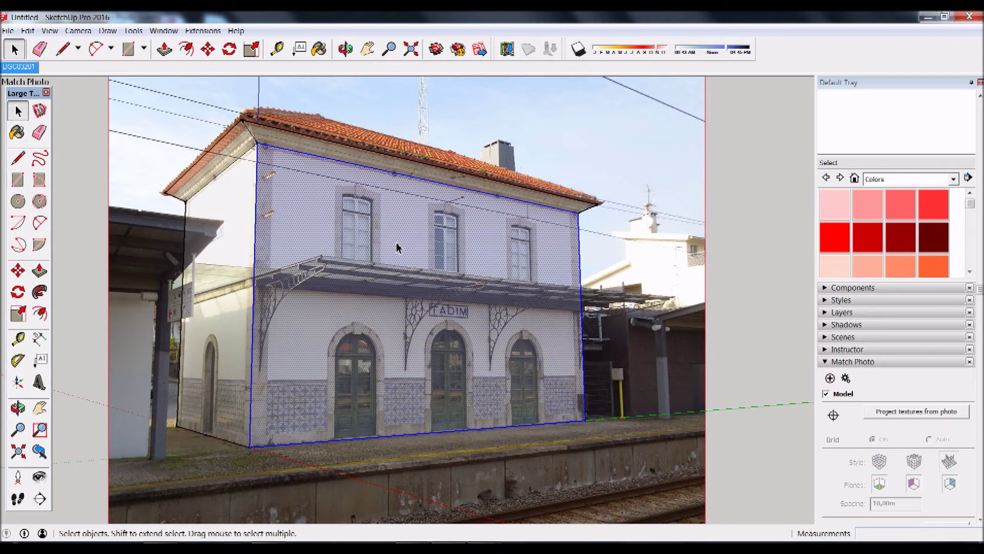
{"action": "right_click", "coordinate": [397, 247]}
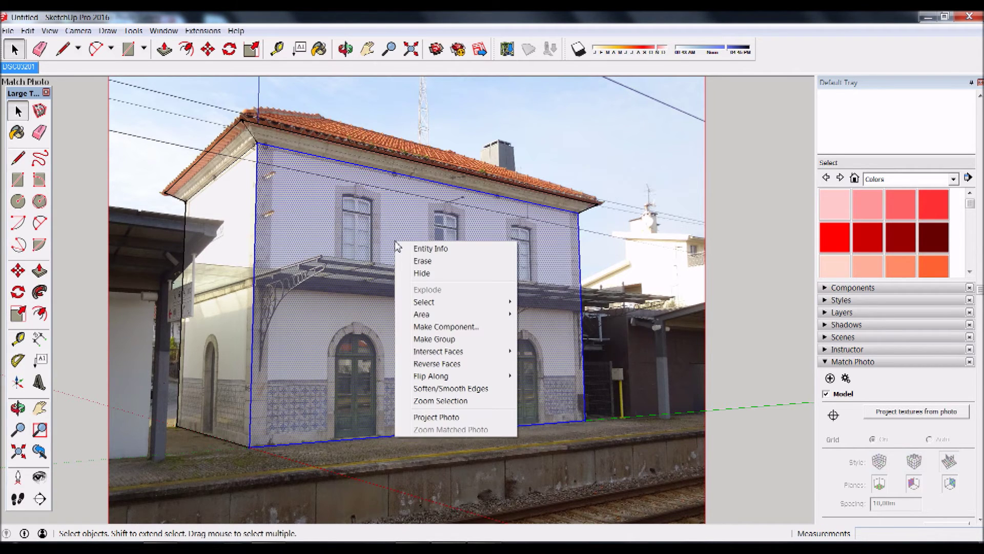
{"action": "left_click", "coordinate": [431, 418]}
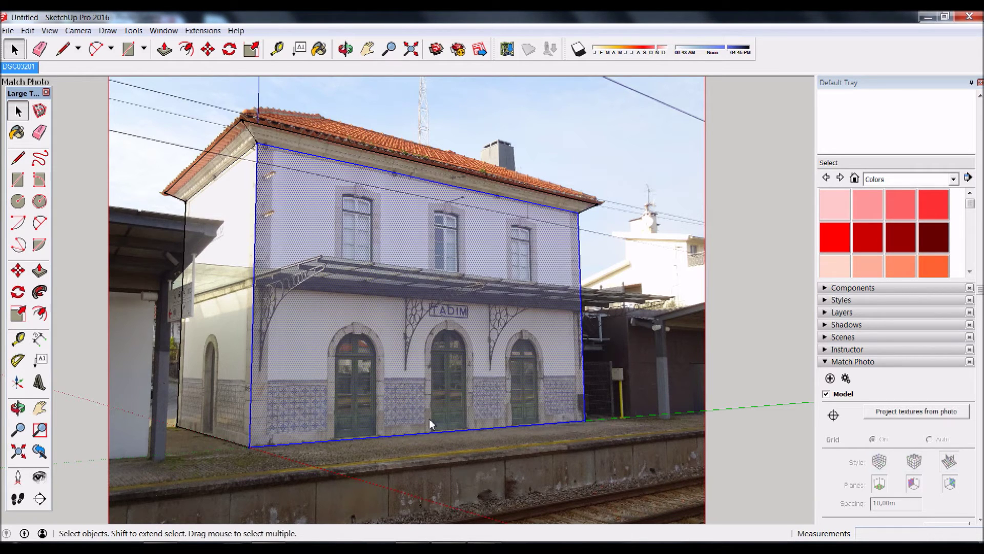
{"action": "key", "text": "o"}
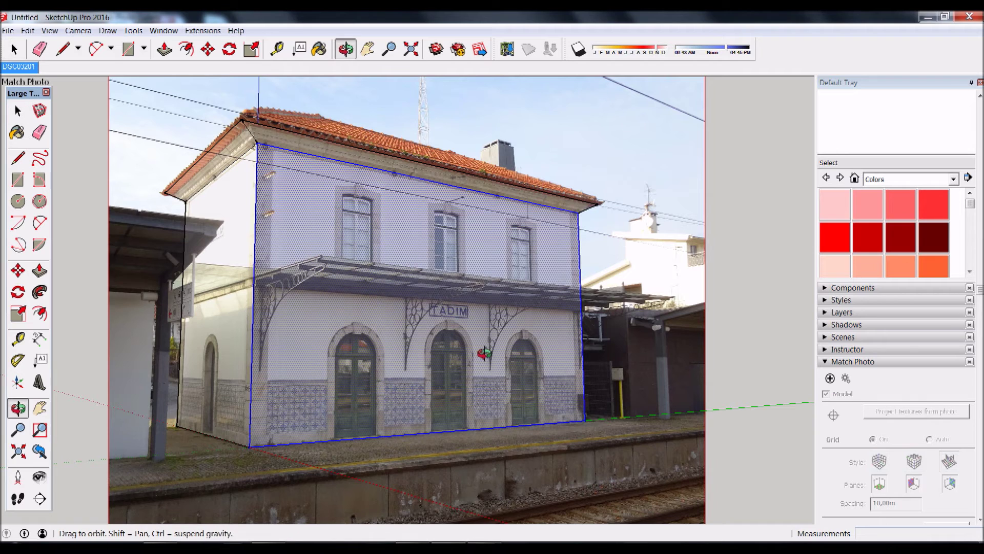
{"action": "mouse_move", "coordinate": [463, 355]}
{"action": "left_mouse_down"}
{"action": "mouse_move", "coordinate": [444, 383]}
{"action": "mouse_move", "coordinate": [551, 378]}
{"action": "mouse_move", "coordinate": [531, 384]}
{"action": "left_mouse_up"}
{"action": "key", "text": "space"}
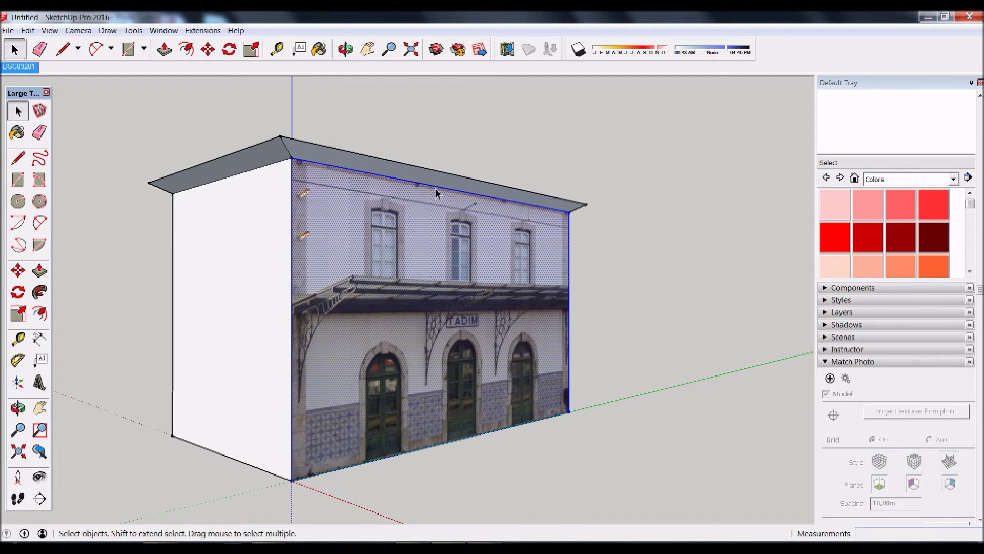
{"action": "left_click", "coordinate": [20, 67]}
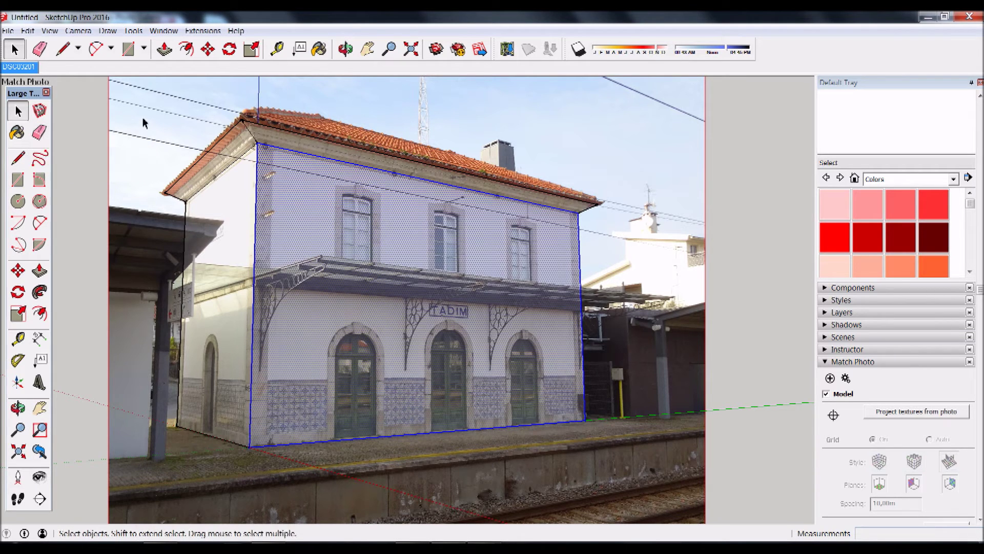
Project the photo onto the whole selected building, overwriting existing materials, and orbit to inspect.
{"action": "left_click", "coordinate": [145, 149]}
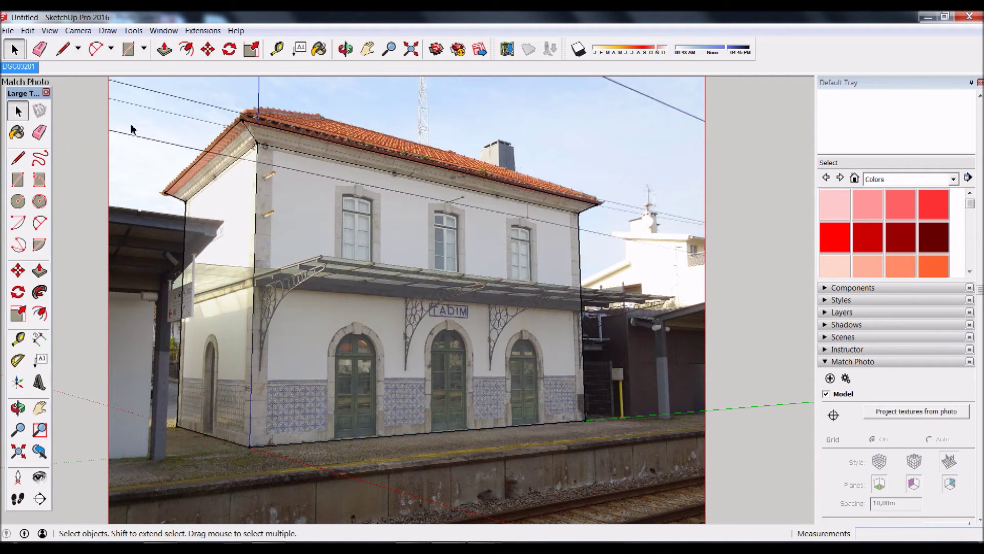
{"action": "left_click_drag", "start_coordinate": [113, 97], "coordinate": [655, 496]}
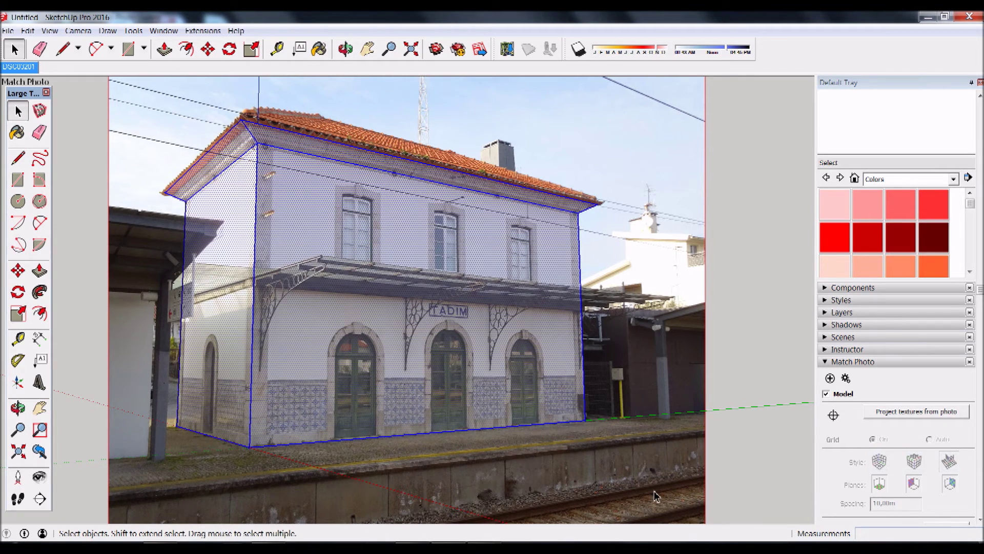
{"action": "right_click", "coordinate": [240, 252]}
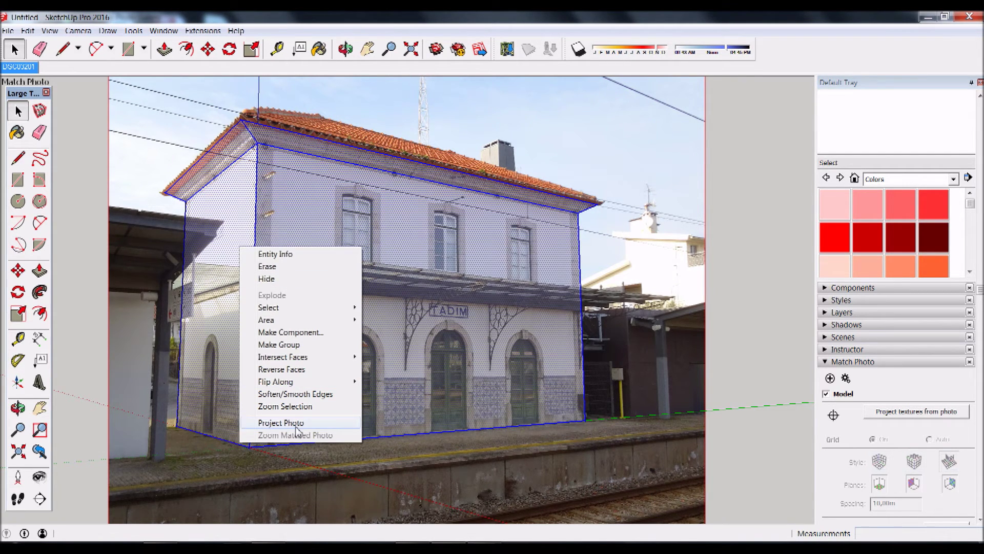
{"action": "left_click", "coordinate": [281, 422]}
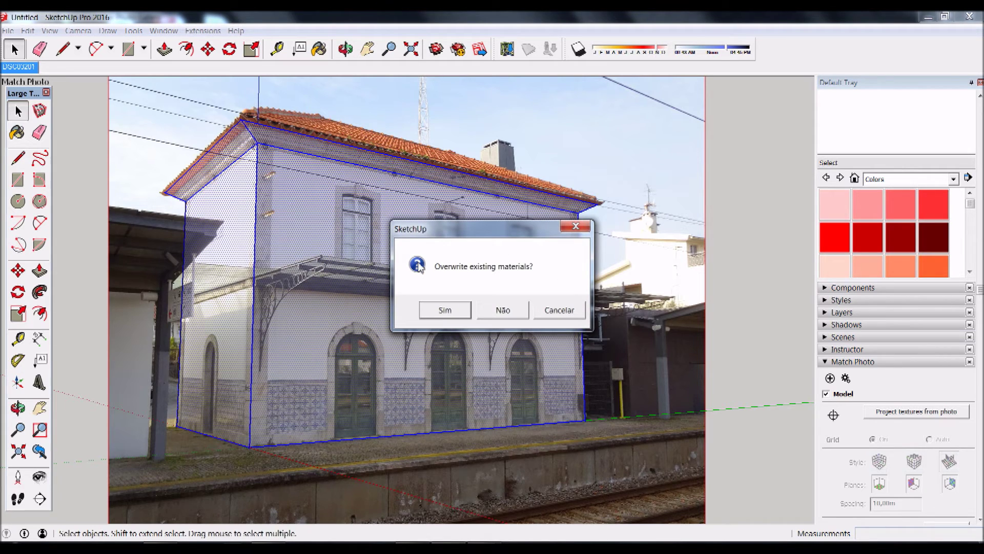
{"action": "left_click_drag", "start_coordinate": [510, 233], "coordinate": [643, 209]}
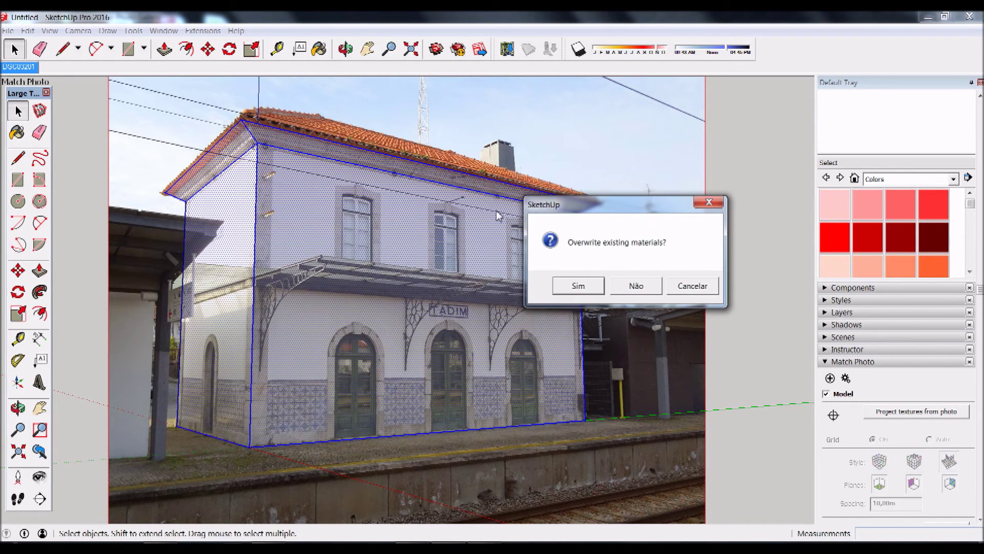
{"action": "left_click", "coordinate": [574, 289]}
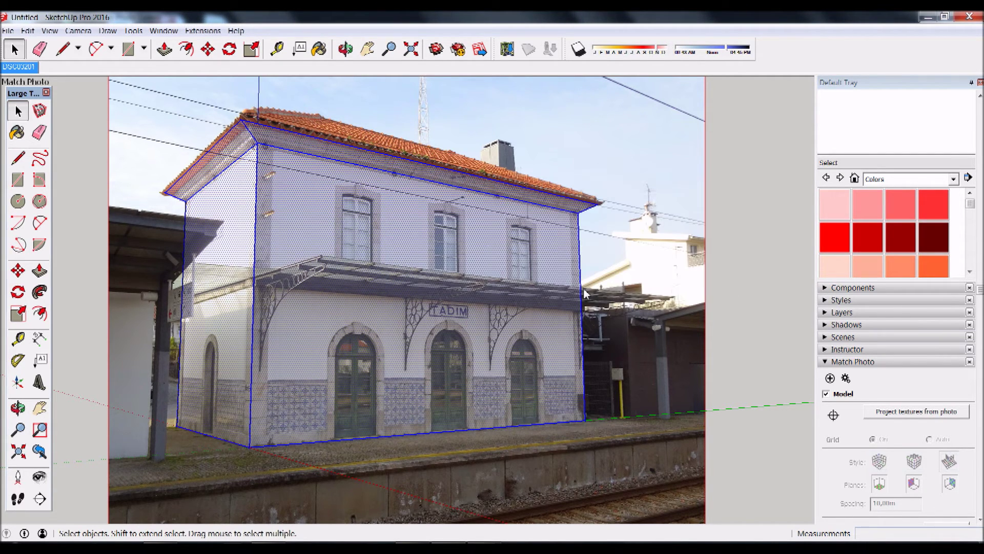
{"action": "middle_click_drag", "start_coordinate": [385, 251], "coordinate": [434, 285]}
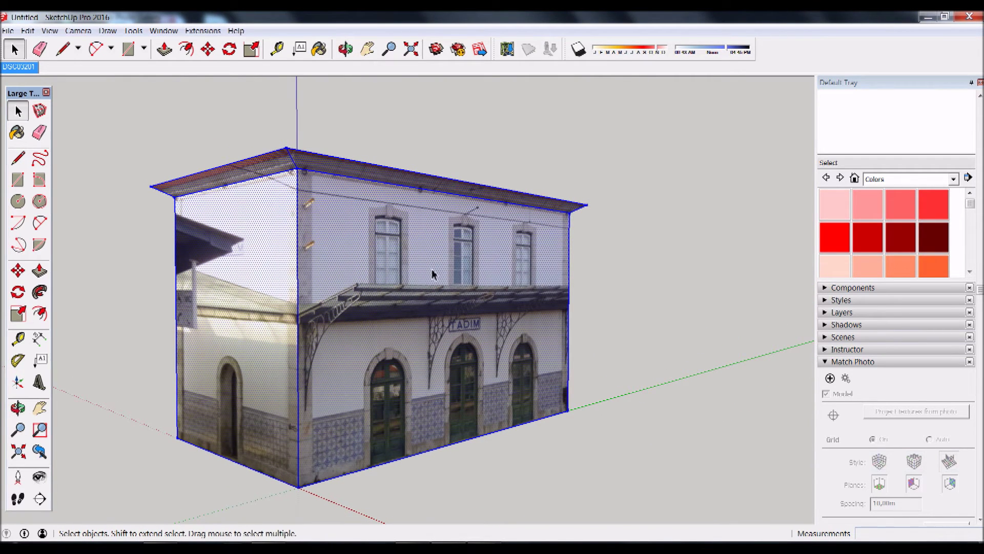
{"action": "middle_click_drag", "start_coordinate": [432, 275], "coordinate": [235, 192]}
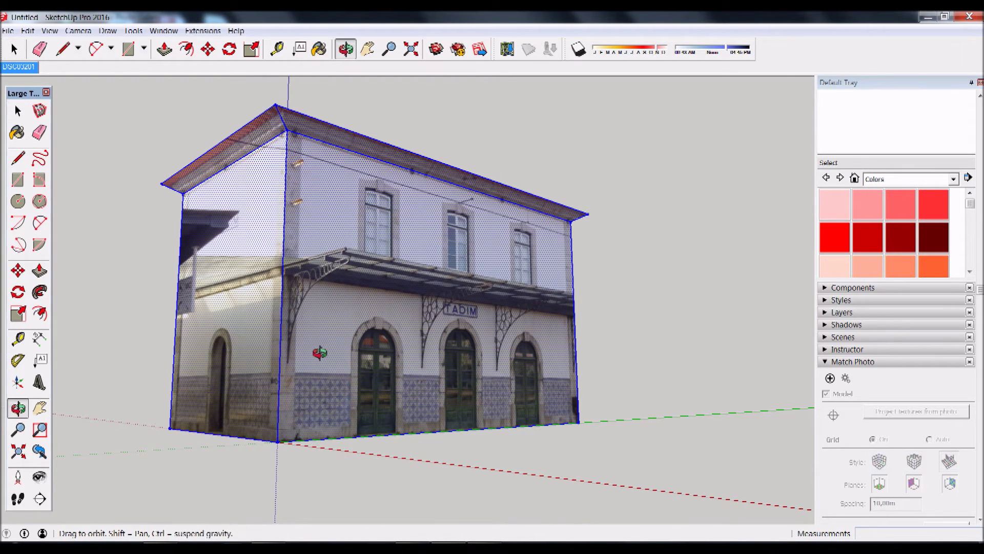
{"action": "middle_click_drag", "start_coordinate": [319, 355], "coordinate": [317, 370]}
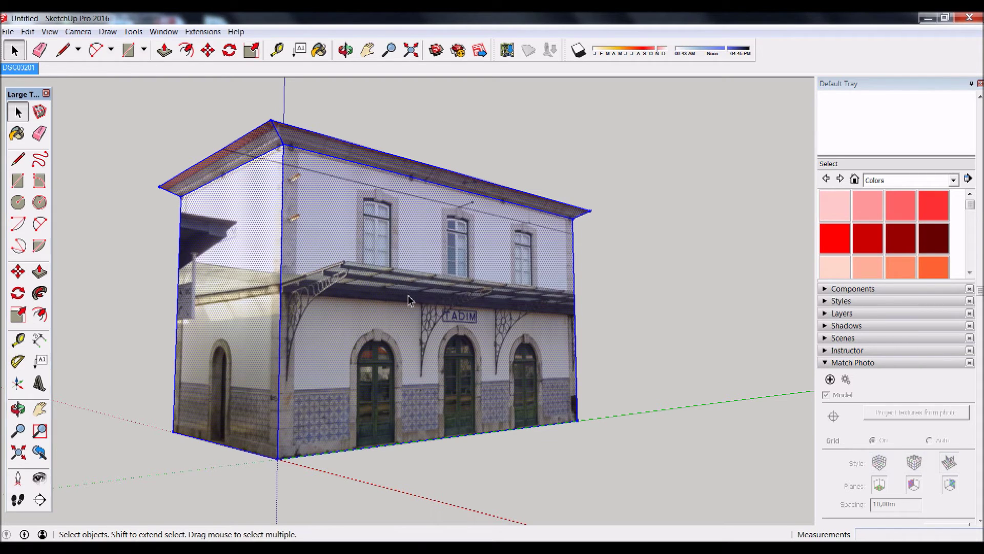
Look up the previous station photo, DSC03198.JPG, in the photo viewer.
{"action": "key", "text": "alt+Tab"}
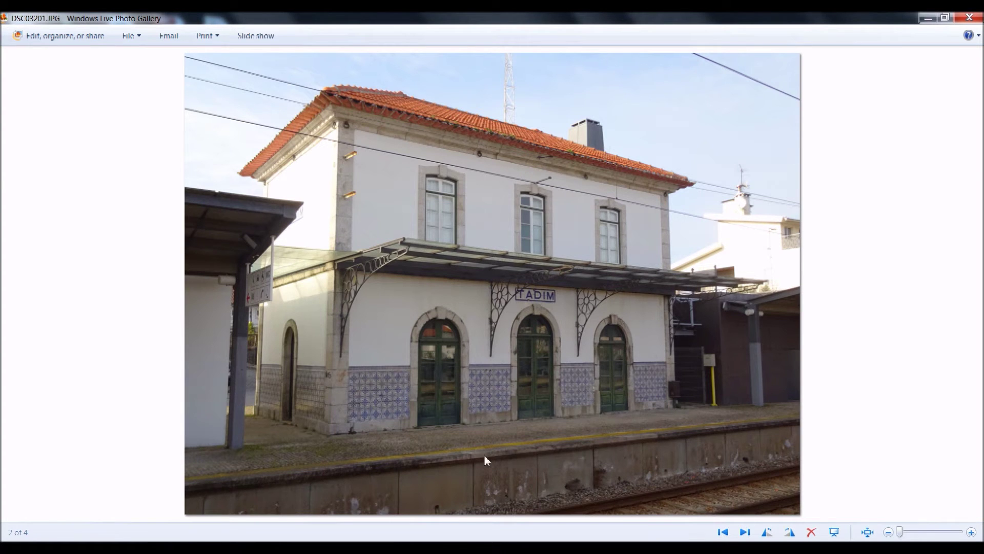
{"action": "left_click", "coordinate": [723, 533]}
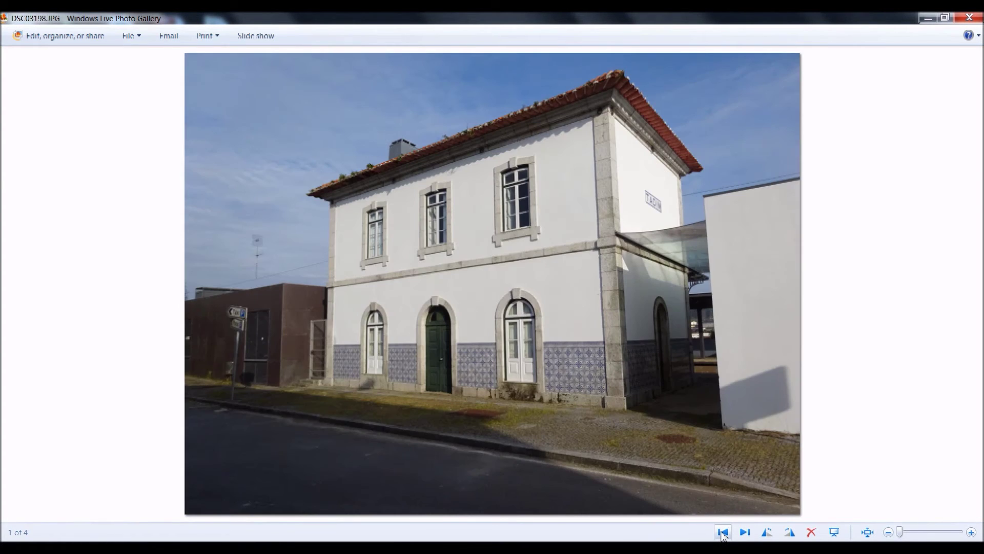
{"action": "key", "text": "alt+Tab"}
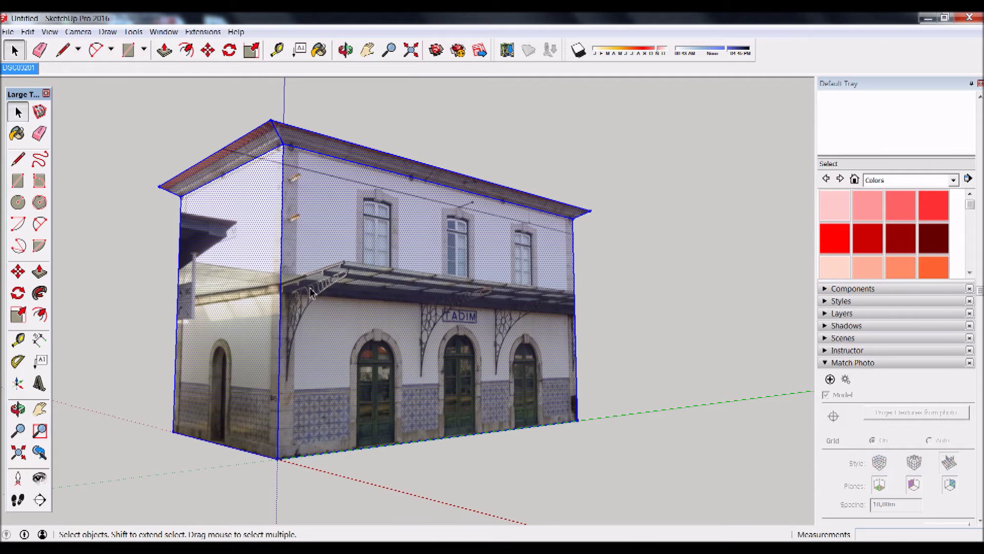
{"action": "key", "text": "o"}
{"action": "left_click_drag", "start_coordinate": [250, 314], "coordinate": [319, 308]}
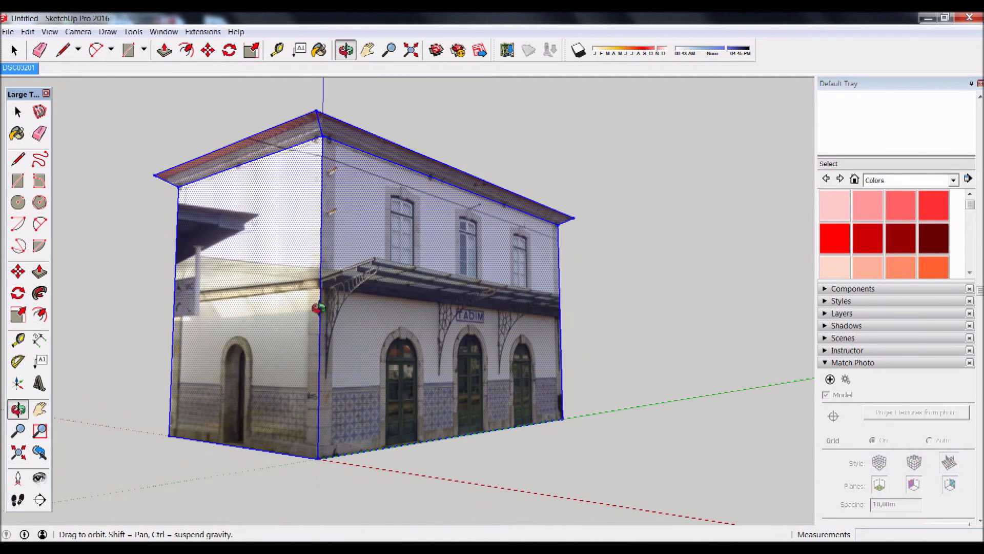
{"action": "left_click_drag", "start_coordinate": [406, 313], "coordinate": [687, 314]}
{"action": "key", "text": "space"}
{"action": "middle_click_drag", "start_coordinate": [646, 314], "coordinate": [617, 315]}
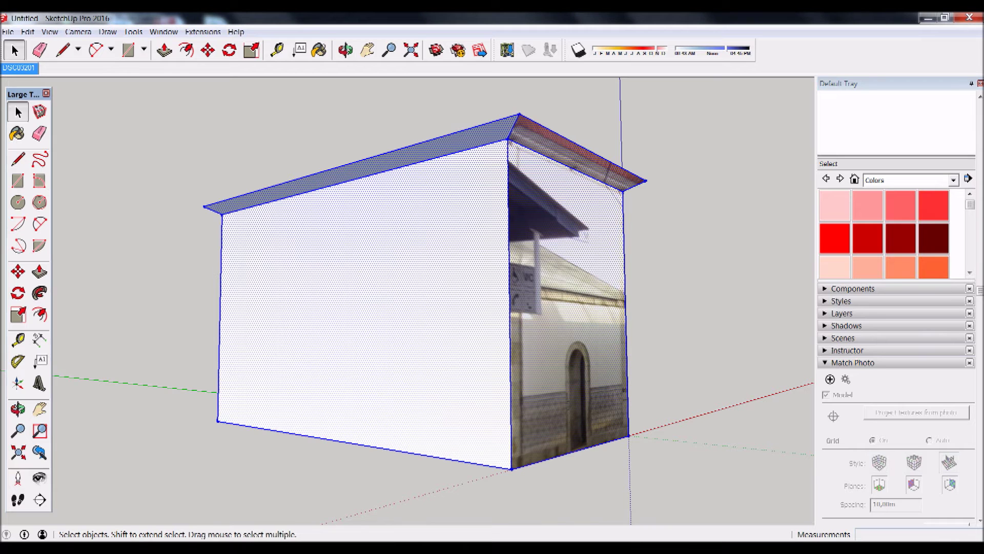
{"action": "middle_click_drag", "start_coordinate": [564, 260], "coordinate": [521, 263]}
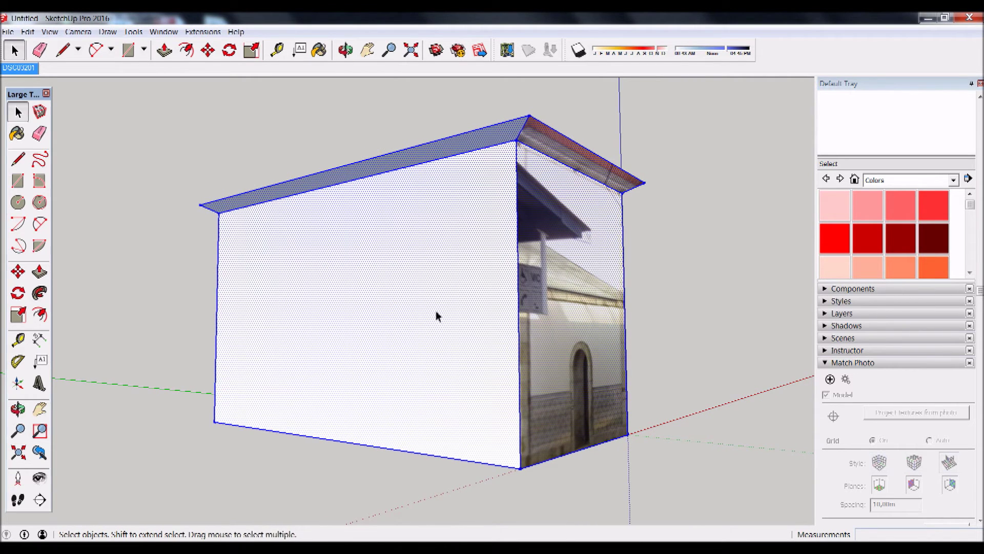
{"action": "middle_click_drag", "start_coordinate": [454, 343], "coordinate": [498, 341]}
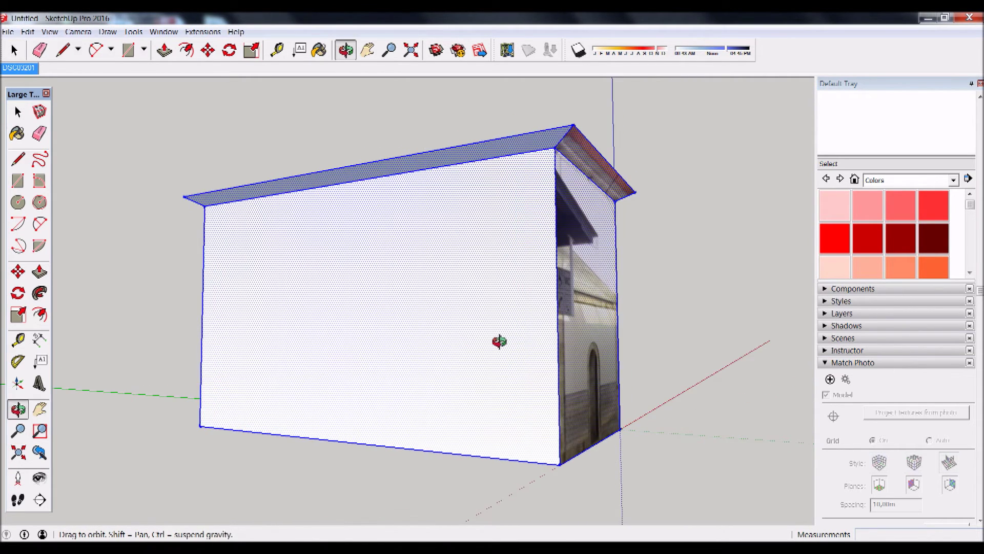
{"action": "mouse_move", "coordinate": [520, 303]}
{"action": "middle_mouse_down"}
{"action": "mouse_move", "coordinate": [525, 292]}
{"action": "mouse_move", "coordinate": [289, 270]}
{"action": "middle_mouse_up"}
{"action": "left_click", "coordinate": [8, 32]}
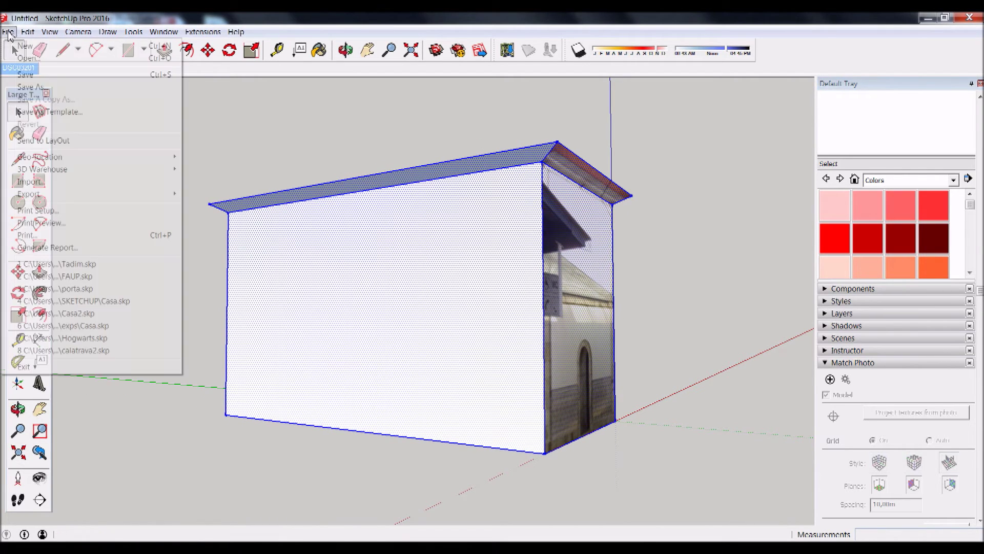
Import DSC03198.JPG as a new matched photo.
{"action": "left_click", "coordinate": [41, 183]}
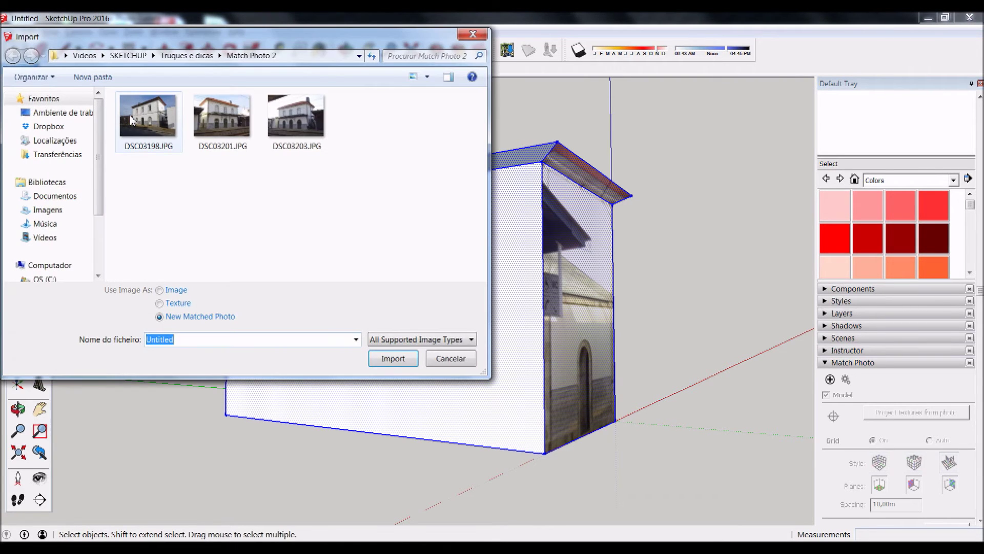
{"action": "left_click", "coordinate": [134, 121]}
{"action": "left_click", "coordinate": [394, 359]}
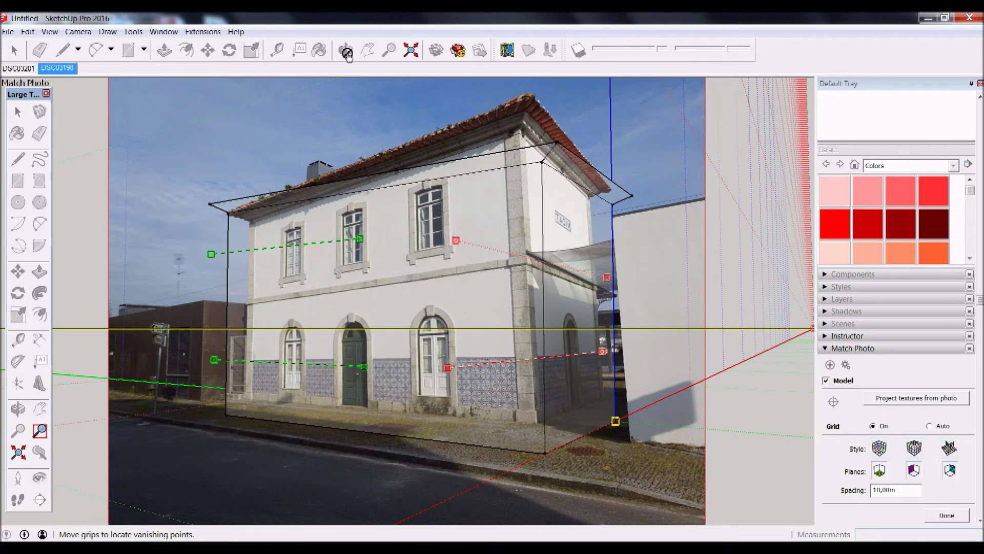
Align the green lines with the roofline and tile base, and a red line with the roof edge.
{"action": "left_click_drag", "start_coordinate": [326, 246], "coordinate": [413, 187]}
{"action": "mouse_move", "coordinate": [331, 368]}
{"action": "left_mouse_down"}
{"action": "mouse_move", "coordinate": [391, 400]}
{"action": "mouse_move", "coordinate": [476, 421]}
{"action": "left_mouse_up"}
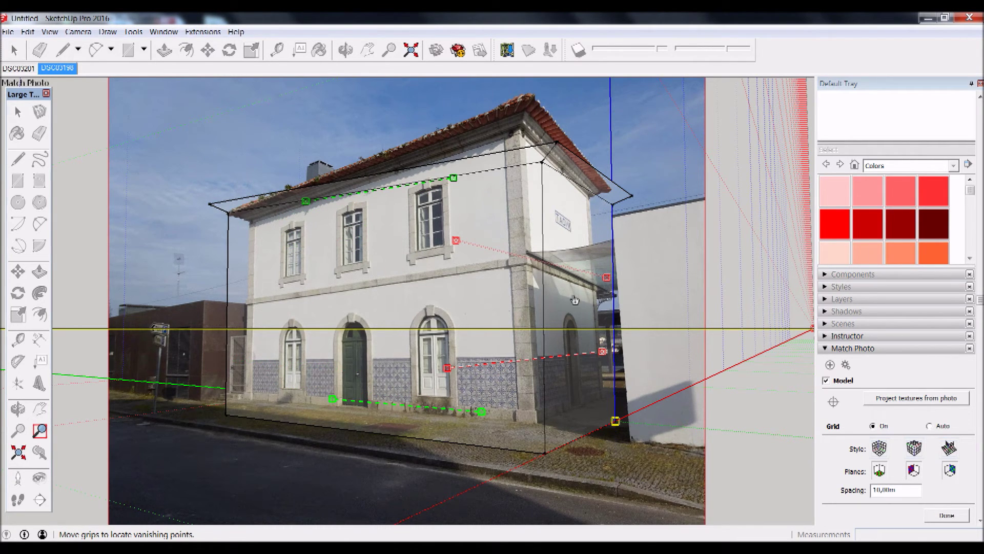
{"action": "left_click_drag", "start_coordinate": [520, 259], "coordinate": [544, 159]}
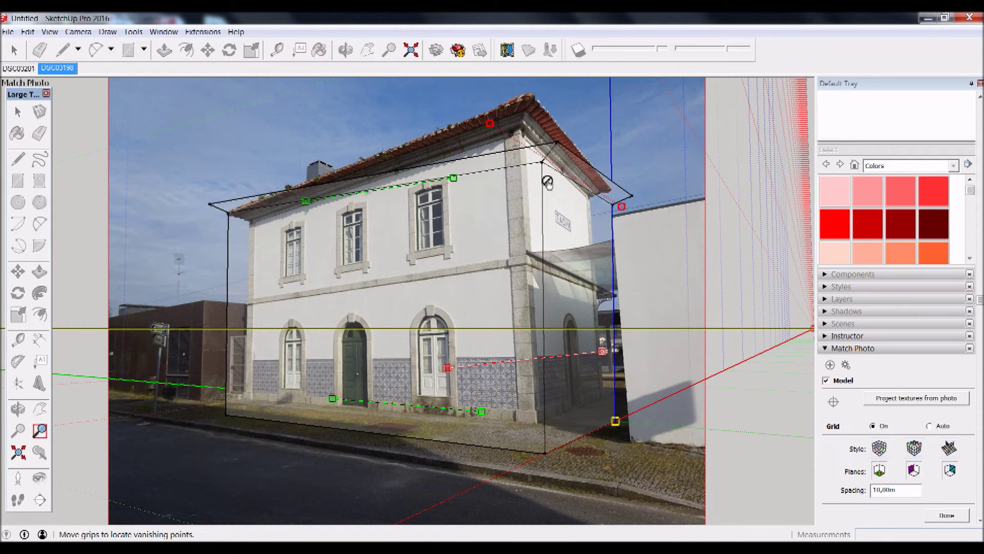
{"action": "left_click_drag", "start_coordinate": [536, 360], "coordinate": [565, 402]}
{"action": "scroll", "coordinate": [524, 438], "scroll_direction": "down", "scroll_amount": 1}
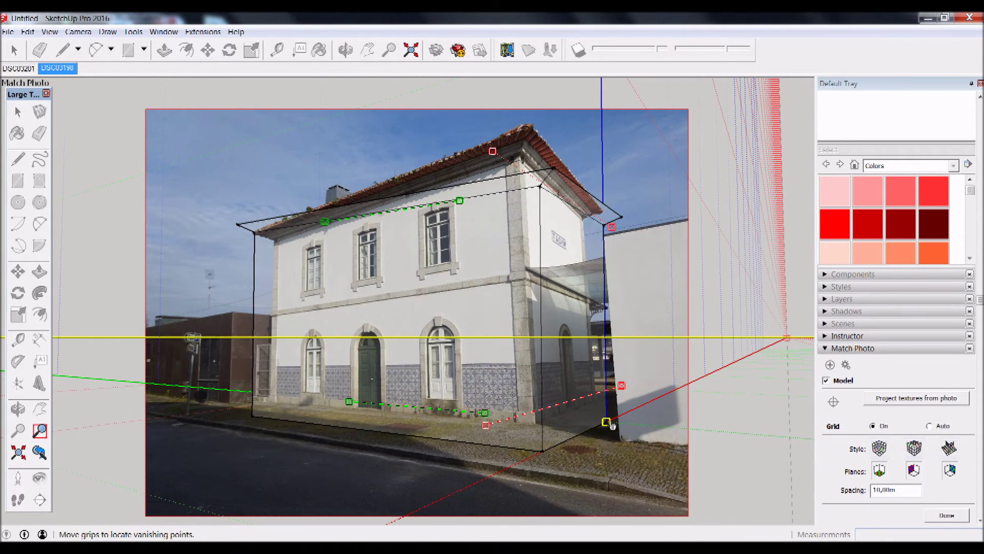
Move the axis origin to the foot of the station's wall corner.
{"action": "mouse_move", "coordinate": [606, 420]}
{"action": "left_mouse_down"}
{"action": "mouse_move", "coordinate": [564, 448]}
{"action": "mouse_move", "coordinate": [525, 447]}
{"action": "mouse_move", "coordinate": [552, 416]}
{"action": "left_mouse_up"}
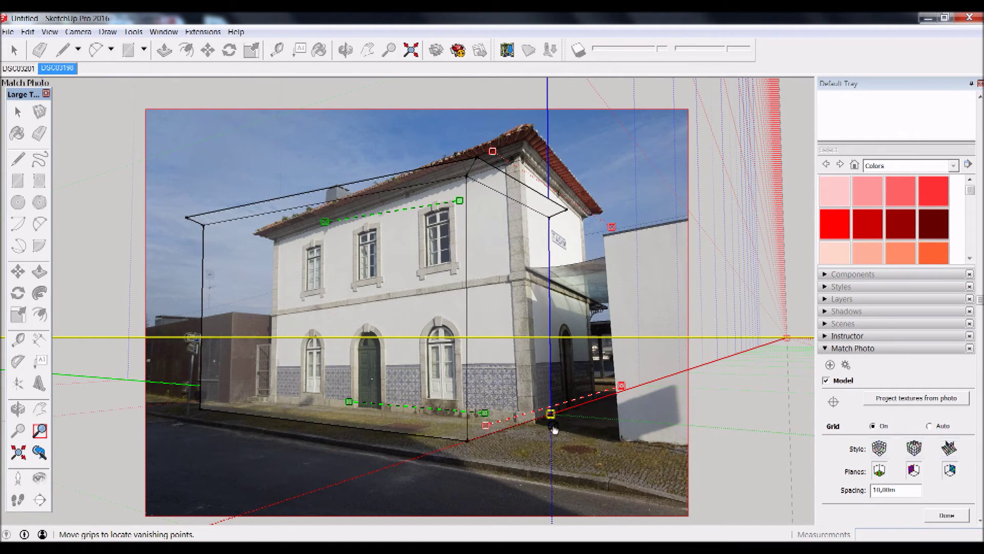
{"action": "scroll", "coordinate": [553, 429], "scroll_direction": "up", "scroll_amount": 2}
{"action": "scroll", "coordinate": [554, 429], "scroll_direction": "up", "scroll_amount": 2}
{"action": "scroll", "coordinate": [554, 429], "scroll_direction": "up", "scroll_amount": 2}
{"action": "scroll", "coordinate": [553, 429], "scroll_direction": "up", "scroll_amount": 2}
{"action": "scroll", "coordinate": [553, 429], "scroll_direction": "down", "scroll_amount": 5}
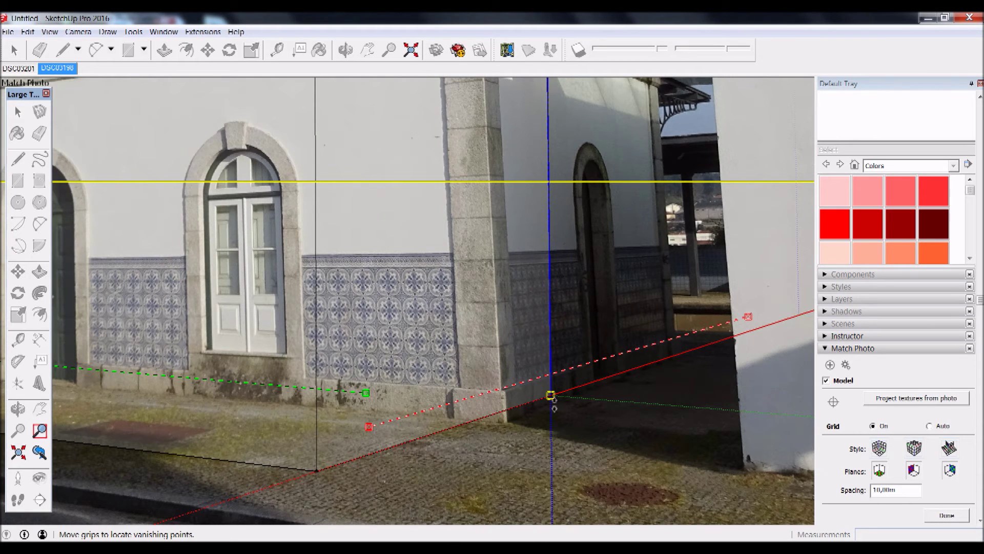
{"action": "left_click_drag", "start_coordinate": [551, 398], "coordinate": [595, 387]}
{"action": "scroll", "coordinate": [594, 387], "scroll_direction": "up", "scroll_amount": 1}
{"action": "scroll", "coordinate": [659, 368], "scroll_direction": "up", "scroll_amount": 2}
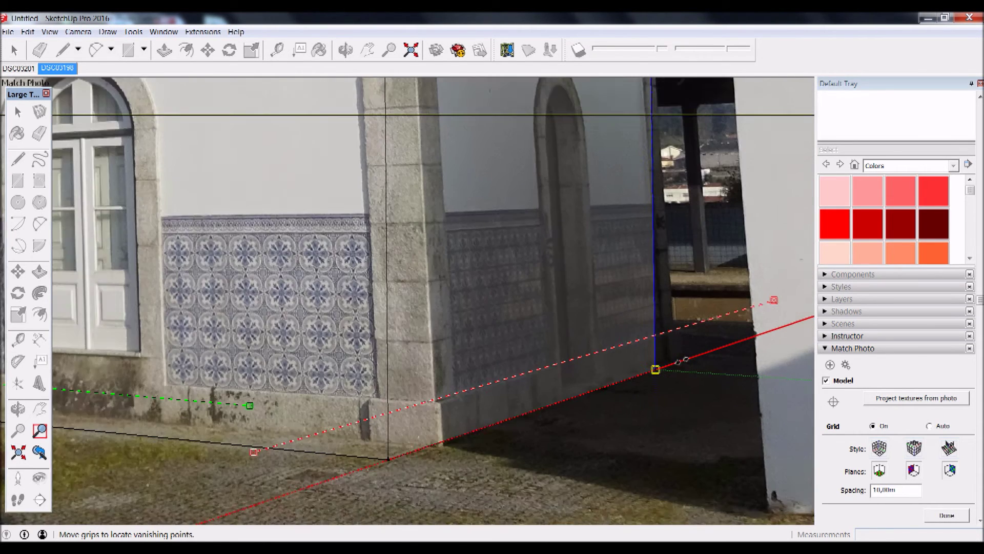
{"action": "scroll", "coordinate": [651, 370], "scroll_direction": "up", "scroll_amount": 2}
{"action": "scroll", "coordinate": [637, 374], "scroll_direction": "up", "scroll_amount": 2}
{"action": "left_click_drag", "start_coordinate": [615, 385], "coordinate": [668, 350]}
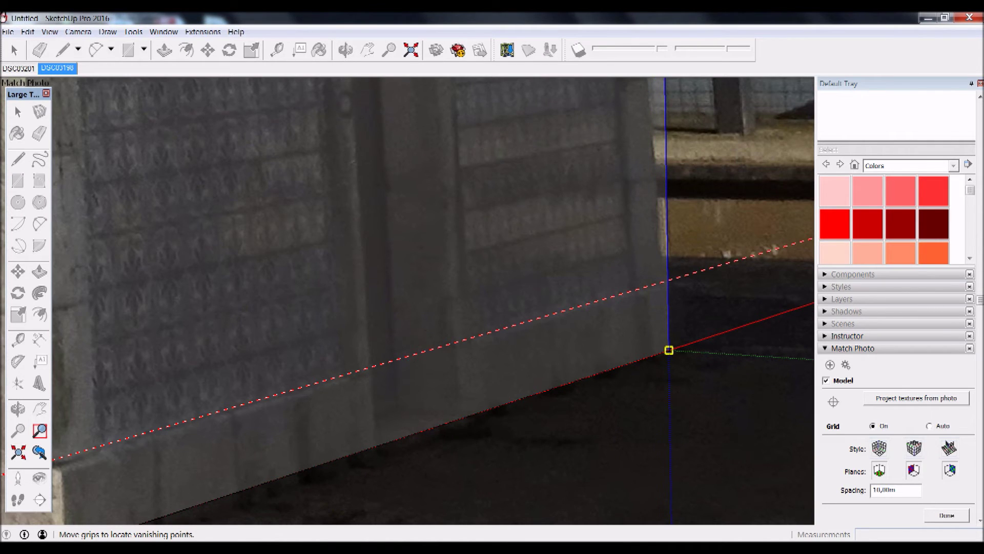
Compare with the DSC03201 matched photo, then switch back to DSC03198.
{"action": "left_click", "coordinate": [19, 67]}
{"action": "scroll", "coordinate": [381, 410], "scroll_direction": "down", "scroll_amount": 1}
{"action": "scroll", "coordinate": [369, 408], "scroll_direction": "down", "scroll_amount": 2}
{"action": "scroll", "coordinate": [241, 449], "scroll_direction": "up", "scroll_amount": 4}
{"action": "scroll", "coordinate": [285, 459], "scroll_direction": "up", "scroll_amount": 1}
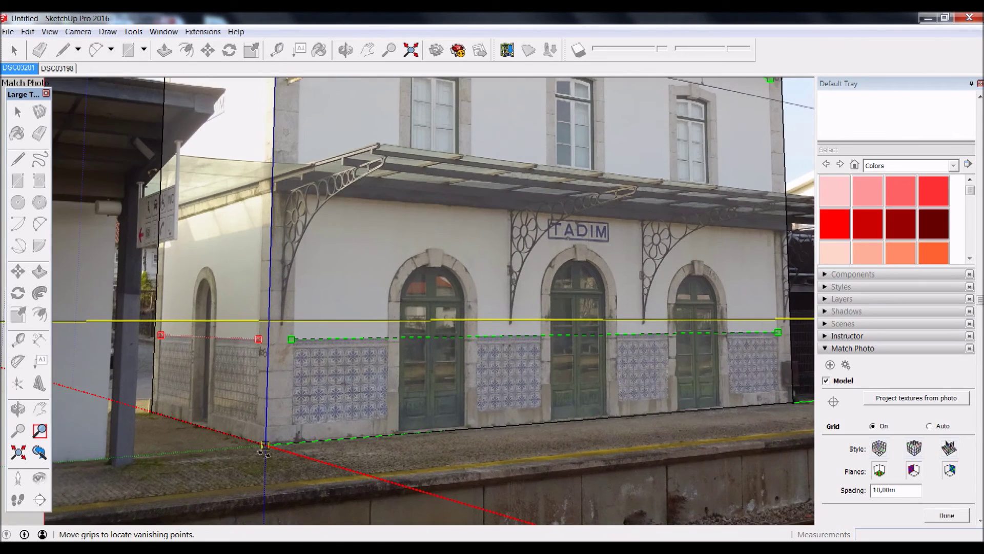
{"action": "left_click", "coordinate": [59, 71]}
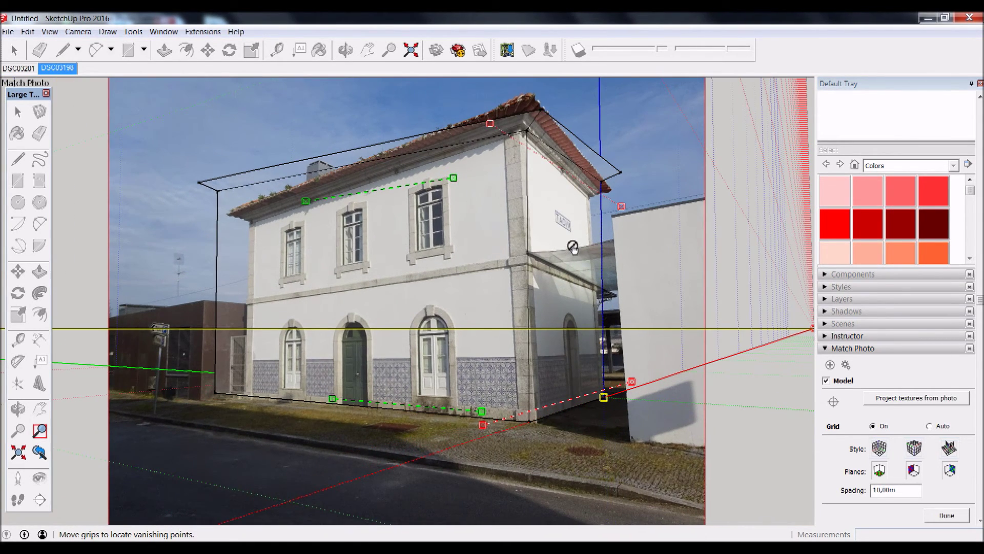
Align the red vanishing lines with the side wall and the tile base.
{"action": "scroll", "coordinate": [602, 405], "scroll_direction": "up", "scroll_amount": 2}
{"action": "scroll", "coordinate": [602, 418], "scroll_direction": "up", "scroll_amount": 1}
{"action": "scroll", "coordinate": [601, 418], "scroll_direction": "up", "scroll_amount": 1}
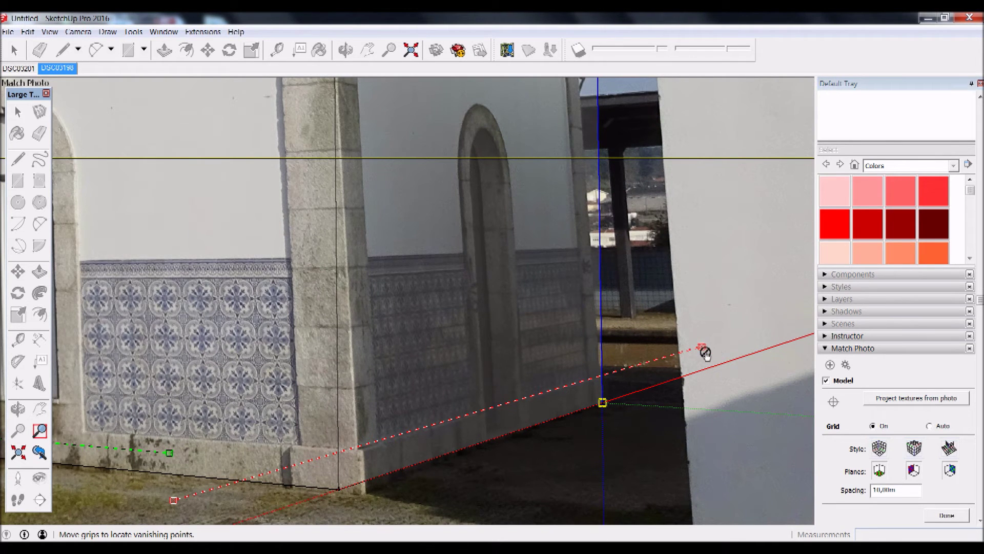
{"action": "left_click_drag", "start_coordinate": [702, 347], "coordinate": [578, 244]}
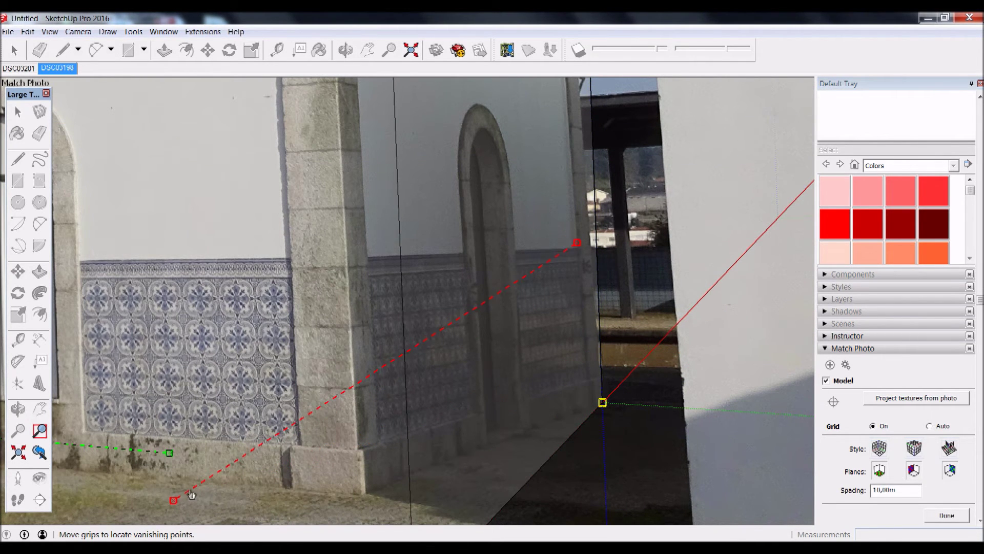
{"action": "left_click_drag", "start_coordinate": [173, 499], "coordinate": [361, 264]}
{"action": "scroll", "coordinate": [608, 270], "scroll_direction": "up", "scroll_amount": 1}
{"action": "scroll", "coordinate": [567, 238], "scroll_direction": "up", "scroll_amount": 2}
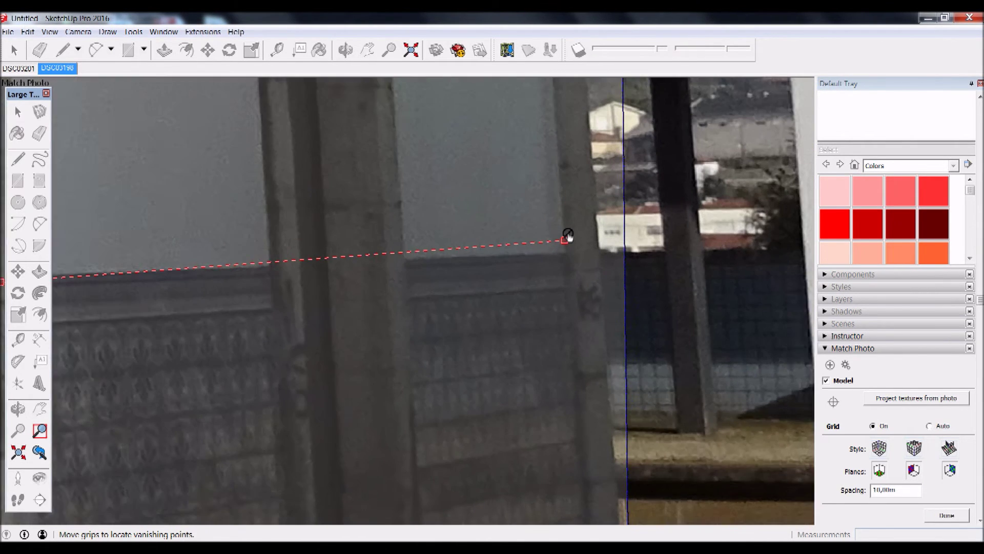
{"action": "mouse_move", "coordinate": [568, 241]}
{"action": "left_mouse_down"}
{"action": "mouse_move", "coordinate": [569, 254]}
{"action": "mouse_move", "coordinate": [585, 254]}
{"action": "left_mouse_up"}
{"action": "scroll", "coordinate": [404, 265], "scroll_direction": "down", "scroll_amount": 2}
{"action": "scroll", "coordinate": [169, 277], "scroll_direction": "up", "scroll_amount": 3}
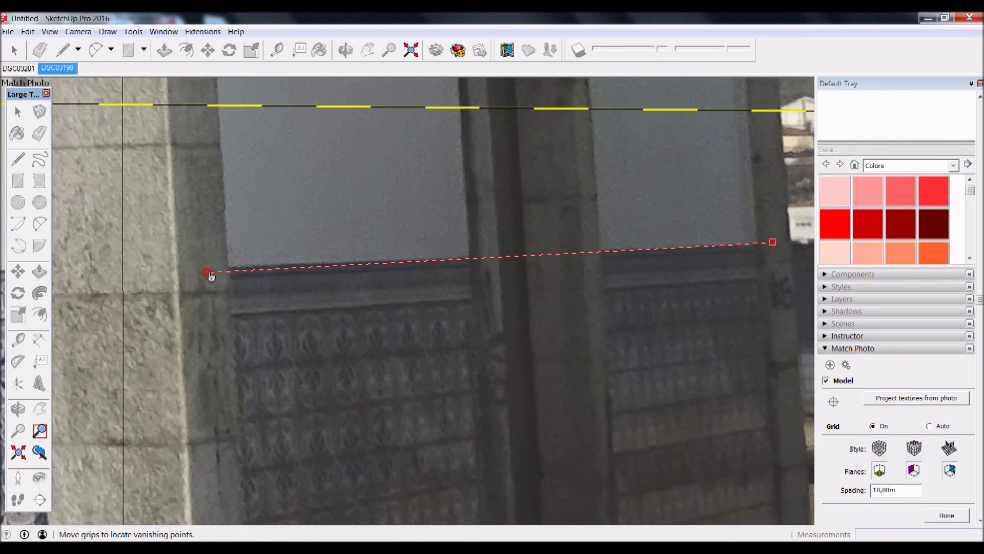
{"action": "scroll", "coordinate": [205, 308], "scroll_direction": "down", "scroll_amount": 5}
{"action": "scroll", "coordinate": [205, 310], "scroll_direction": "down", "scroll_amount": 5}
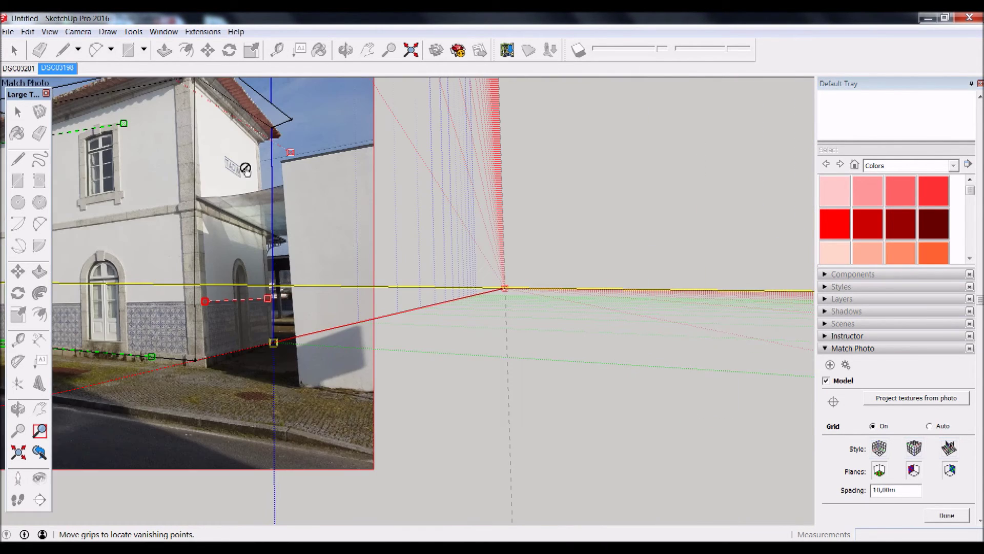
{"action": "scroll", "coordinate": [237, 127], "scroll_direction": "up", "scroll_amount": 6}
Fit the red grips along the side eave and roof corner, then finish Match Photo editing.
{"action": "left_click_drag", "start_coordinate": [402, 262], "coordinate": [284, 230]}
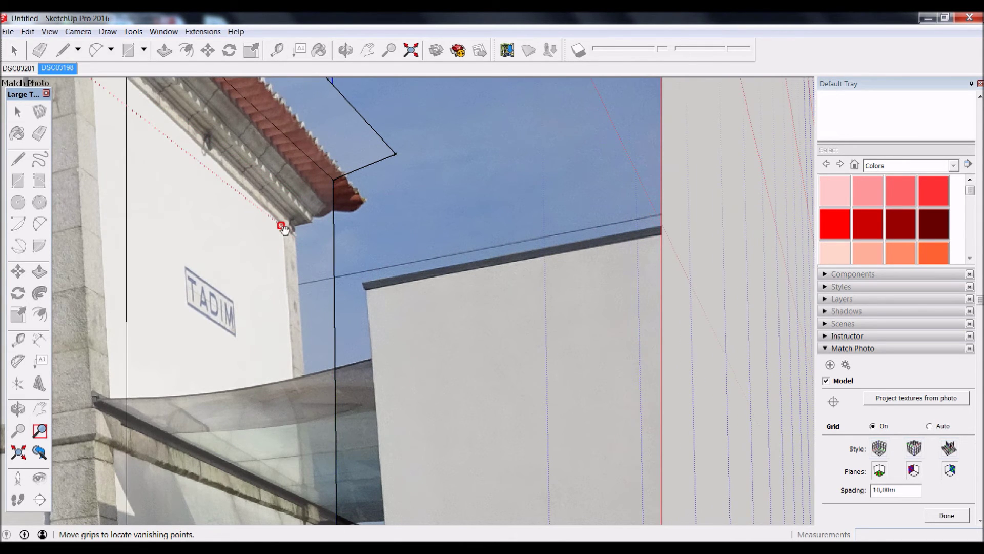
{"action": "scroll", "coordinate": [163, 268], "scroll_direction": "down", "scroll_amount": 3}
{"action": "scroll", "coordinate": [79, 147], "scroll_direction": "up", "scroll_amount": 4}
{"action": "scroll", "coordinate": [57, 163], "scroll_direction": "up", "scroll_amount": 1}
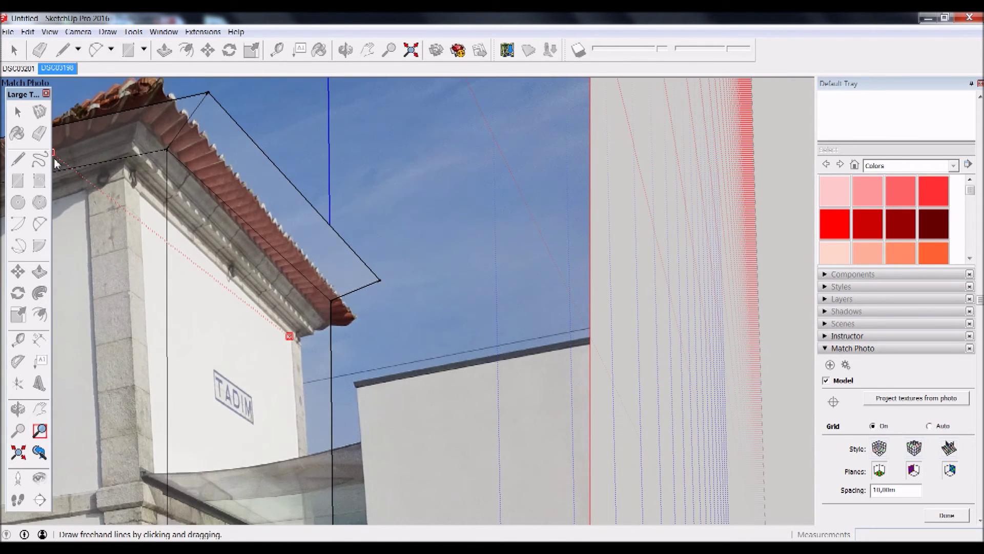
{"action": "mouse_move", "coordinate": [56, 155]}
{"action": "left_mouse_down"}
{"action": "mouse_move", "coordinate": [124, 180]}
{"action": "mouse_move", "coordinate": [136, 189]}
{"action": "mouse_move", "coordinate": [129, 192]}
{"action": "left_mouse_up"}
{"action": "scroll", "coordinate": [134, 187], "scroll_direction": "up", "scroll_amount": 3}
{"action": "scroll", "coordinate": [133, 184], "scroll_direction": "up", "scroll_amount": 2}
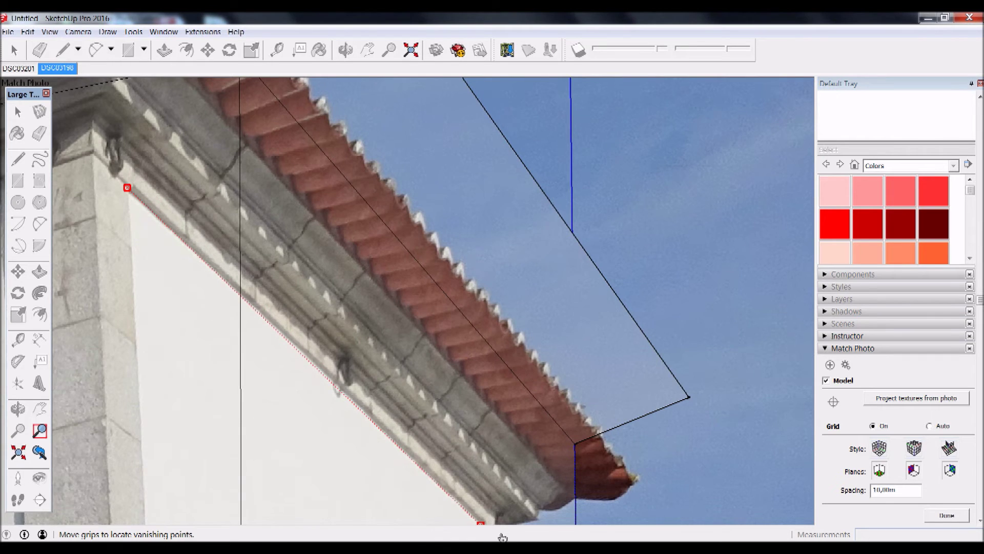
{"action": "scroll", "coordinate": [483, 480], "scroll_direction": "down", "scroll_amount": 1}
{"action": "scroll", "coordinate": [481, 518], "scroll_direction": "down", "scroll_amount": 1}
{"action": "scroll", "coordinate": [481, 518], "scroll_direction": "up", "scroll_amount": 1}
{"action": "left_click_drag", "start_coordinate": [481, 518], "coordinate": [483, 519]}
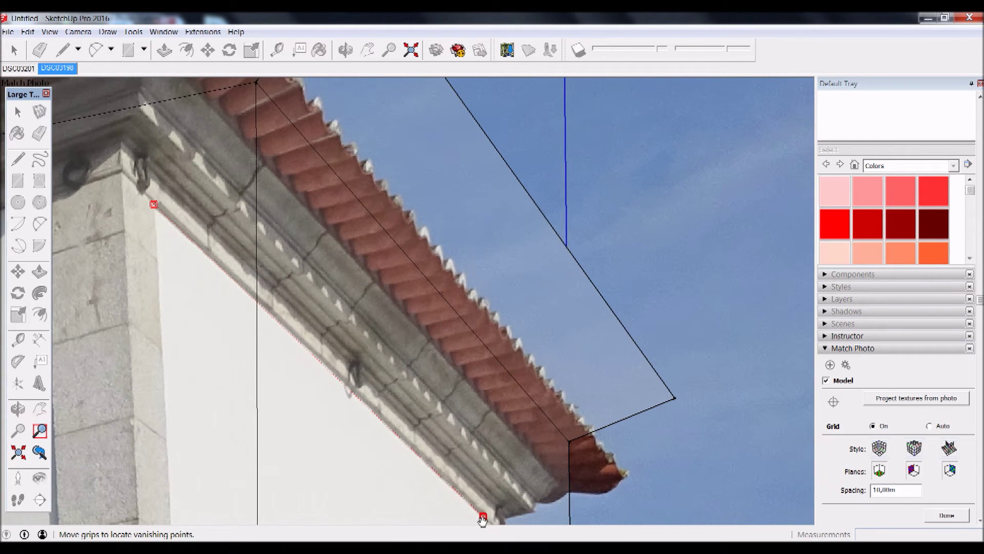
{"action": "scroll", "coordinate": [479, 496], "scroll_direction": "down", "scroll_amount": 4}
{"action": "scroll", "coordinate": [479, 497], "scroll_direction": "down", "scroll_amount": 2}
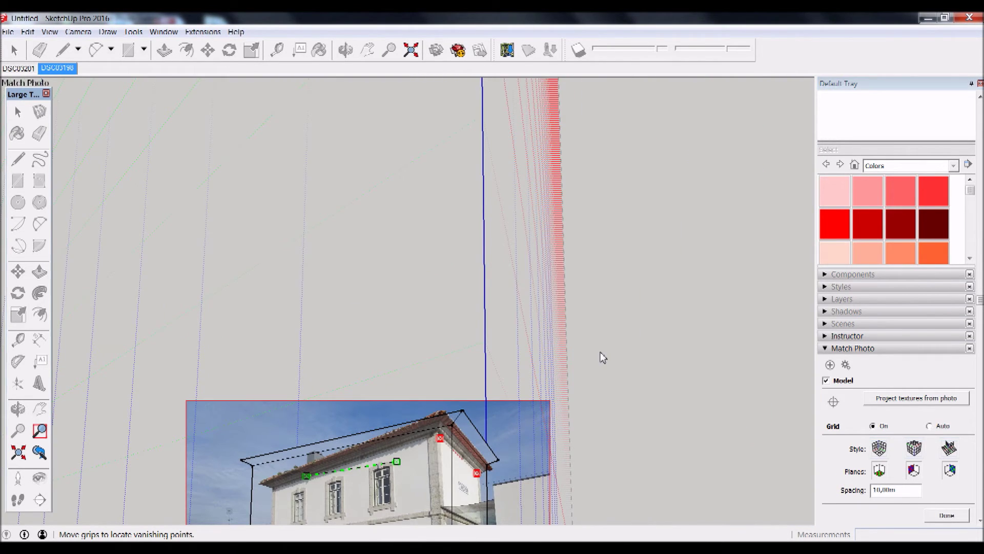
{"action": "key", "text": "Return"}
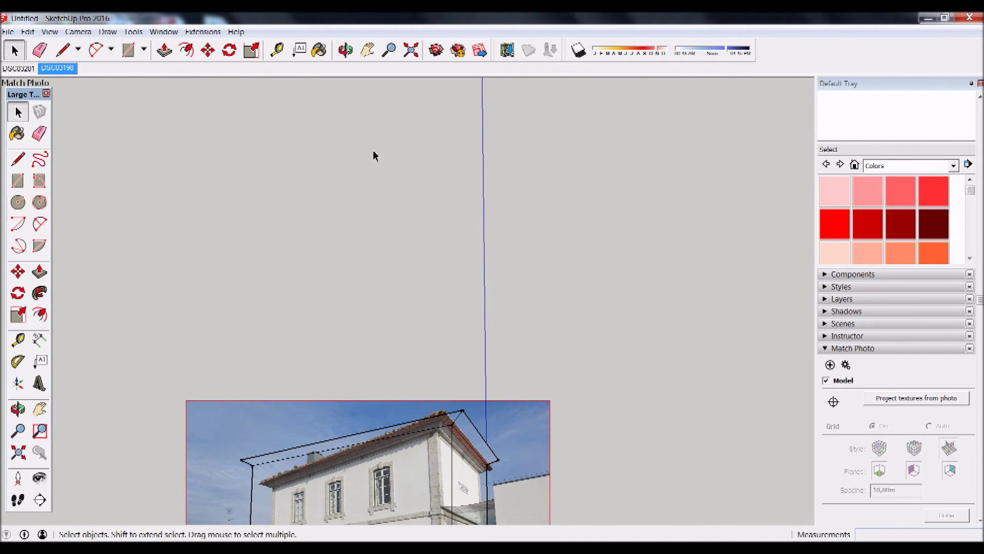
Reopen the DSC03198 matched photo for editing from its right-click menu.
{"action": "scroll", "coordinate": [382, 321], "scroll_direction": "down", "scroll_amount": 2}
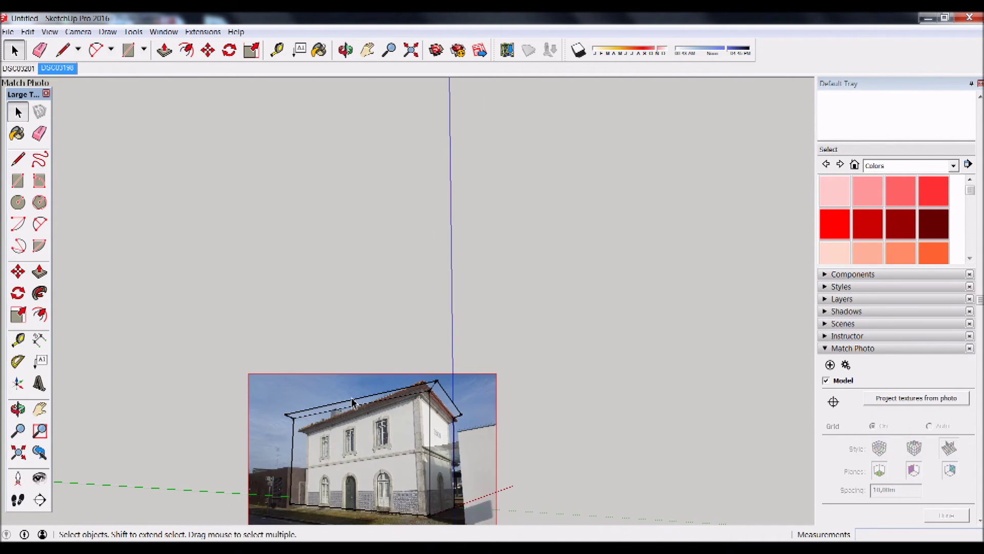
{"action": "scroll", "coordinate": [364, 318], "scroll_direction": "up", "scroll_amount": 1}
{"action": "scroll", "coordinate": [348, 312], "scroll_direction": "up", "scroll_amount": 2}
{"action": "scroll", "coordinate": [464, 307], "scroll_direction": "up", "scroll_amount": 2}
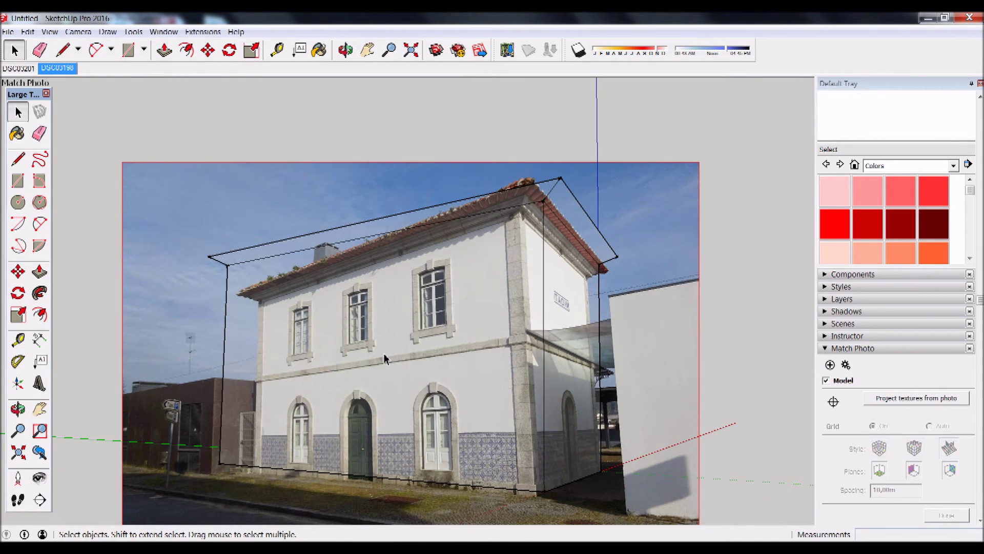
{"action": "right_click", "coordinate": [227, 212]}
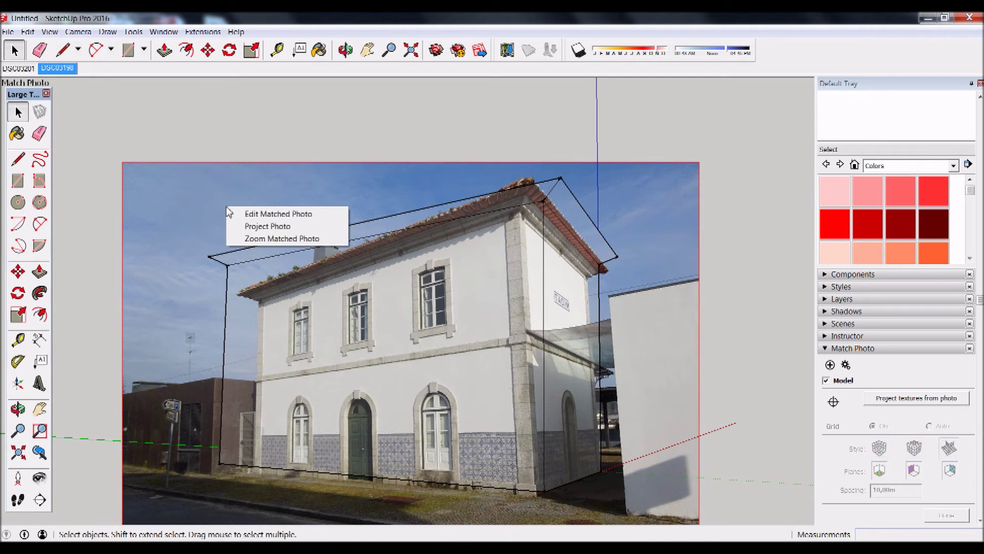
{"action": "left_click", "coordinate": [260, 215]}
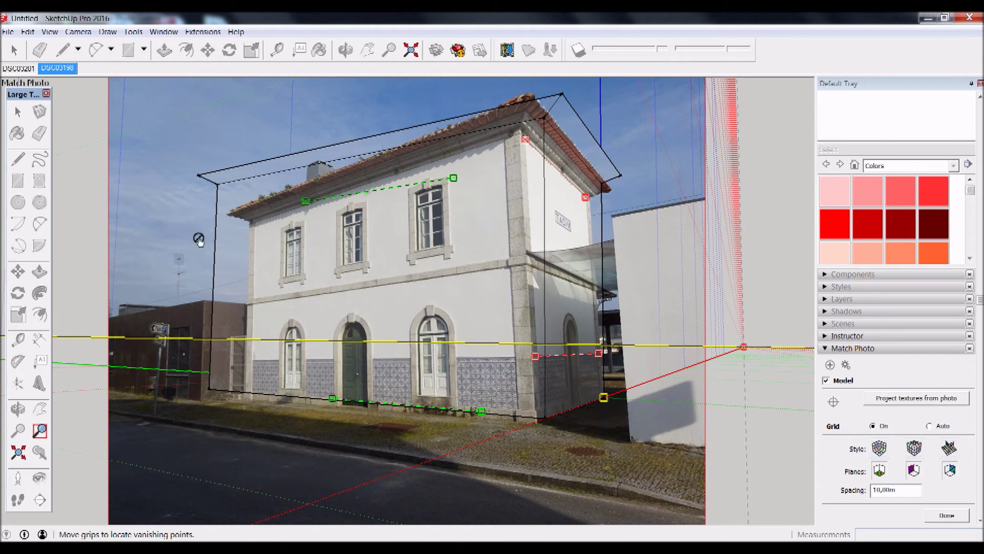
Align the upper green perspective line with the front eave, zooming in to pin its left corner.
{"action": "left_click_drag", "start_coordinate": [453, 178], "coordinate": [506, 137]}
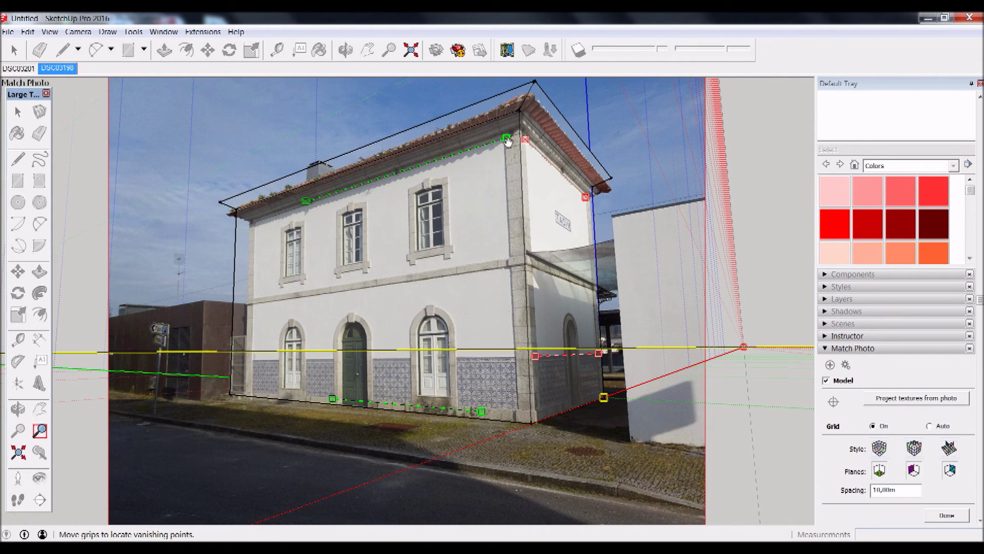
{"action": "left_click_drag", "start_coordinate": [306, 200], "coordinate": [252, 223]}
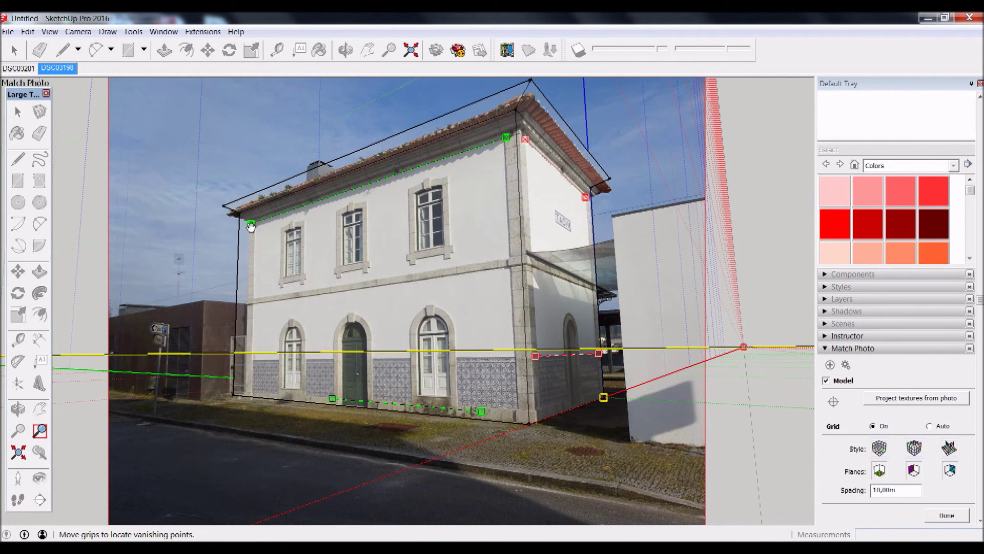
{"action": "scroll", "coordinate": [259, 213], "scroll_direction": "up", "scroll_amount": 3}
{"action": "scroll", "coordinate": [259, 213], "scroll_direction": "up", "scroll_amount": 3}
{"action": "scroll", "coordinate": [259, 213], "scroll_direction": "up", "scroll_amount": 2}
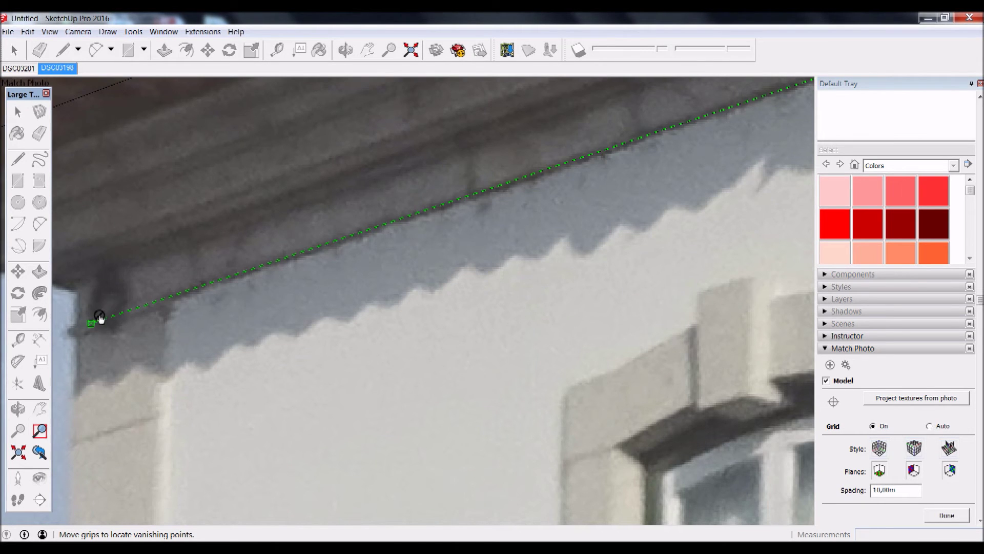
{"action": "left_click_drag", "start_coordinate": [88, 325], "coordinate": [125, 314]}
{"action": "scroll", "coordinate": [428, 282], "scroll_direction": "down", "scroll_amount": 4}
{"action": "scroll", "coordinate": [713, 165], "scroll_direction": "down", "scroll_amount": 2}
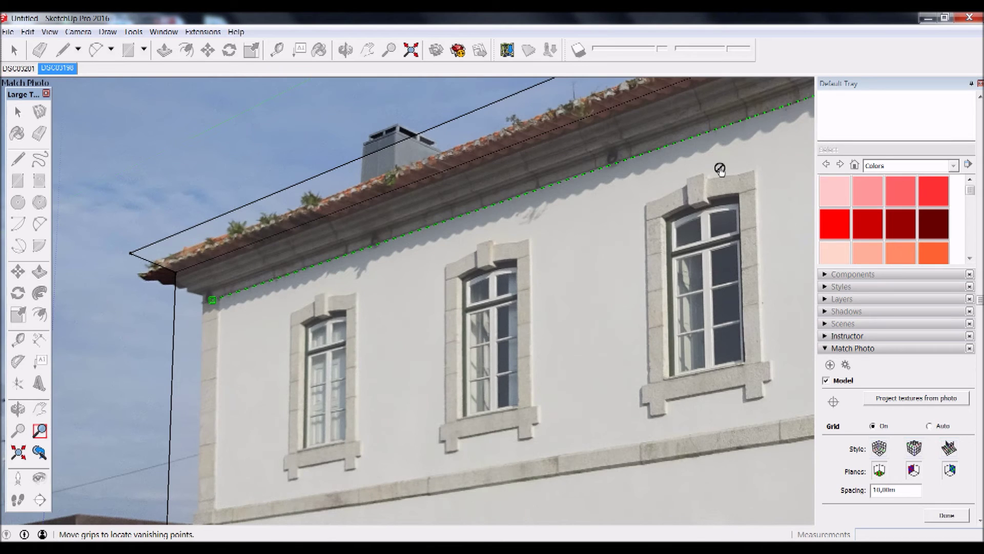
{"action": "scroll", "coordinate": [595, 171], "scroll_direction": "down", "scroll_amount": 3}
{"action": "scroll", "coordinate": [516, 266], "scroll_direction": "up", "scroll_amount": 3}
{"action": "scroll", "coordinate": [518, 307], "scroll_direction": "down", "scroll_amount": 3}
{"action": "scroll", "coordinate": [518, 433], "scroll_direction": "up", "scroll_amount": 3}
Bring the lower green line down to the wall base and level it along the tile band top.
{"action": "middle_click_drag", "start_coordinate": [518, 434], "coordinate": [504, 340], "text": "shift"}
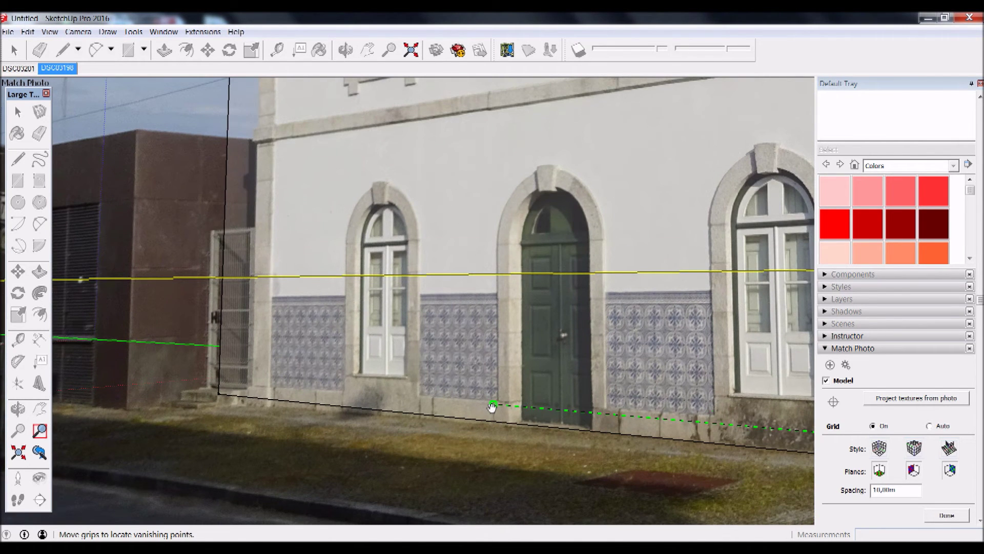
{"action": "left_click_drag", "start_coordinate": [495, 405], "coordinate": [287, 315]}
{"action": "middle_click_drag", "start_coordinate": [287, 315], "coordinate": [266, 297], "text": "shift"}
{"action": "scroll", "coordinate": [439, 373], "scroll_direction": "down", "scroll_amount": 3}
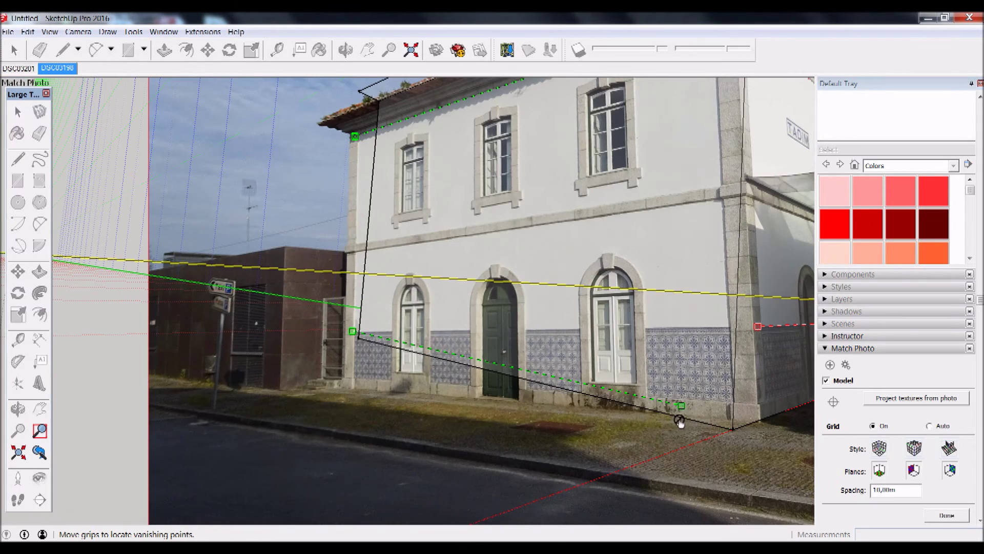
{"action": "left_click_drag", "start_coordinate": [679, 409], "coordinate": [723, 334]}
{"action": "scroll", "coordinate": [724, 333], "scroll_direction": "up", "scroll_amount": 2}
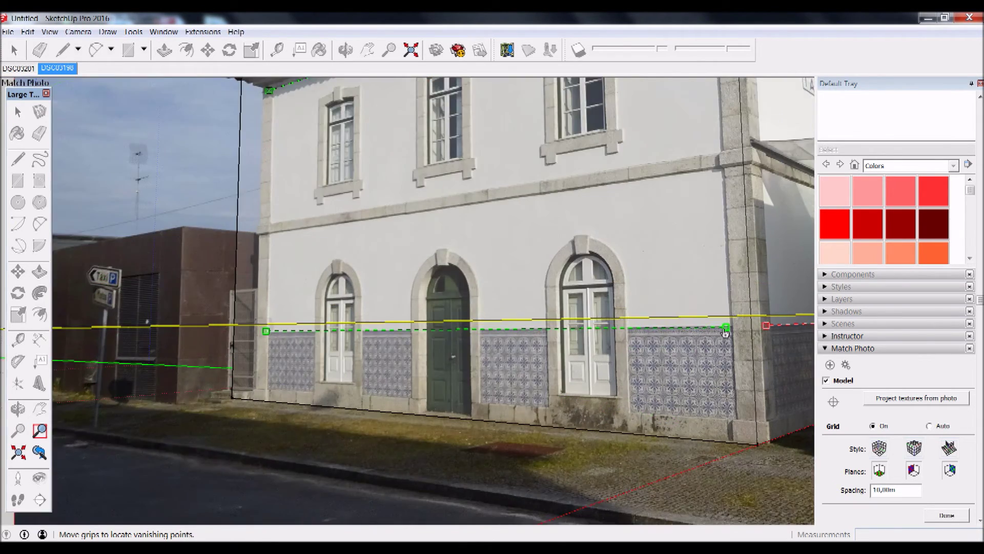
{"action": "scroll", "coordinate": [724, 335], "scroll_direction": "up", "scroll_amount": 3}
{"action": "scroll", "coordinate": [724, 334], "scroll_direction": "up", "scroll_amount": 3}
{"action": "scroll", "coordinate": [738, 325], "scroll_direction": "up", "scroll_amount": 2}
Set the lower green line's right grip on the tile band's corner.
{"action": "left_click_drag", "start_coordinate": [743, 310], "coordinate": [753, 301]}
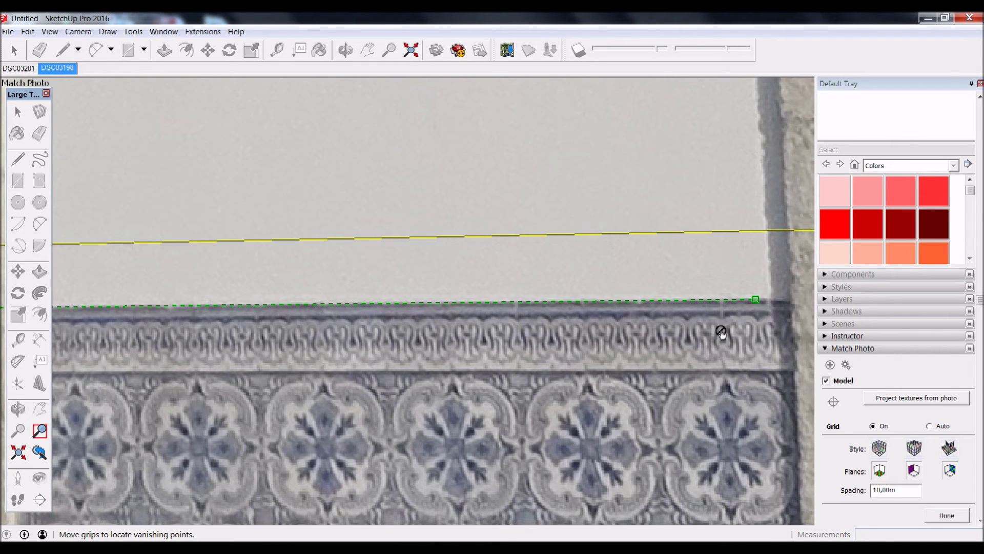
{"action": "scroll", "coordinate": [718, 329], "scroll_direction": "down", "scroll_amount": 3}
{"action": "scroll", "coordinate": [105, 327], "scroll_direction": "down", "scroll_amount": 3}
{"action": "scroll", "coordinate": [236, 342], "scroll_direction": "up", "scroll_amount": 2}
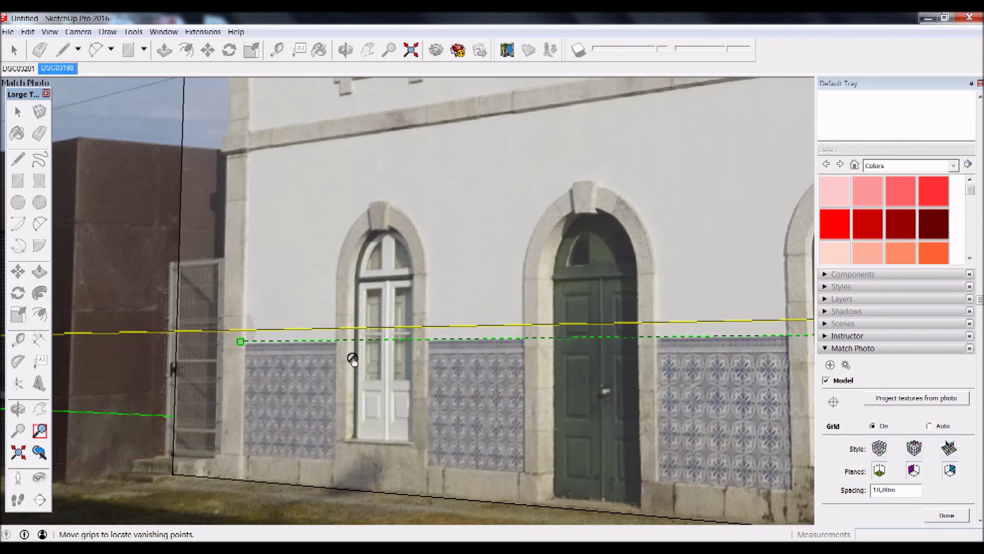
{"action": "scroll", "coordinate": [231, 344], "scroll_direction": "up", "scroll_amount": 3}
{"action": "scroll", "coordinate": [207, 329], "scroll_direction": "up", "scroll_amount": 2}
Lower the left grip onto the tile top, then zoom around to check the alignment.
{"action": "left_click_drag", "start_coordinate": [209, 330], "coordinate": [206, 338]}
{"action": "scroll", "coordinate": [210, 339], "scroll_direction": "down", "scroll_amount": 3}
{"action": "scroll", "coordinate": [211, 340], "scroll_direction": "down", "scroll_amount": 2}
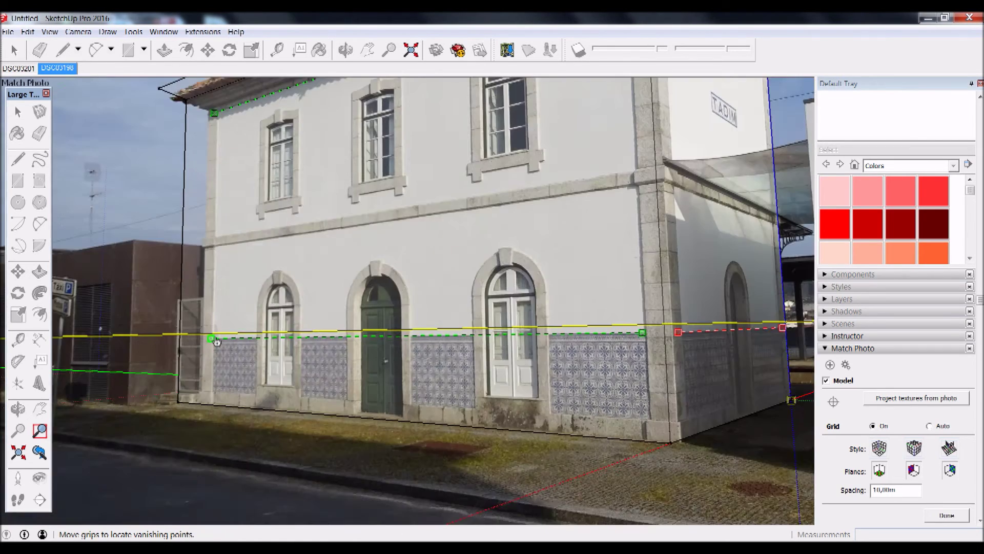
{"action": "scroll", "coordinate": [212, 340], "scroll_direction": "down", "scroll_amount": 2}
{"action": "scroll", "coordinate": [588, 187], "scroll_direction": "up", "scroll_amount": 2}
{"action": "scroll", "coordinate": [556, 213], "scroll_direction": "up", "scroll_amount": 2}
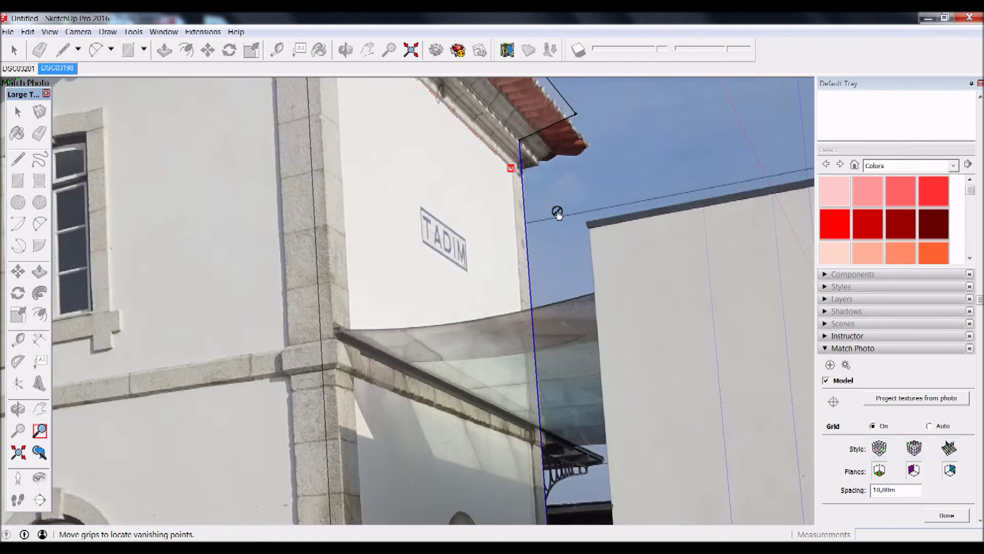
{"action": "scroll", "coordinate": [556, 213], "scroll_direction": "up", "scroll_amount": 1}
{"action": "scroll", "coordinate": [558, 212], "scroll_direction": "up", "scroll_amount": 1}
{"action": "scroll", "coordinate": [558, 212], "scroll_direction": "down", "scroll_amount": 2}
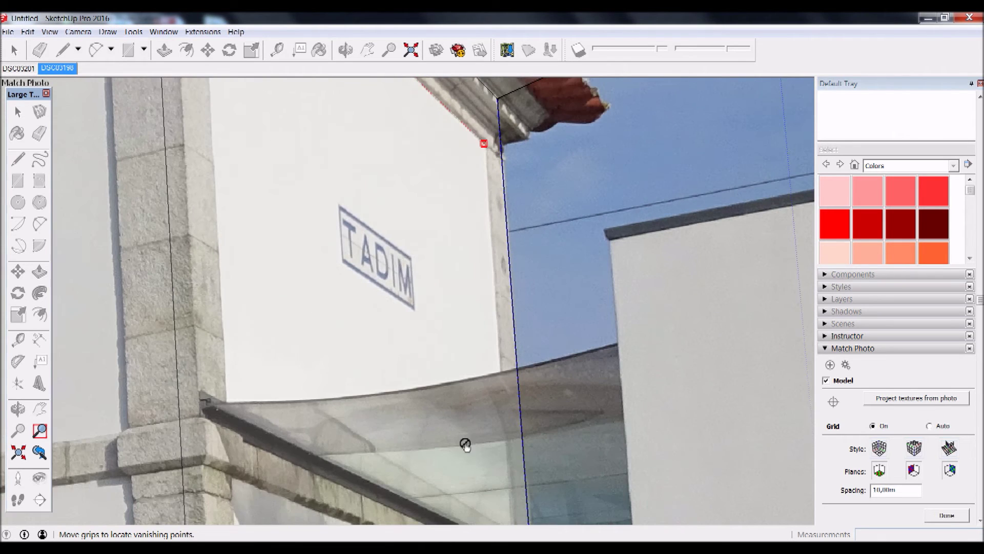
{"action": "scroll", "coordinate": [477, 451], "scroll_direction": "up", "scroll_amount": 1}
{"action": "scroll", "coordinate": [537, 343], "scroll_direction": "up", "scroll_amount": 2}
{"action": "scroll", "coordinate": [538, 317], "scroll_direction": "down", "scroll_amount": 2}
{"action": "scroll", "coordinate": [528, 307], "scroll_direction": "down", "scroll_amount": 2}
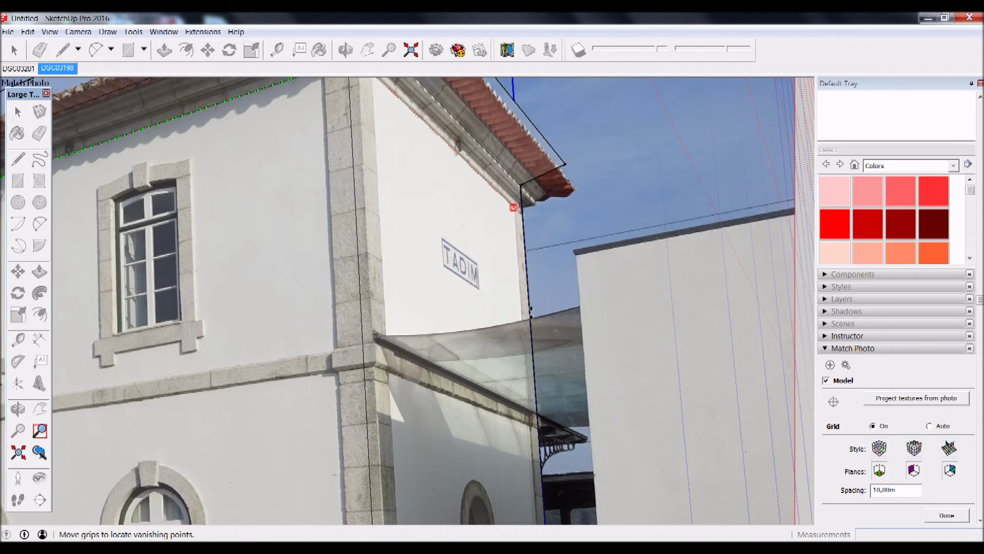
{"action": "scroll", "coordinate": [524, 213], "scroll_direction": "up", "scroll_amount": 1}
{"action": "scroll", "coordinate": [524, 213], "scroll_direction": "down", "scroll_amount": 1}
{"action": "scroll", "coordinate": [523, 215], "scroll_direction": "down", "scroll_amount": 1}
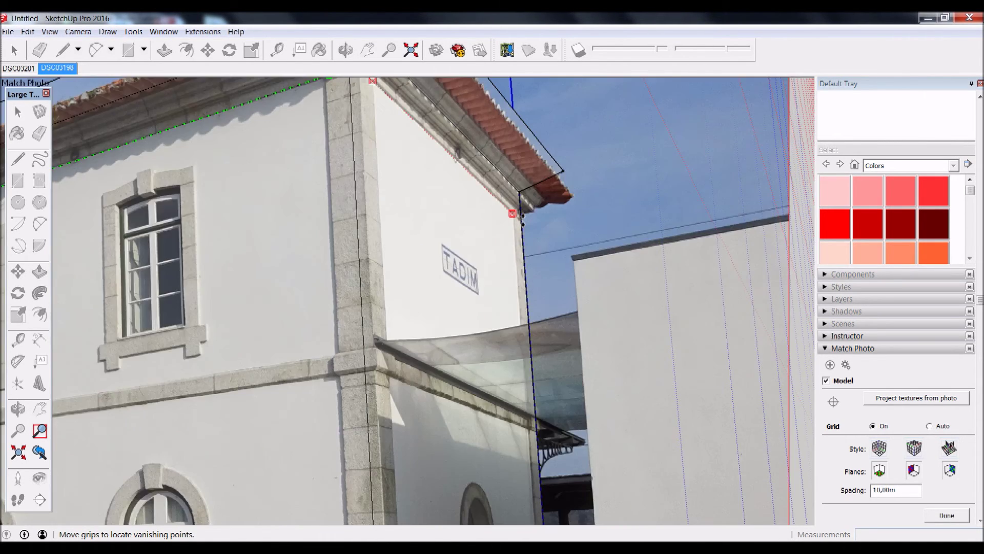
{"action": "scroll", "coordinate": [522, 216], "scroll_direction": "down", "scroll_amount": 2}
{"action": "scroll", "coordinate": [472, 210], "scroll_direction": "up", "scroll_amount": 1}
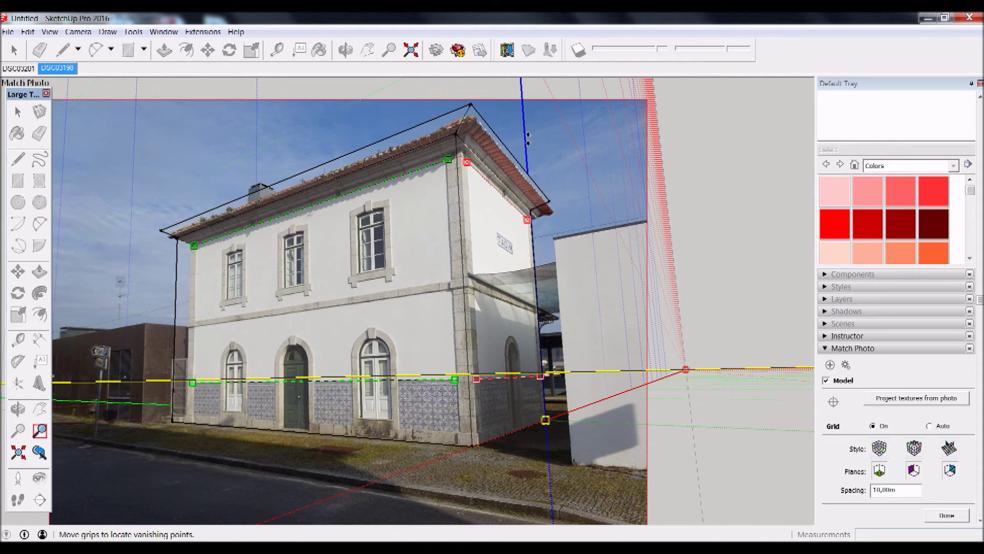
Raise the matched-photo box along the blue axis until its top meets the station's eave line.
{"action": "mouse_move", "coordinate": [528, 138]}
{"action": "left_mouse_down"}
{"action": "mouse_move", "coordinate": [528, 127]}
{"action": "mouse_move", "coordinate": [529, 149]}
{"action": "left_mouse_up"}
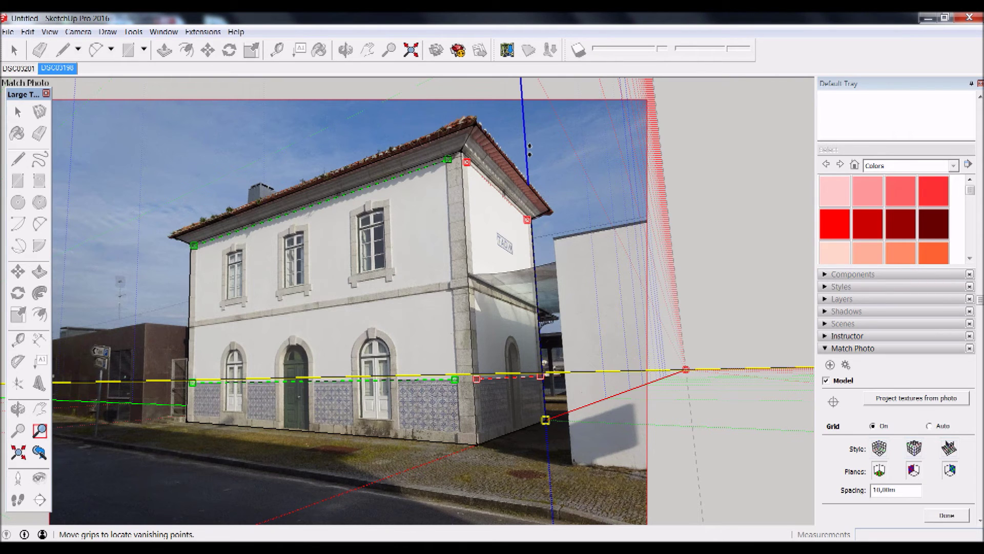
{"action": "left_click_drag", "start_coordinate": [530, 148], "coordinate": [530, 149]}
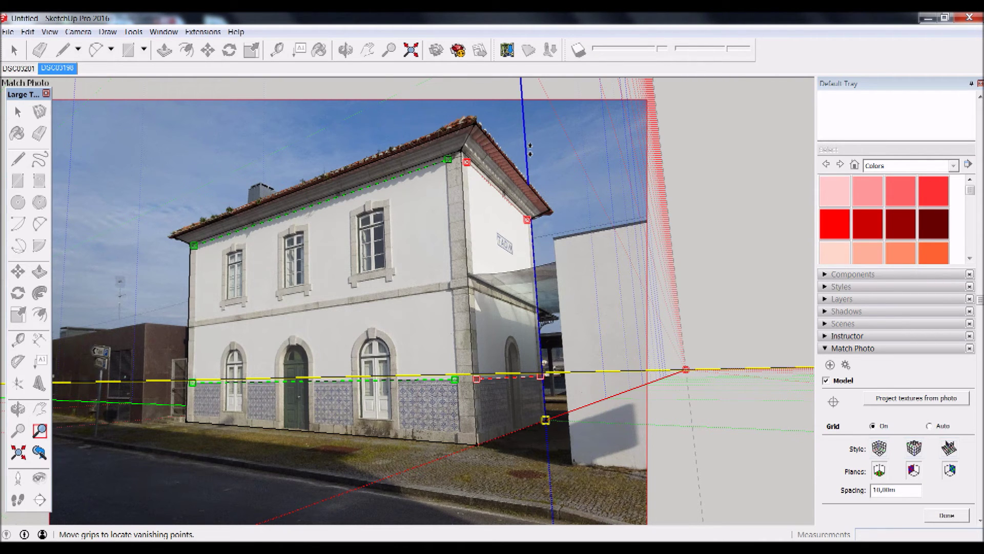
{"action": "scroll", "coordinate": [370, 179], "scroll_direction": "up", "scroll_amount": 2}
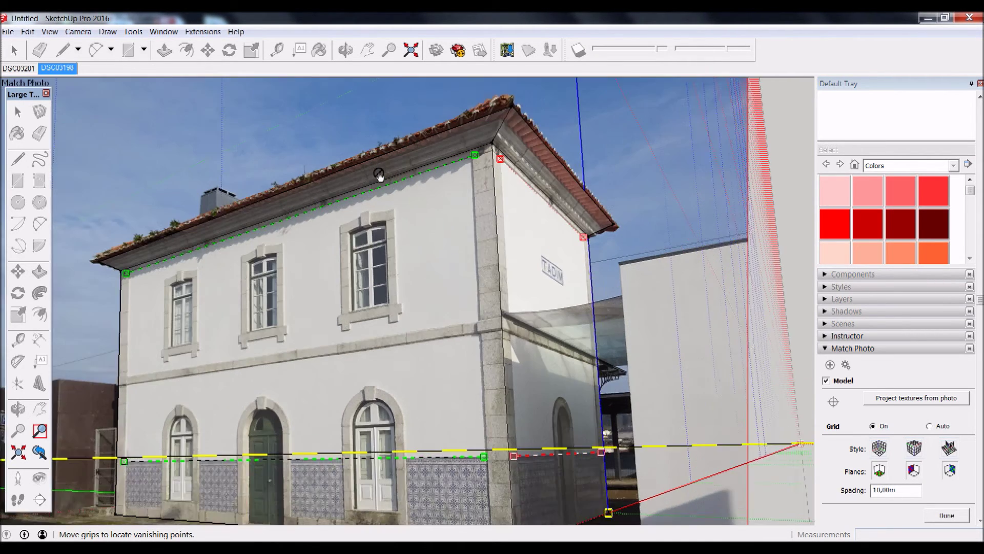
{"action": "scroll", "coordinate": [370, 179], "scroll_direction": "up", "scroll_amount": 1}
{"action": "scroll", "coordinate": [370, 179], "scroll_direction": "down", "scroll_amount": 1}
{"action": "scroll", "coordinate": [231, 246], "scroll_direction": "down", "scroll_amount": 2}
{"action": "scroll", "coordinate": [97, 323], "scroll_direction": "up", "scroll_amount": 3}
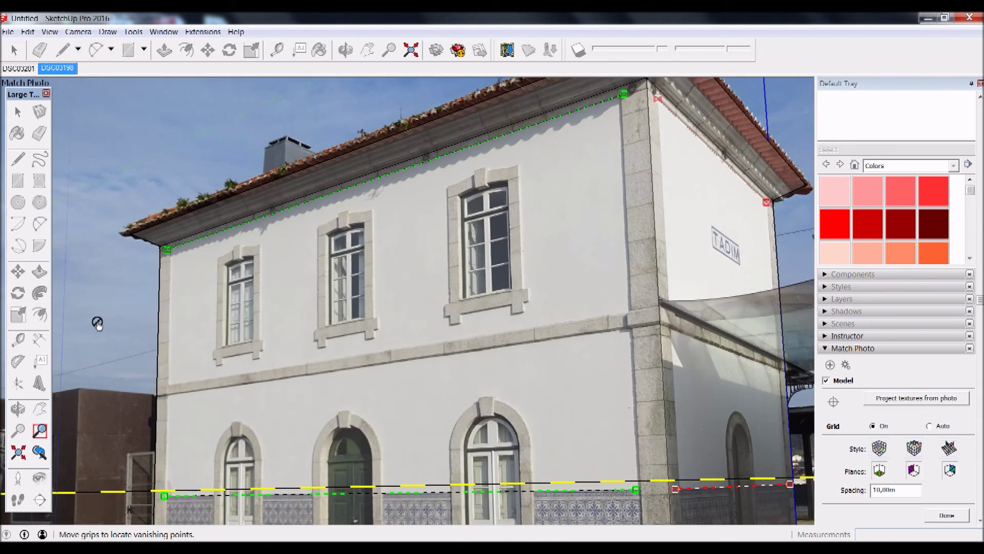
{"action": "scroll", "coordinate": [110, 318], "scroll_direction": "up", "scroll_amount": 2}
{"action": "scroll", "coordinate": [110, 317], "scroll_direction": "down", "scroll_amount": 3}
{"action": "scroll", "coordinate": [110, 315], "scroll_direction": "down", "scroll_amount": 2}
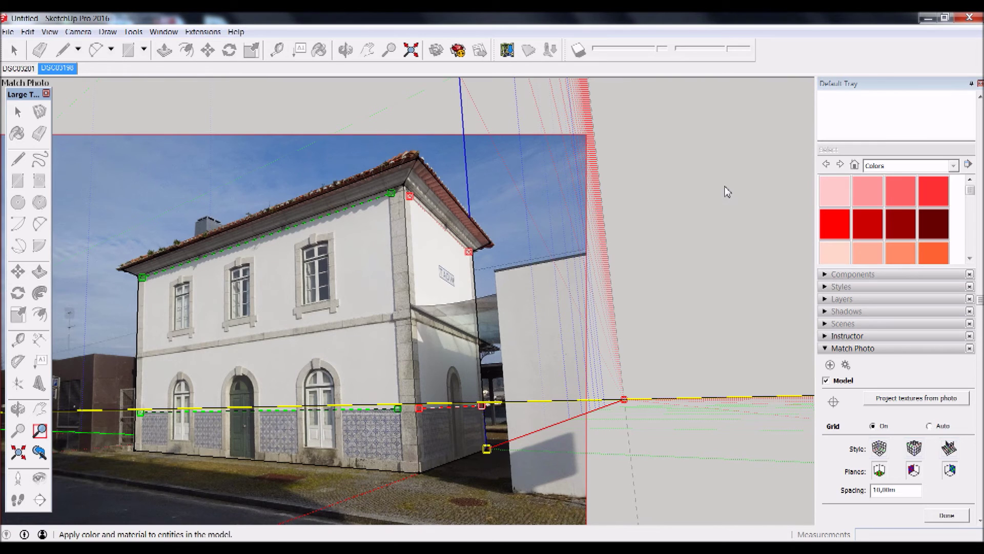
Finish the photo match and project the photo onto the front wall and eave underside.
{"action": "key", "text": "Return"}
{"action": "left_click", "coordinate": [307, 304]}
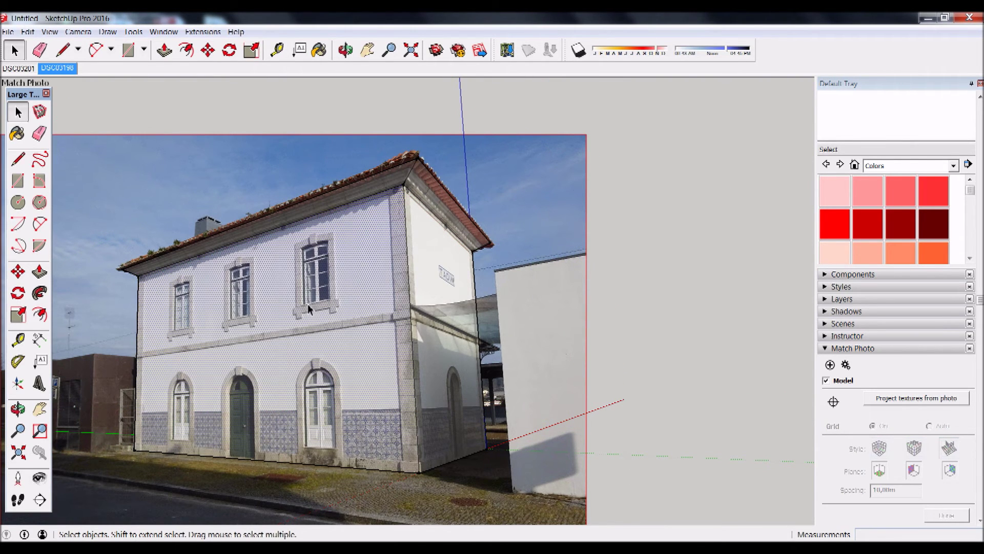
{"action": "right_click", "coordinate": [307, 304]}
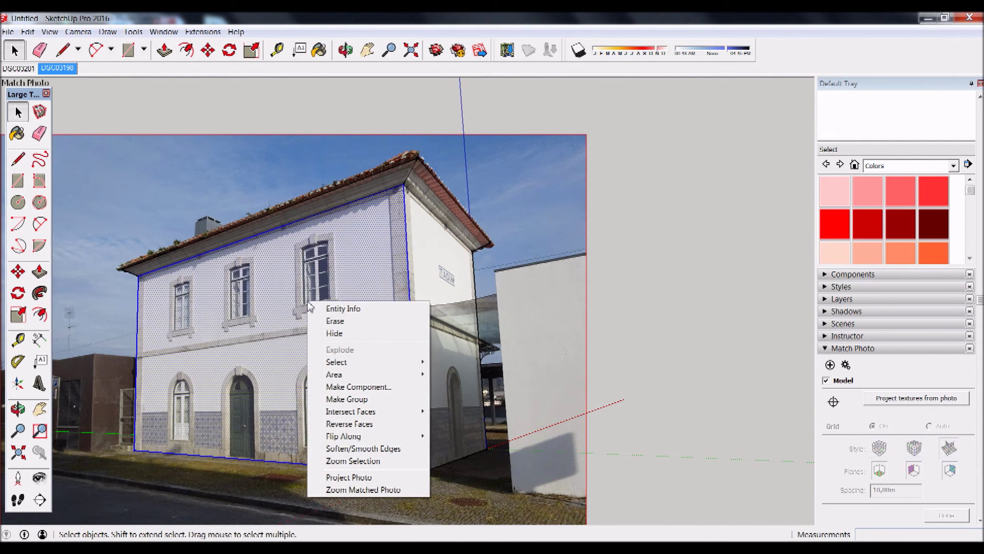
{"action": "left_click", "coordinate": [344, 477]}
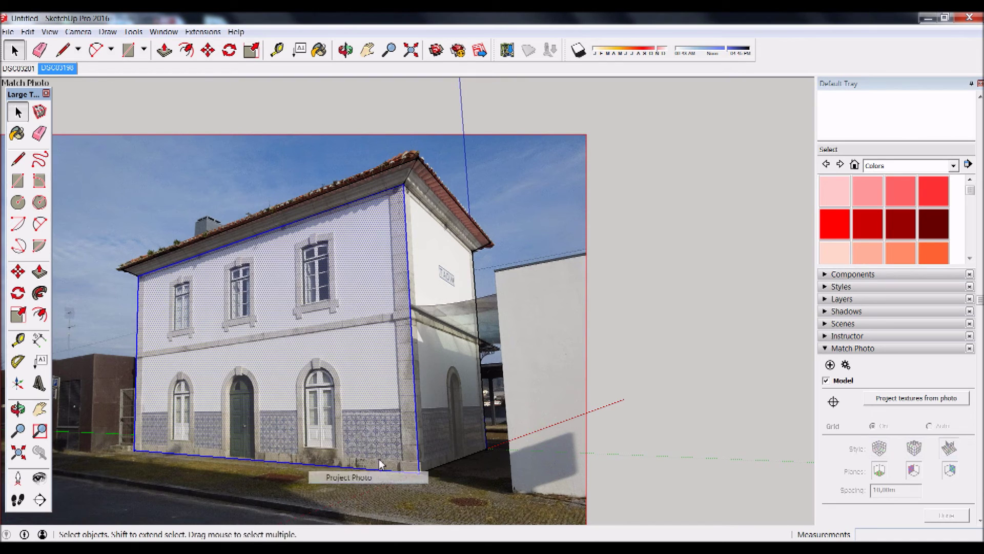
{"action": "left_click", "coordinate": [365, 193]}
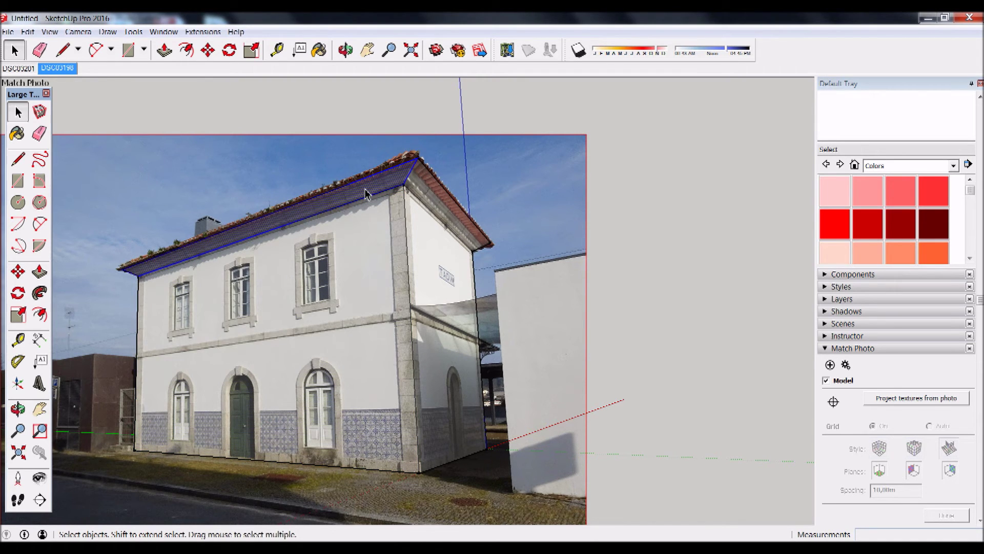
{"action": "right_click", "coordinate": [365, 194]}
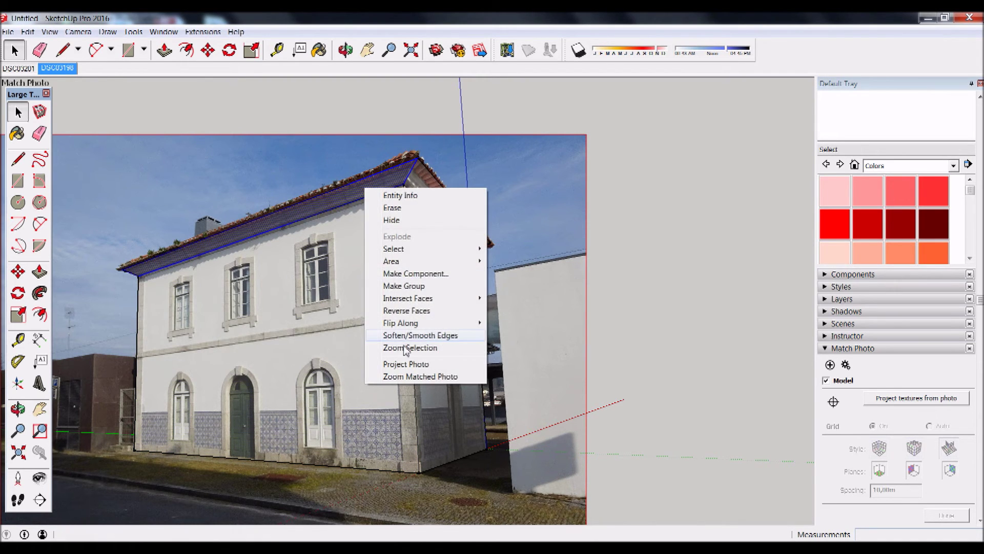
{"action": "left_click", "coordinate": [403, 365]}
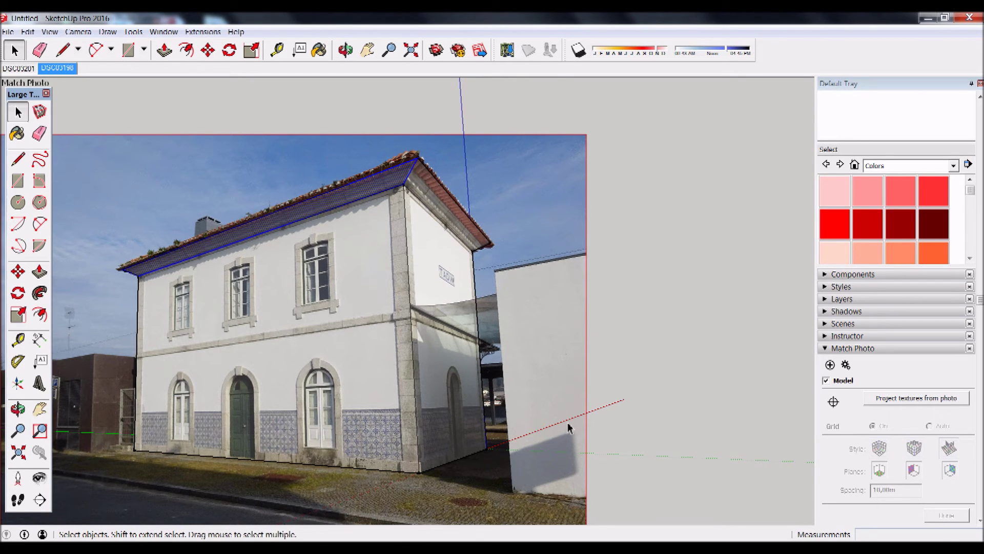
Project the photo onto the side wall, answering Sim to overwrite its existing material.
{"action": "left_click", "coordinate": [425, 280]}
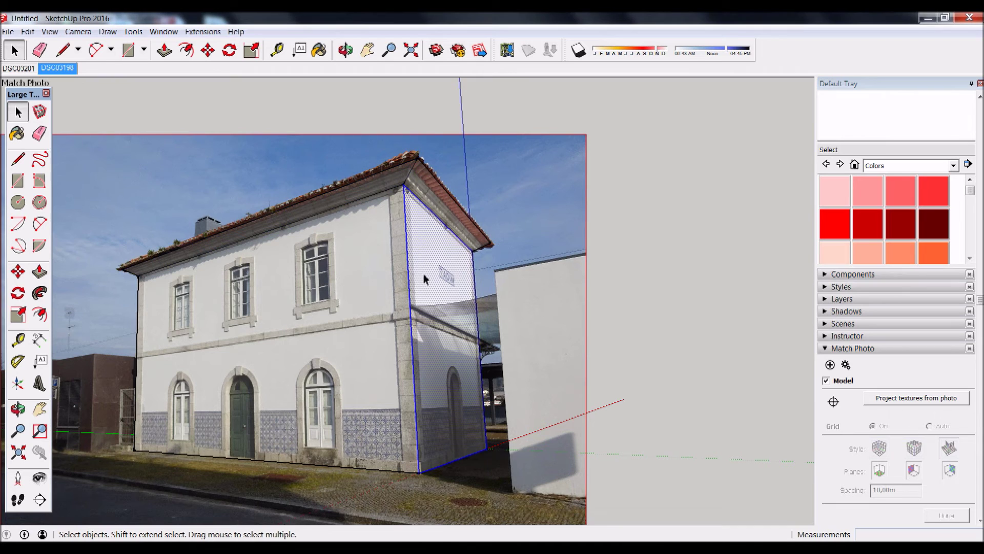
{"action": "right_click", "coordinate": [425, 279]}
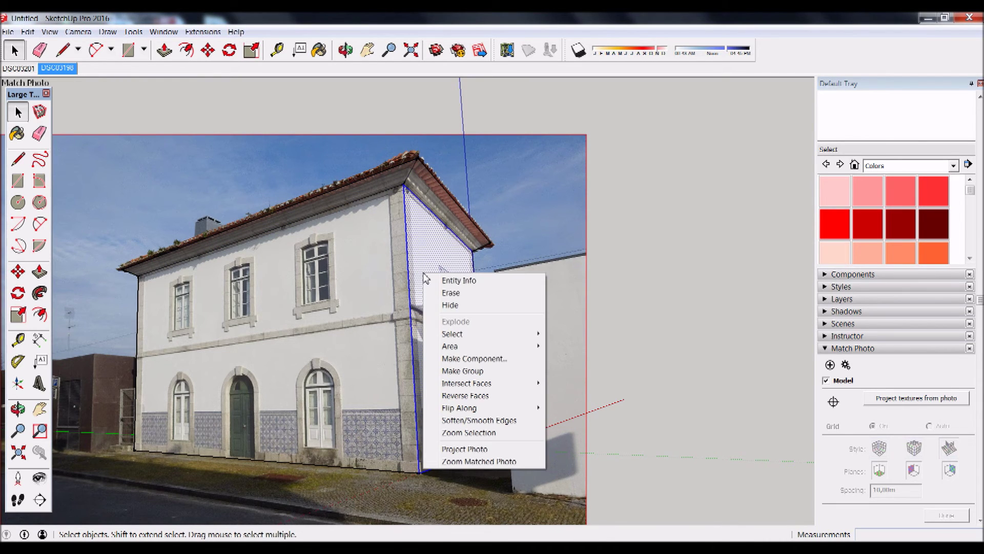
{"action": "left_click", "coordinate": [472, 449]}
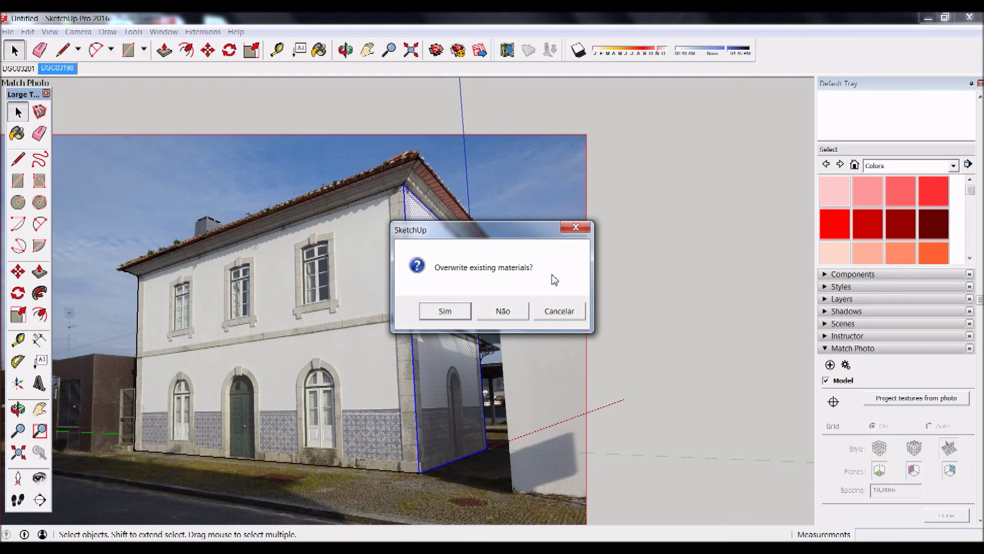
{"action": "left_click", "coordinate": [444, 311]}
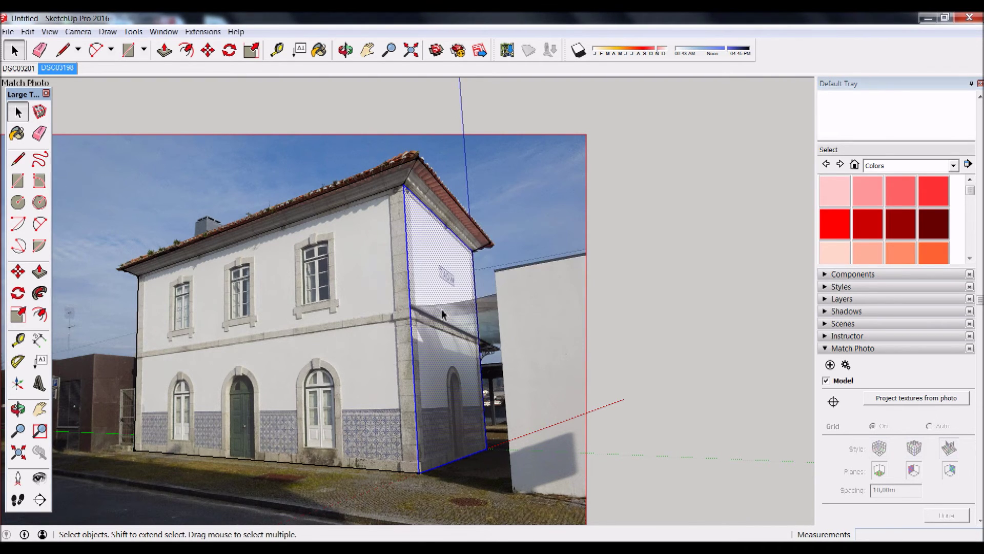
{"action": "left_click", "coordinate": [666, 241]}
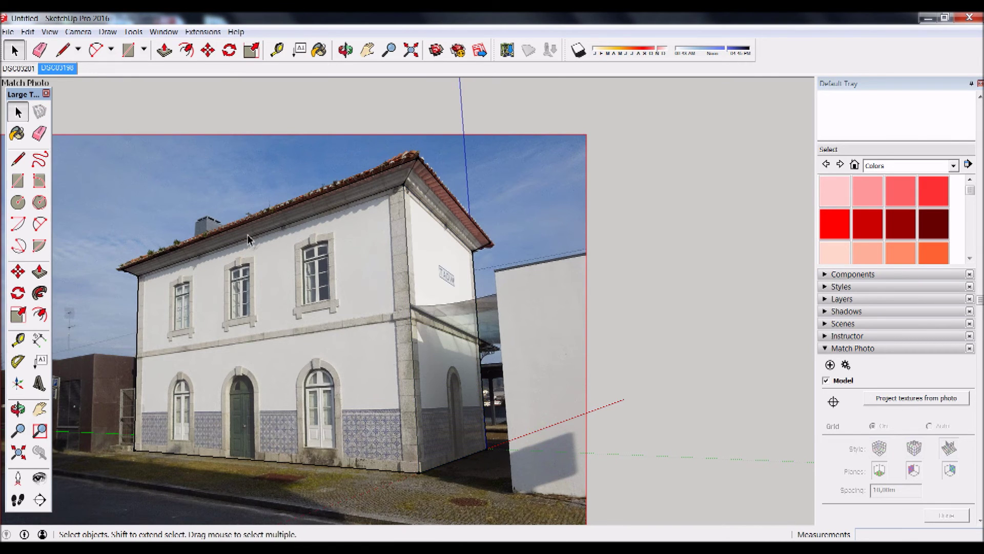
Orbit around the textured station model to inspect the TADIM facade and plain end wall.
{"action": "key", "text": "o"}
{"action": "left_click_drag", "start_coordinate": [354, 287], "coordinate": [187, 312]}
{"action": "key", "text": "space"}
{"action": "middle_click_drag", "start_coordinate": [187, 312], "coordinate": [313, 323]}
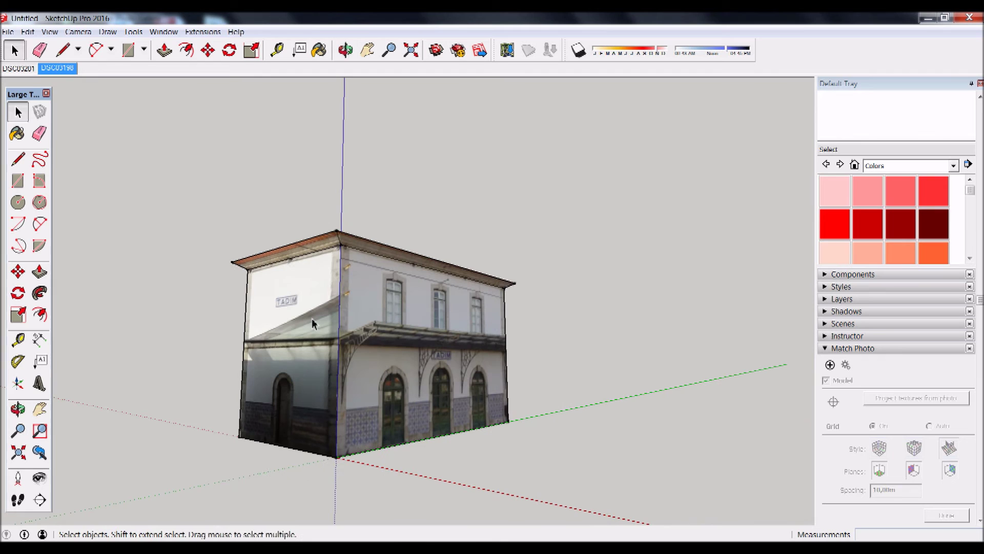
{"action": "mouse_move", "coordinate": [149, 306]}
{"action": "middle_mouse_down"}
{"action": "mouse_move", "coordinate": [167, 314]}
{"action": "mouse_move", "coordinate": [101, 323]}
{"action": "mouse_move", "coordinate": [527, 347]}
{"action": "mouse_move", "coordinate": [654, 339]}
{"action": "middle_mouse_up"}
{"action": "mouse_move", "coordinate": [654, 339]}
{"action": "left_mouse_down"}
{"action": "mouse_move", "coordinate": [164, 330]}
{"action": "mouse_move", "coordinate": [510, 383]}
{"action": "left_mouse_up"}
{"action": "key", "text": "space"}
{"action": "middle_click_drag", "start_coordinate": [510, 383], "coordinate": [510, 310]}
{"action": "key", "text": "o"}
{"action": "mouse_move", "coordinate": [423, 353]}
{"action": "left_mouse_down"}
{"action": "mouse_move", "coordinate": [547, 374]}
{"action": "mouse_move", "coordinate": [354, 336]}
{"action": "mouse_move", "coordinate": [436, 351]}
{"action": "mouse_move", "coordinate": [509, 388]}
{"action": "mouse_move", "coordinate": [492, 367]}
{"action": "mouse_move", "coordinate": [516, 347]}
{"action": "mouse_move", "coordinate": [547, 343]}
{"action": "mouse_move", "coordinate": [534, 330]}
{"action": "left_mouse_up"}
{"action": "key", "text": "space"}
{"action": "scroll", "coordinate": [501, 363], "scroll_direction": "up", "scroll_amount": 2}
{"action": "key", "text": "o"}
Advance Windows Live Photo Gallery to the third of four station photos.
{"action": "key", "text": "space"}
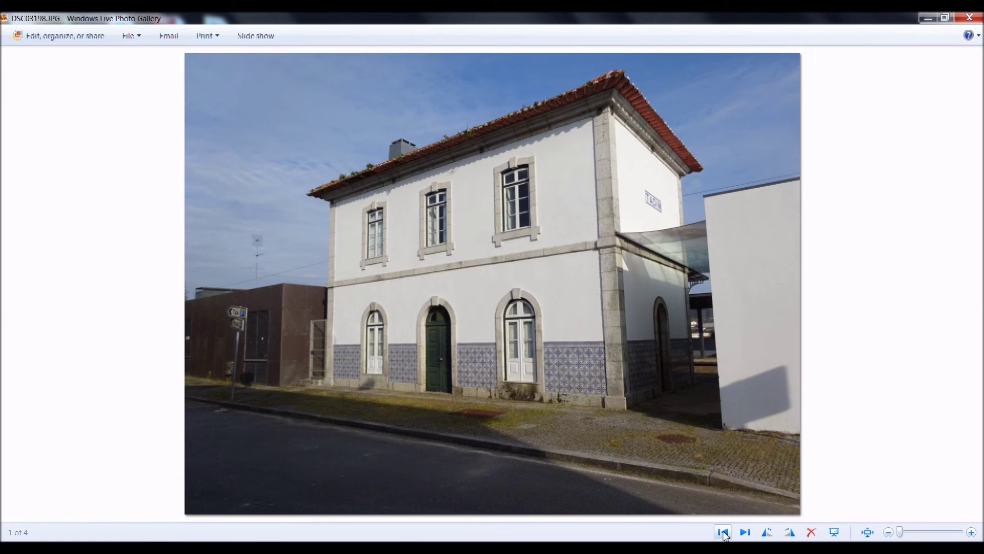
{"action": "left_click", "coordinate": [744, 532]}
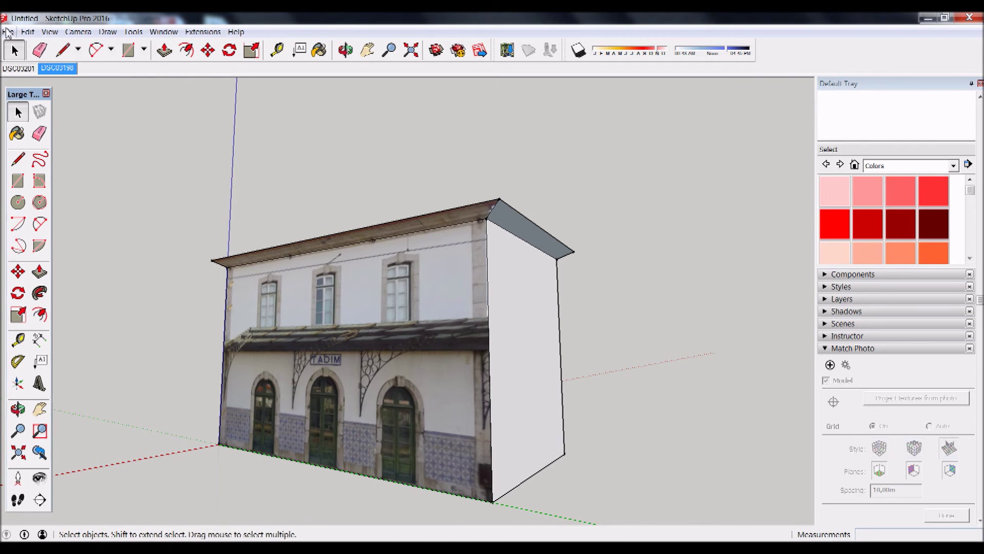
Import DSC03203.JPG into SketchUp as a New Matched Photo.
{"action": "left_click", "coordinate": [8, 32]}
{"action": "left_click", "coordinate": [29, 182]}
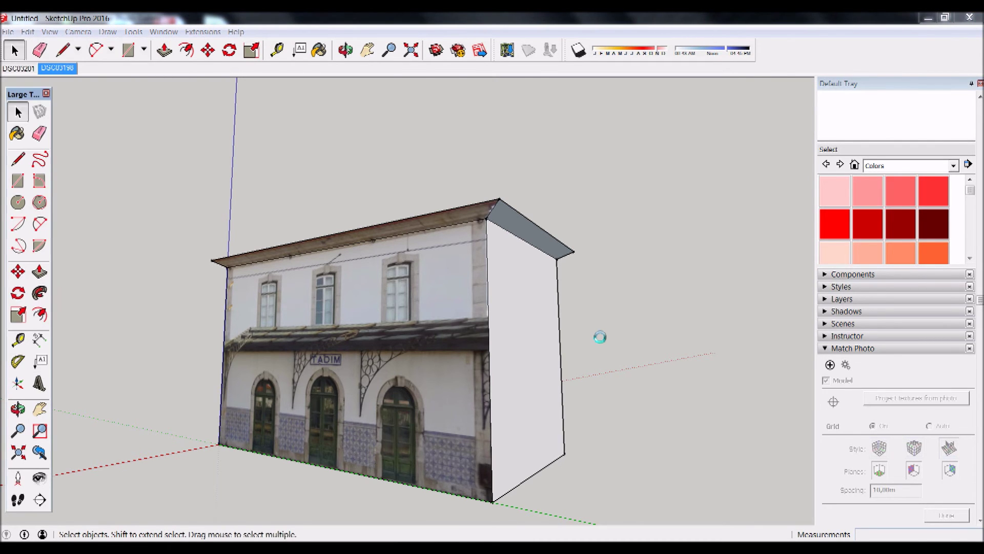
{"action": "left_click", "coordinate": [299, 124]}
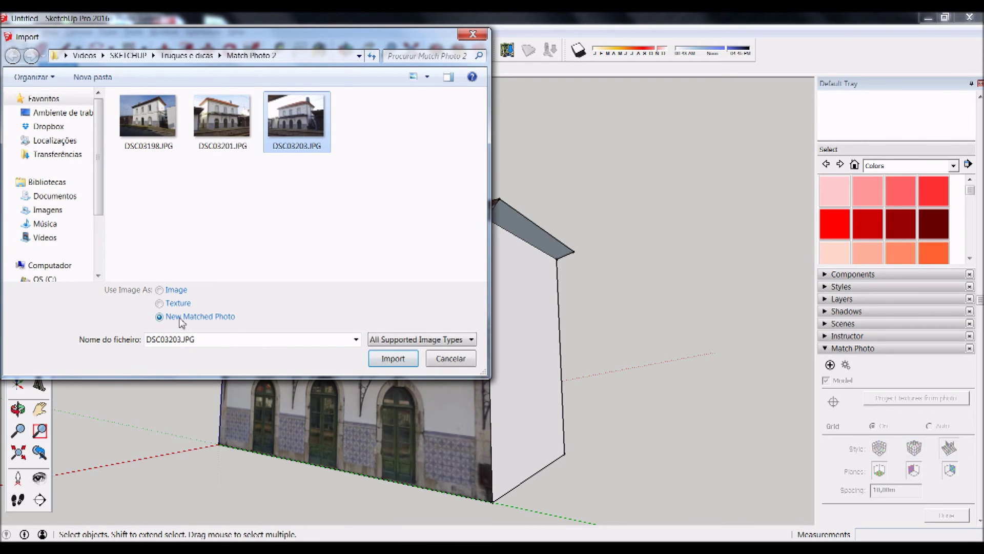
{"action": "left_click", "coordinate": [383, 362]}
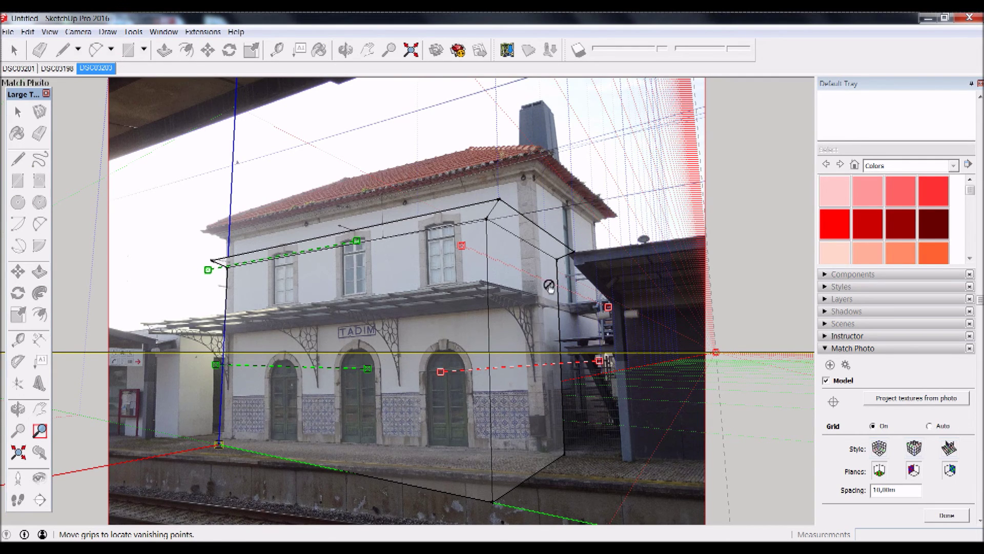
Roughly place the red line on the roof edge, the green line on the platform, and the origin at the corner.
{"action": "left_click_drag", "start_coordinate": [547, 279], "coordinate": [562, 229]}
{"action": "left_click_drag", "start_coordinate": [488, 404], "coordinate": [488, 401]}
{"action": "left_click_drag", "start_coordinate": [332, 367], "coordinate": [431, 449]}
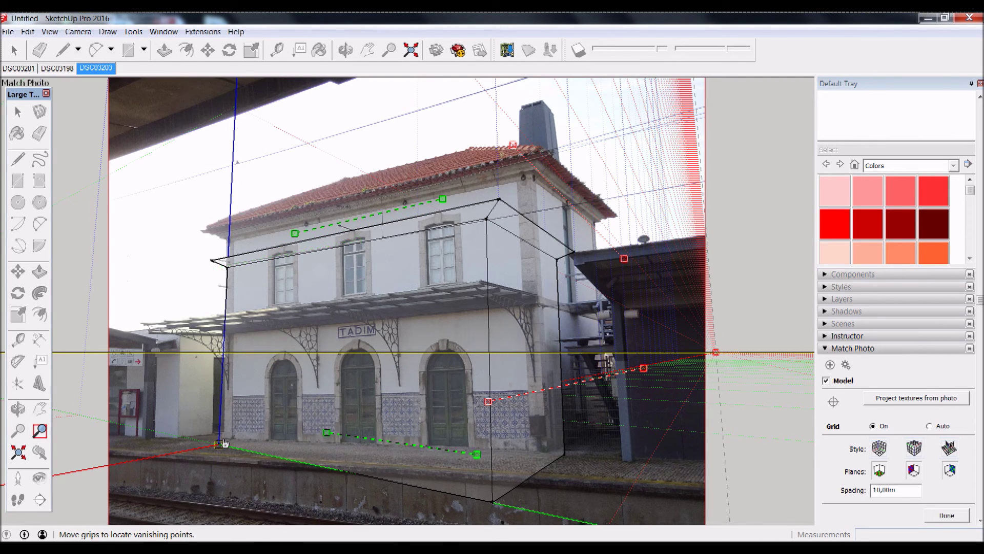
{"action": "scroll", "coordinate": [221, 441], "scroll_direction": "up", "scroll_amount": 3}
{"action": "scroll", "coordinate": [220, 437], "scroll_direction": "up", "scroll_amount": 2}
{"action": "left_click_drag", "start_coordinate": [220, 435], "coordinate": [240, 413]}
{"action": "scroll", "coordinate": [240, 413], "scroll_direction": "down", "scroll_amount": 3}
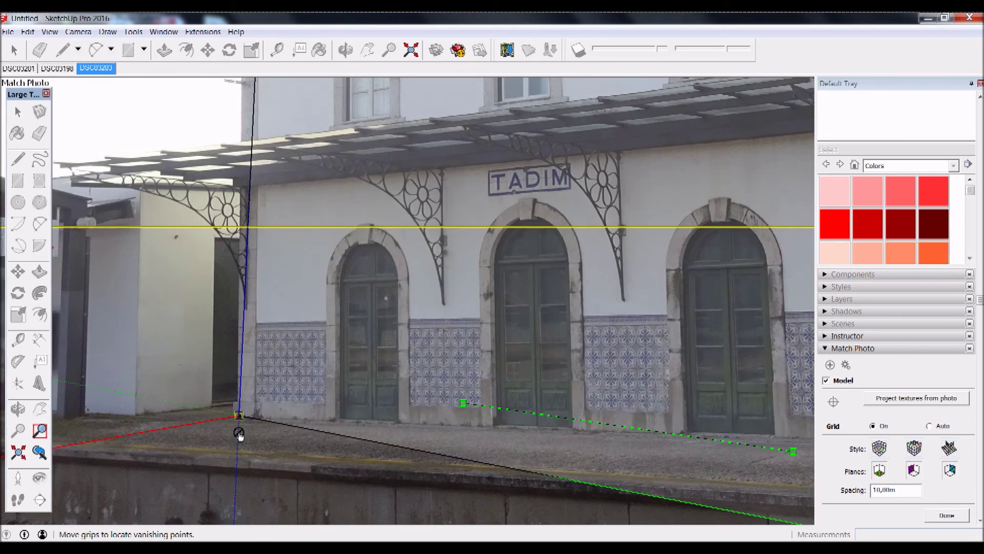
{"action": "scroll", "coordinate": [306, 321], "scroll_direction": "down", "scroll_amount": 3}
{"action": "scroll", "coordinate": [330, 177], "scroll_direction": "up", "scroll_amount": 3}
Run the upper perspective line along the front eave from the building corner to the far roof corner.
{"action": "left_click_drag", "start_coordinate": [315, 180], "coordinate": [201, 184]}
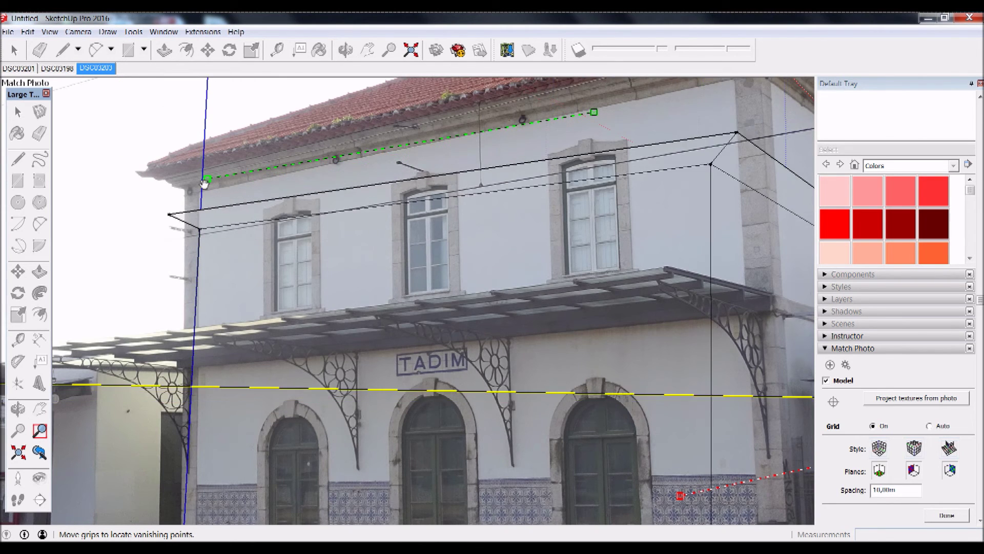
{"action": "scroll", "coordinate": [201, 192], "scroll_direction": "up", "scroll_amount": 1}
{"action": "scroll", "coordinate": [200, 199], "scroll_direction": "up", "scroll_amount": 3}
{"action": "scroll", "coordinate": [200, 199], "scroll_direction": "up", "scroll_amount": 2}
{"action": "left_click_drag", "start_coordinate": [204, 183], "coordinate": [203, 192]}
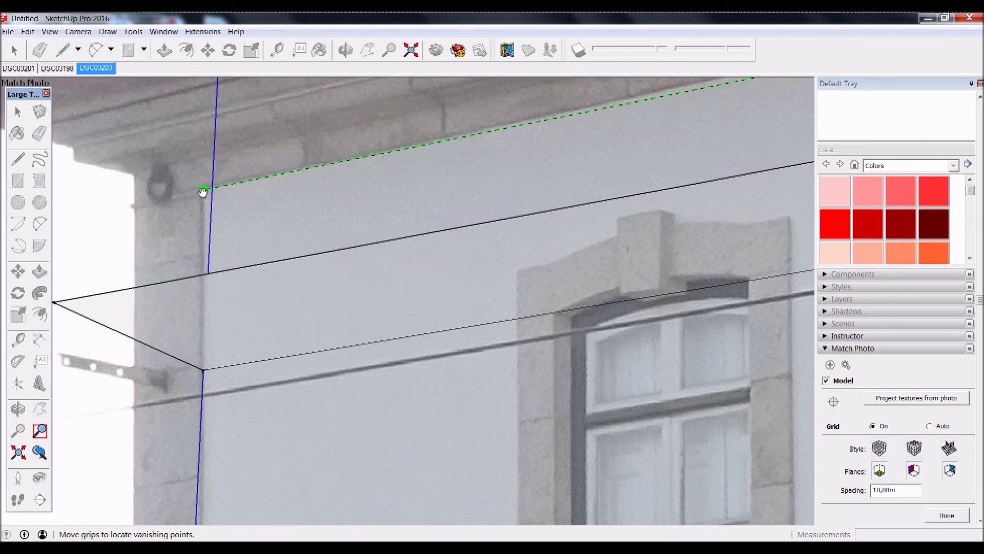
{"action": "scroll", "coordinate": [232, 222], "scroll_direction": "down", "scroll_amount": 5}
{"action": "scroll", "coordinate": [558, 261], "scroll_direction": "down", "scroll_amount": 1}
{"action": "scroll", "coordinate": [643, 156], "scroll_direction": "up", "scroll_amount": 3}
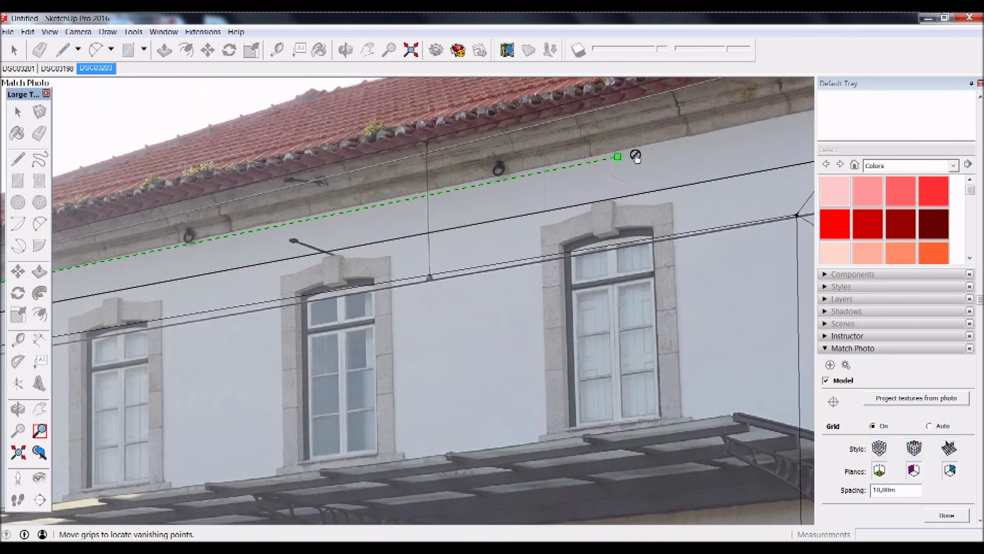
{"action": "scroll", "coordinate": [630, 172], "scroll_direction": "down", "scroll_amount": 1}
{"action": "left_click_drag", "start_coordinate": [624, 166], "coordinate": [778, 125]}
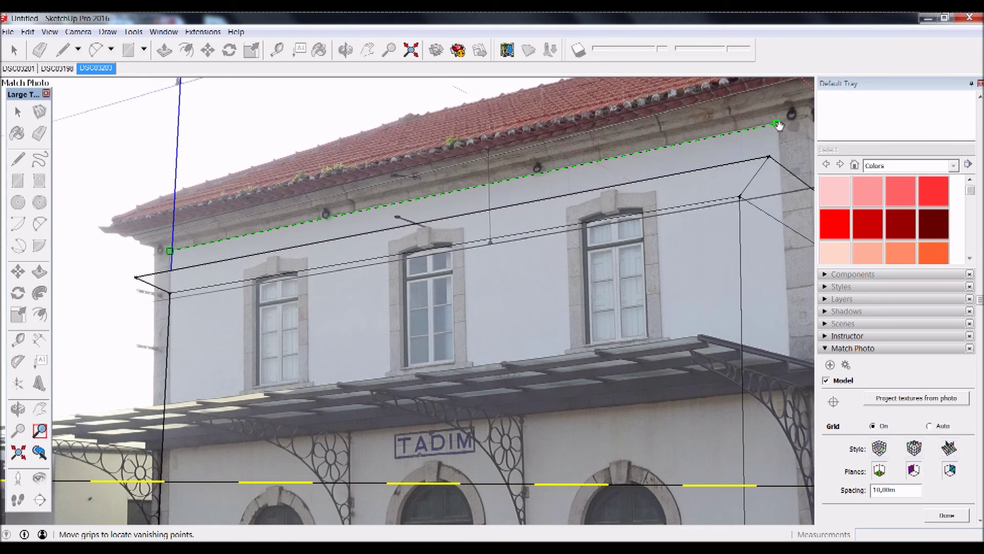
{"action": "scroll", "coordinate": [777, 124], "scroll_direction": "up", "scroll_amount": 2}
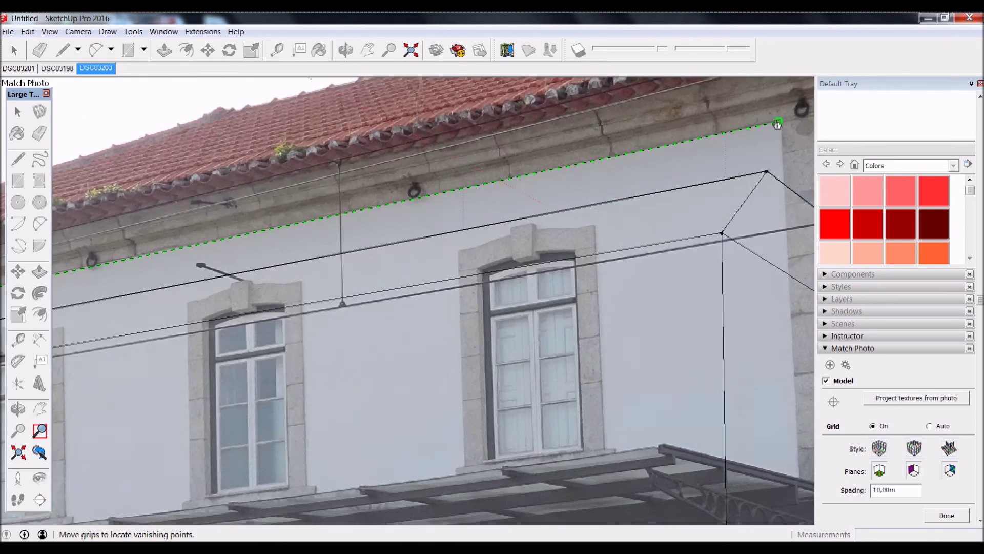
{"action": "scroll", "coordinate": [776, 125], "scroll_direction": "up", "scroll_amount": 2}
{"action": "scroll", "coordinate": [776, 125], "scroll_direction": "up", "scroll_amount": 1}
{"action": "scroll", "coordinate": [688, 351], "scroll_direction": "down", "scroll_amount": 3}
{"action": "scroll", "coordinate": [666, 492], "scroll_direction": "down", "scroll_amount": 2}
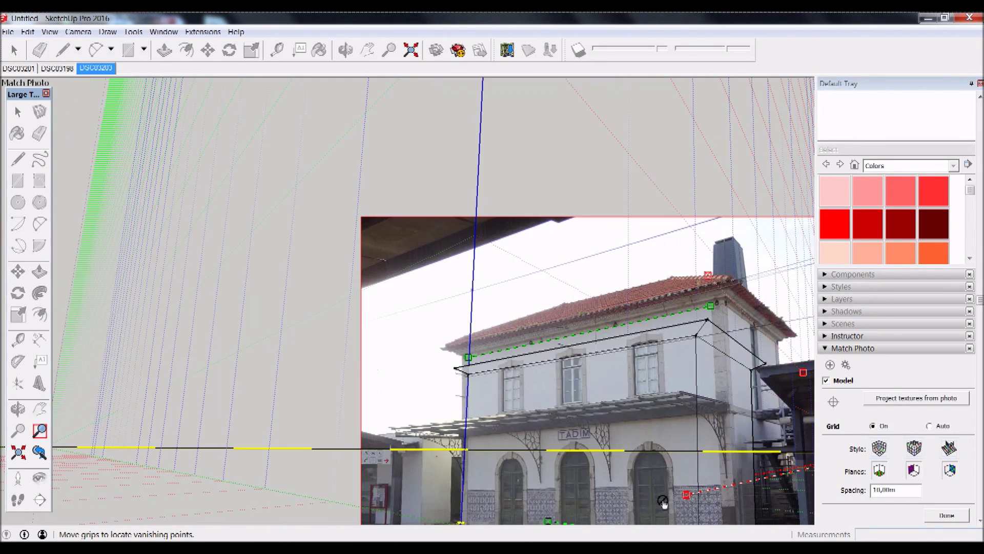
{"action": "scroll", "coordinate": [663, 502], "scroll_direction": "up", "scroll_amount": 2}
Align the lower front perspective line with the facade's tile band.
{"action": "middle_click_drag", "start_coordinate": [671, 505], "coordinate": [690, 364]}
{"action": "scroll", "coordinate": [718, 392], "scroll_direction": "up", "scroll_amount": 1}
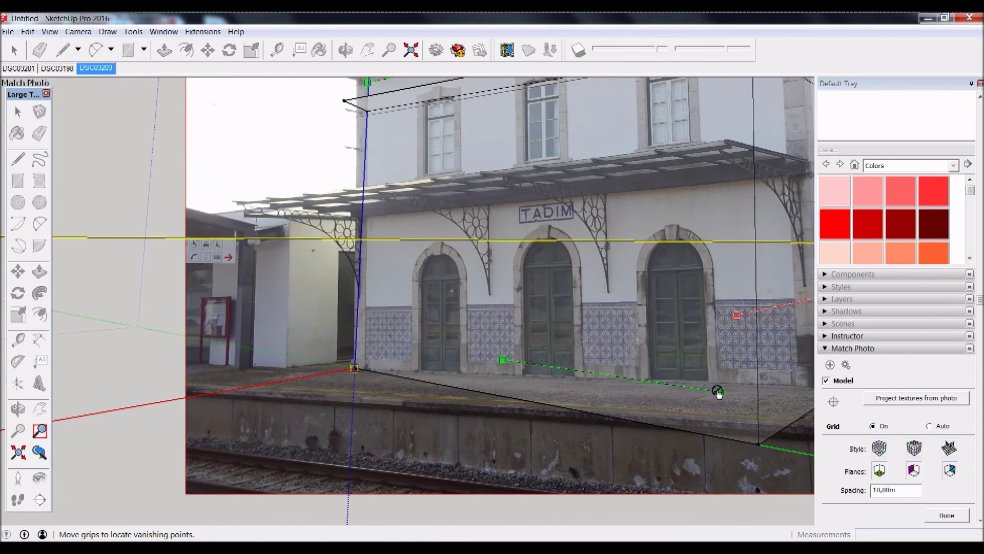
{"action": "left_click_drag", "start_coordinate": [721, 393], "coordinate": [778, 302]}
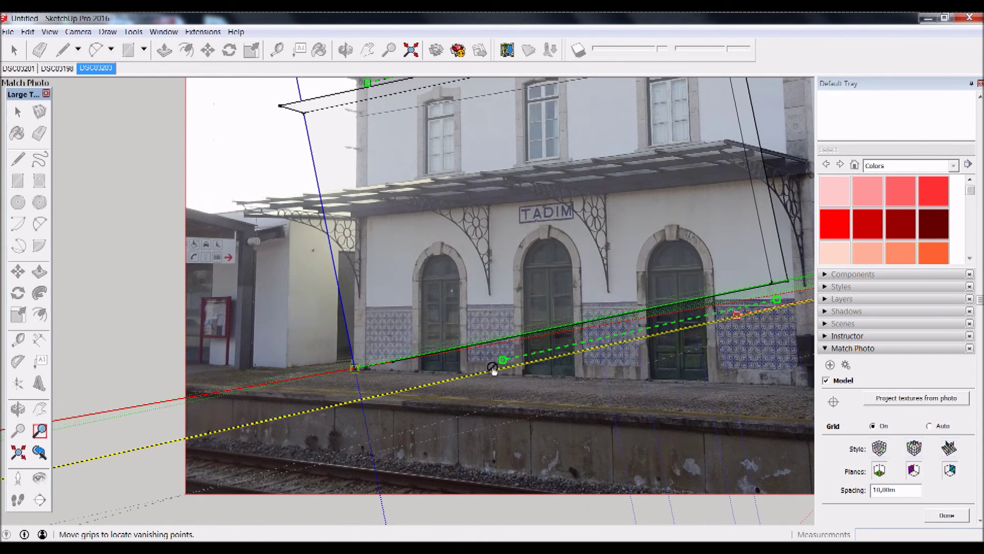
{"action": "left_click_drag", "start_coordinate": [500, 364], "coordinate": [344, 309]}
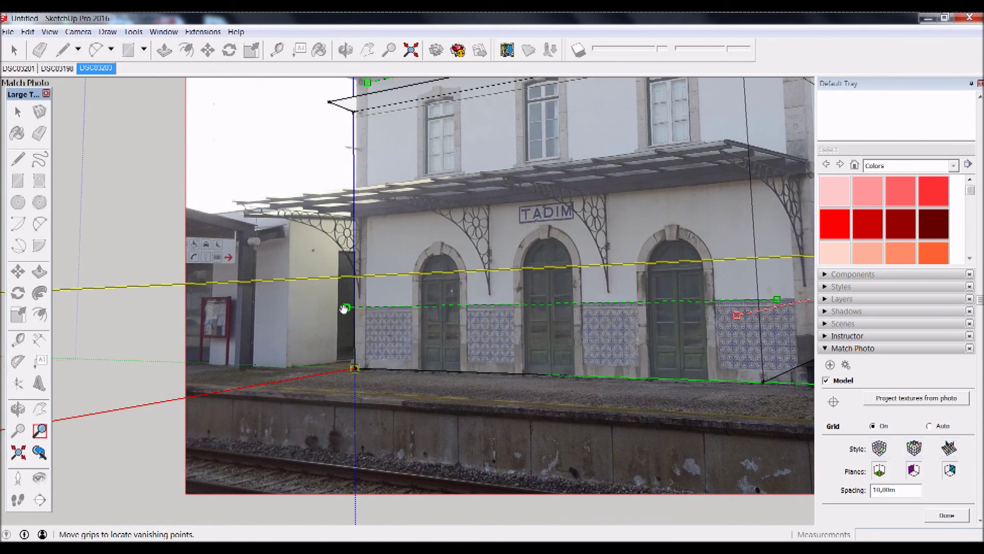
{"action": "scroll", "coordinate": [360, 312], "scroll_direction": "up", "scroll_amount": 3}
{"action": "scroll", "coordinate": [338, 312], "scroll_direction": "up", "scroll_amount": 2}
{"action": "left_click_drag", "start_coordinate": [343, 301], "coordinate": [386, 299]}
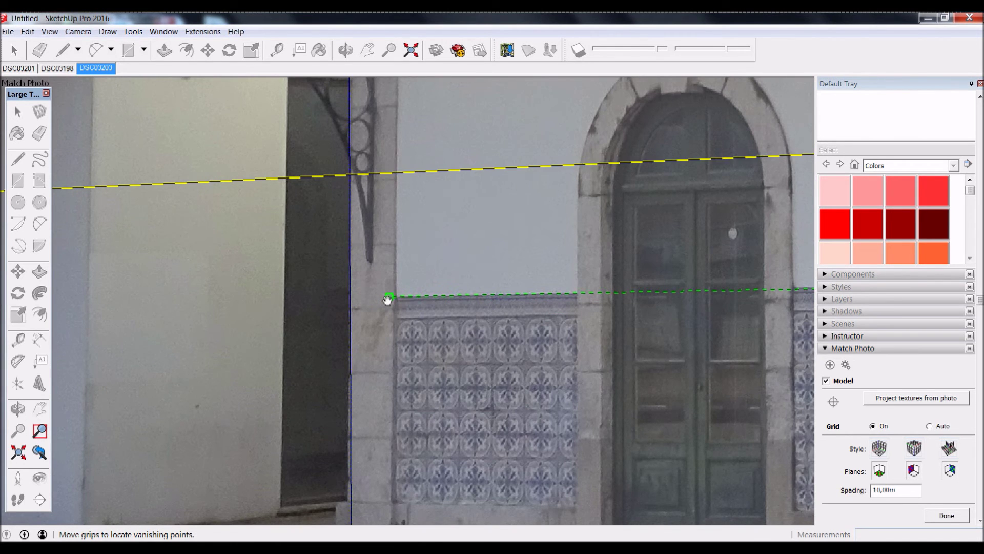
{"action": "scroll", "coordinate": [405, 323], "scroll_direction": "down", "scroll_amount": 2}
{"action": "scroll", "coordinate": [779, 302], "scroll_direction": "down", "scroll_amount": 2}
{"action": "scroll", "coordinate": [773, 331], "scroll_direction": "down", "scroll_amount": 2}
{"action": "middle_click_drag", "start_coordinate": [773, 331], "coordinate": [538, 309]}
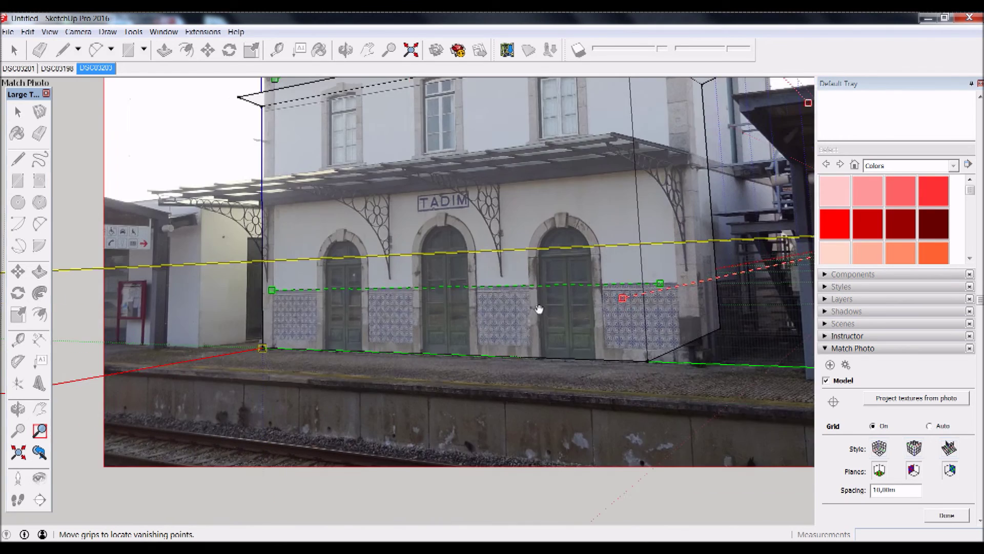
{"action": "scroll", "coordinate": [538, 309], "scroll_direction": "up", "scroll_amount": 1}
{"action": "scroll", "coordinate": [593, 297], "scroll_direction": "up", "scroll_amount": 3}
{"action": "scroll", "coordinate": [566, 312], "scroll_direction": "up", "scroll_amount": 1}
{"action": "left_click_drag", "start_coordinate": [558, 310], "coordinate": [622, 307]}
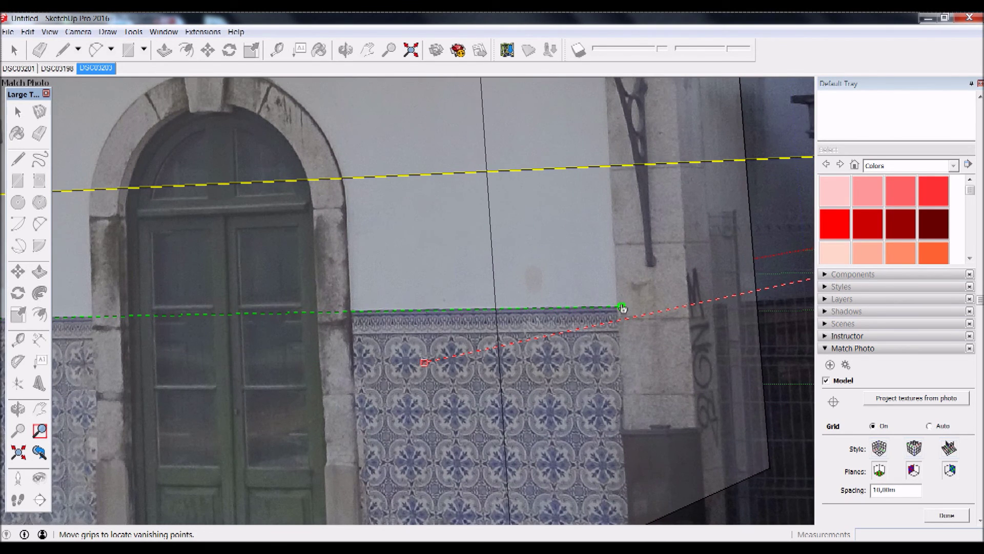
{"action": "scroll", "coordinate": [622, 308], "scroll_direction": "down", "scroll_amount": 2}
{"action": "scroll", "coordinate": [714, 329], "scroll_direction": "down", "scroll_amount": 2}
{"action": "scroll", "coordinate": [714, 321], "scroll_direction": "down", "scroll_amount": 1}
{"action": "scroll", "coordinate": [660, 308], "scroll_direction": "down", "scroll_amount": 2}
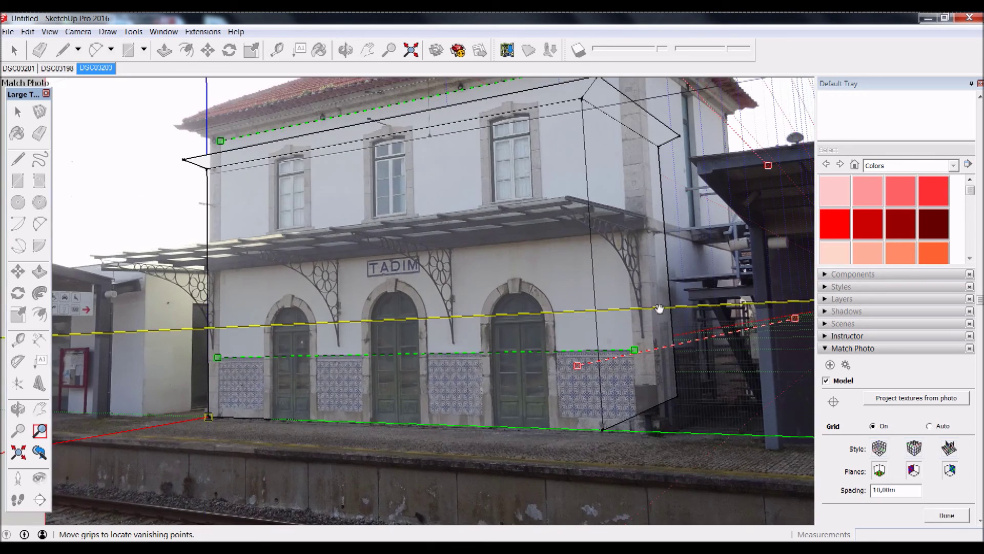
{"action": "middle_click_drag", "start_coordinate": [660, 308], "coordinate": [617, 374]}
{"action": "scroll", "coordinate": [597, 217], "scroll_direction": "up", "scroll_amount": 2}
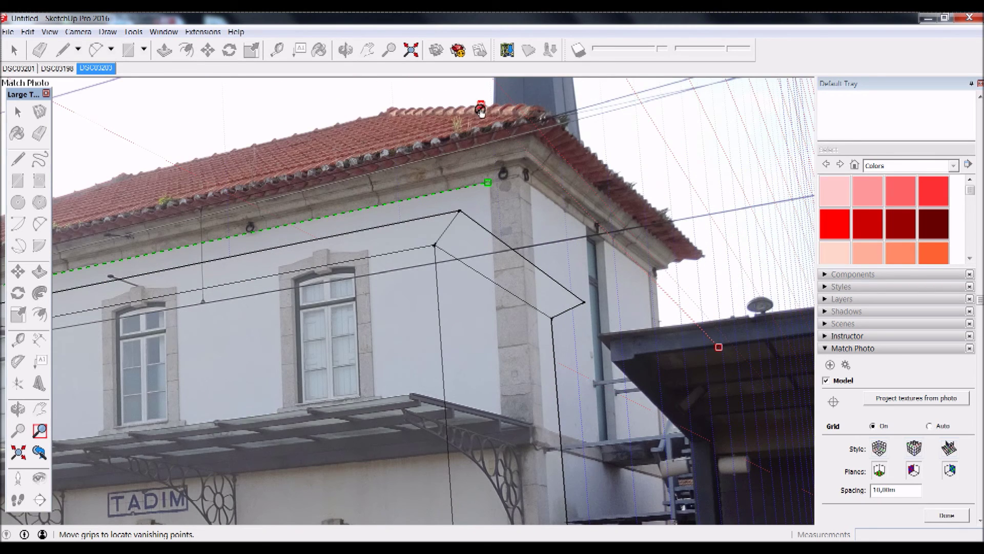
Run the side-wall perspective line along the side eave from its corner.
{"action": "left_click_drag", "start_coordinate": [481, 108], "coordinate": [529, 180]}
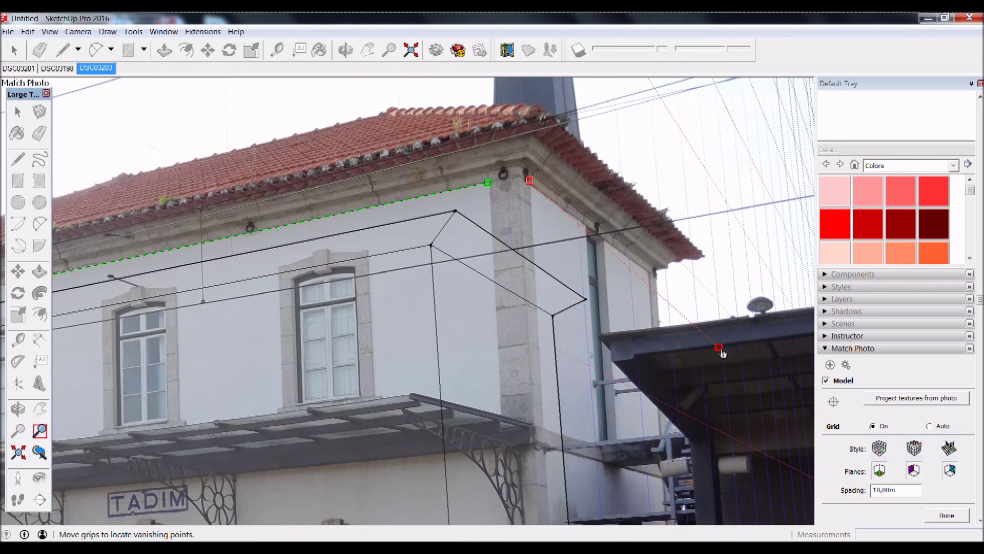
{"action": "left_click_drag", "start_coordinate": [722, 353], "coordinate": [656, 282]}
{"action": "scroll", "coordinate": [654, 281], "scroll_direction": "up", "scroll_amount": 2}
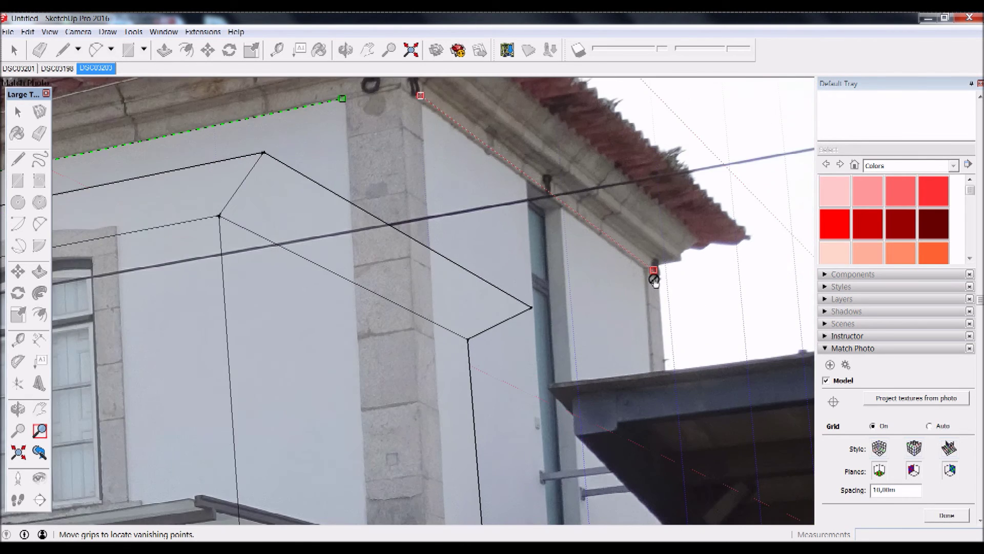
{"action": "scroll", "coordinate": [654, 281], "scroll_direction": "up", "scroll_amount": 2}
{"action": "left_click_drag", "start_coordinate": [654, 269], "coordinate": [647, 270]}
{"action": "scroll", "coordinate": [561, 282], "scroll_direction": "down", "scroll_amount": 3}
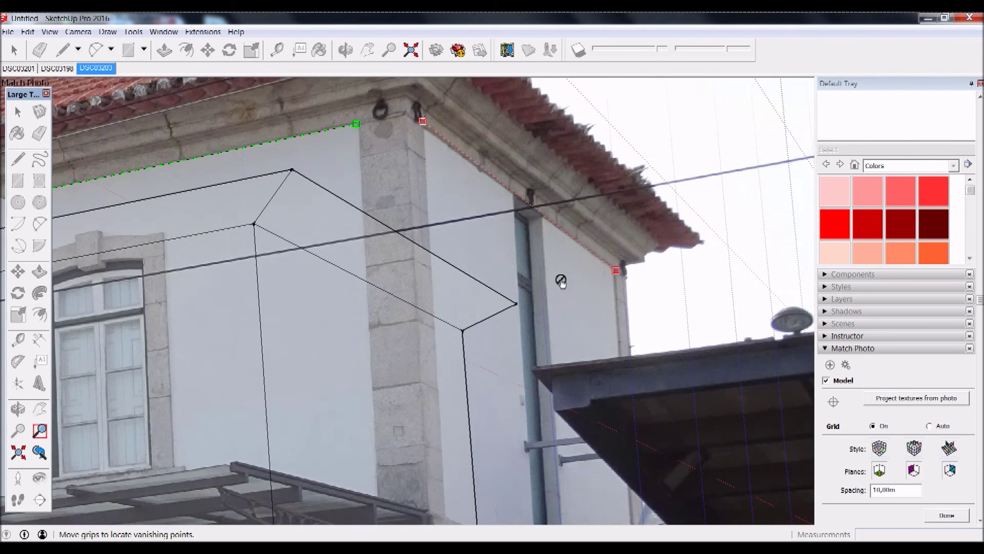
{"action": "scroll", "coordinate": [426, 123], "scroll_direction": "up", "scroll_amount": 1}
{"action": "scroll", "coordinate": [428, 124], "scroll_direction": "up", "scroll_amount": 1}
{"action": "left_click_drag", "start_coordinate": [425, 124], "coordinate": [426, 133]}
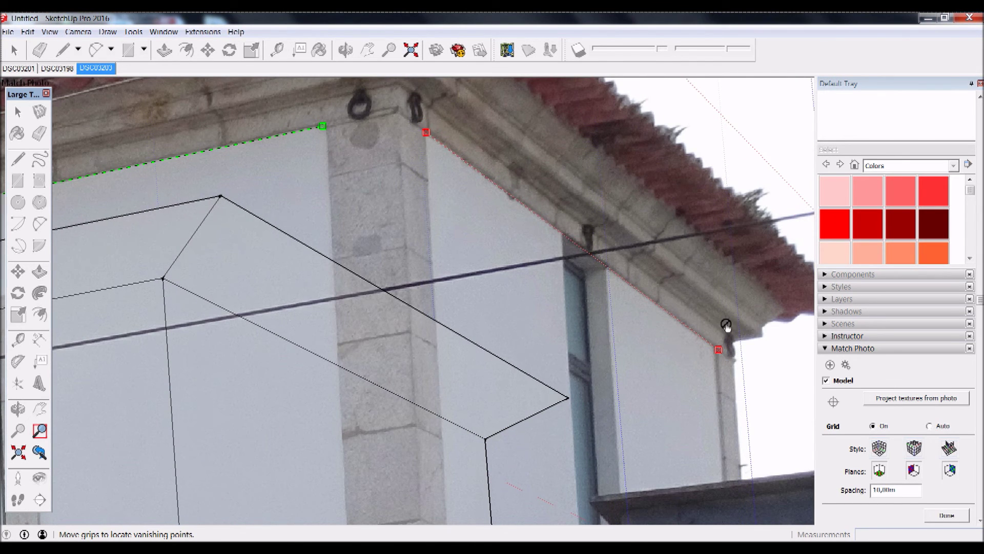
{"action": "scroll", "coordinate": [743, 355], "scroll_direction": "up", "scroll_amount": 2}
{"action": "scroll", "coordinate": [713, 351], "scroll_direction": "down", "scroll_amount": 3}
{"action": "scroll", "coordinate": [681, 402], "scroll_direction": "down", "scroll_amount": 2}
{"action": "scroll", "coordinate": [681, 402], "scroll_direction": "up", "scroll_amount": 3}
Align the lower side-wall perspective line with the tile band.
{"action": "mouse_move", "coordinate": [601, 81]}
{"action": "middle_mouse_down"}
{"action": "mouse_move", "coordinate": [644, 340]}
{"action": "mouse_move", "coordinate": [623, 184]}
{"action": "middle_mouse_up"}
{"action": "middle_click_drag", "start_coordinate": [639, 373], "coordinate": [596, 155]}
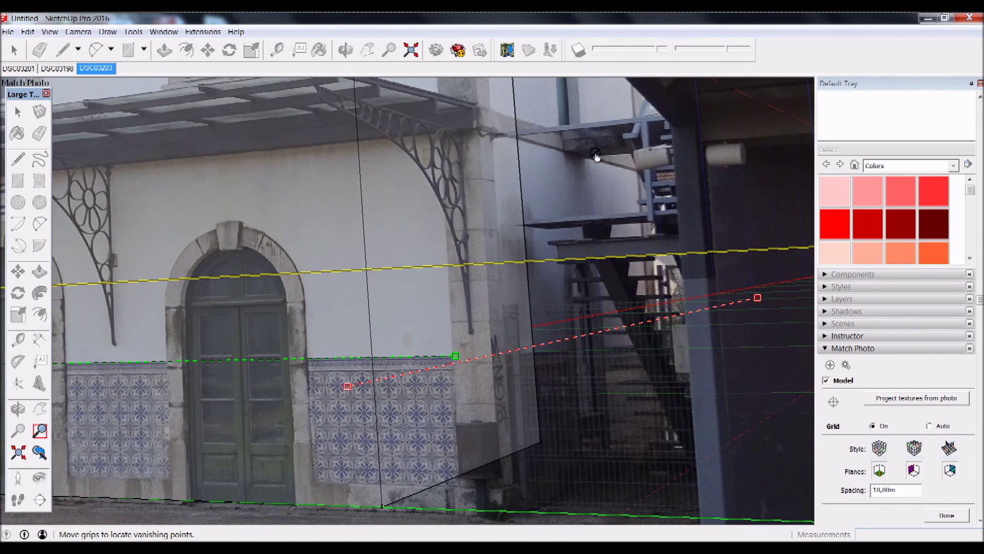
{"action": "scroll", "coordinate": [604, 319], "scroll_direction": "up", "scroll_amount": 2}
{"action": "mouse_move", "coordinate": [213, 424]}
{"action": "left_mouse_down"}
{"action": "mouse_move", "coordinate": [509, 391]}
{"action": "mouse_move", "coordinate": [475, 376]}
{"action": "left_mouse_up"}
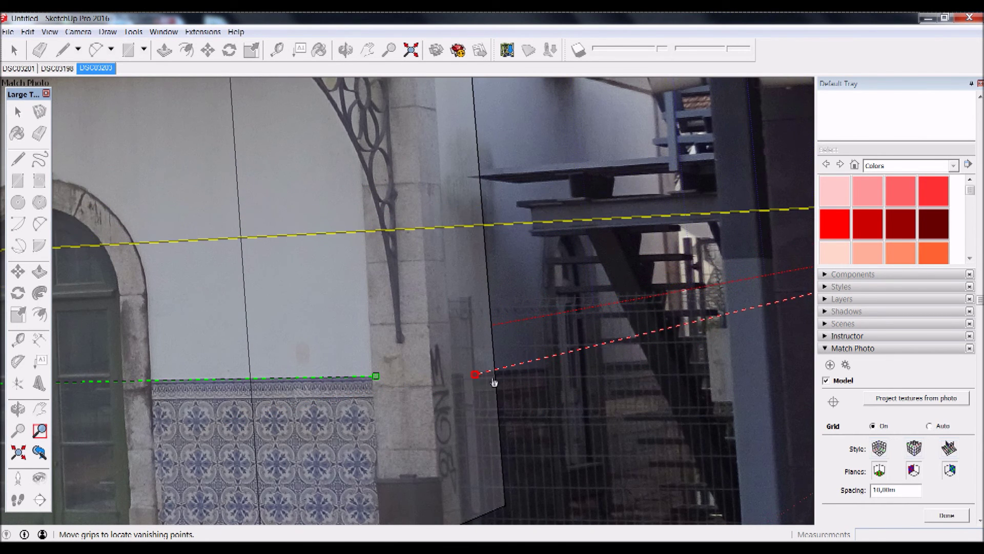
{"action": "scroll", "coordinate": [491, 382], "scroll_direction": "down", "scroll_amount": 2}
{"action": "left_click_drag", "start_coordinate": [728, 318], "coordinate": [605, 368]}
{"action": "scroll", "coordinate": [486, 383], "scroll_direction": "down", "scroll_amount": 3}
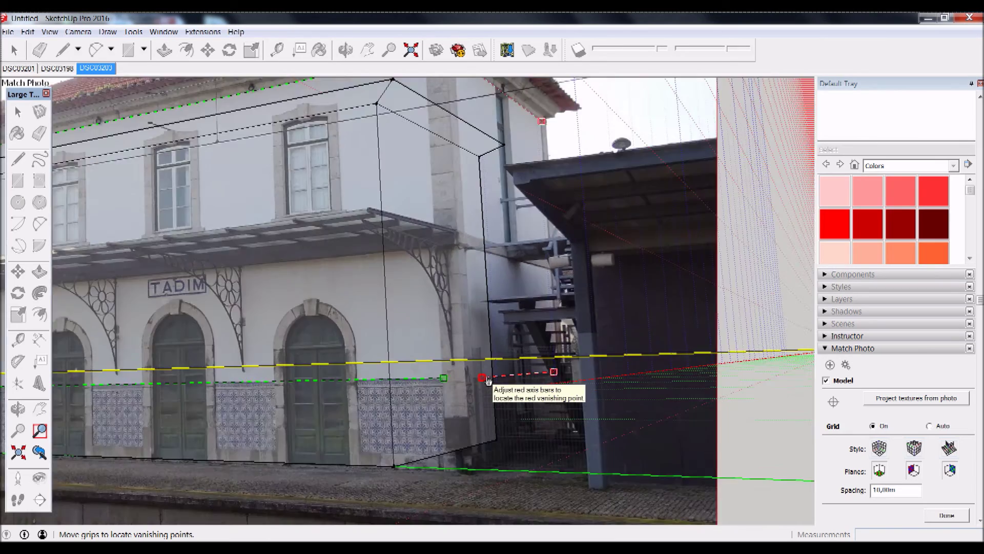
{"action": "scroll", "coordinate": [487, 381], "scroll_direction": "down", "scroll_amount": 3}
{"action": "scroll", "coordinate": [253, 413], "scroll_direction": "up", "scroll_amount": 3}
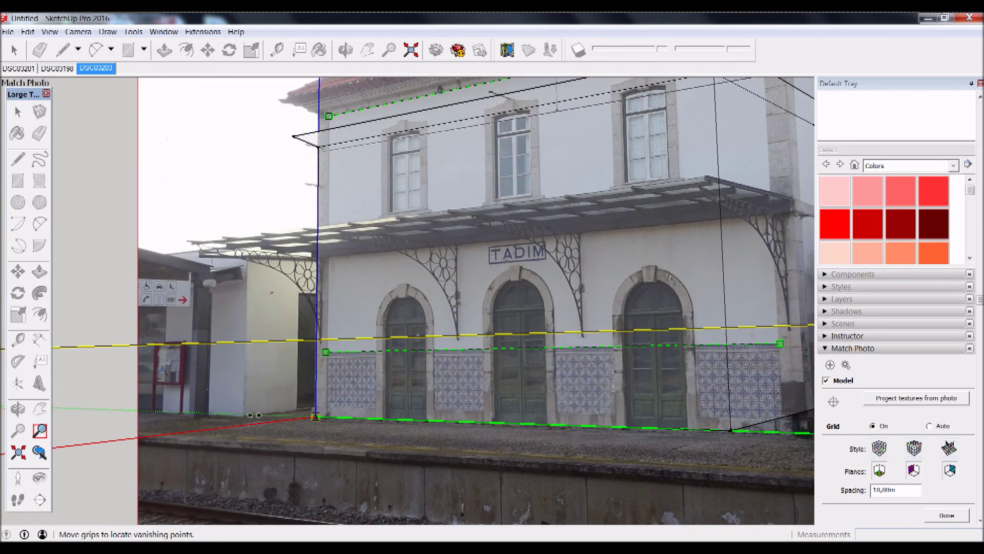
{"action": "scroll", "coordinate": [348, 184], "scroll_direction": "up", "scroll_amount": 3}
{"action": "scroll", "coordinate": [313, 163], "scroll_direction": "up", "scroll_amount": 3}
{"action": "scroll", "coordinate": [310, 160], "scroll_direction": "down", "scroll_amount": 2}
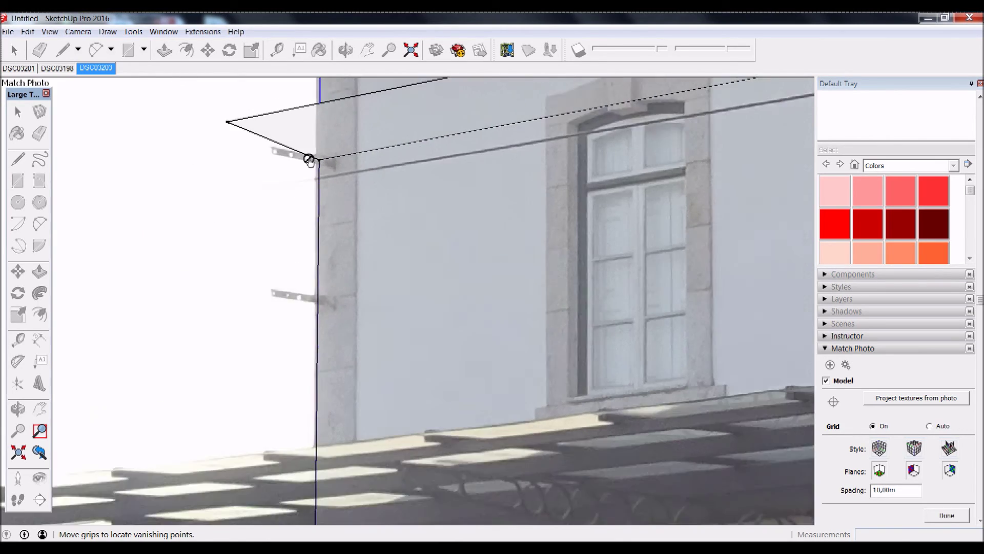
{"action": "scroll", "coordinate": [334, 398], "scroll_direction": "down", "scroll_amount": 3}
Set the model origin at the building's ground corner and recentre the photo.
{"action": "middle_click_drag", "start_coordinate": [351, 410], "coordinate": [411, 261]}
{"action": "scroll", "coordinate": [366, 413], "scroll_direction": "up", "scroll_amount": 1}
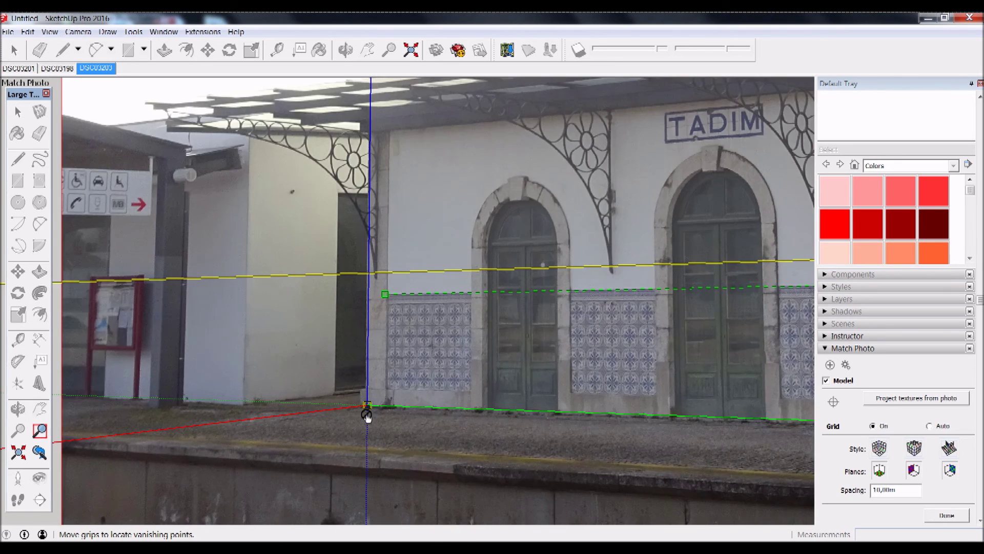
{"action": "scroll", "coordinate": [365, 405], "scroll_direction": "up", "scroll_amount": 2}
{"action": "left_click_drag", "start_coordinate": [365, 403], "coordinate": [366, 406]}
{"action": "scroll", "coordinate": [368, 390], "scroll_direction": "down", "scroll_amount": 3}
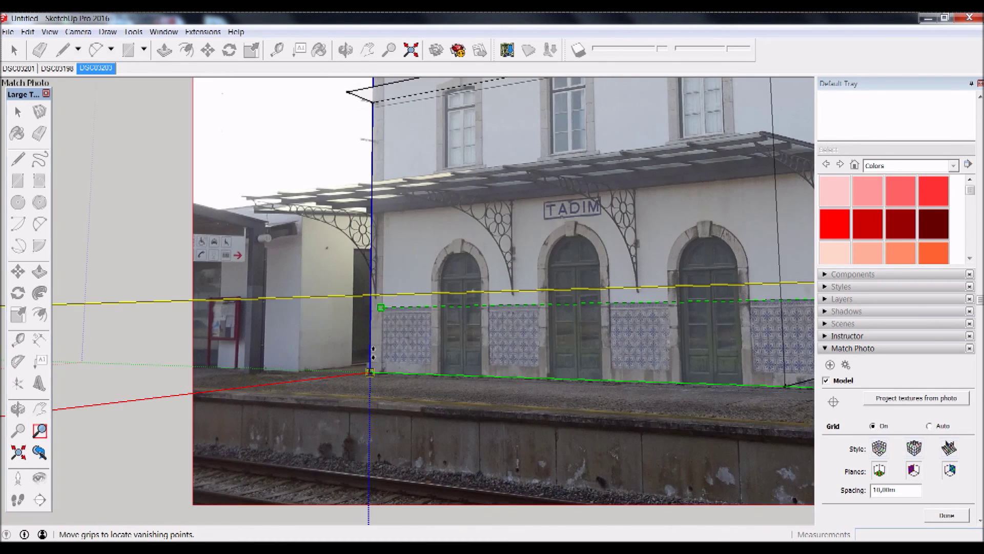
{"action": "scroll", "coordinate": [370, 369], "scroll_direction": "down", "scroll_amount": 2}
{"action": "scroll", "coordinate": [371, 358], "scroll_direction": "down", "scroll_amount": 2}
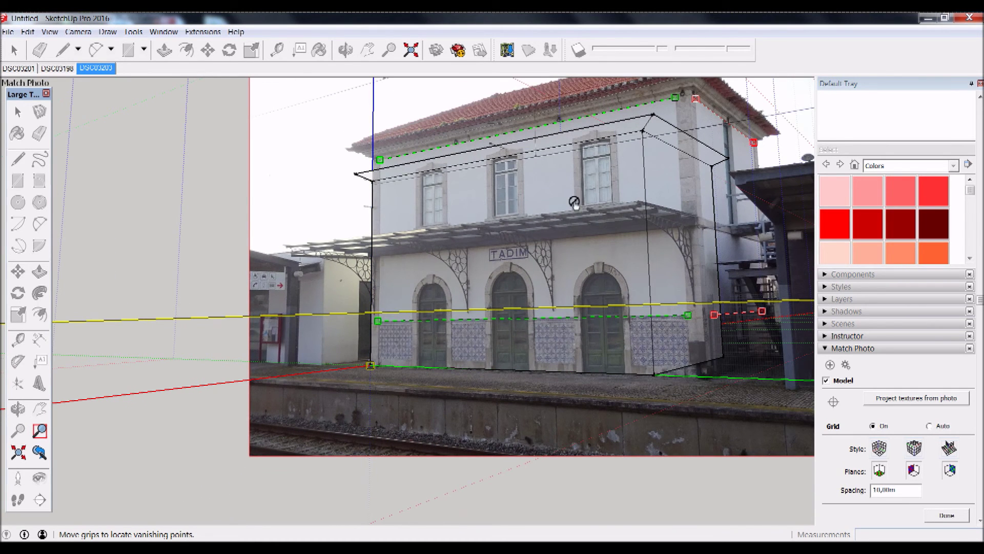
{"action": "left_click_drag", "start_coordinate": [563, 199], "coordinate": [511, 261]}
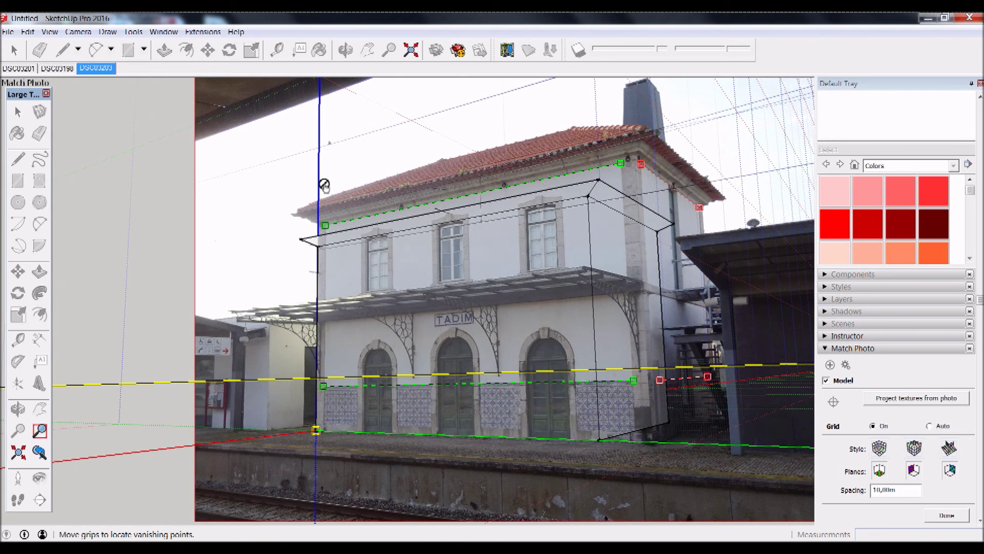
Scale the model along the blue axis until the box matches the station's height.
{"action": "left_click_drag", "start_coordinate": [324, 174], "coordinate": [329, 143]}
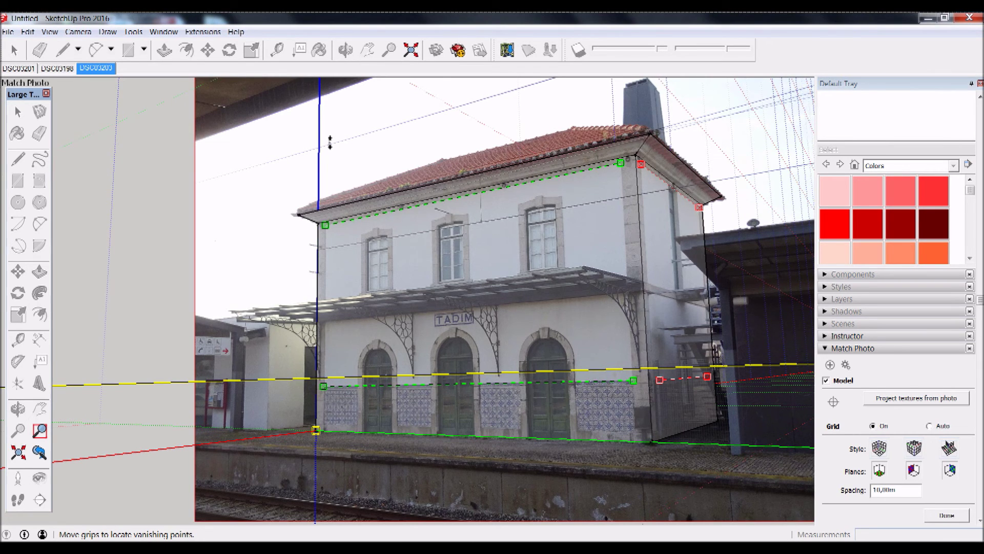
{"action": "left_click_drag", "start_coordinate": [329, 143], "coordinate": [326, 143]}
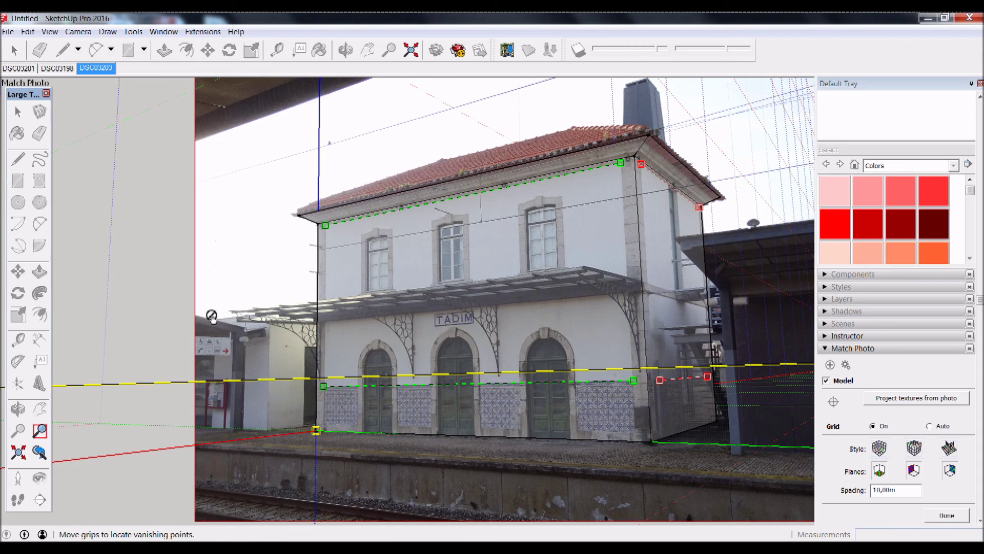
Finish Match Photo and project the DSC03203 photo onto the right wall face.
{"action": "key", "text": "Return"}
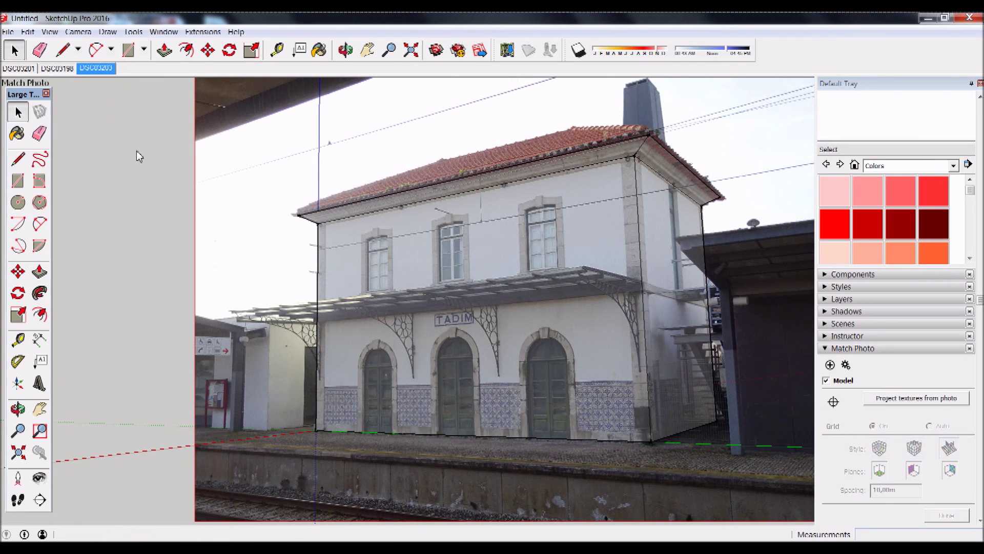
{"action": "scroll", "coordinate": [136, 150], "scroll_direction": "down", "scroll_amount": 2}
{"action": "scroll", "coordinate": [413, 148], "scroll_direction": "up", "scroll_amount": 2}
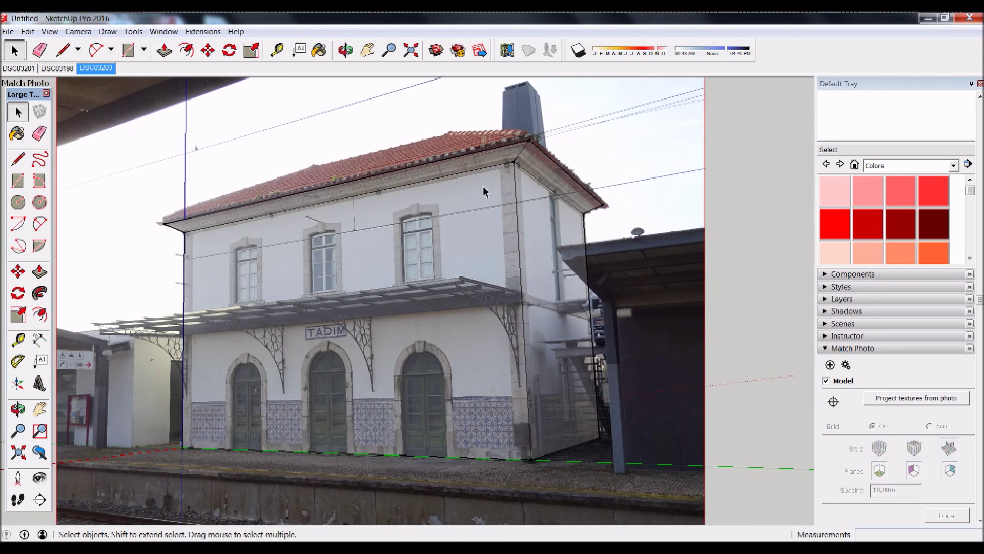
{"action": "right_click", "coordinate": [555, 220]}
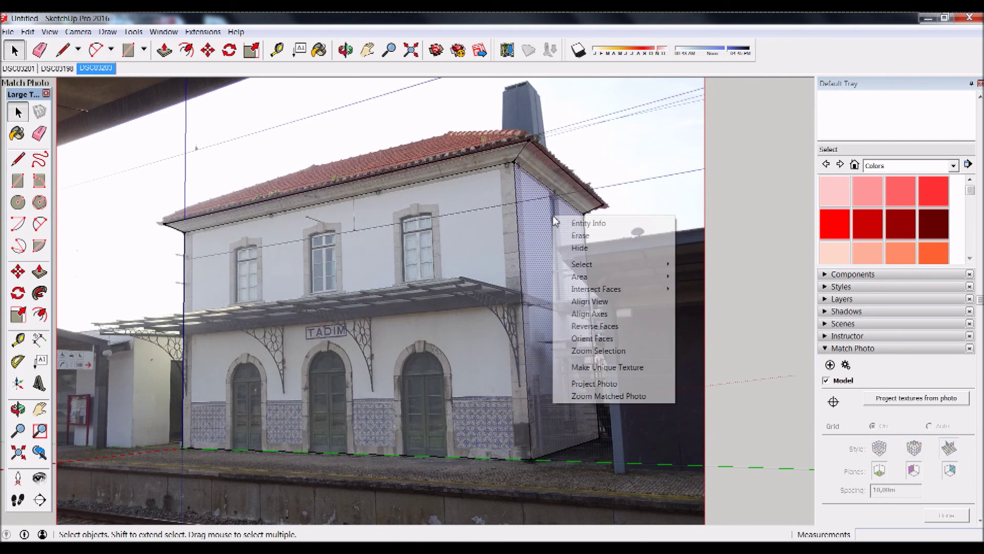
{"action": "left_click", "coordinate": [625, 395]}
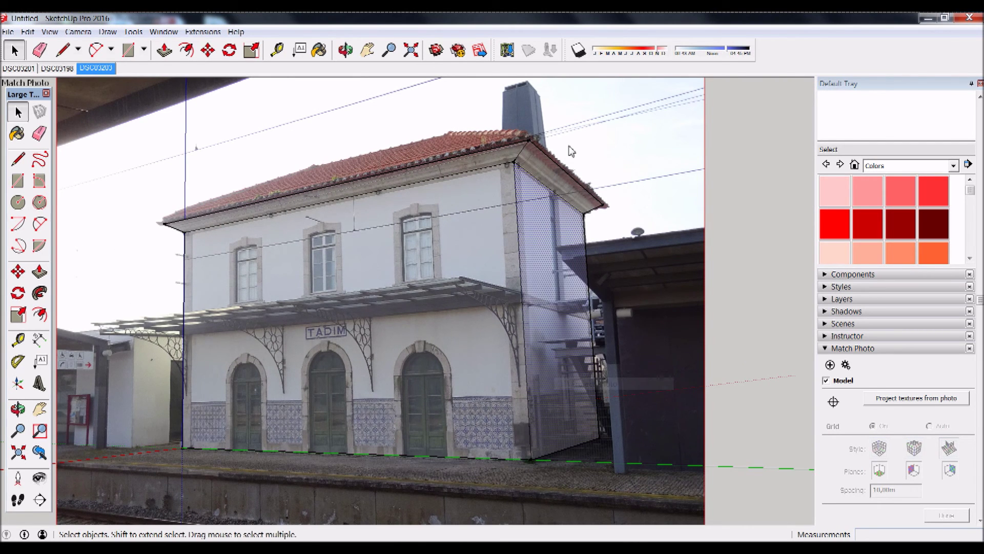
Project the photo onto the right eave underside and orbit out of the photo view.
{"action": "left_click", "coordinate": [542, 164]}
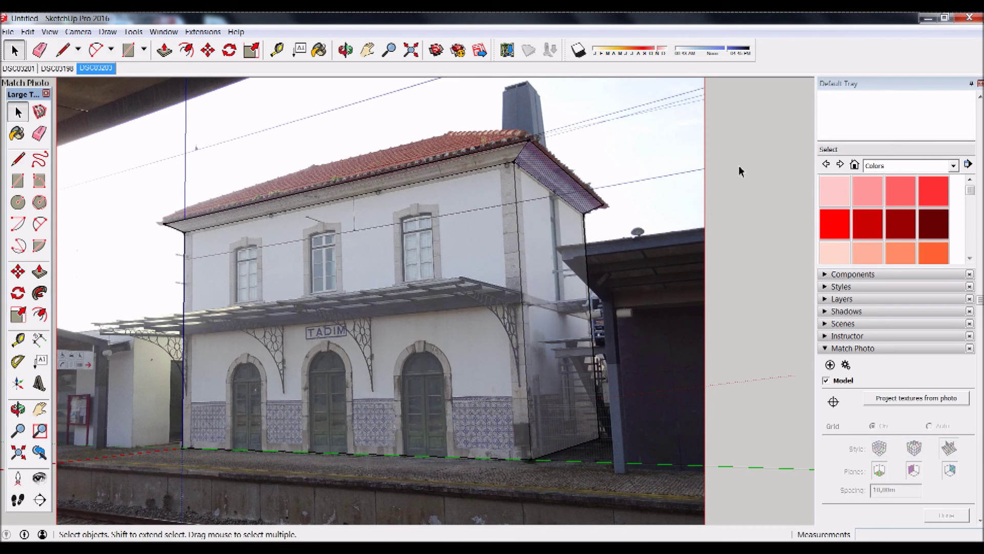
{"action": "right_click", "coordinate": [557, 179]}
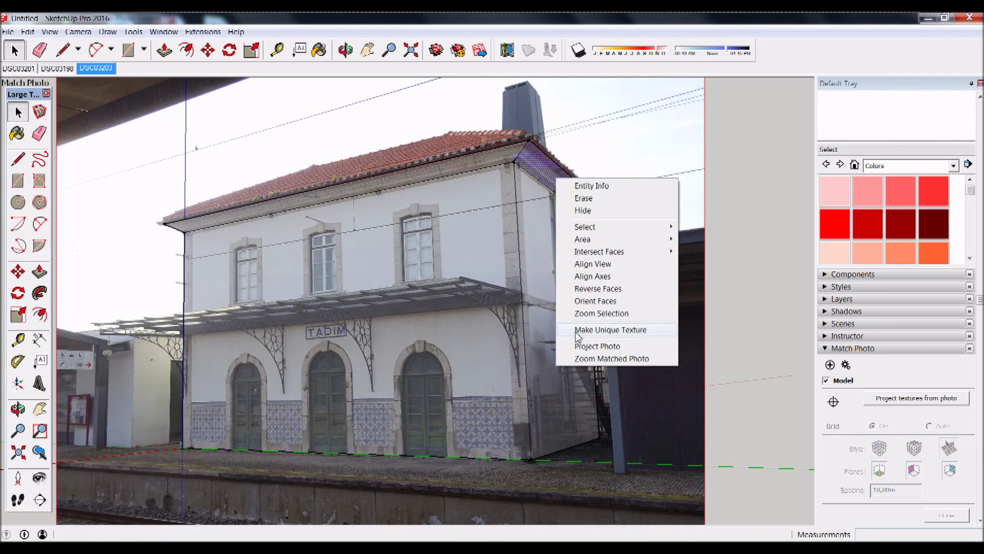
{"action": "left_click", "coordinate": [588, 348]}
{"action": "key", "text": "o"}
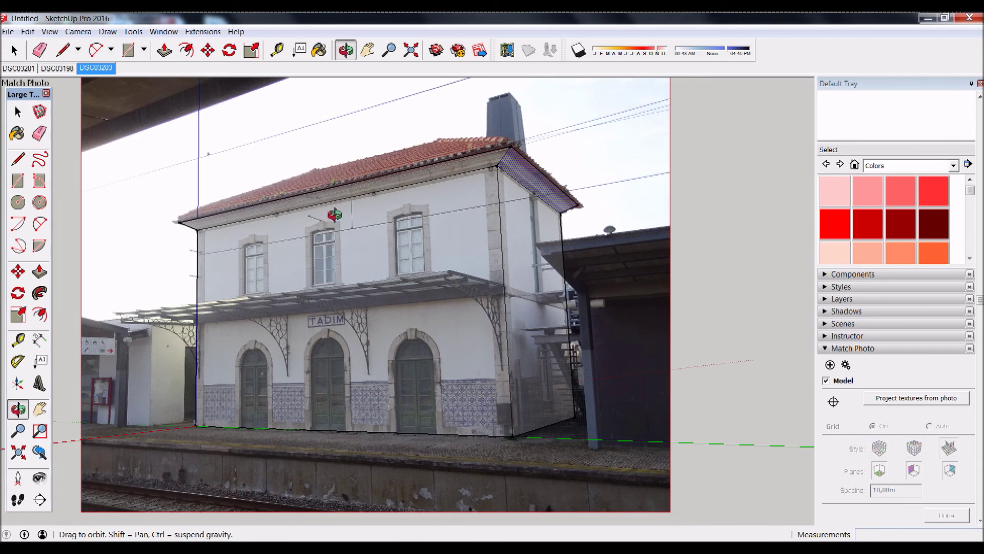
{"action": "left_click_drag", "start_coordinate": [352, 263], "coordinate": [344, 264]}
Orbit and zoom around the photo-textured building to inspect its right and left sides.
{"action": "mouse_move", "coordinate": [344, 263]}
{"action": "middle_mouse_down"}
{"action": "mouse_move", "coordinate": [248, 253]}
{"action": "mouse_move", "coordinate": [419, 293]}
{"action": "mouse_move", "coordinate": [423, 283]}
{"action": "middle_mouse_up"}
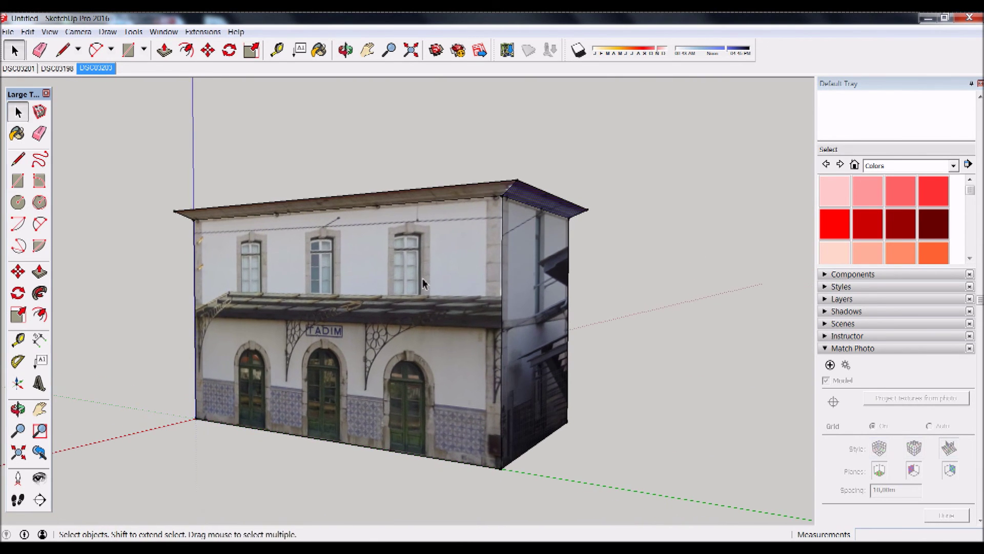
{"action": "mouse_move", "coordinate": [334, 325]}
{"action": "middle_mouse_down"}
{"action": "mouse_move", "coordinate": [702, 324]}
{"action": "mouse_move", "coordinate": [707, 310]}
{"action": "mouse_move", "coordinate": [528, 288]}
{"action": "mouse_move", "coordinate": [400, 300]}
{"action": "middle_mouse_up"}
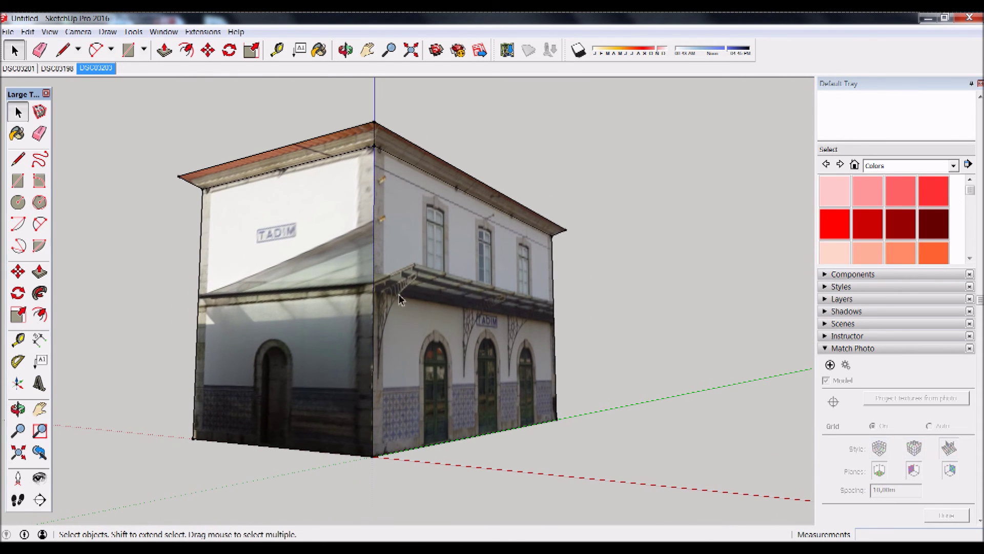
{"action": "scroll", "coordinate": [441, 300], "scroll_direction": "up", "scroll_amount": 1}
{"action": "scroll", "coordinate": [441, 299], "scroll_direction": "up", "scroll_amount": 2}
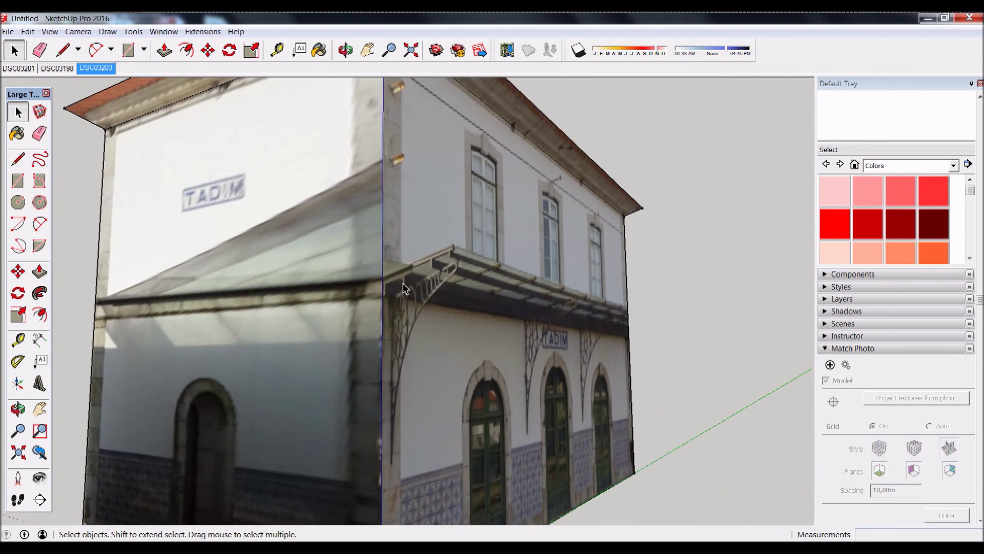
{"action": "scroll", "coordinate": [430, 292], "scroll_direction": "down", "scroll_amount": 2}
{"action": "scroll", "coordinate": [421, 284], "scroll_direction": "down", "scroll_amount": 1}
{"action": "scroll", "coordinate": [420, 284], "scroll_direction": "down", "scroll_amount": 1}
{"action": "scroll", "coordinate": [460, 297], "scroll_direction": "up", "scroll_amount": 2}
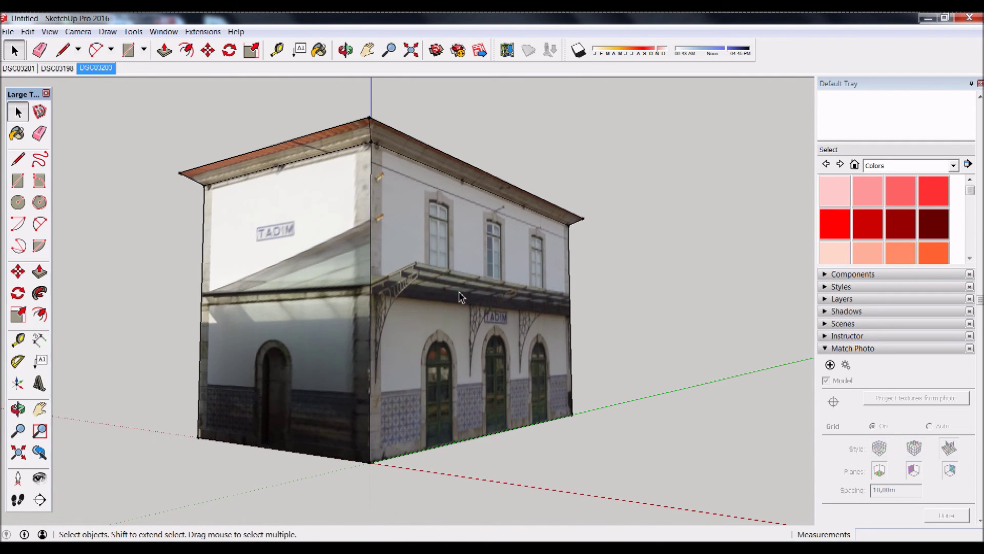
View the building from higher up, then return to the DSC03203 matched-photo scene.
{"action": "middle_click_drag", "start_coordinate": [460, 297], "coordinate": [543, 310]}
{"action": "middle_click_drag", "start_coordinate": [466, 297], "coordinate": [496, 300]}
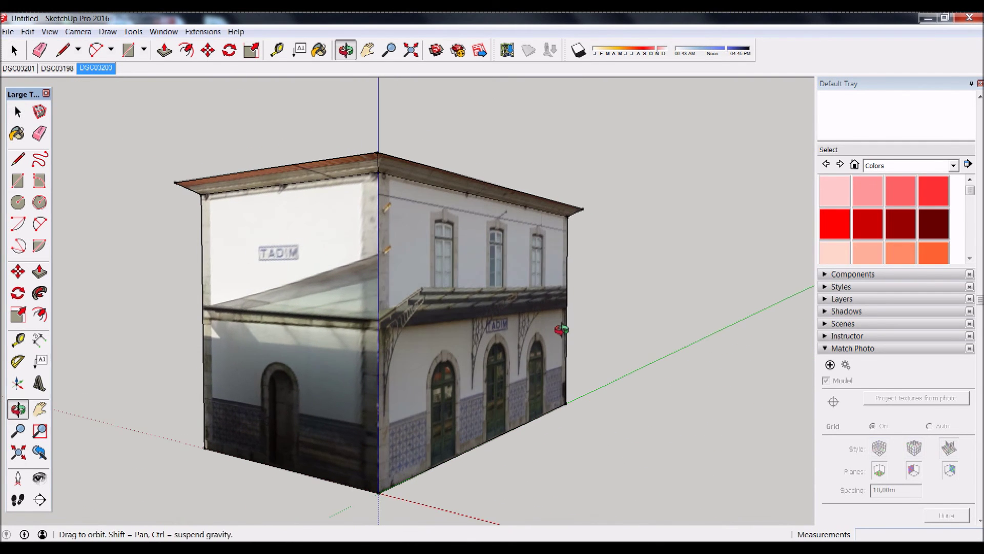
{"action": "scroll", "coordinate": [493, 297], "scroll_direction": "up", "scroll_amount": 1}
{"action": "scroll", "coordinate": [490, 284], "scroll_direction": "down", "scroll_amount": 1}
{"action": "scroll", "coordinate": [492, 297], "scroll_direction": "down", "scroll_amount": 1}
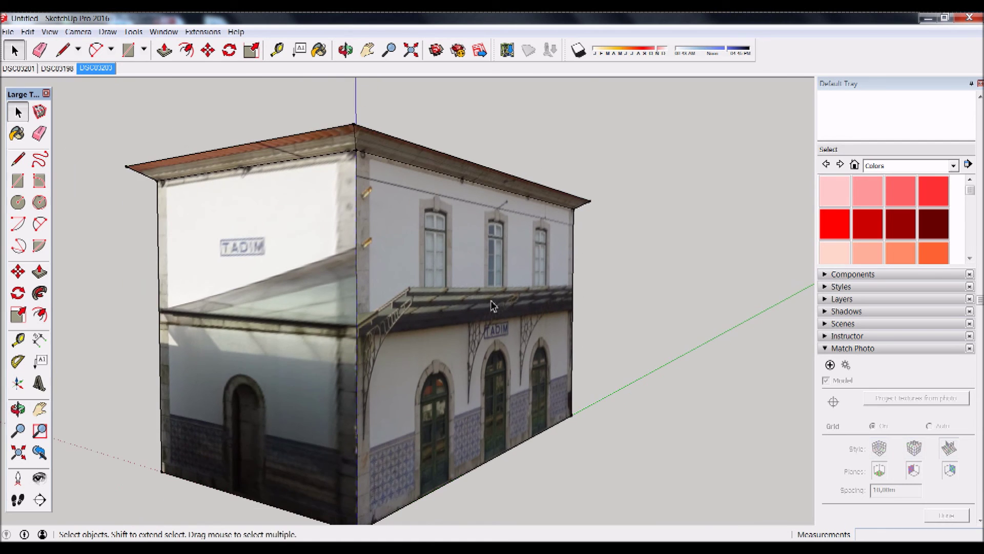
{"action": "scroll", "coordinate": [491, 308], "scroll_direction": "up", "scroll_amount": 2}
{"action": "mouse_move", "coordinate": [491, 308]}
{"action": "middle_mouse_down"}
{"action": "mouse_move", "coordinate": [641, 321]}
{"action": "mouse_move", "coordinate": [99, 78]}
{"action": "middle_mouse_up"}
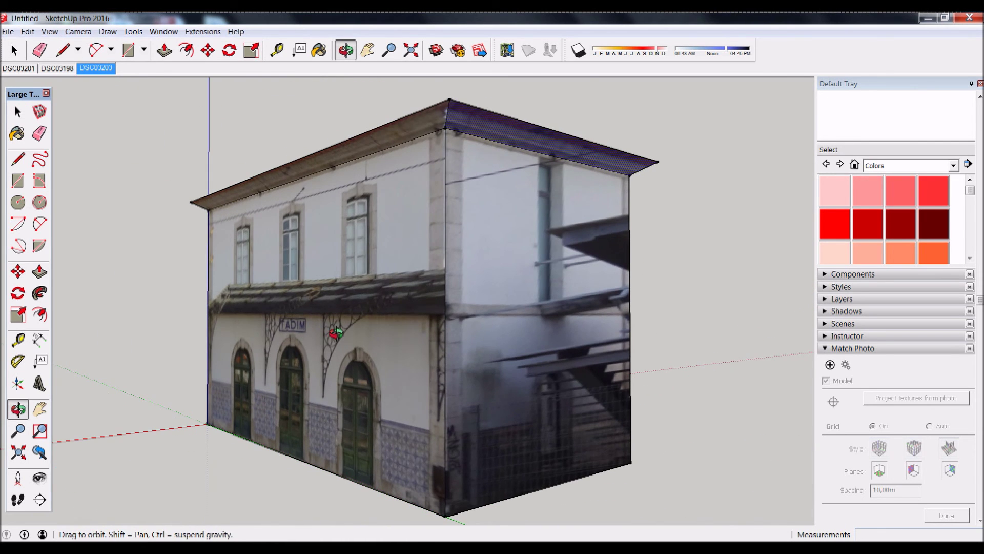
{"action": "left_click", "coordinate": [108, 70]}
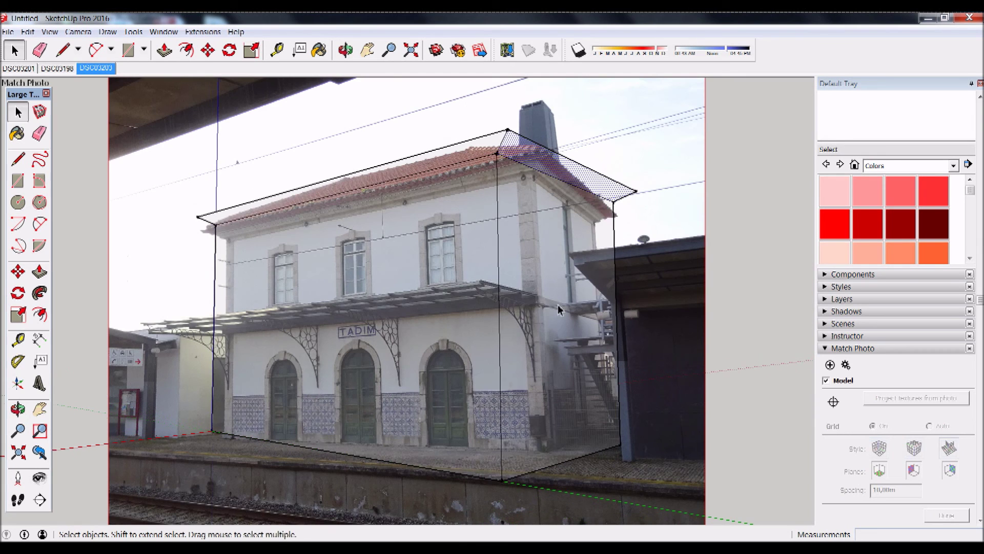
Project photo DSC03203 onto the front facade, overwriting its old material, and orbit to check.
{"action": "left_click", "coordinate": [414, 310]}
{"action": "right_click", "coordinate": [414, 310]}
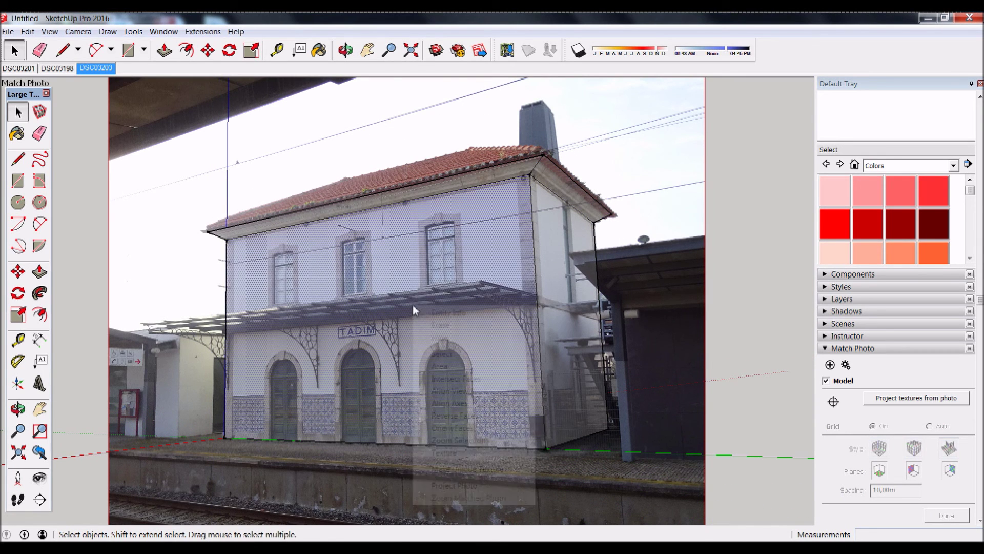
{"action": "left_click", "coordinate": [452, 485]}
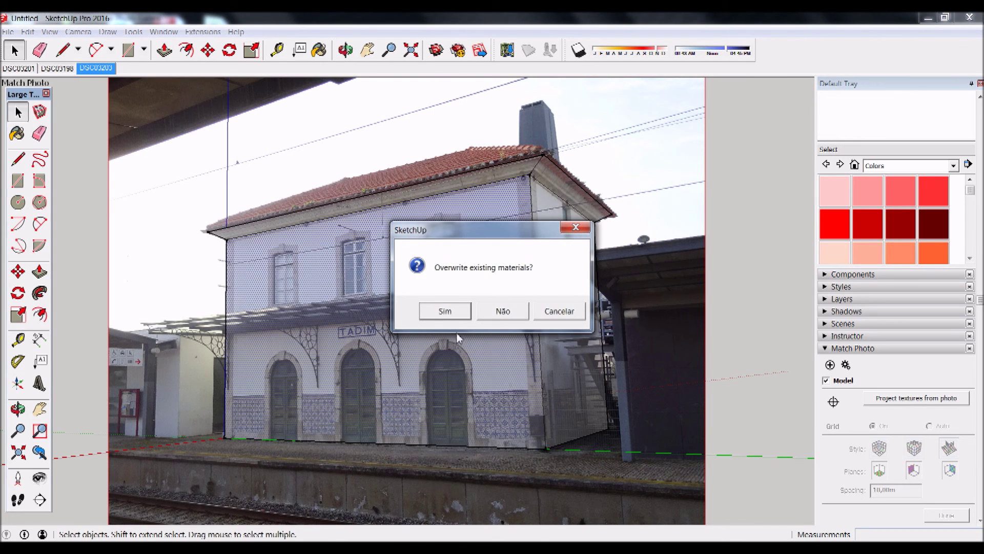
{"action": "left_click", "coordinate": [455, 313]}
{"action": "middle_click_drag", "start_coordinate": [505, 333], "coordinate": [496, 327]}
{"action": "mouse_move", "coordinate": [496, 327]}
{"action": "left_mouse_down"}
{"action": "mouse_move", "coordinate": [467, 355]}
{"action": "mouse_move", "coordinate": [489, 350]}
{"action": "left_mouse_up"}
{"action": "key", "text": "space"}
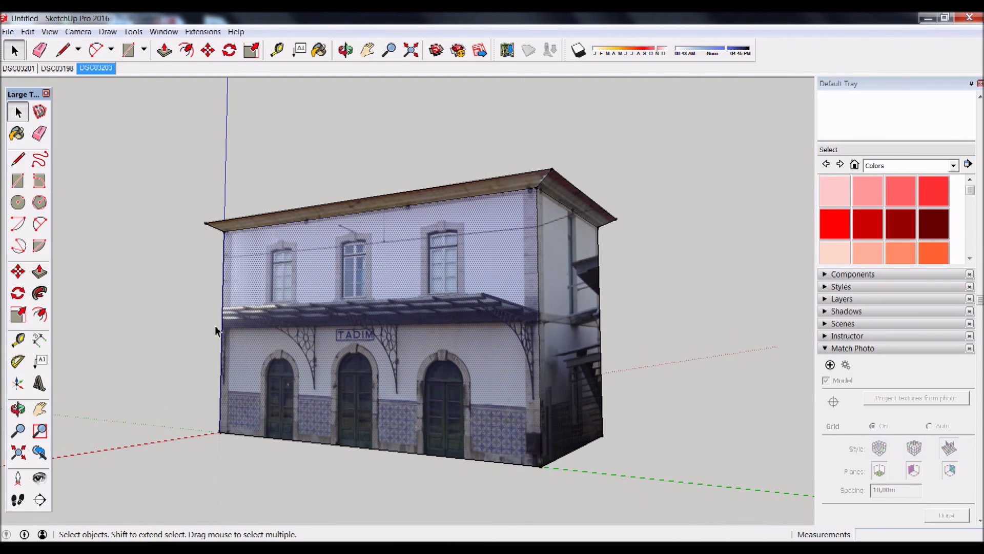
Orbit and zoom to a view showing the roof and two facades of the building.
{"action": "scroll", "coordinate": [455, 322], "scroll_direction": "up", "scroll_amount": 3}
{"action": "scroll", "coordinate": [501, 302], "scroll_direction": "down", "scroll_amount": 1}
{"action": "scroll", "coordinate": [513, 307], "scroll_direction": "down", "scroll_amount": 1}
{"action": "scroll", "coordinate": [549, 305], "scroll_direction": "up", "scroll_amount": 2}
{"action": "scroll", "coordinate": [547, 314], "scroll_direction": "down", "scroll_amount": 4}
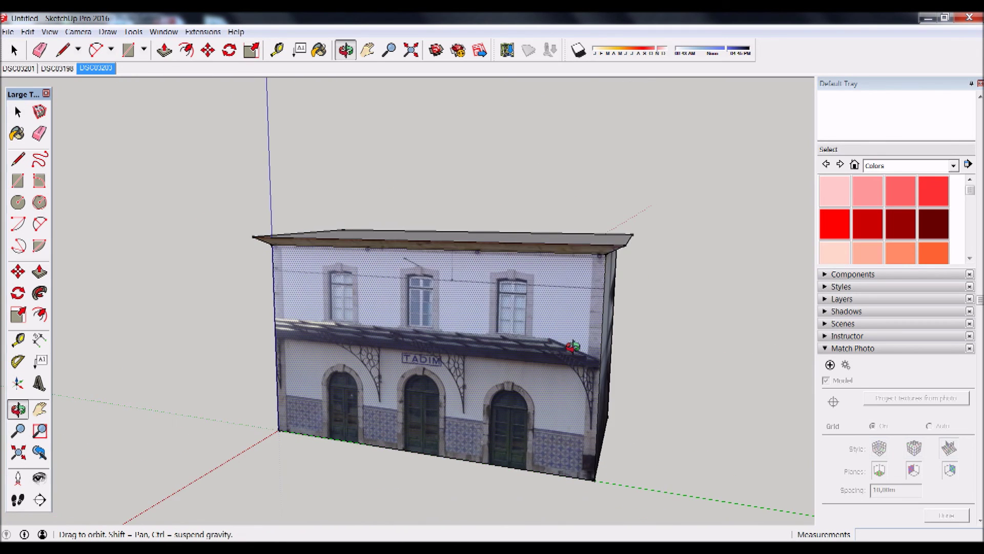
{"action": "middle_click_drag", "start_coordinate": [547, 315], "coordinate": [570, 334]}
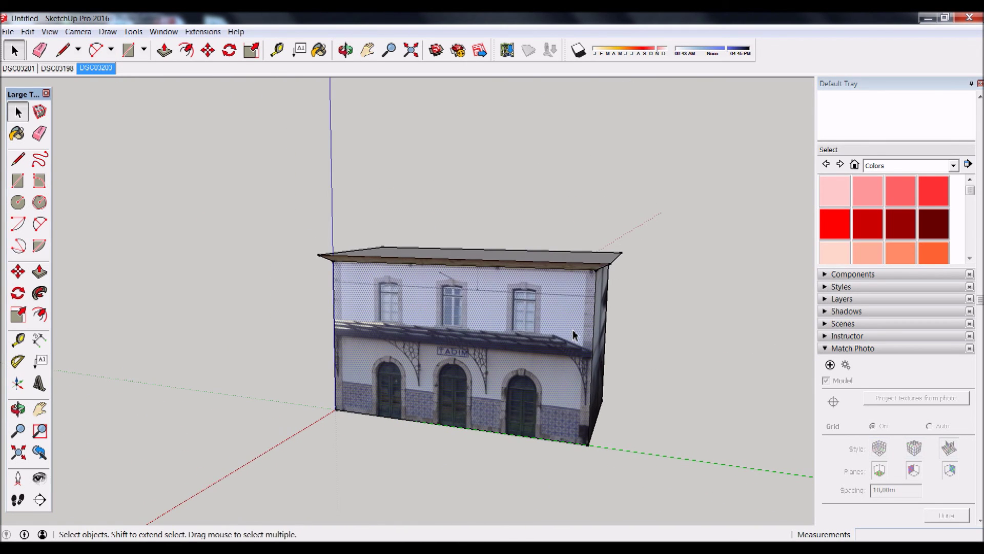
{"action": "middle_click_drag", "start_coordinate": [450, 297], "coordinate": [468, 308]}
{"action": "scroll", "coordinate": [408, 248], "scroll_direction": "up", "scroll_amount": 2}
{"action": "scroll", "coordinate": [514, 239], "scroll_direction": "up", "scroll_amount": 2}
{"action": "scroll", "coordinate": [514, 240], "scroll_direction": "down", "scroll_amount": 3}
{"action": "mouse_move", "coordinate": [514, 239]}
{"action": "middle_mouse_down"}
{"action": "mouse_move", "coordinate": [527, 330]}
{"action": "mouse_move", "coordinate": [479, 260]}
{"action": "mouse_move", "coordinate": [453, 282]}
{"action": "middle_mouse_up"}
Select the flat roof face and orbit slightly around the building.
{"action": "scroll", "coordinate": [576, 192], "scroll_direction": "up", "scroll_amount": 1}
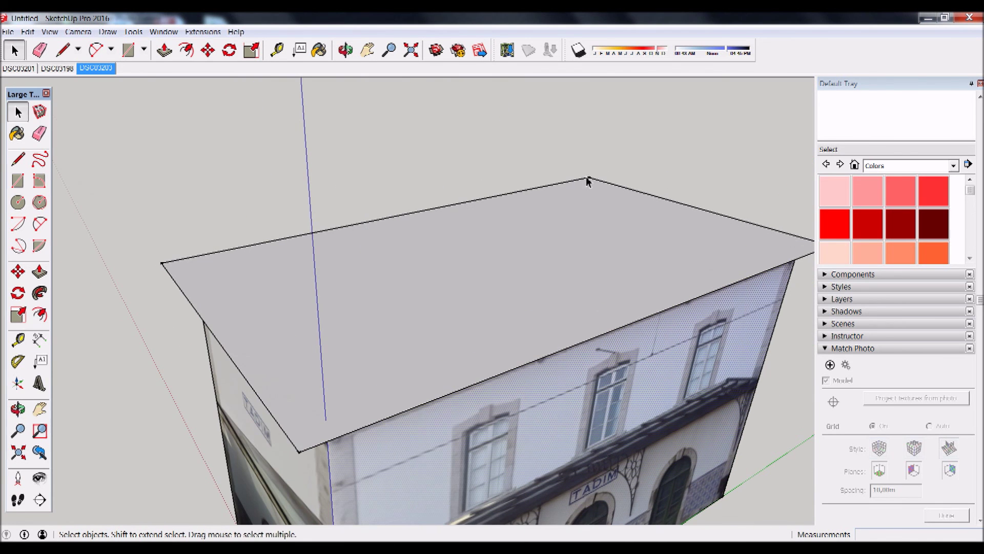
{"action": "left_click", "coordinate": [492, 274]}
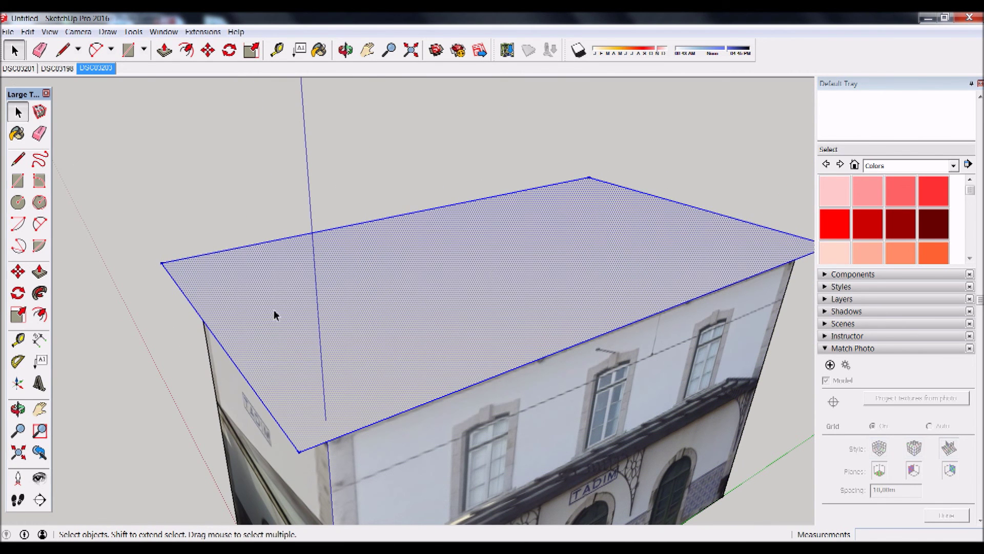
{"action": "middle_click_drag", "start_coordinate": [330, 241], "coordinate": [258, 311]}
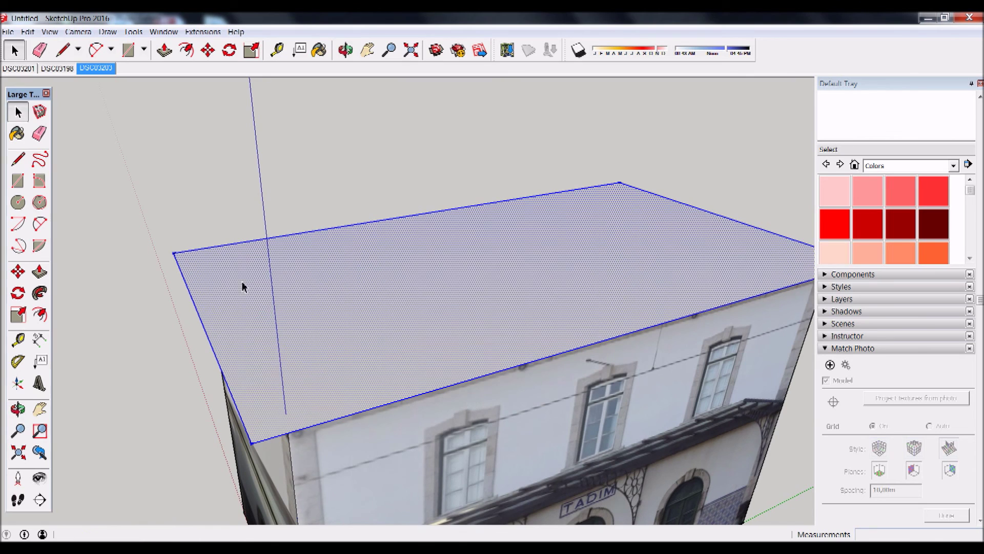
{"action": "left_click", "coordinate": [40, 314]}
Offset the roof face inward about 1.24m and connect two outer corners to the inset corners.
{"action": "left_click", "coordinate": [235, 314]}
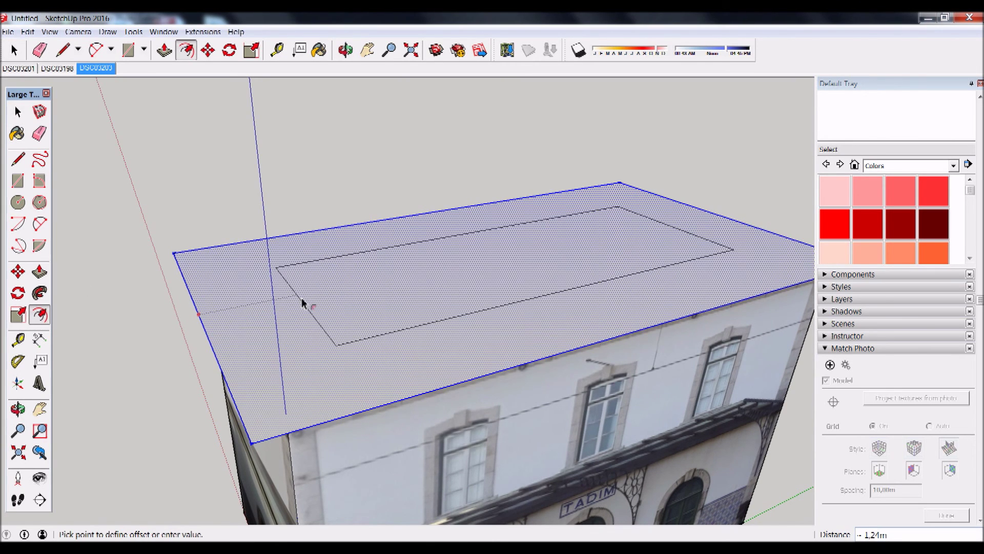
{"action": "left_click", "coordinate": [312, 297]}
{"action": "left_click", "coordinate": [18, 160]}
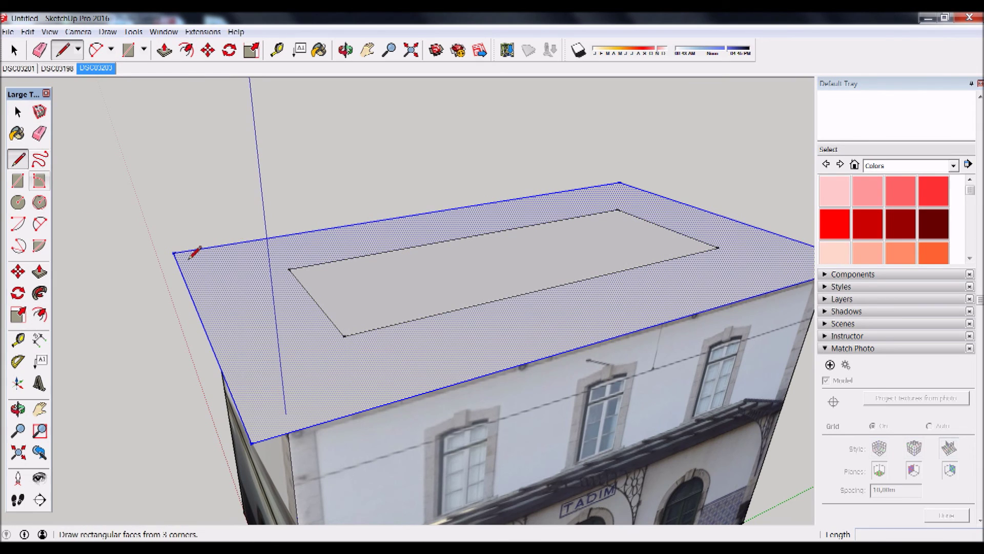
{"action": "left_click", "coordinate": [185, 252]}
{"action": "left_click", "coordinate": [290, 268]}
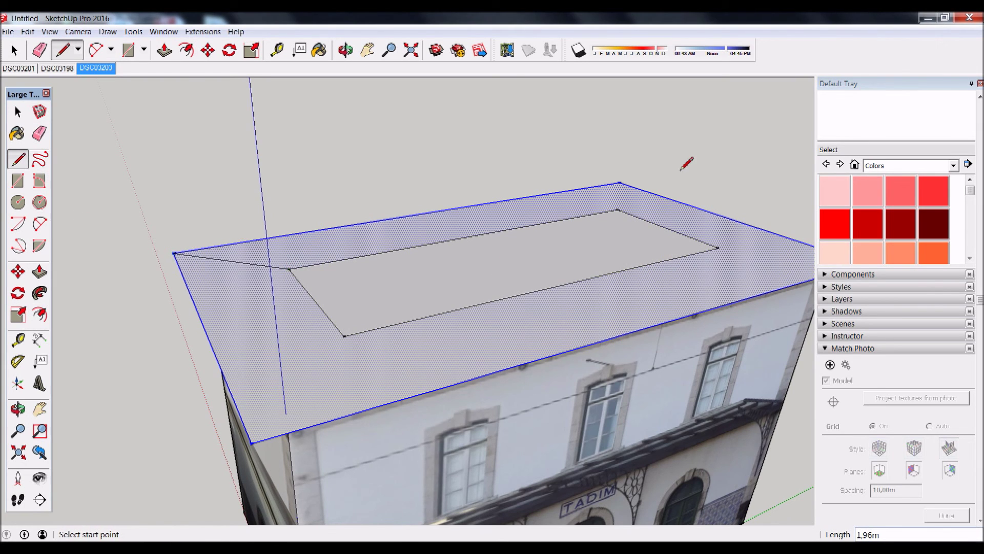
{"action": "left_click", "coordinate": [619, 182]}
{"action": "left_click", "coordinate": [618, 210]}
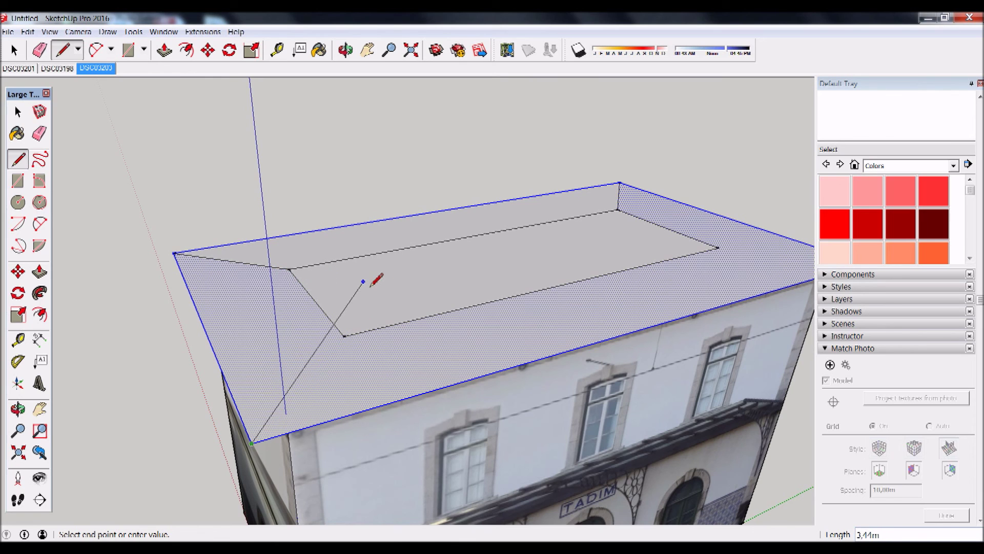
{"action": "key", "text": "Escape"}
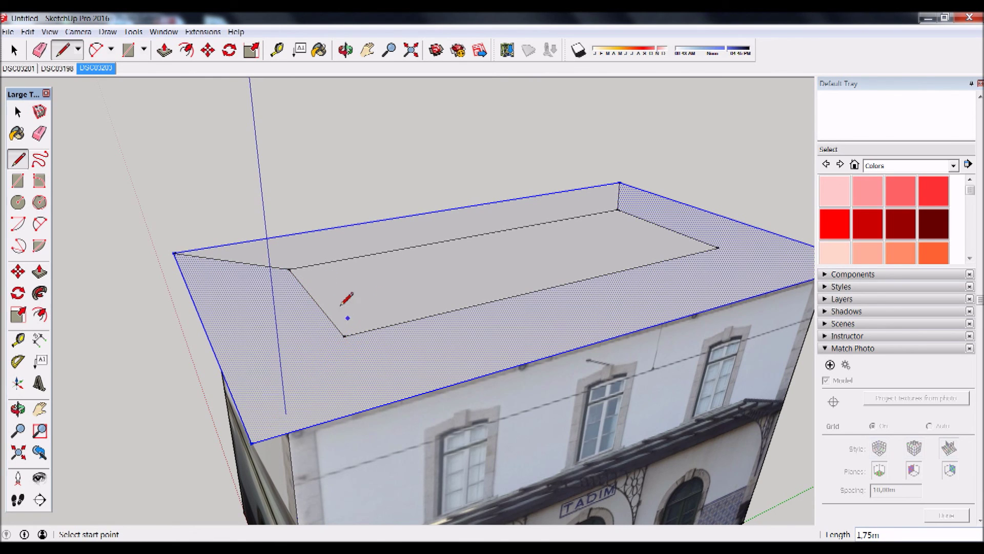
Draw the central ridge line, the front corner line and hip lines meeting the ridge ends.
{"action": "left_click", "coordinate": [314, 299]}
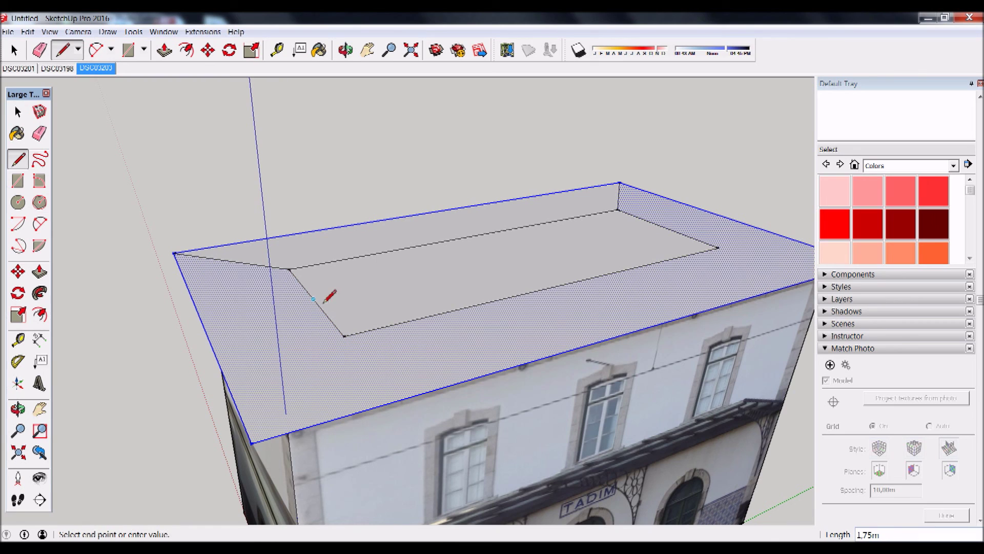
{"action": "left_click", "coordinate": [663, 227]}
{"action": "left_click", "coordinate": [251, 442]}
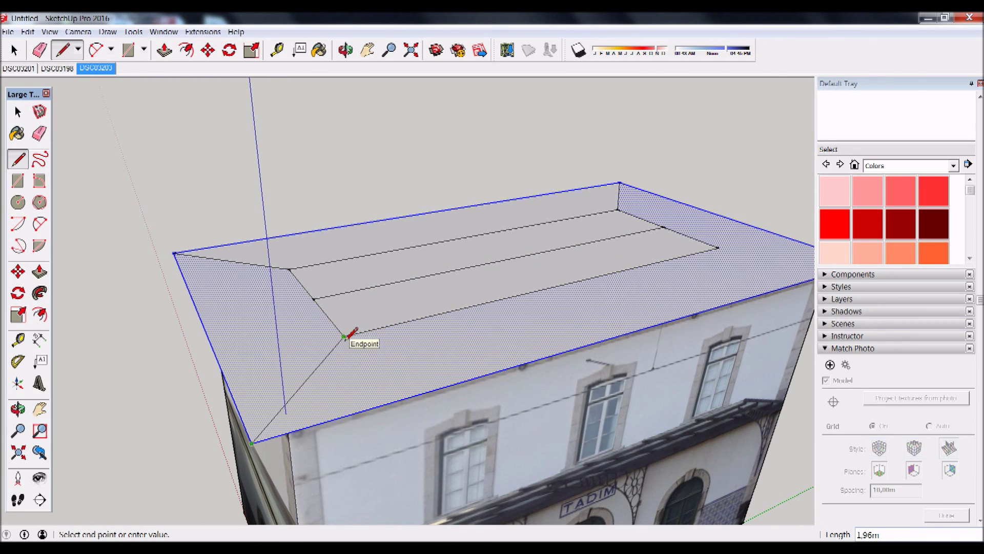
{"action": "left_click", "coordinate": [344, 336]}
{"action": "left_click", "coordinate": [343, 335]}
{"action": "left_click", "coordinate": [344, 336]}
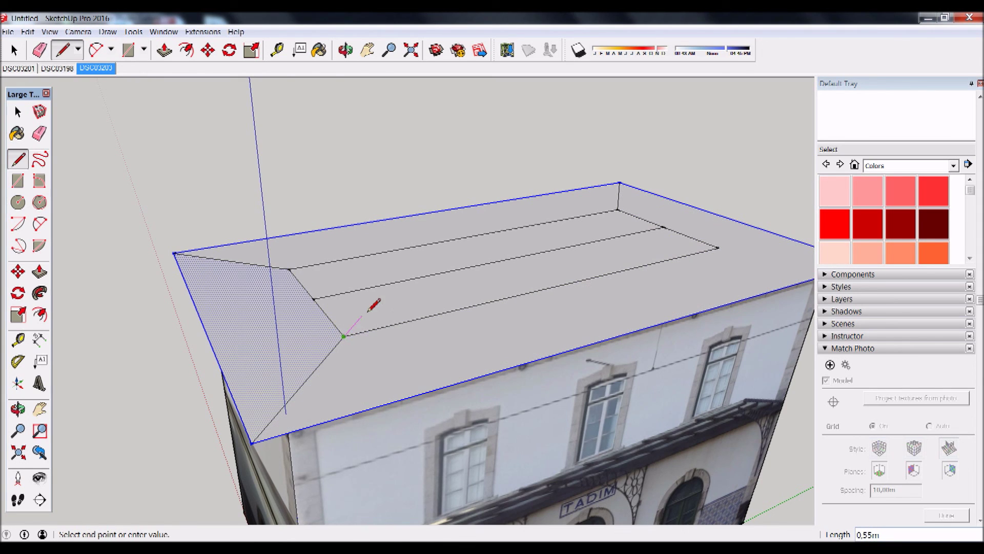
{"action": "left_click", "coordinate": [389, 283]}
{"action": "left_click", "coordinate": [290, 269]}
{"action": "left_click", "coordinate": [618, 210]}
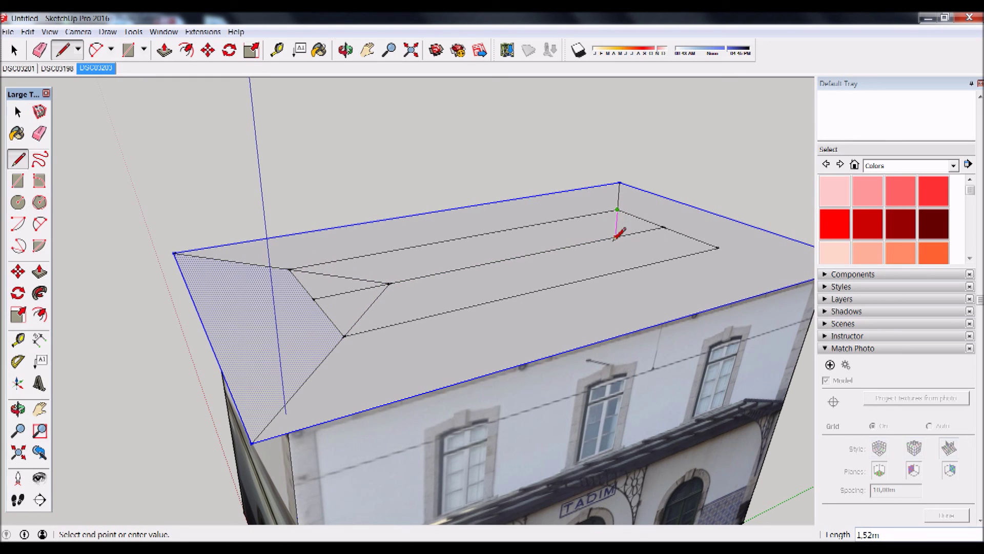
{"action": "left_click", "coordinate": [615, 237]}
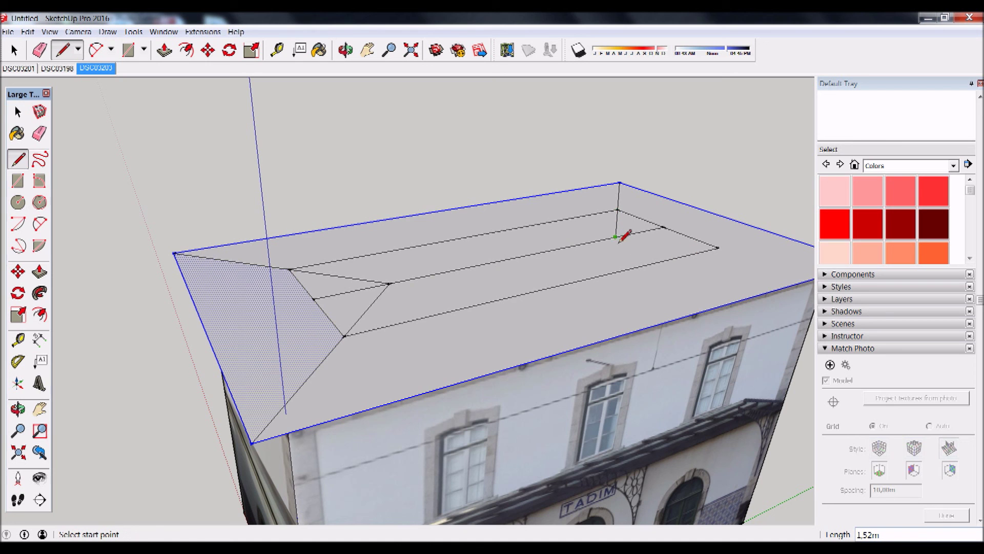
Orbit around the roof and add the remaining hip line on the far side.
{"action": "mouse_move", "coordinate": [652, 250]}
{"action": "middle_mouse_down"}
{"action": "mouse_move", "coordinate": [758, 257]}
{"action": "mouse_move", "coordinate": [468, 268]}
{"action": "mouse_move", "coordinate": [402, 246]}
{"action": "middle_mouse_up"}
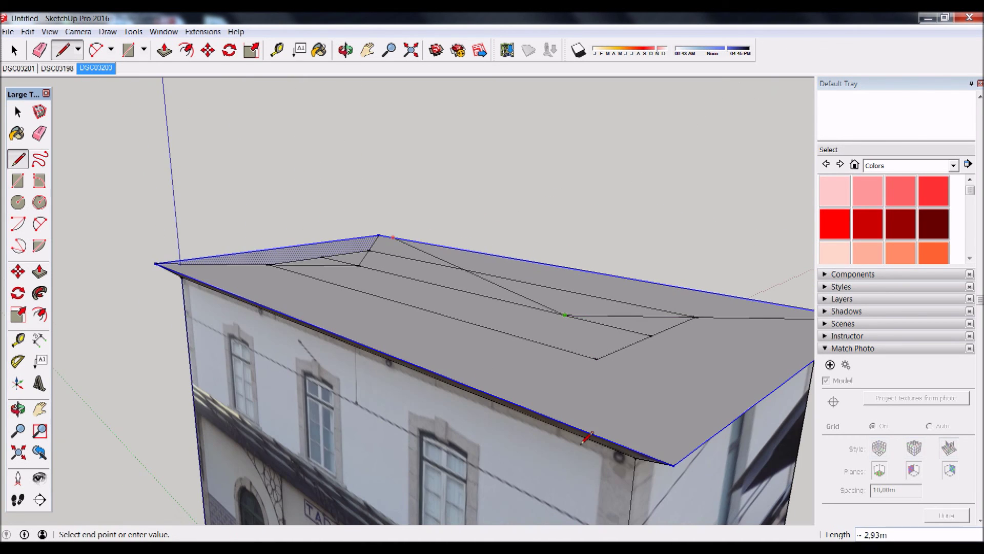
{"action": "middle_click_drag", "start_coordinate": [587, 436], "coordinate": [636, 441]}
{"action": "left_click", "coordinate": [538, 354]}
{"action": "mouse_move", "coordinate": [564, 330]}
{"action": "middle_mouse_down"}
{"action": "mouse_move", "coordinate": [659, 377]}
{"action": "mouse_move", "coordinate": [440, 331]}
{"action": "middle_mouse_up"}
{"action": "left_click", "coordinate": [40, 133]}
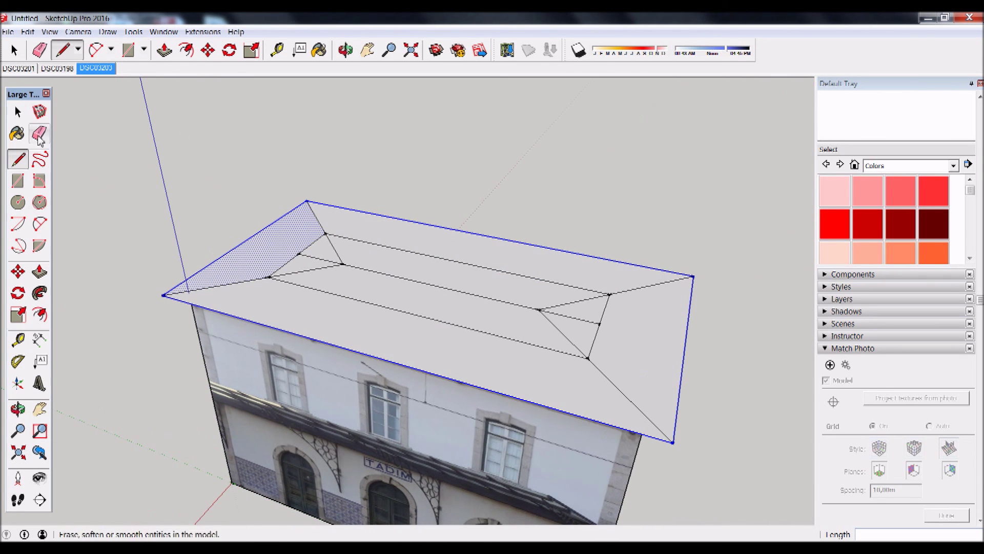
Erase the inset rectangle and leftover edges, leaving the ridge and hips, then select the ridge.
{"action": "mouse_move", "coordinate": [359, 259]}
{"action": "left_mouse_down"}
{"action": "mouse_move", "coordinate": [299, 257]}
{"action": "mouse_move", "coordinate": [358, 241]}
{"action": "mouse_move", "coordinate": [402, 287]}
{"action": "left_mouse_up"}
{"action": "left_click", "coordinate": [395, 310]}
{"action": "left_click_drag", "start_coordinate": [604, 313], "coordinate": [607, 329]}
{"action": "mouse_move", "coordinate": [505, 330]}
{"action": "middle_mouse_down"}
{"action": "mouse_move", "coordinate": [531, 254]}
{"action": "mouse_move", "coordinate": [533, 284]}
{"action": "middle_mouse_up"}
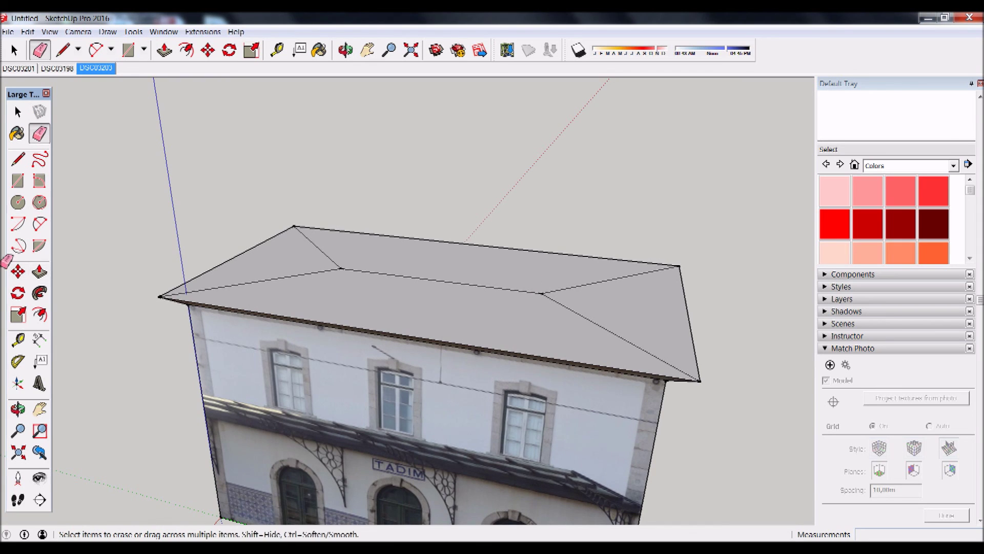
{"action": "left_click", "coordinate": [18, 111]}
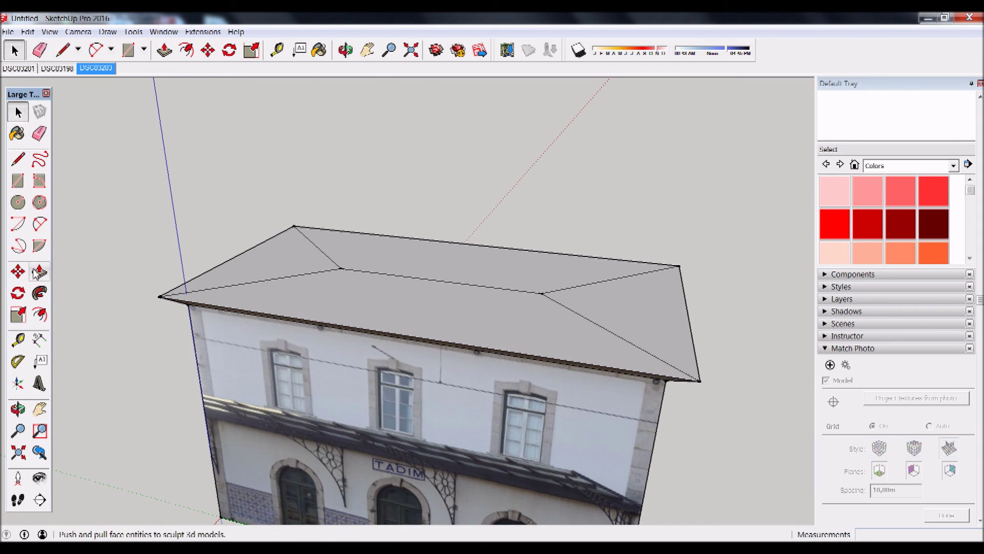
{"action": "left_click", "coordinate": [397, 281]}
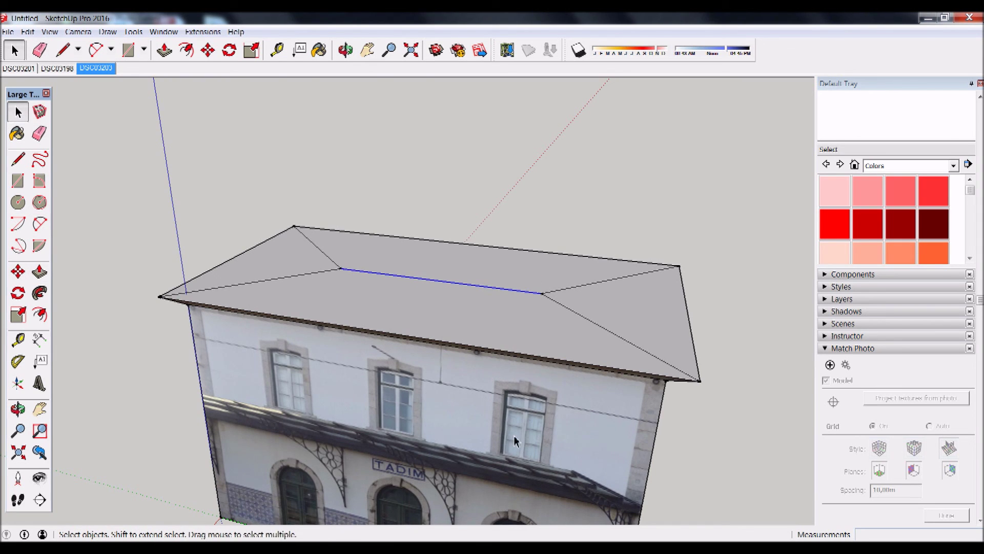
Move the ridge line straight up along the blue axis to slope the roof into a hip roof.
{"action": "left_click", "coordinate": [17, 272]}
{"action": "left_click", "coordinate": [345, 270]}
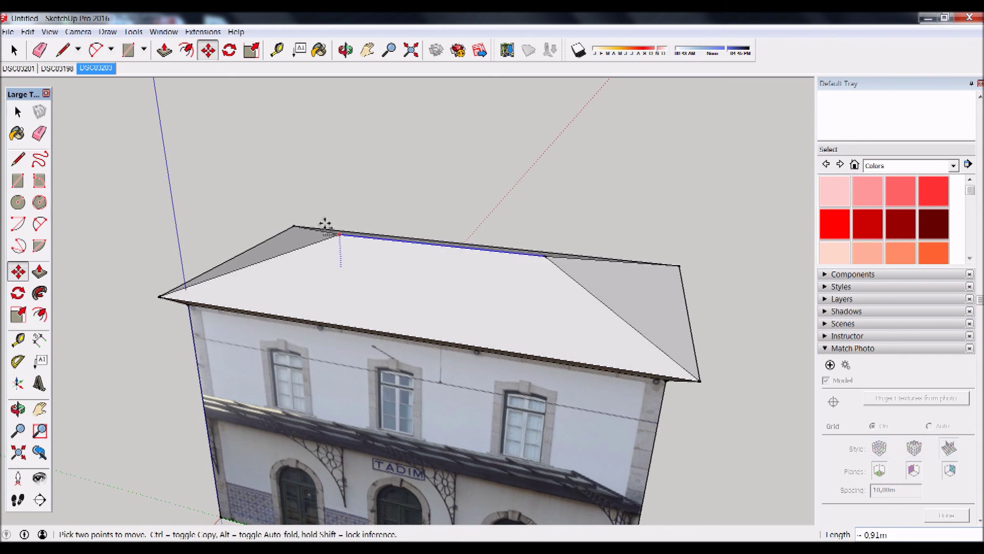
{"action": "left_click", "coordinate": [328, 206]}
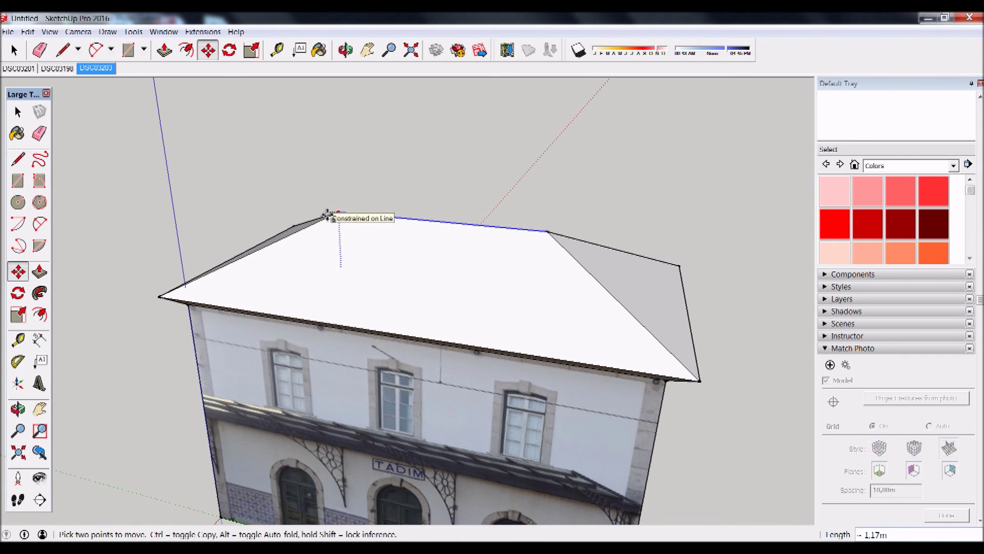
{"action": "mouse_move", "coordinate": [401, 258]}
{"action": "middle_mouse_down"}
{"action": "mouse_move", "coordinate": [419, 199]}
{"action": "mouse_move", "coordinate": [417, 244]}
{"action": "mouse_move", "coordinate": [678, 237]}
{"action": "mouse_move", "coordinate": [315, 186]}
{"action": "middle_mouse_up"}
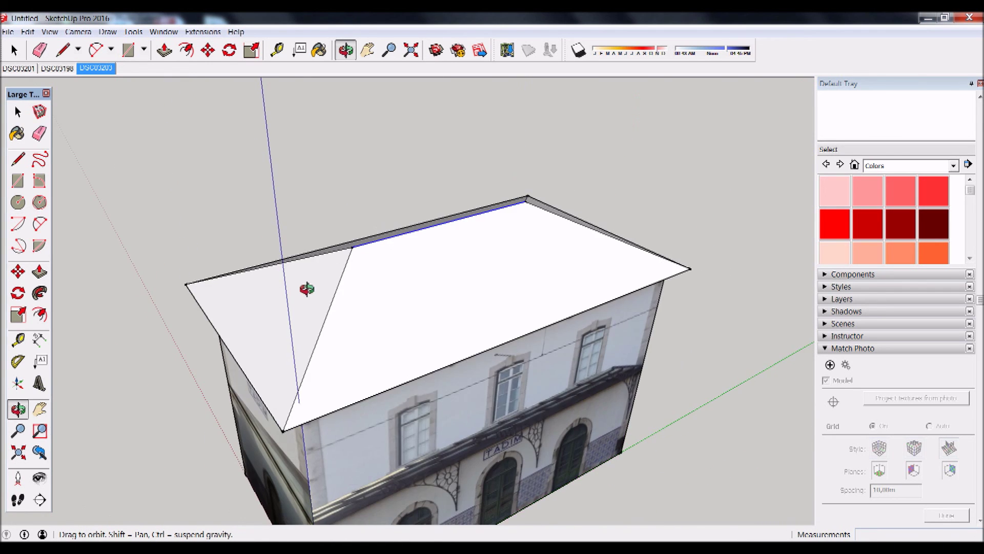
{"action": "left_click", "coordinate": [327, 210]}
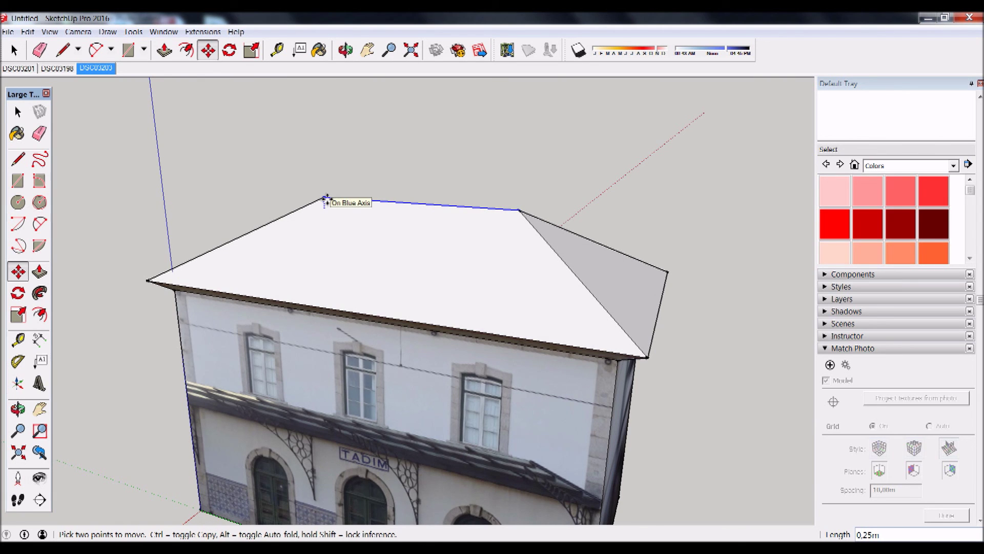
{"action": "middle_click_drag", "start_coordinate": [567, 241], "coordinate": [954, 165]}
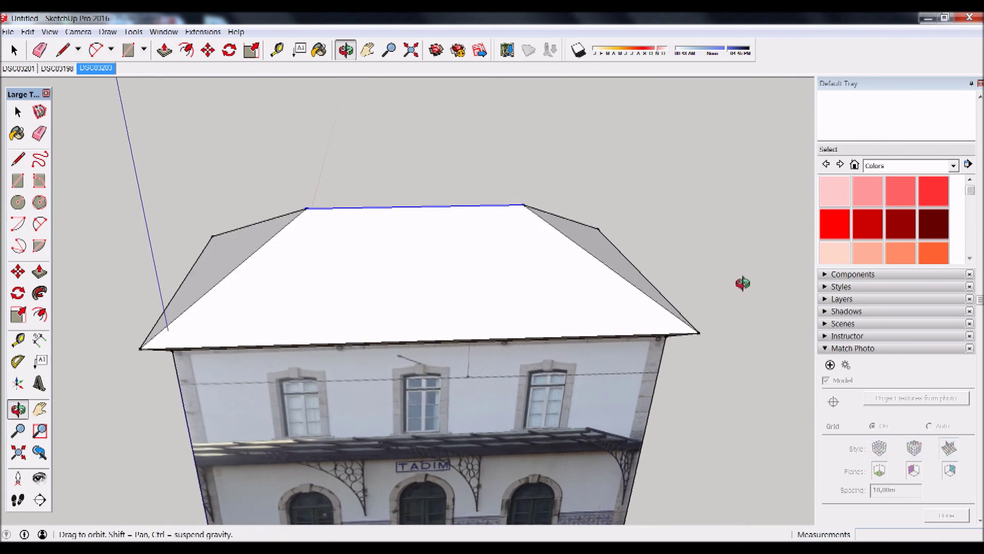
{"action": "left_click", "coordinate": [939, 164]}
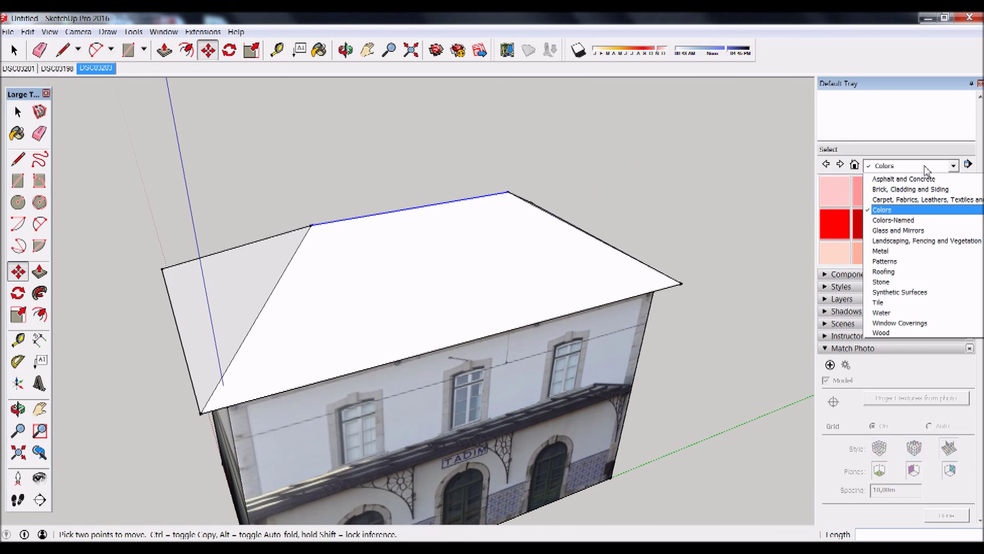
Paint all four hipped-roof slopes with a red tile from the Roofing materials category.
{"action": "left_click", "coordinate": [891, 273]}
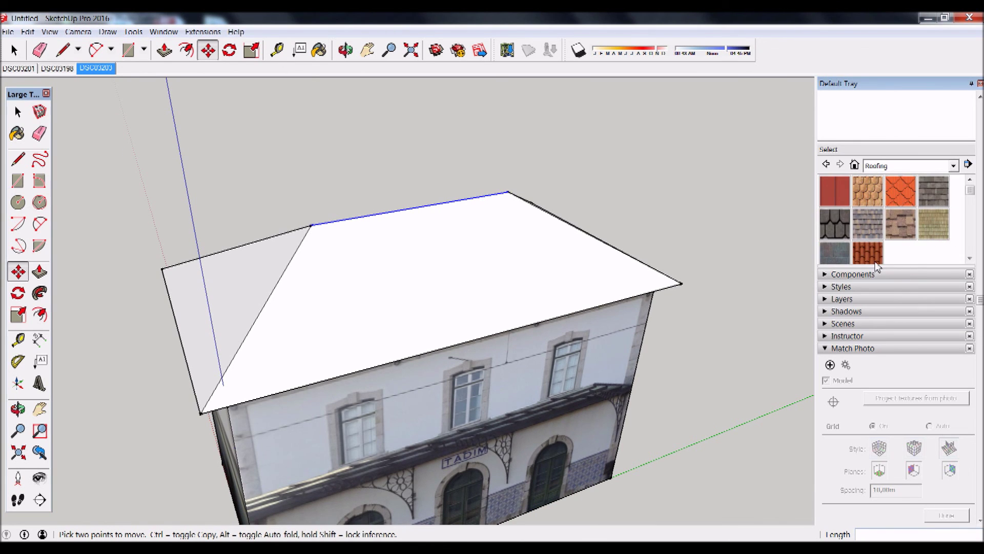
{"action": "left_click", "coordinate": [867, 252]}
{"action": "left_click", "coordinate": [409, 264]}
{"action": "mouse_move", "coordinate": [409, 263]}
{"action": "middle_mouse_down"}
{"action": "mouse_move", "coordinate": [275, 352]}
{"action": "mouse_move", "coordinate": [461, 325]}
{"action": "middle_mouse_up"}
{"action": "left_click", "coordinate": [567, 294]}
{"action": "left_click", "coordinate": [276, 211]}
{"action": "left_click", "coordinate": [275, 212]}
{"action": "mouse_move", "coordinate": [275, 211]}
{"action": "middle_mouse_down"}
{"action": "mouse_move", "coordinate": [589, 248]}
{"action": "mouse_move", "coordinate": [378, 358]}
{"action": "mouse_move", "coordinate": [367, 290]}
{"action": "mouse_move", "coordinate": [410, 310]}
{"action": "mouse_move", "coordinate": [162, 369]}
{"action": "mouse_move", "coordinate": [263, 370]}
{"action": "mouse_move", "coordinate": [545, 409]}
{"action": "mouse_move", "coordinate": [103, 418]}
{"action": "mouse_move", "coordinate": [601, 428]}
{"action": "mouse_move", "coordinate": [483, 450]}
{"action": "mouse_move", "coordinate": [538, 297]}
{"action": "middle_mouse_up"}
{"action": "key", "text": "space"}
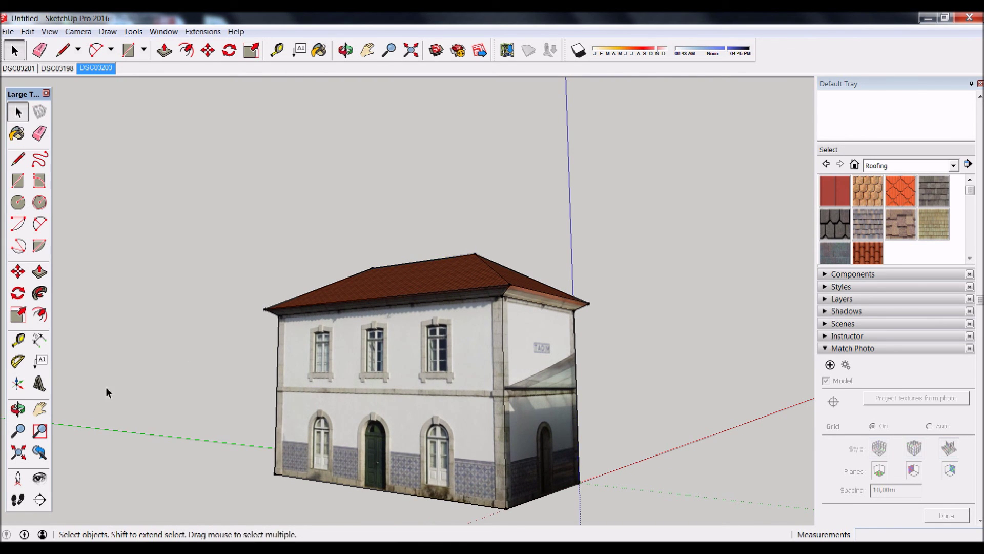